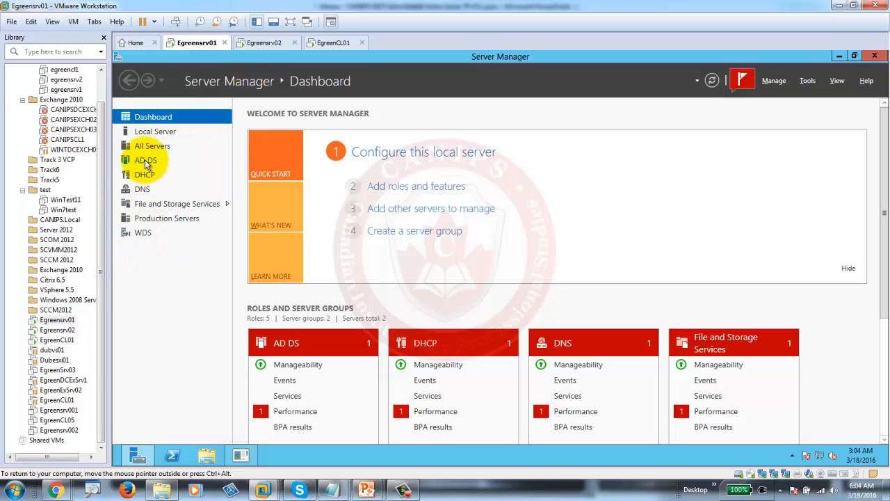
# - Launch the Add Roles and Features Wizard from the Dashboard and advance past Before You Begin
pyautogui.click(420, 188)
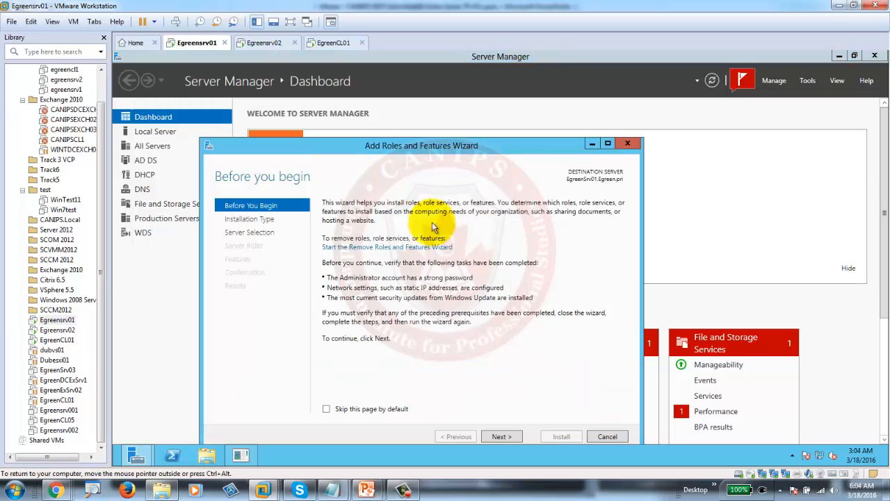
pyautogui.moveTo(467, 141); pyautogui.dragTo(458, 78)
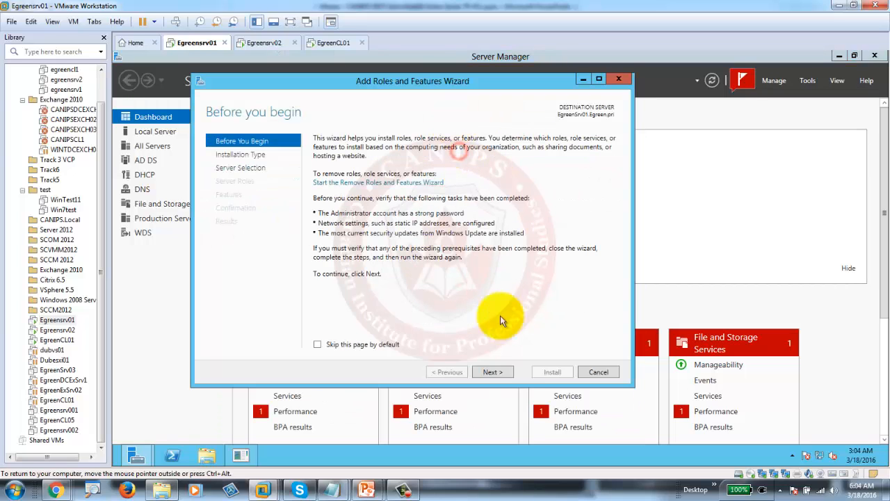
pyautogui.click(491, 372)
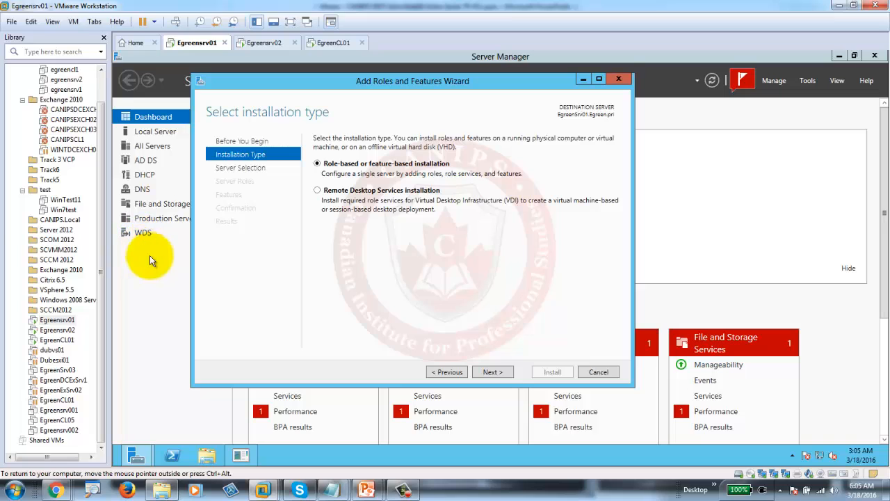
# - Keep role-based installation on the local server, then check Windows Server Update Services and add its required features
pyautogui.click(489, 372)
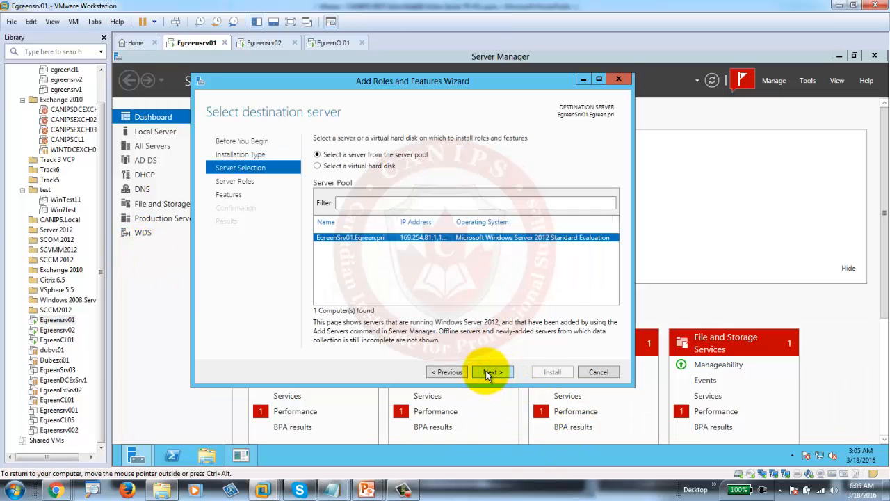
pyautogui.click(489, 373)
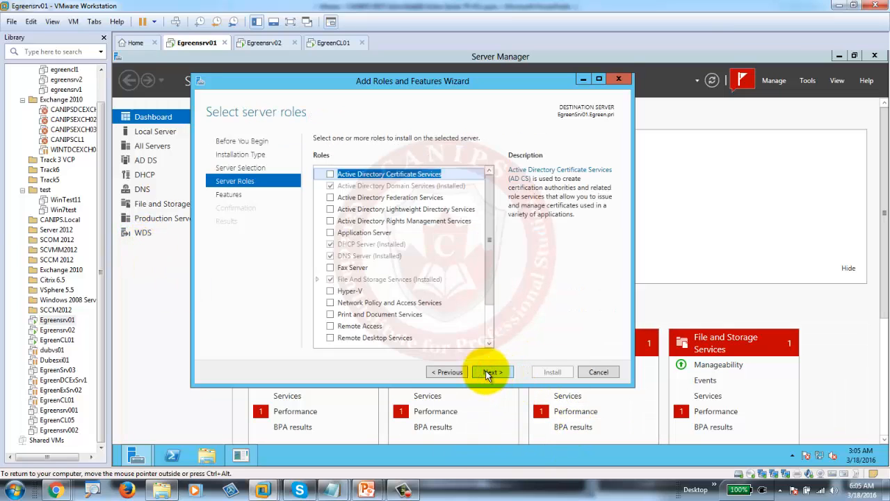
pyautogui.moveTo(491, 278); pyautogui.dragTo(496, 324)
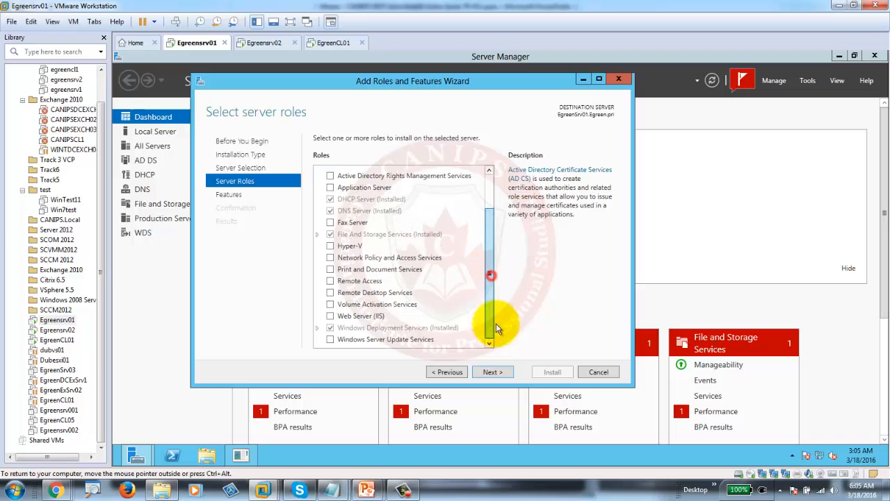
pyautogui.click(330, 339)
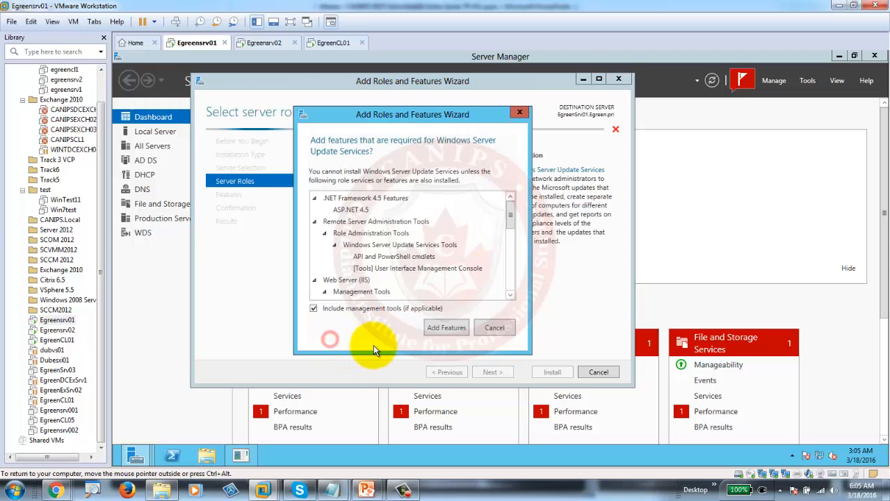
pyautogui.click(446, 328)
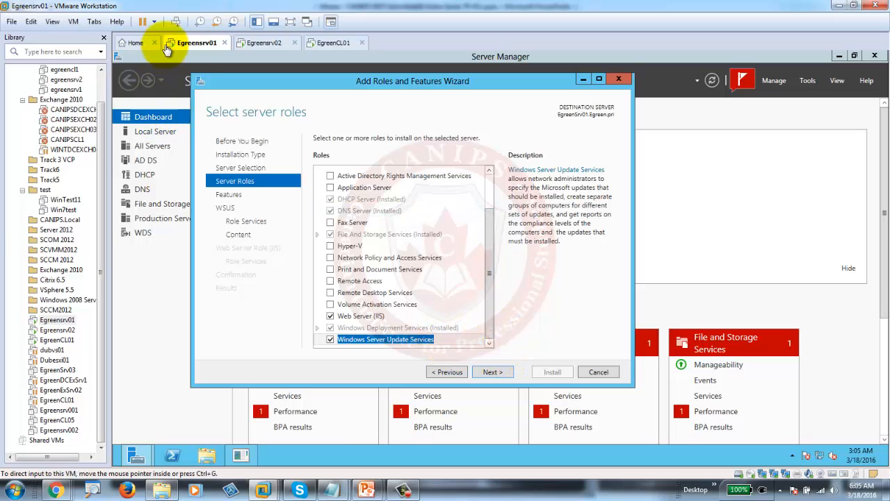
pyautogui.click(74, 22)
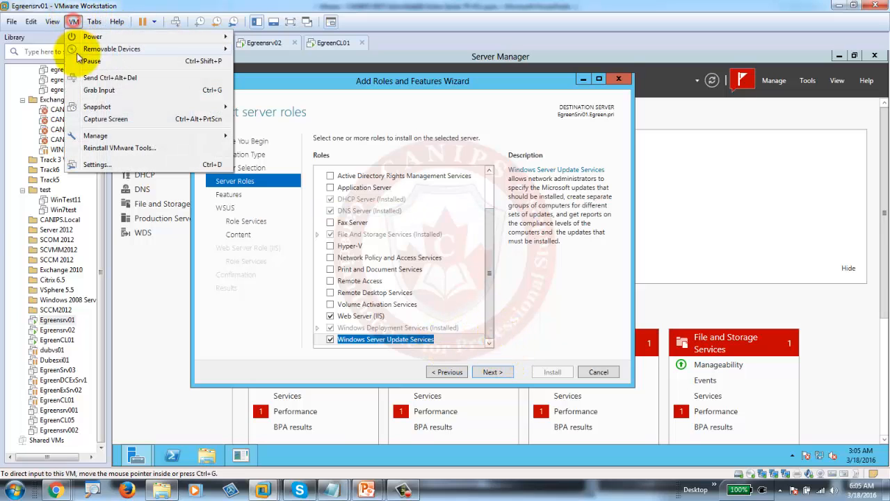
pyautogui.click(116, 107)
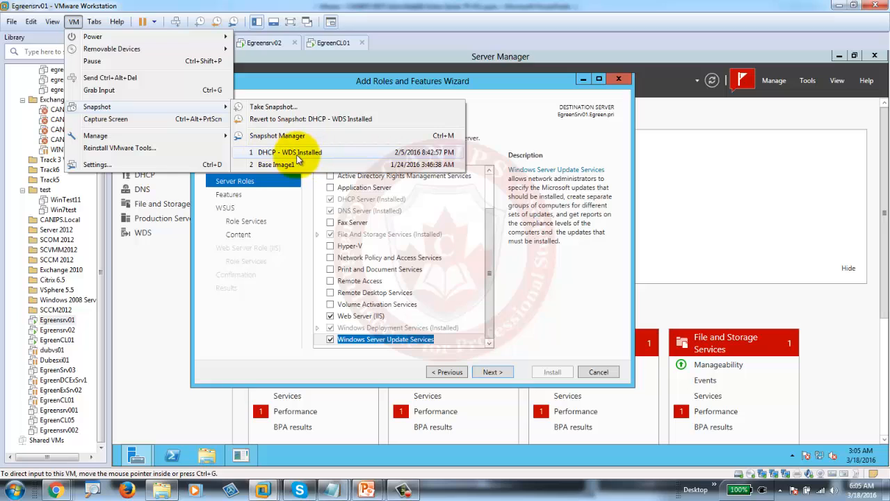
pyautogui.click(281, 159)
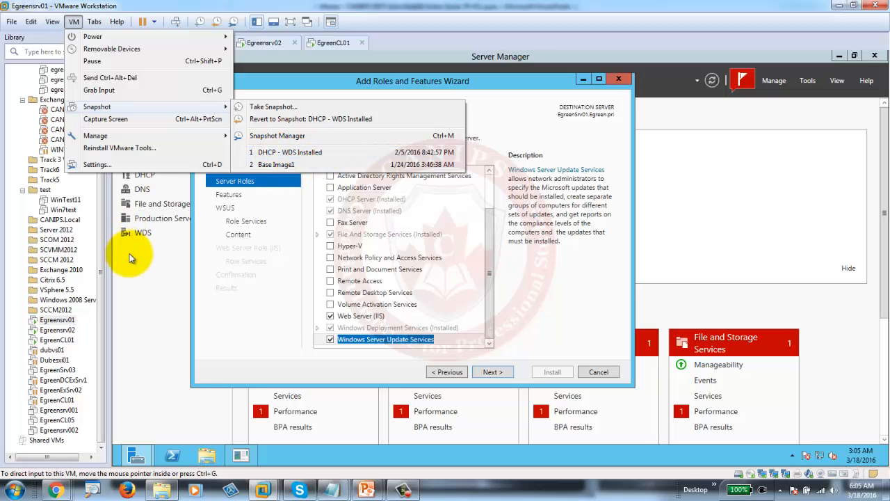
pyautogui.click(235, 337)
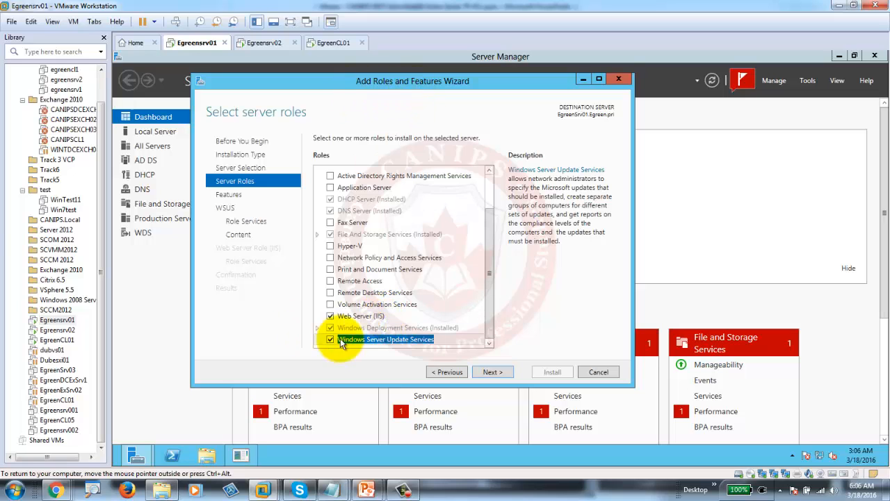
# - Advance past the server roles, features and WSUS introduction pages to the role services list
pyautogui.click(494, 373)
pyautogui.click(485, 371)
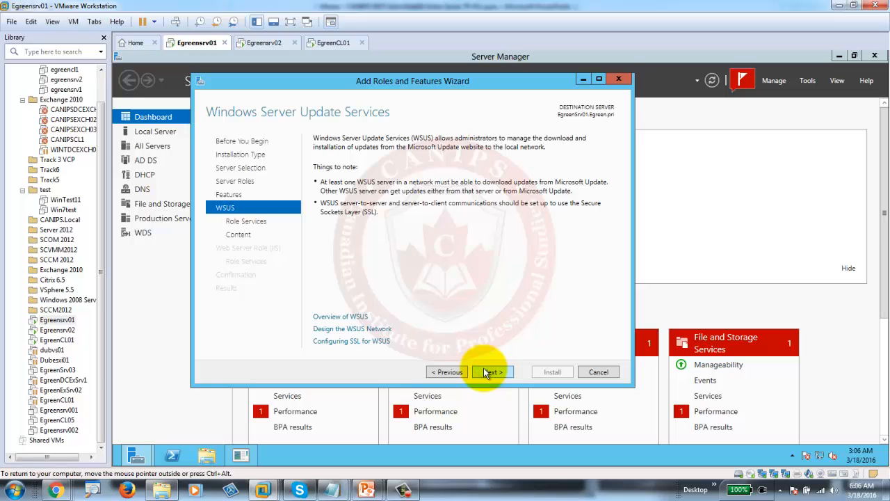
pyautogui.click(485, 371)
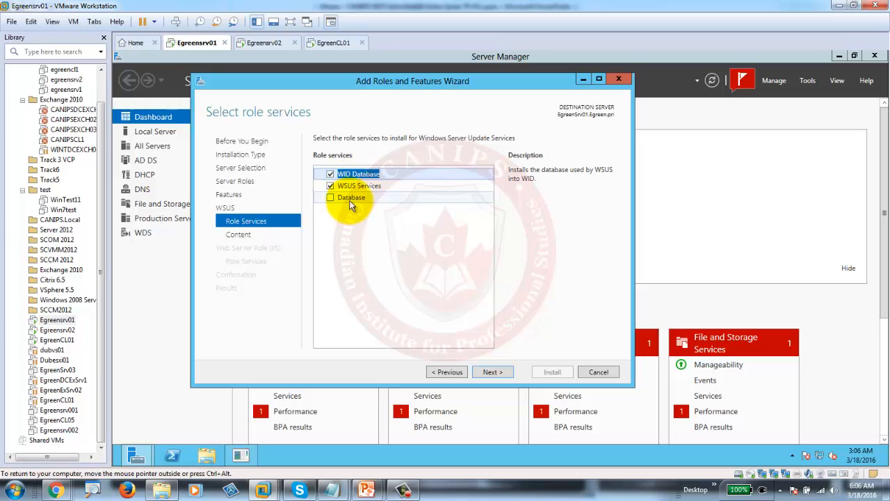
# - Try the Database role service, then settle on WID Database plus WSUS Services and continue
pyautogui.click(330, 197)
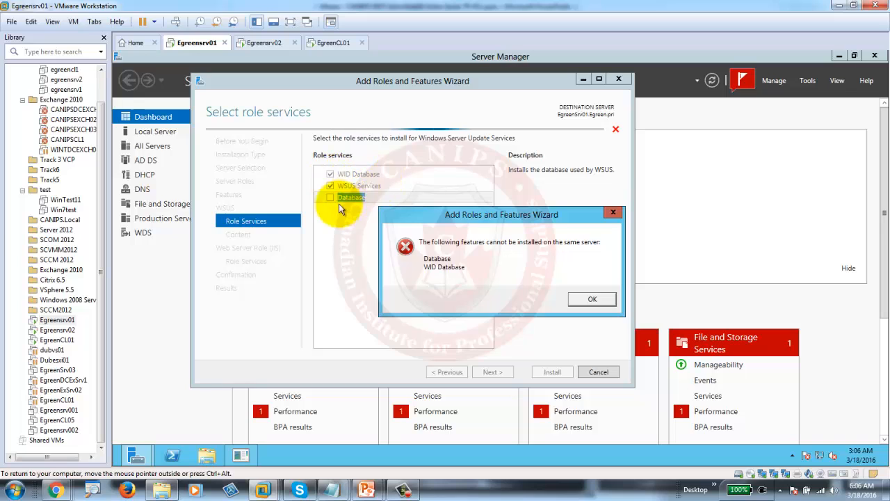
pyautogui.click(581, 301)
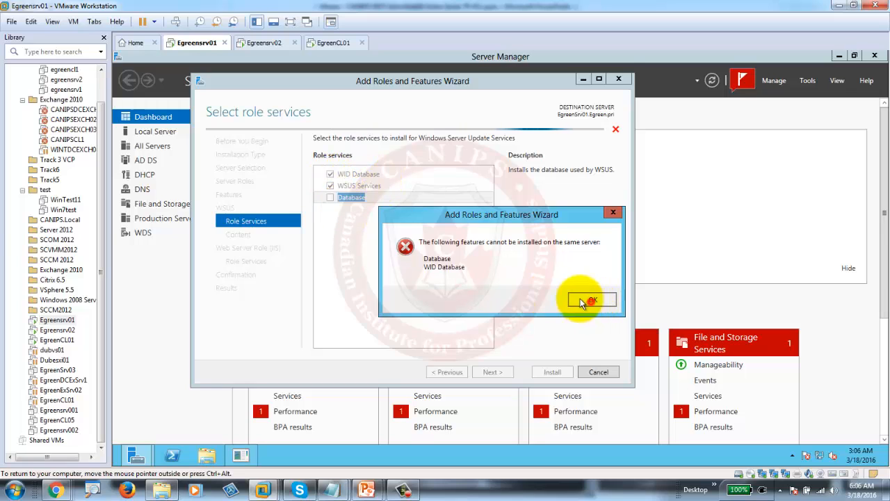
pyautogui.click(330, 174)
pyautogui.click(331, 198)
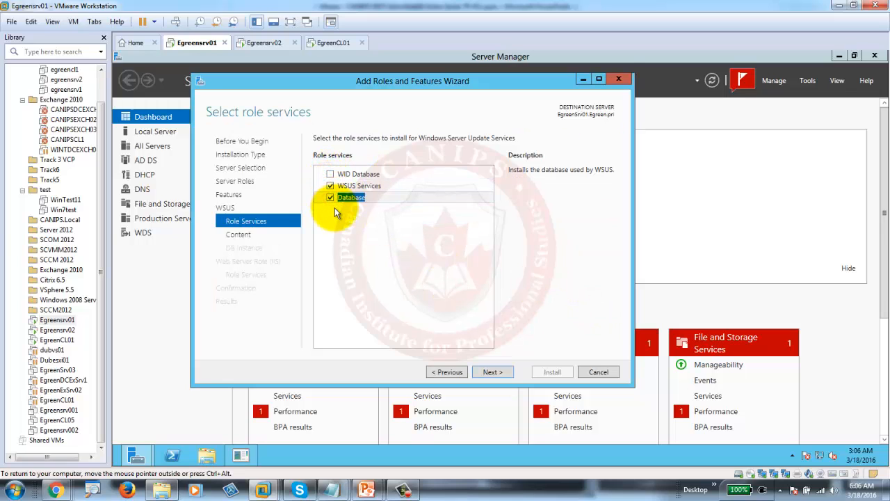
pyautogui.click(330, 197)
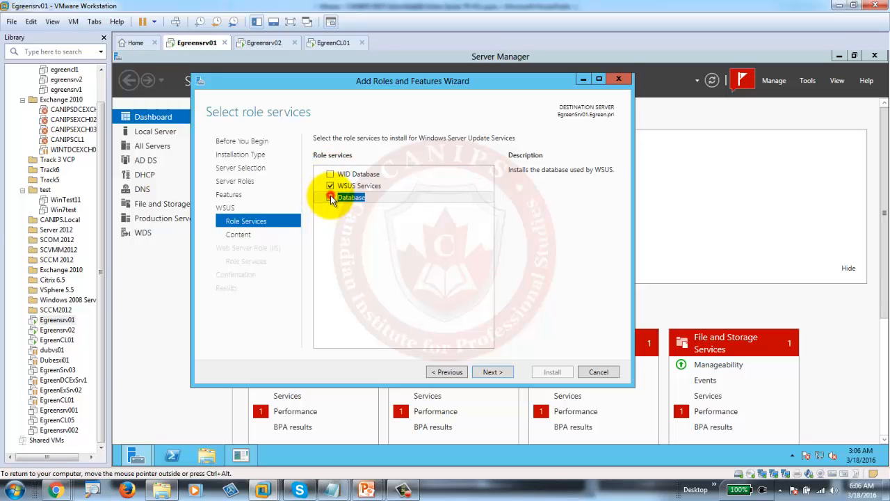
pyautogui.click(330, 173)
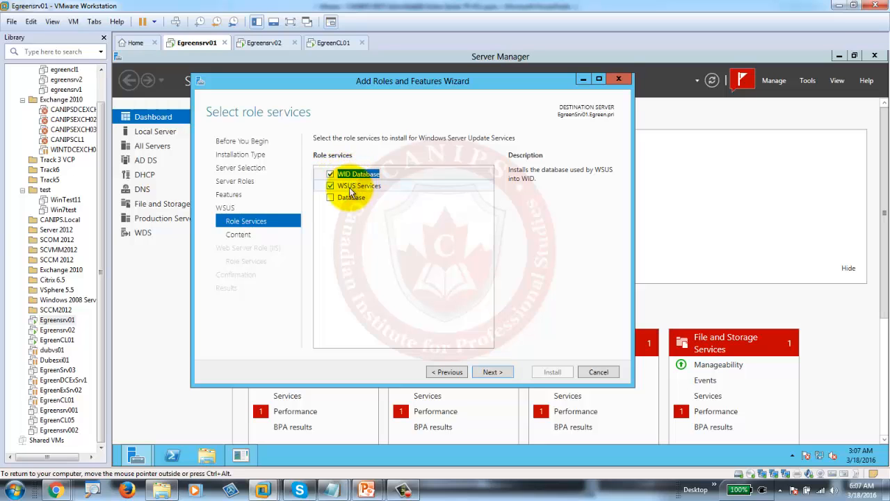
pyautogui.click(492, 372)
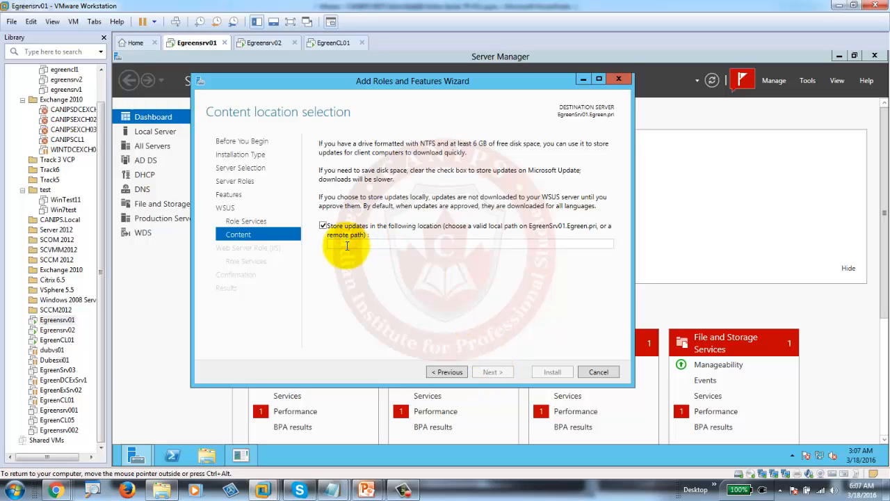
# - Enter c:\wsus as the update storage folder and check drive C: contents in File Explorer
pyautogui.click(347, 246)
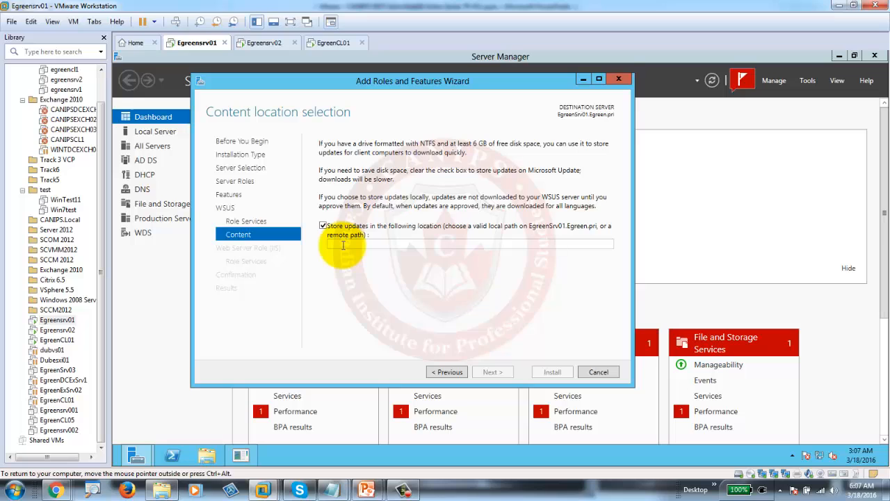
pyautogui.write('c:\\wsus')
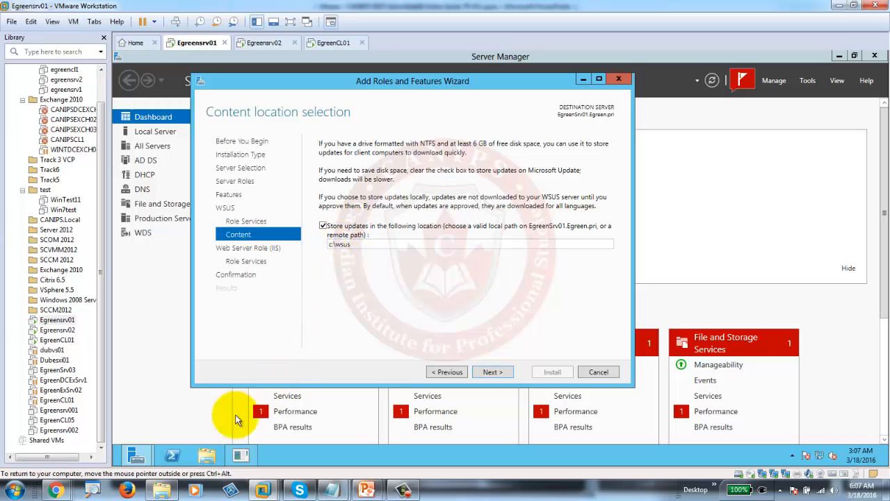
pyautogui.click(206, 456)
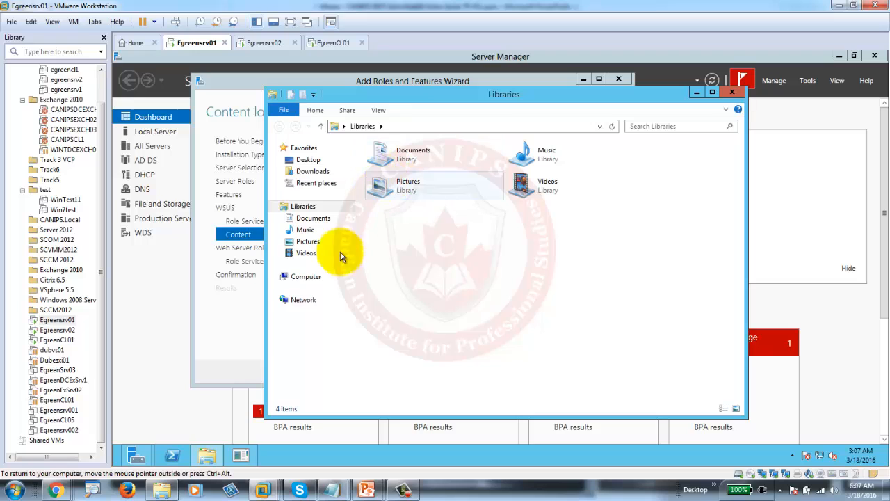
pyautogui.click(306, 272)
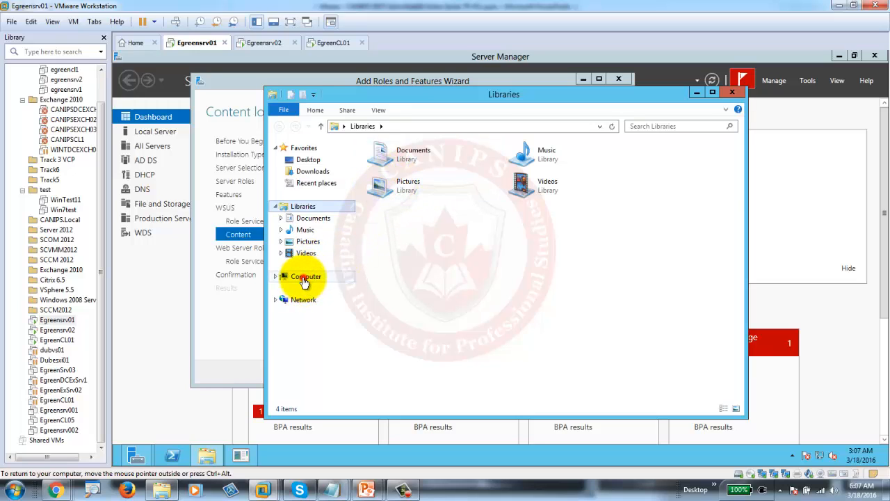
pyautogui.click(304, 276)
pyautogui.click(401, 174)
pyautogui.doubleClick(401, 174)
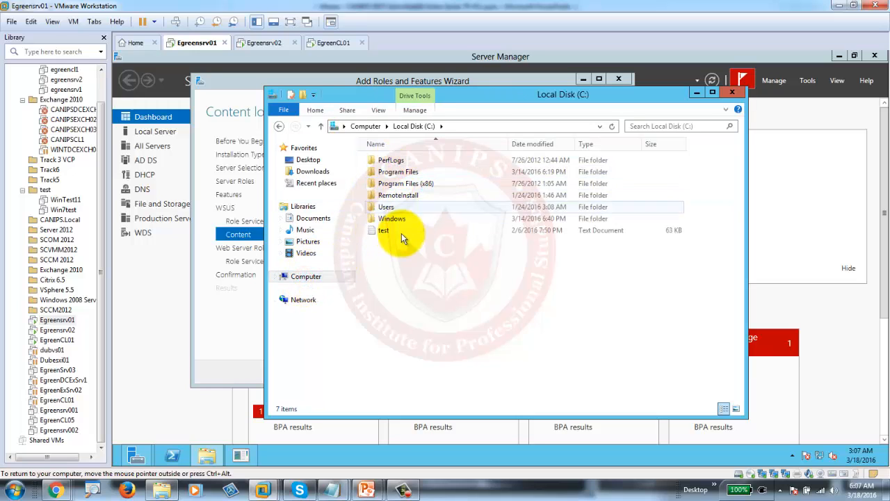
pyautogui.click(732, 93)
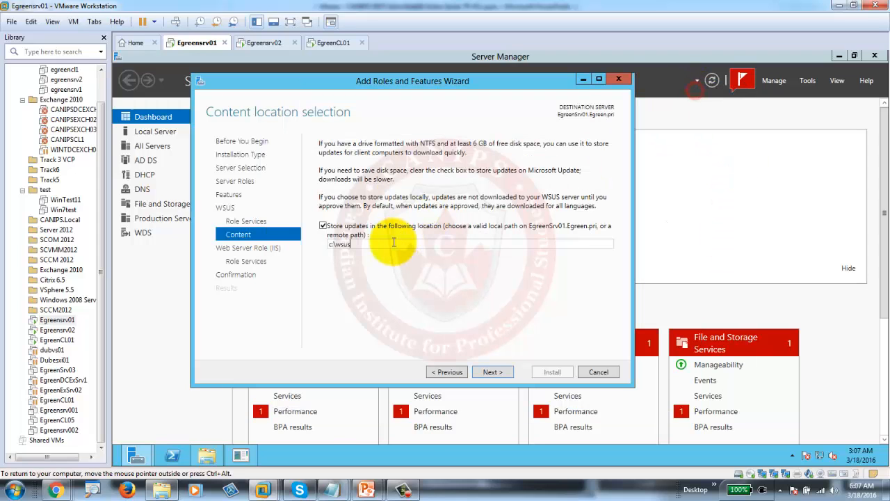
# - Add a new 60 GB virtual hard disk, Egreensrv01-0.vmdk, to the Egreensrv01 VM and save settings
pyautogui.rightClick(194, 43)
pyautogui.moveTo(256, 68)
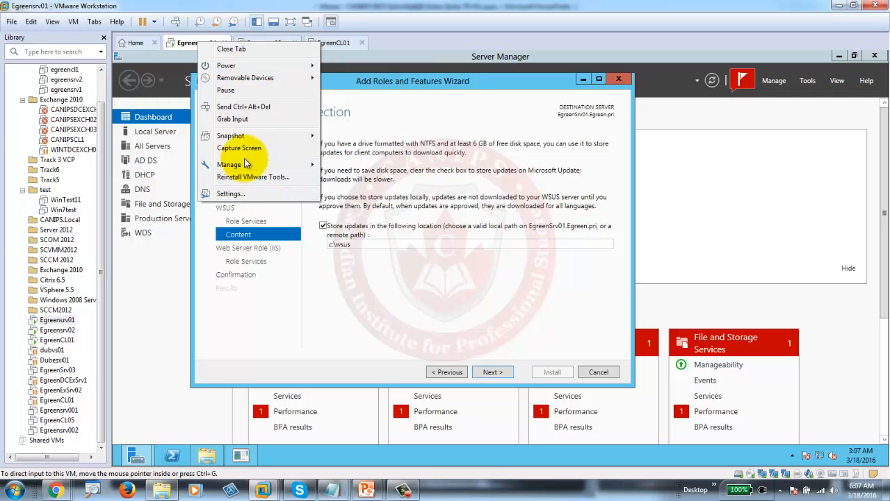
pyautogui.click(249, 194)
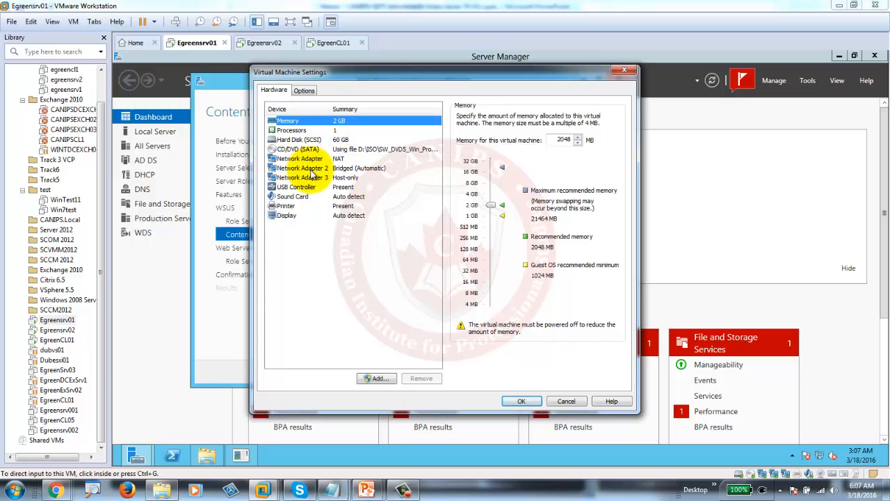
pyautogui.click(378, 377)
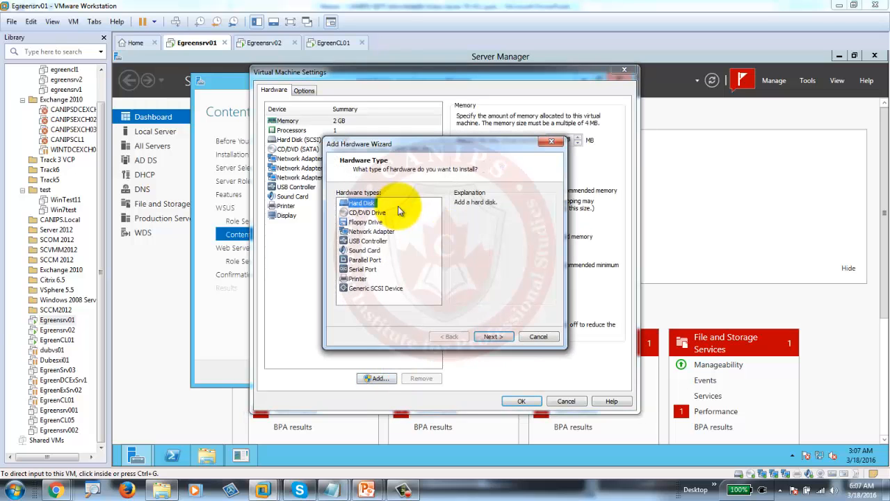
pyautogui.click(499, 337)
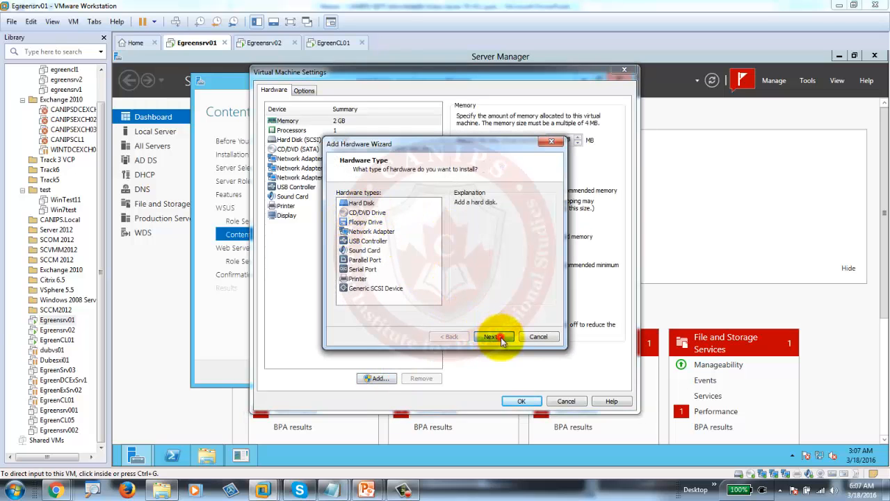
pyautogui.click(494, 336)
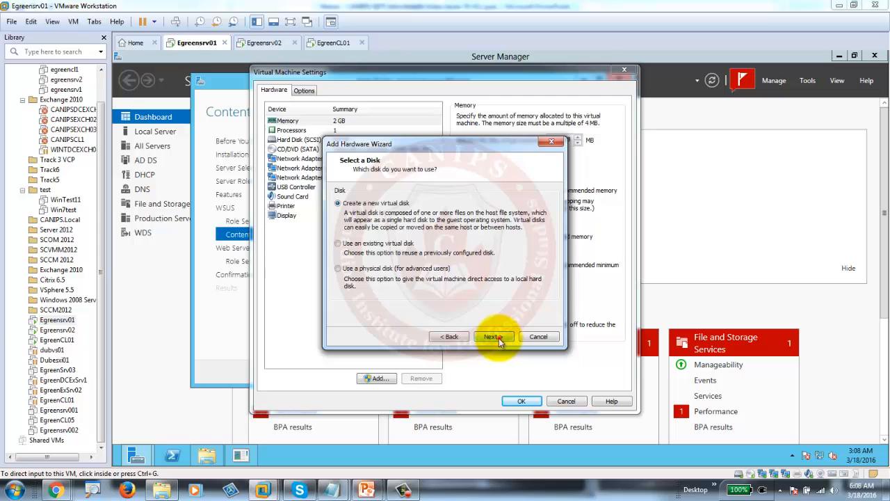
pyautogui.click(494, 337)
pyautogui.click(494, 337)
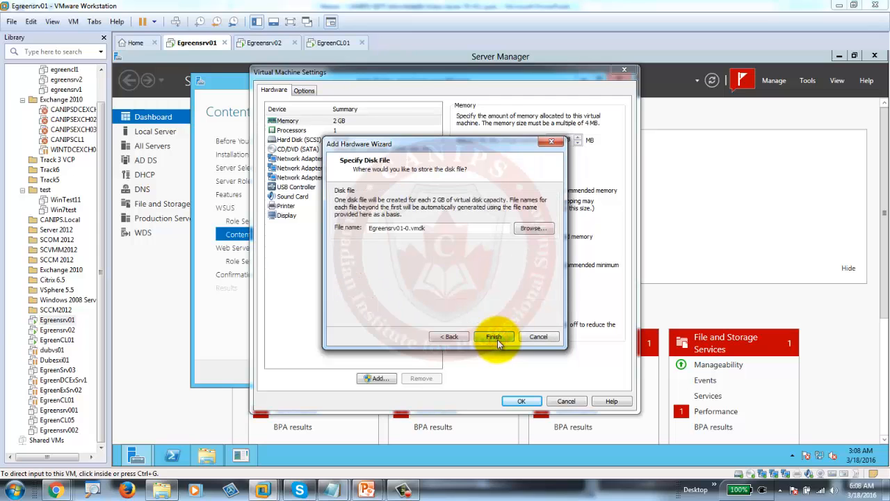
pyautogui.click(498, 341)
pyautogui.click(518, 402)
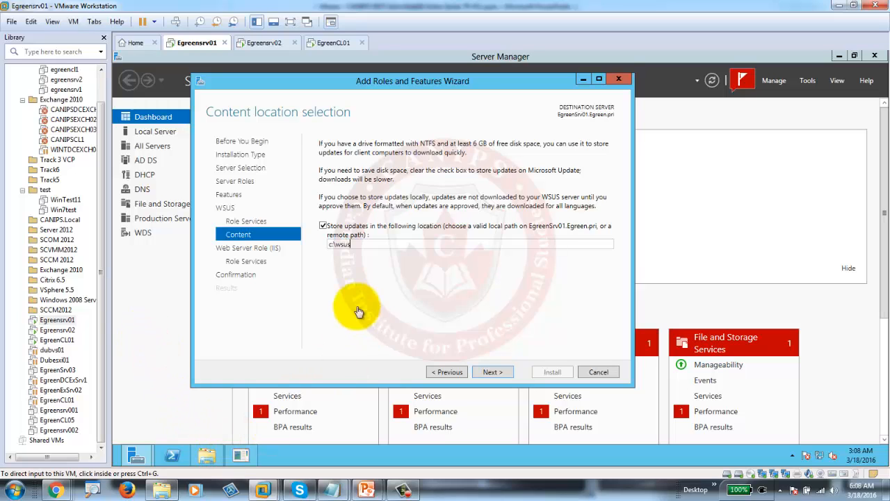
# - Cancel the Add Roles and Features Wizard
pyautogui.click(207, 455)
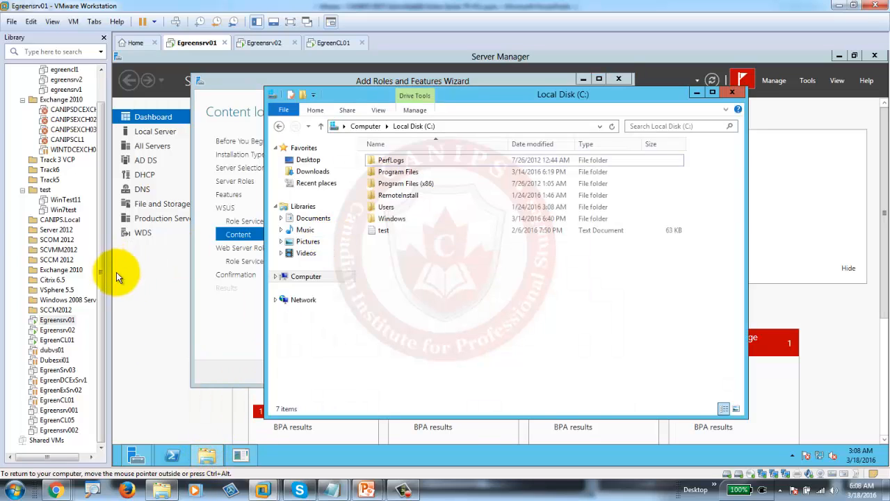
pyautogui.click(154, 273)
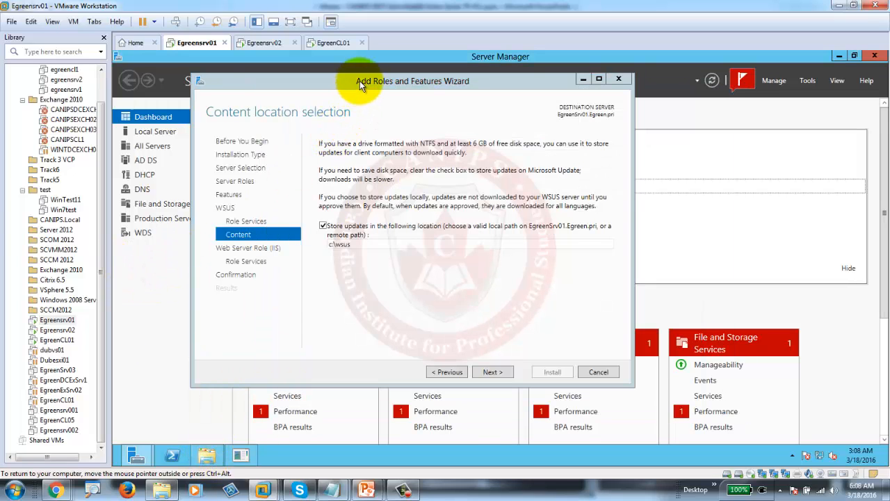
pyautogui.moveTo(356, 80); pyautogui.dragTo(586, 96)
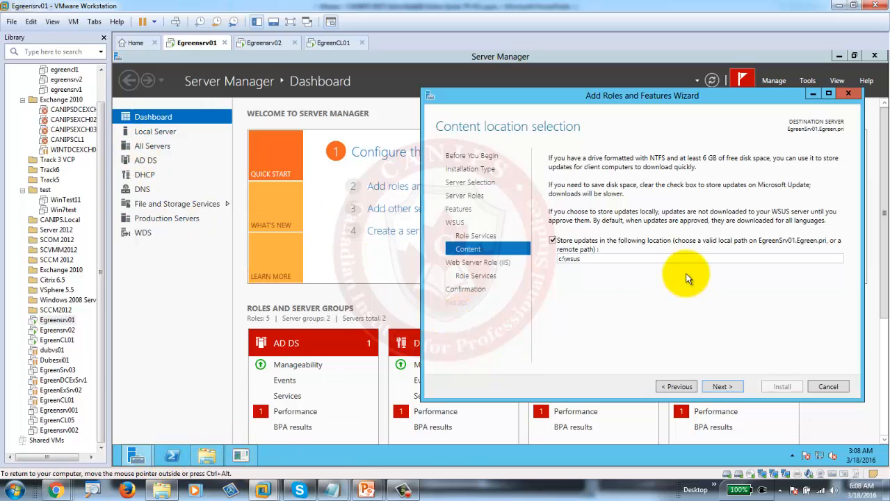
pyautogui.click(827, 387)
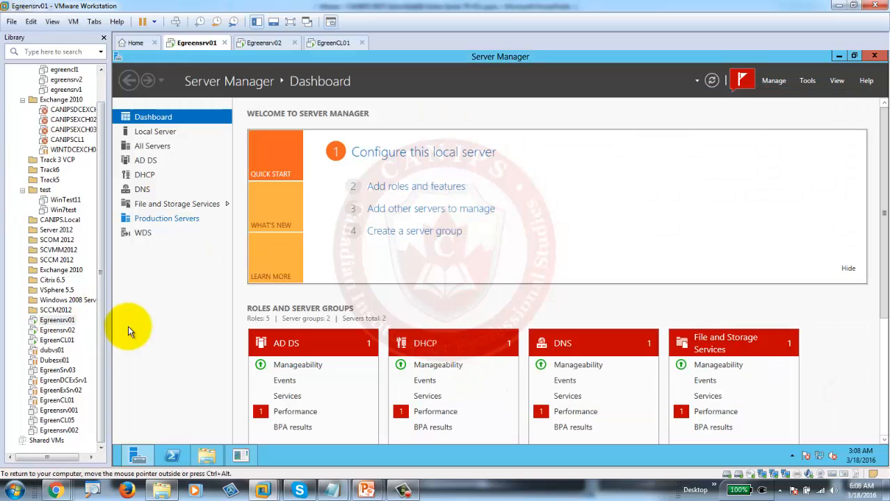
# - Bring the new 60 GB disk 1 online under File and Storage Services > Disks
pyautogui.click(160, 206)
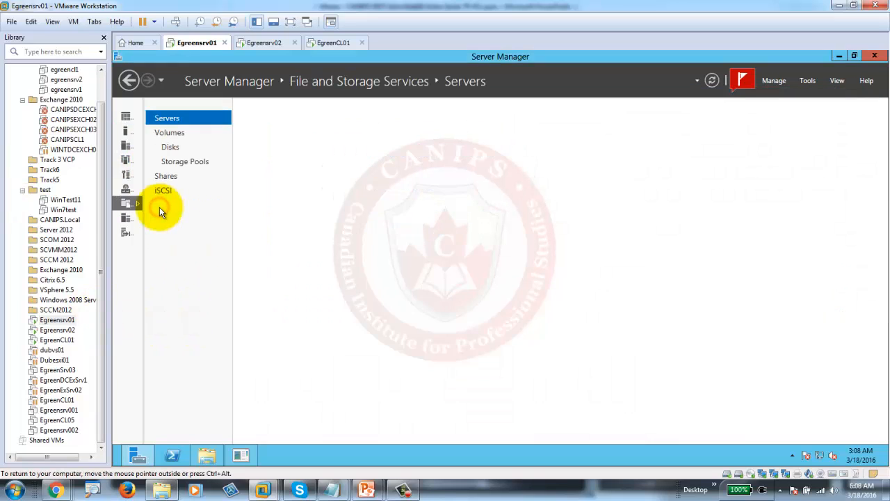
pyautogui.click(173, 150)
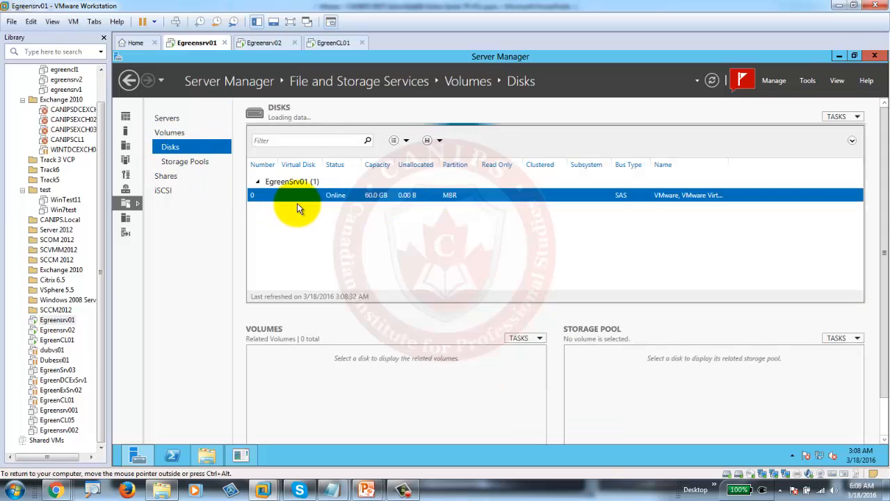
pyautogui.click(346, 208)
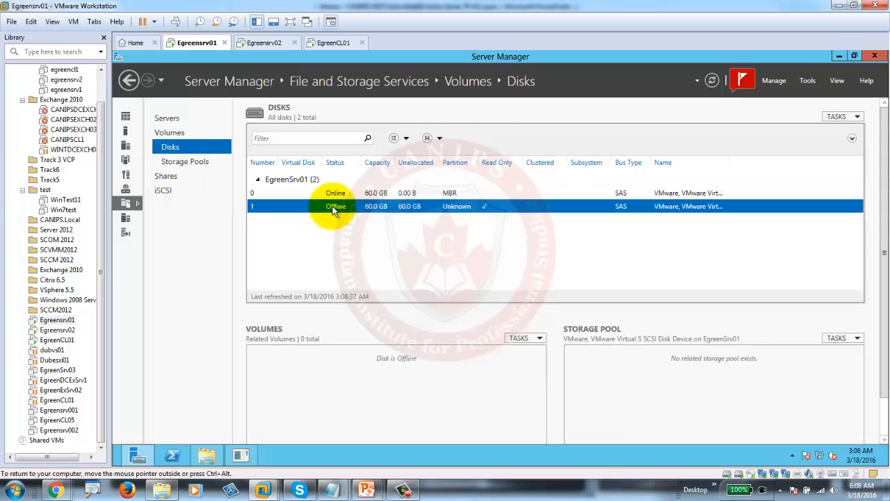
pyautogui.rightClick(333, 206)
pyautogui.click(377, 230)
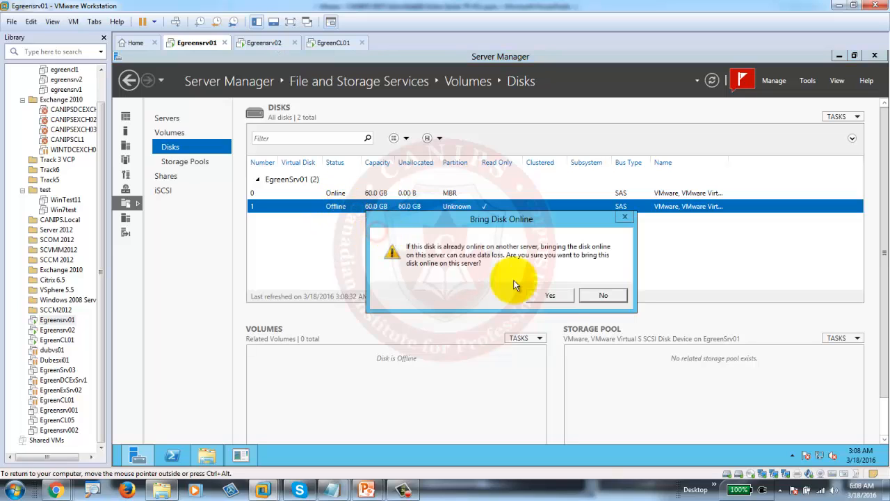
pyautogui.click(548, 295)
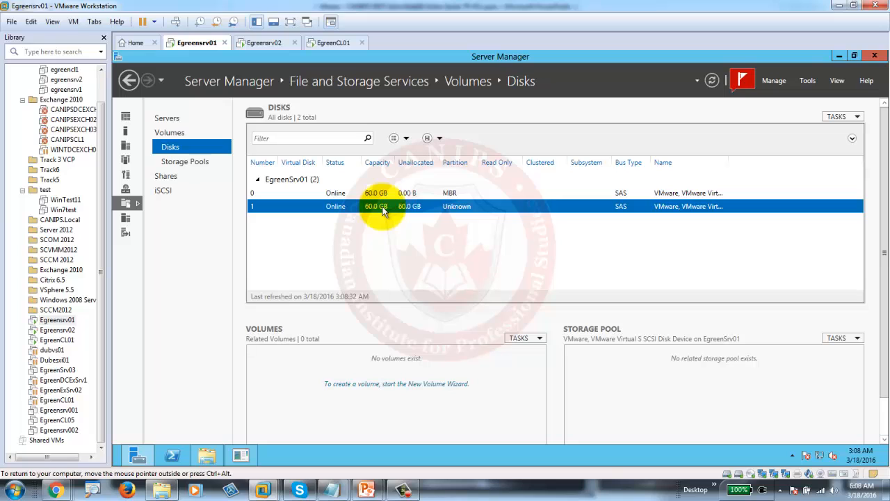
pyautogui.rightClick(382, 212)
# - Initialize disk 1 as GPT and create a 60 GB NTFS volume E: labelled 'WSUS Drive'
pyautogui.click(409, 214)
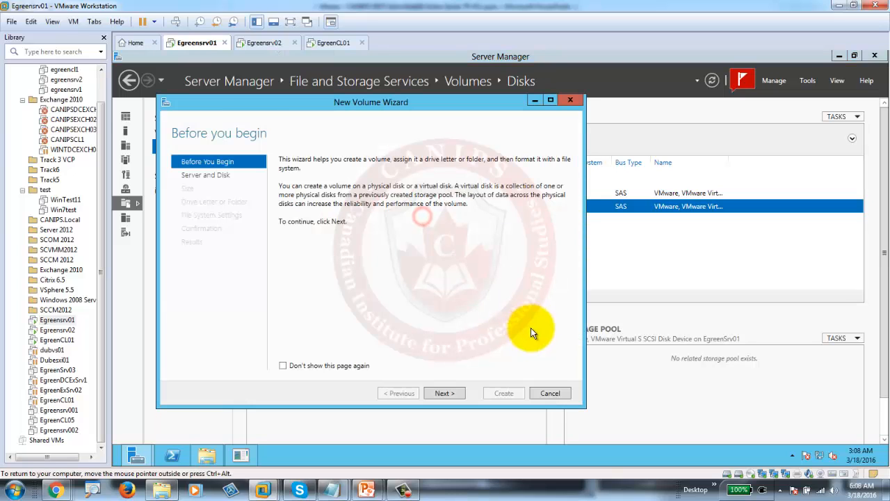
pyautogui.click(443, 395)
pyautogui.click(442, 390)
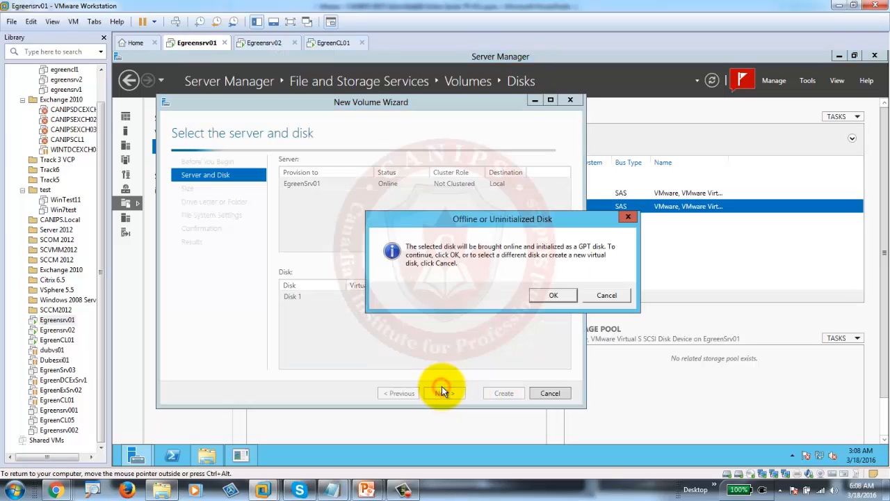
pyautogui.click(553, 294)
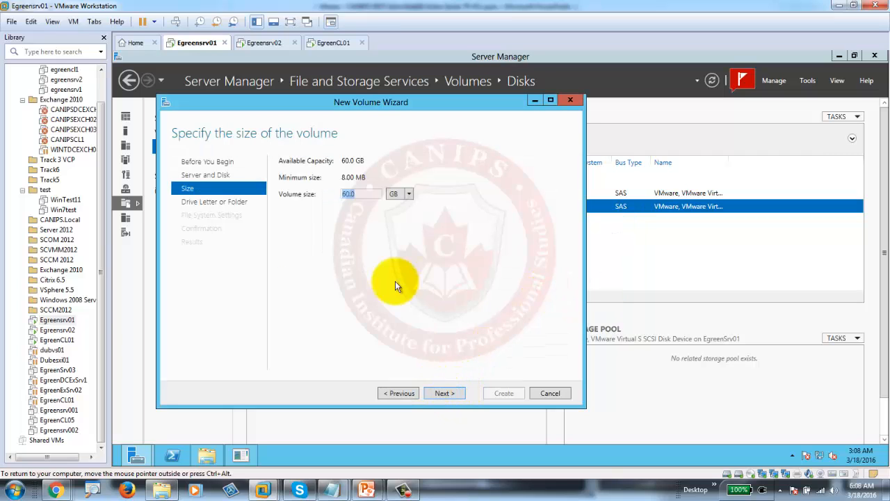
pyautogui.click(444, 396)
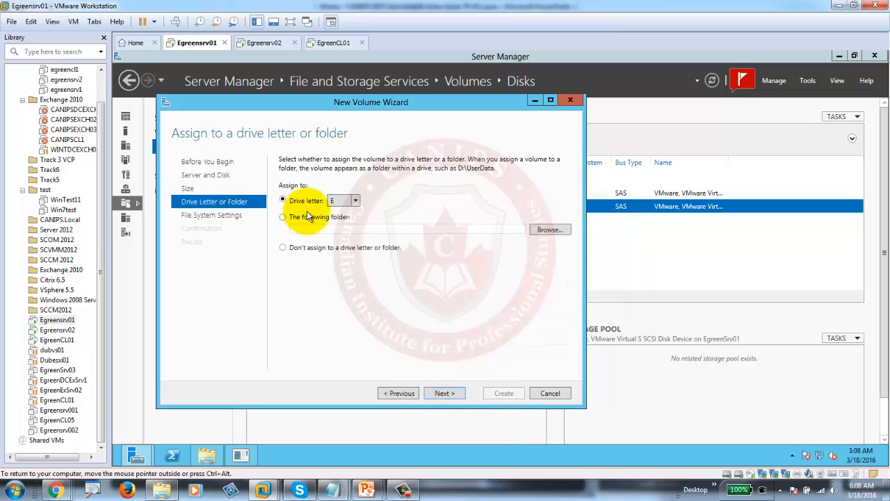
pyautogui.click(443, 393)
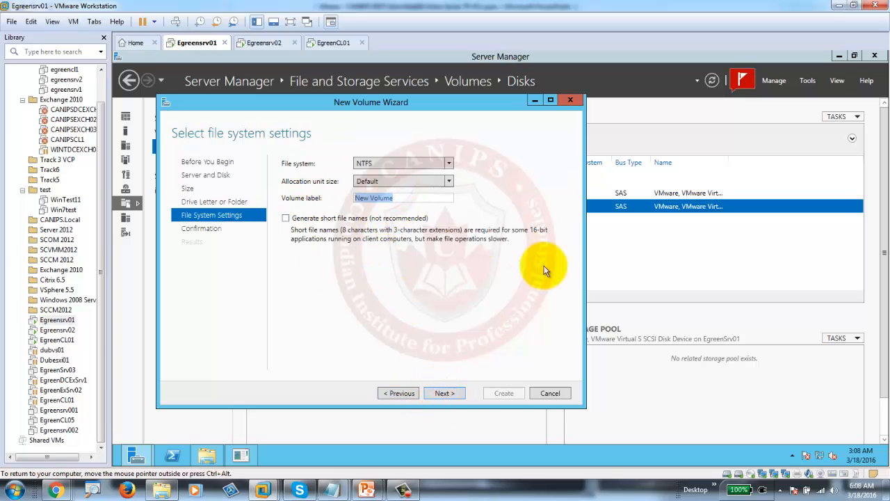
pyautogui.write('WSUS Drive')
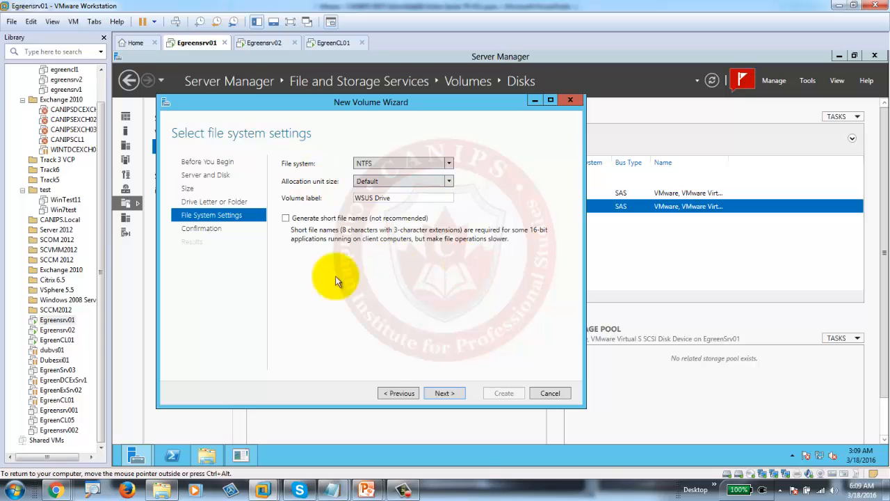
pyautogui.click(443, 396)
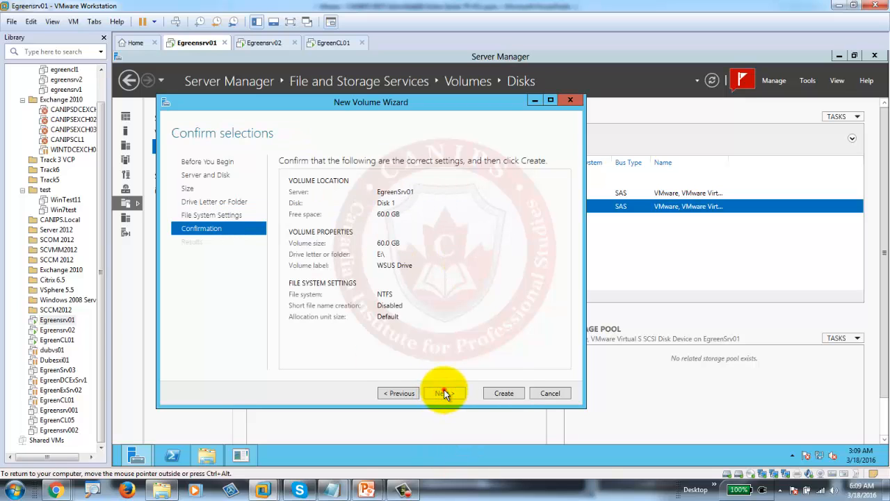
pyautogui.click(510, 391)
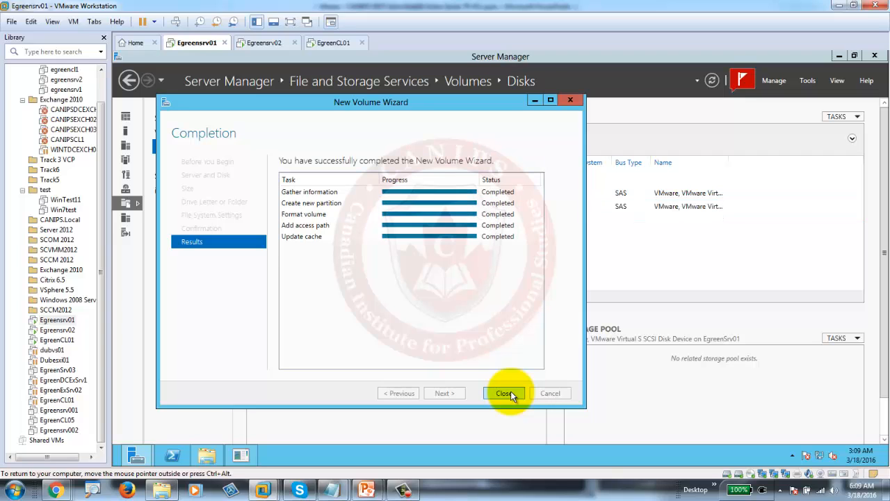
pyautogui.click(504, 393)
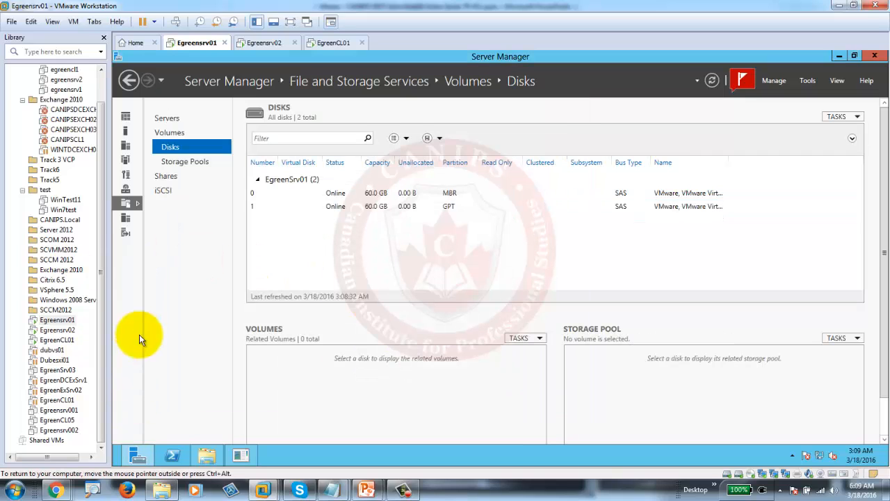
# - Restart the roles wizard and select Windows Server Update Services with its required features
pyautogui.click(128, 117)
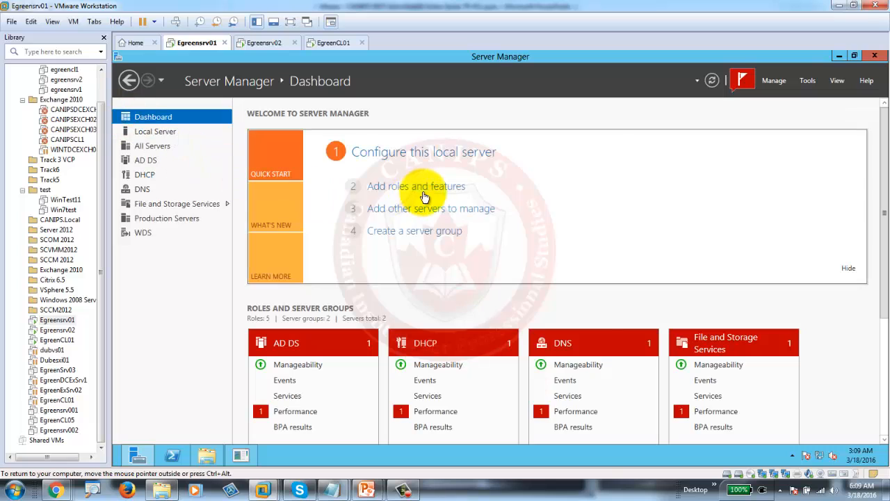
pyautogui.click(423, 189)
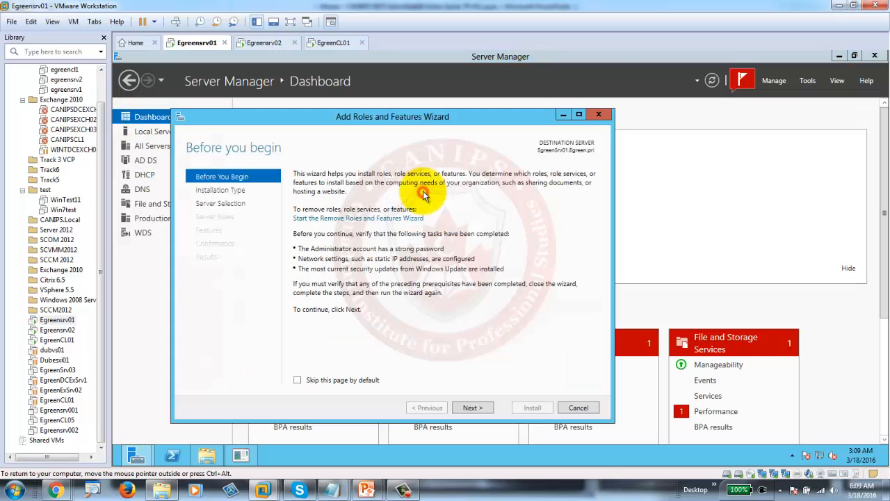
pyautogui.click(472, 409)
pyautogui.click(473, 409)
pyautogui.click(473, 409)
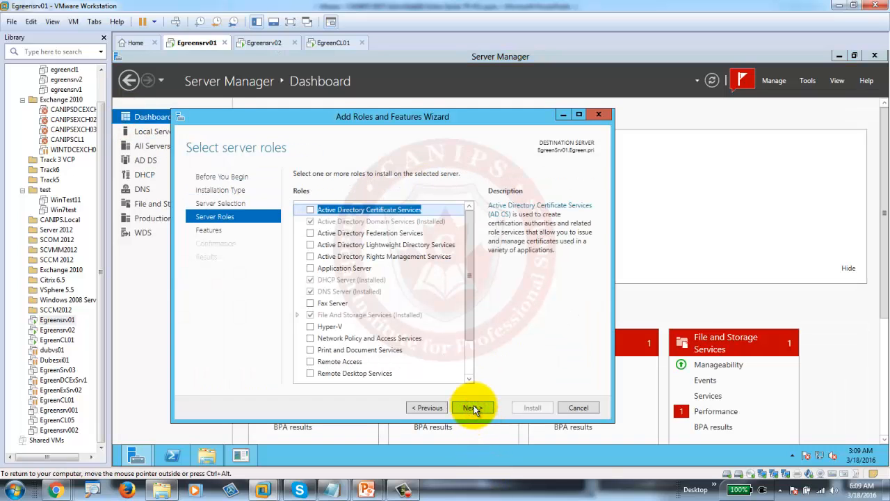
pyautogui.moveTo(473, 330); pyautogui.dragTo(473, 362)
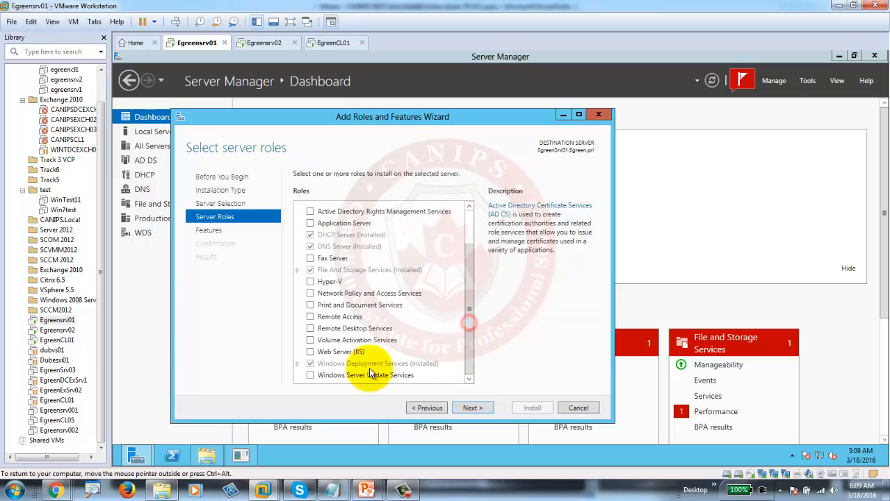
pyautogui.click(308, 372)
pyautogui.click(427, 364)
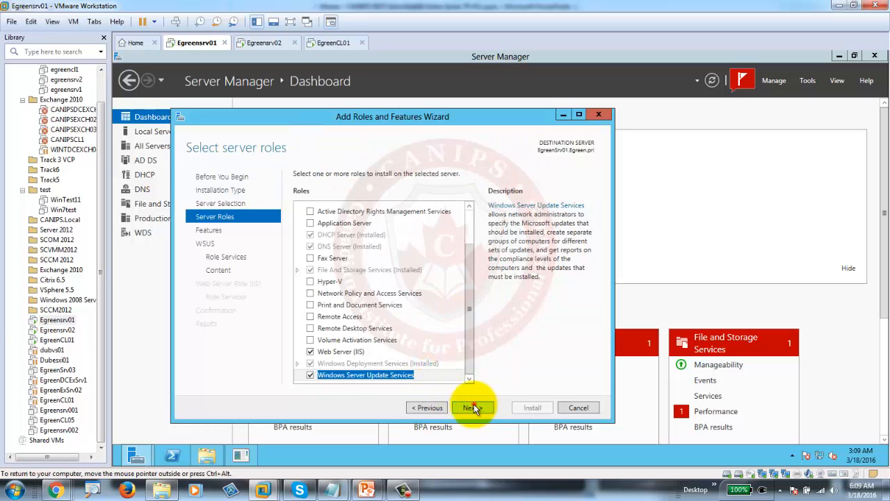
# - Keep default features and WSUS role services, and set the update storage location to e:\wsus
pyautogui.click(473, 408)
pyautogui.click(474, 408)
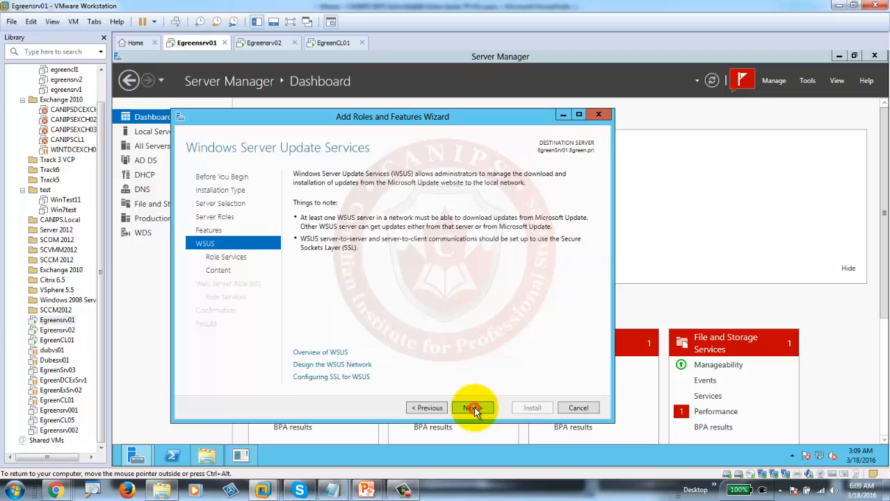
pyautogui.click(473, 408)
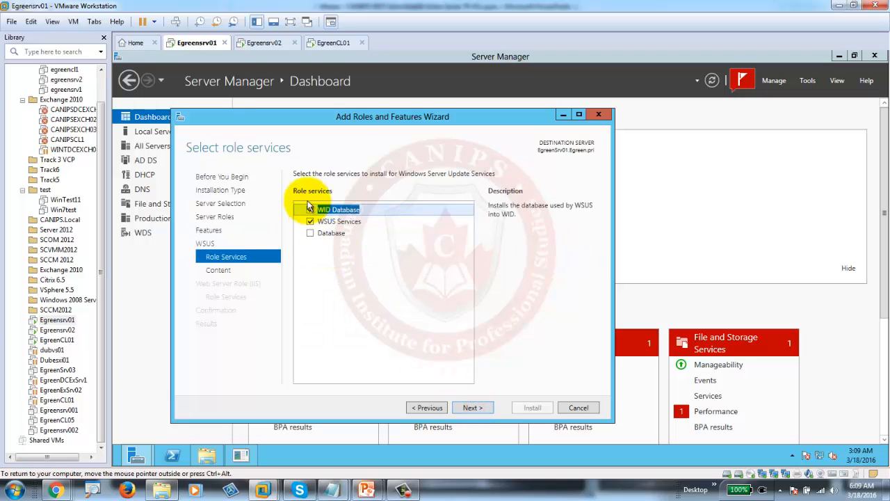
pyautogui.click(471, 407)
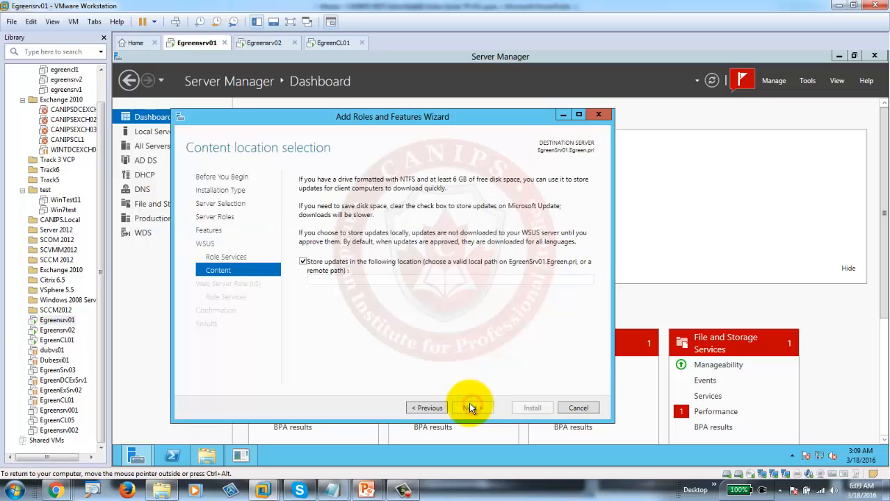
pyautogui.click(350, 281)
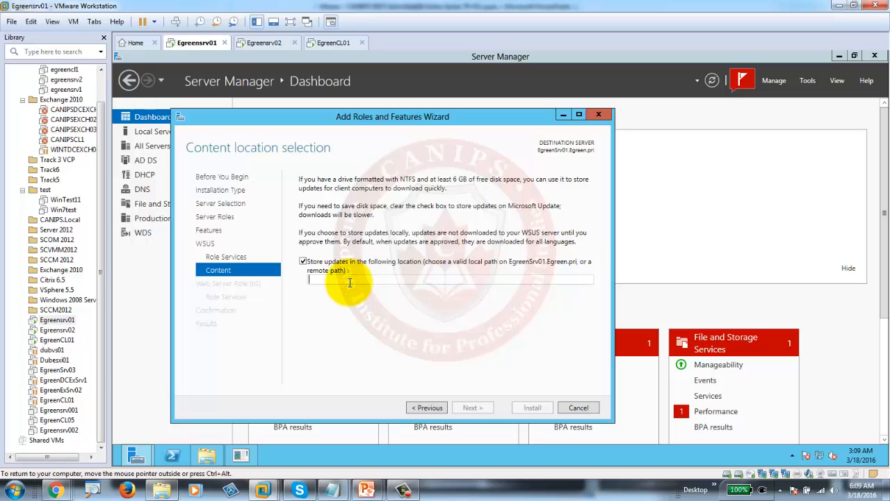
pyautogui.write('e:\\')
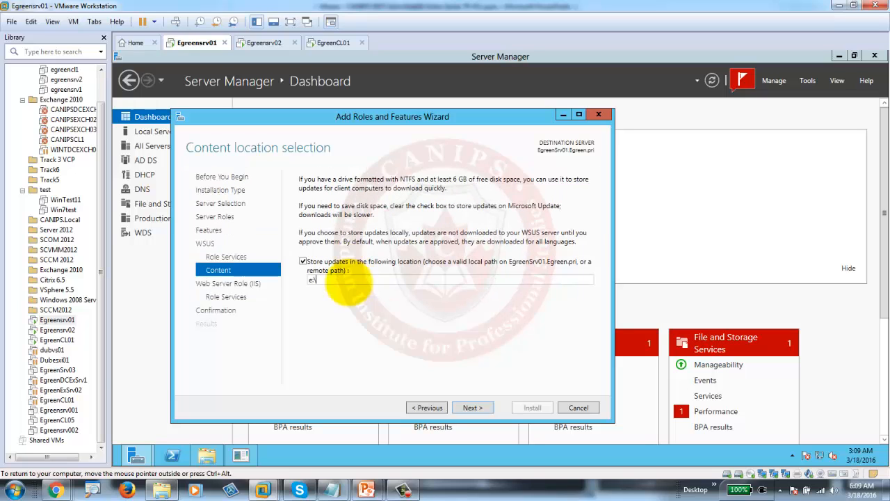
pyautogui.write('wsus')
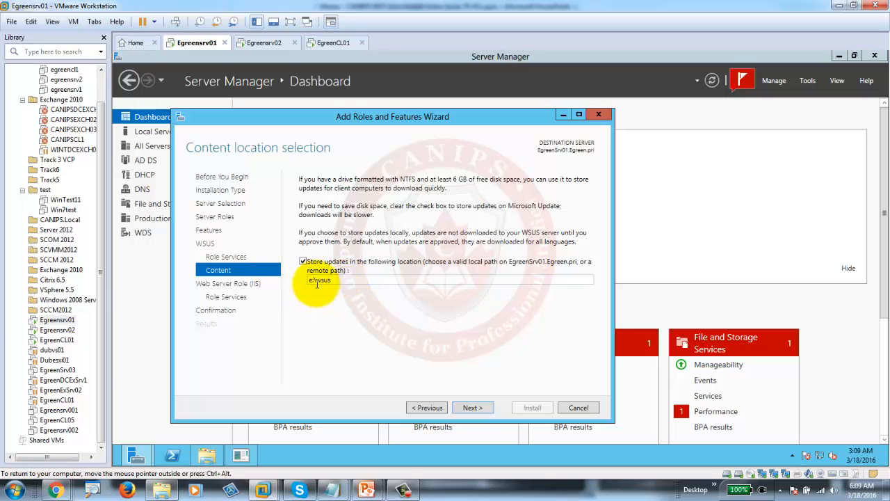
pyautogui.click(471, 407)
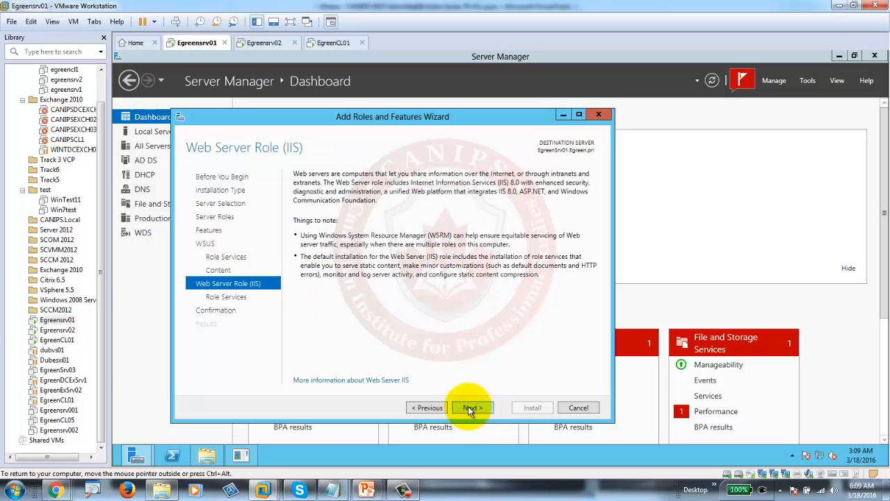
pyautogui.click(468, 407)
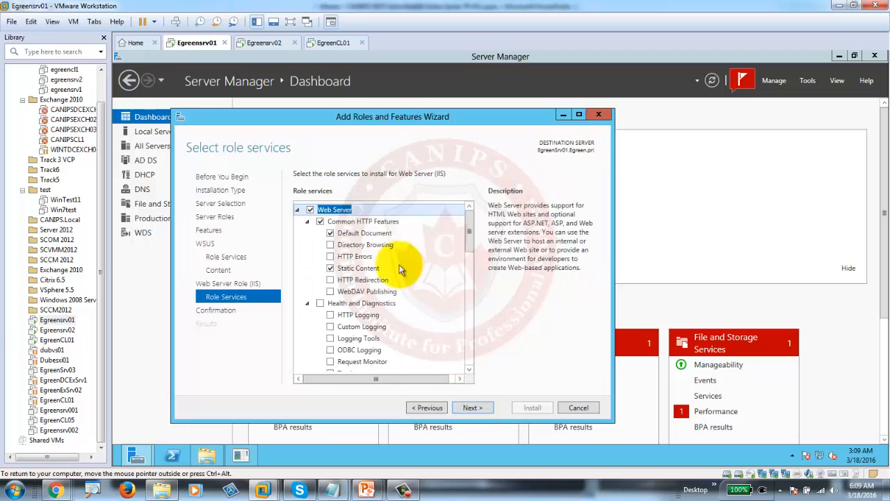
# - Keep default IIS role services and enable automatic restart of the destination server
pyautogui.moveTo(470, 235); pyautogui.dragTo(479, 376)
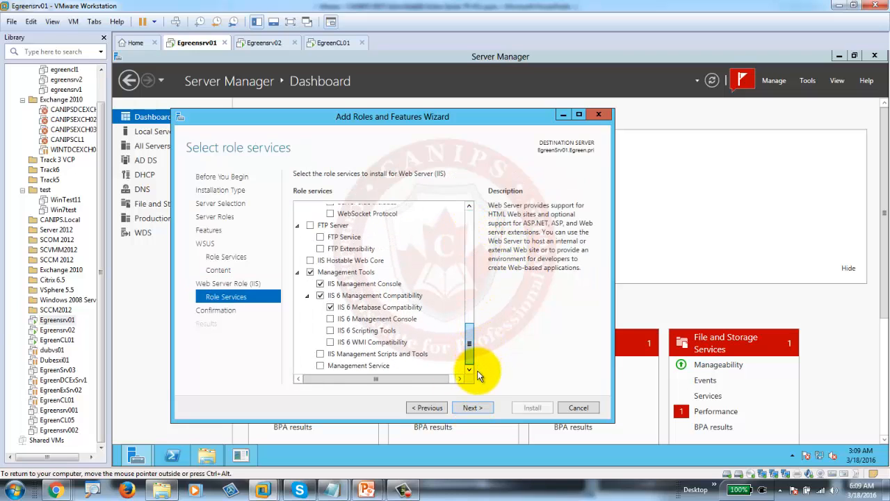
pyautogui.click(472, 408)
pyautogui.click(297, 190)
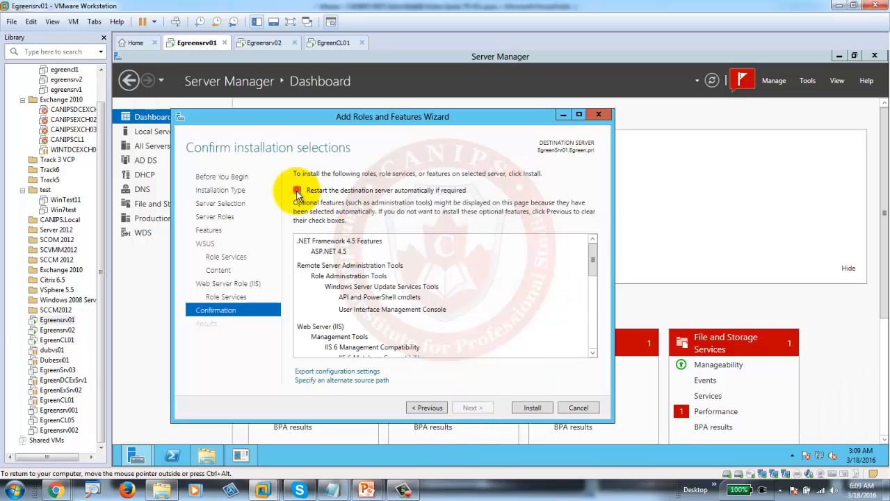
pyautogui.click(537, 292)
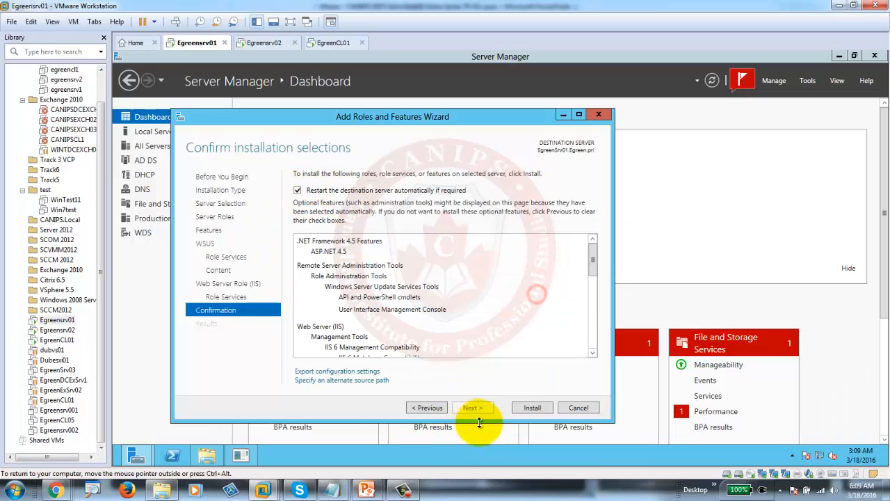
# - Install WSUS and its features, waiting until installation succeeds on EgreenSrv01
pyautogui.click(529, 407)
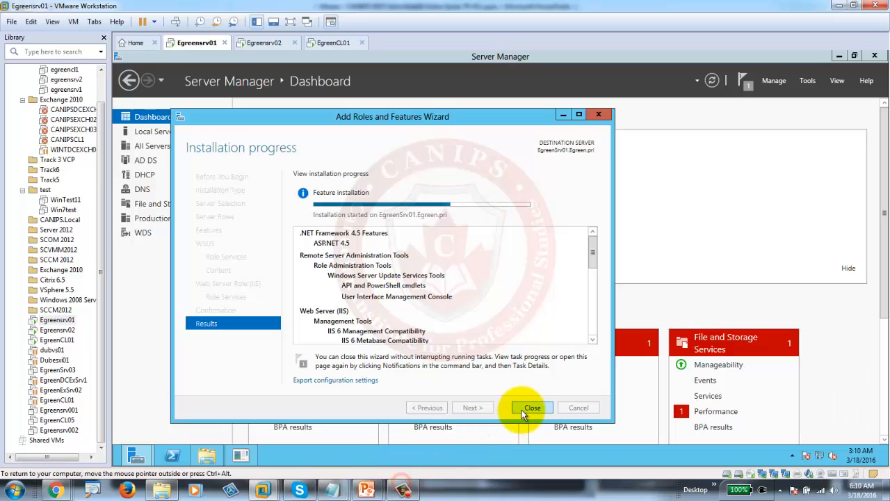
pyautogui.click(403, 487)
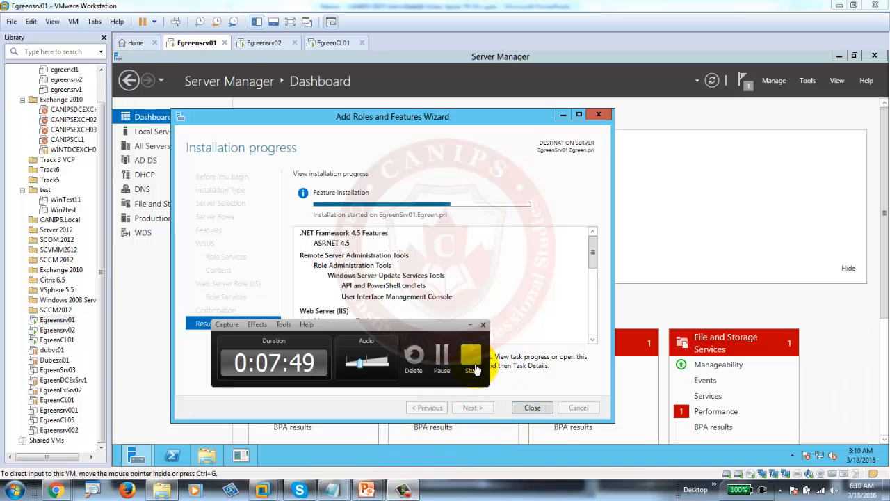
pyautogui.click(442, 360)
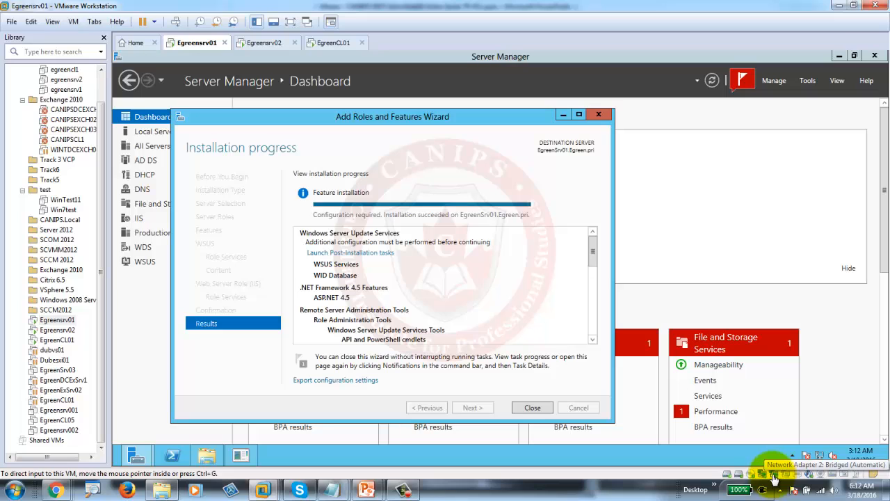
# - Add a fourth network adapter set to Bridged (Automatic) to Egreensrv01 and save the settings
pyautogui.rightClick(198, 45)
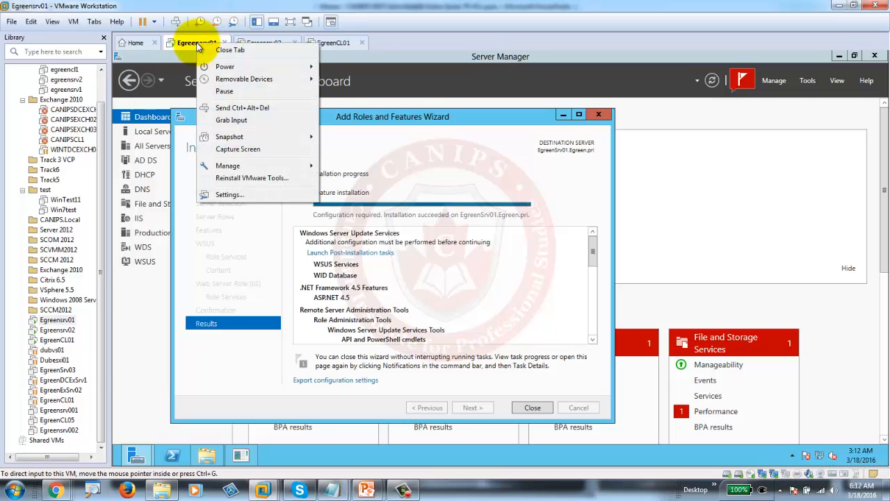
pyautogui.click(234, 195)
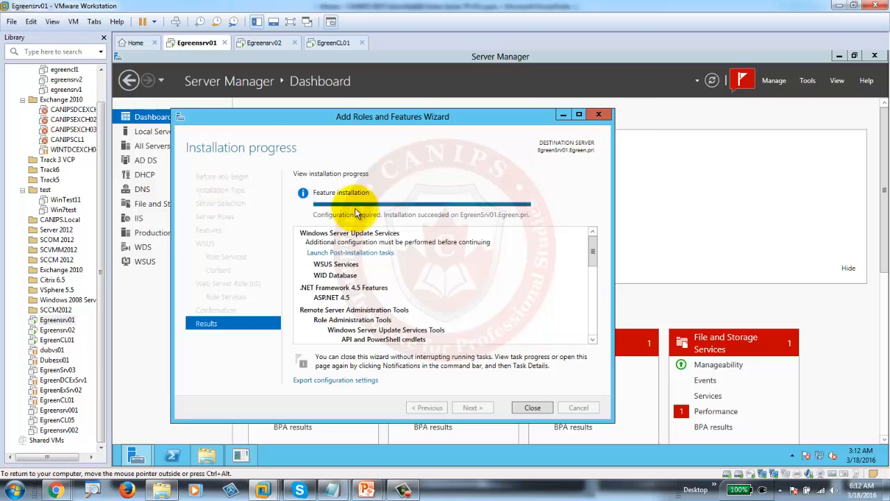
pyautogui.click(296, 150)
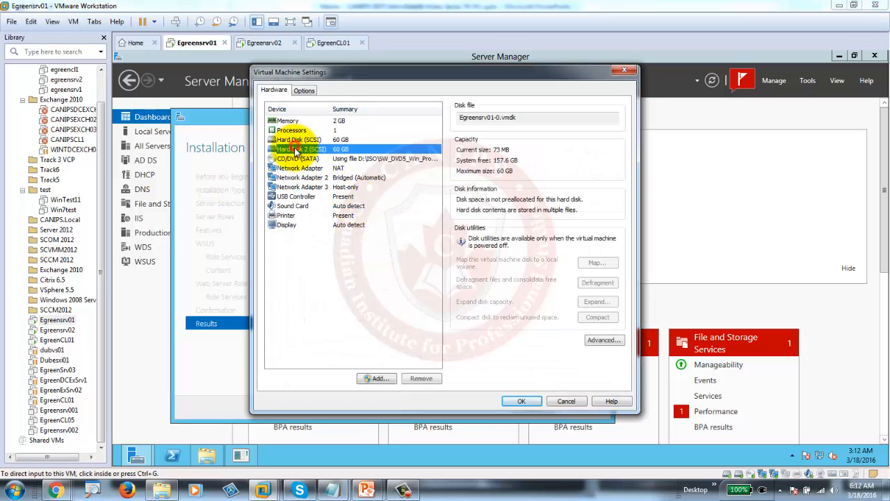
pyautogui.click(296, 178)
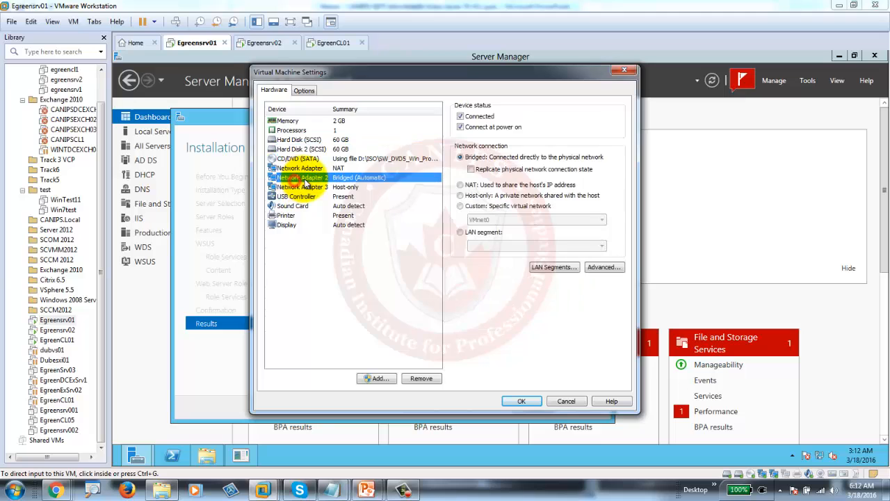
pyautogui.click(375, 377)
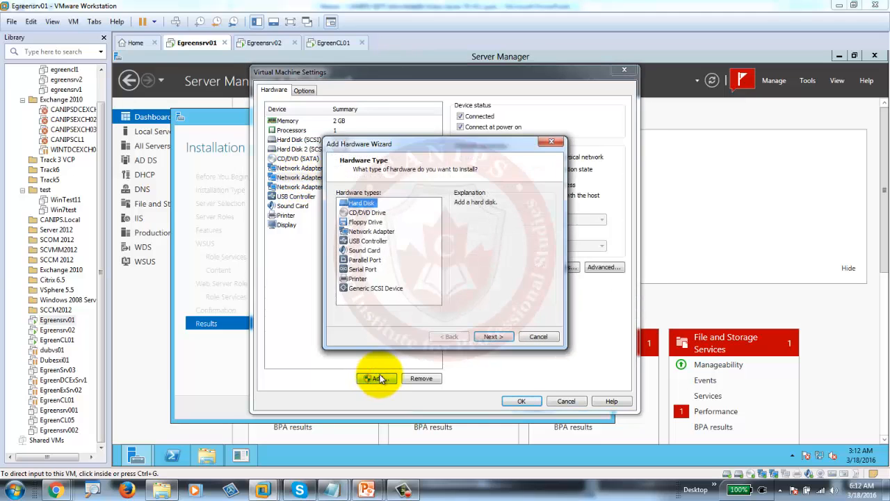
pyautogui.click(363, 231)
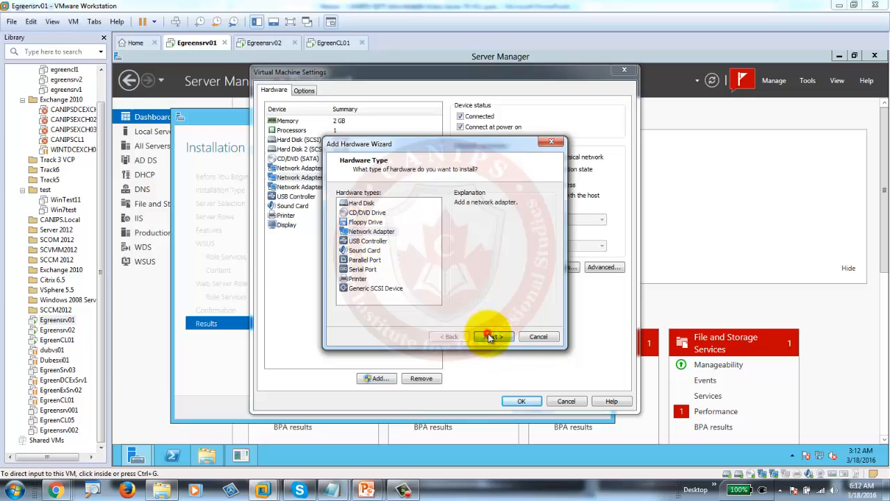
pyautogui.click(490, 337)
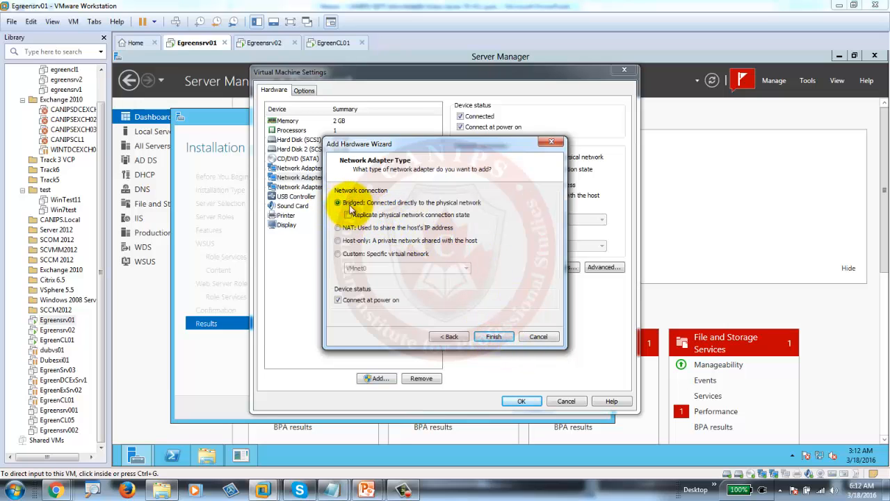
pyautogui.click(493, 336)
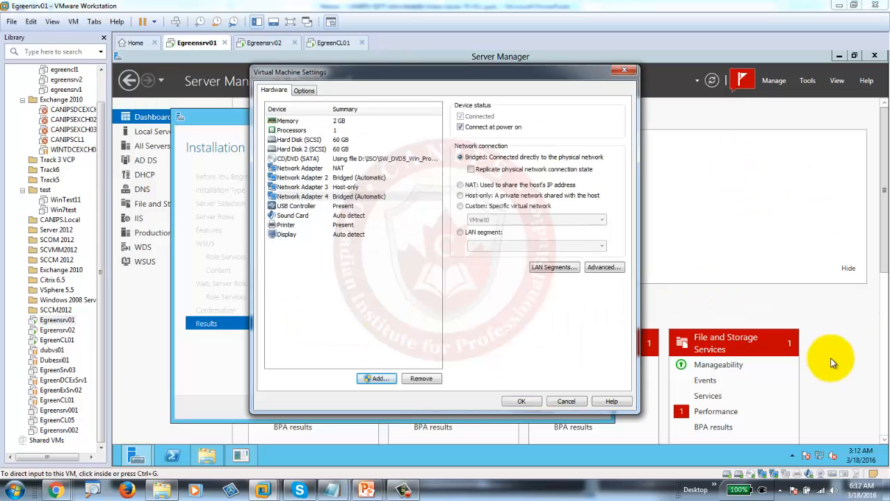
pyautogui.click(521, 401)
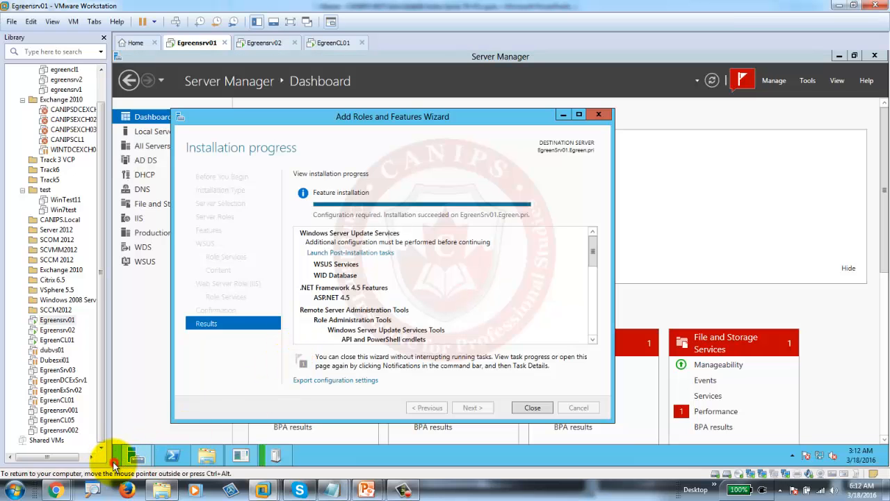
# - Launch Internet Explorer from Start and accept its recommended settings
pyautogui.click(118, 459)
pyautogui.click(288, 320)
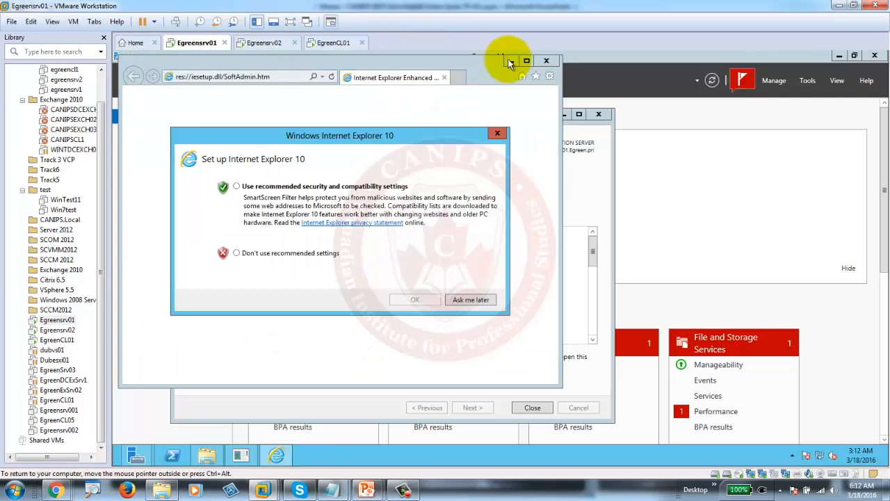
pyautogui.click(243, 193)
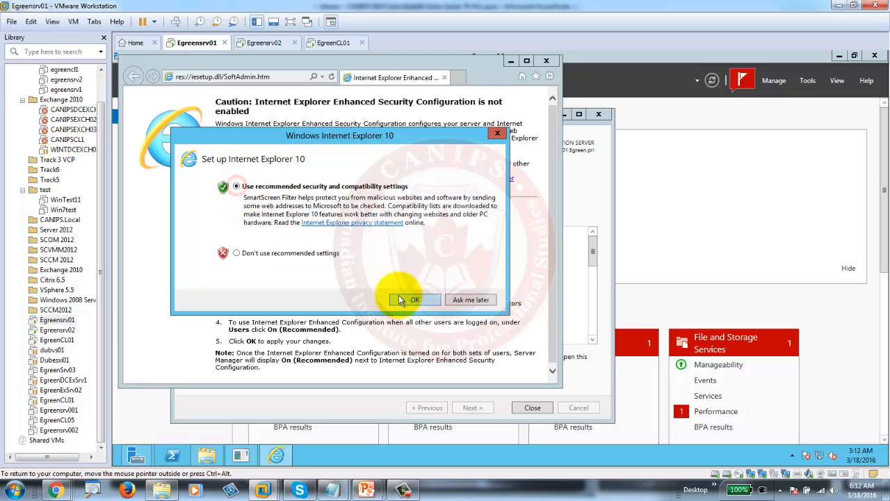
pyautogui.click(415, 299)
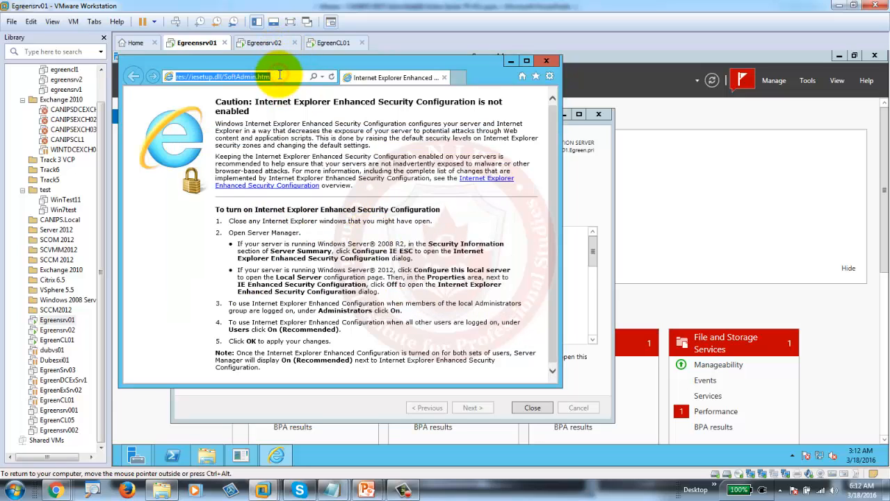
# - Search for 'google' from the address bar, then minimize the browser
pyautogui.write('goog')
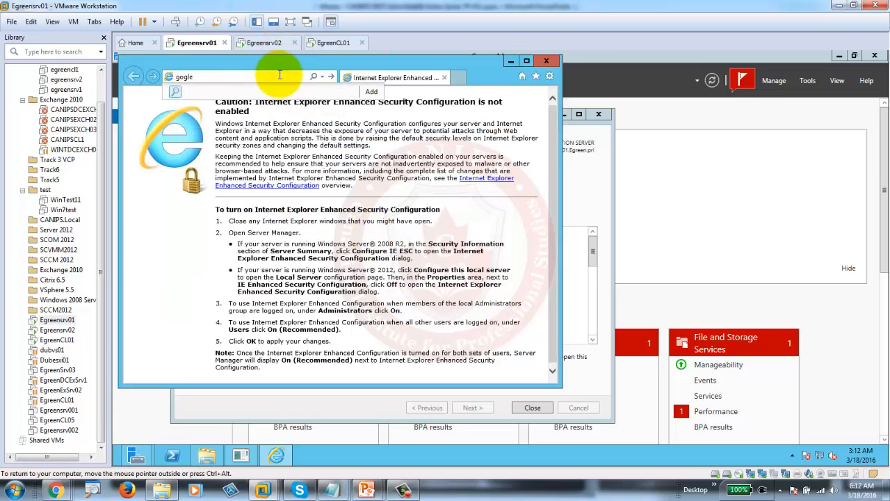
pyautogui.write('l')
pyautogui.press('BackSpace')
pyautogui.press('BackSpace')
pyautogui.press('BackSpace')
pyautogui.press('BackSpace')
pyautogui.write('goog')
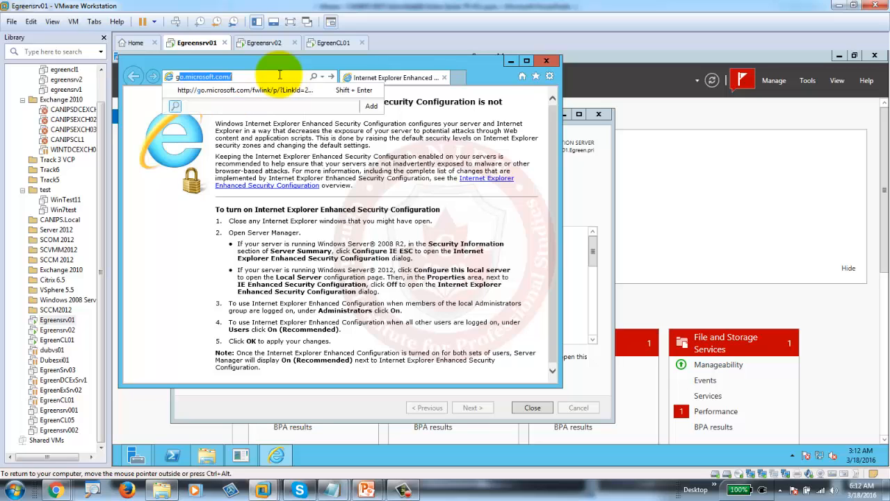
pyautogui.write('le')
pyautogui.press('Return')
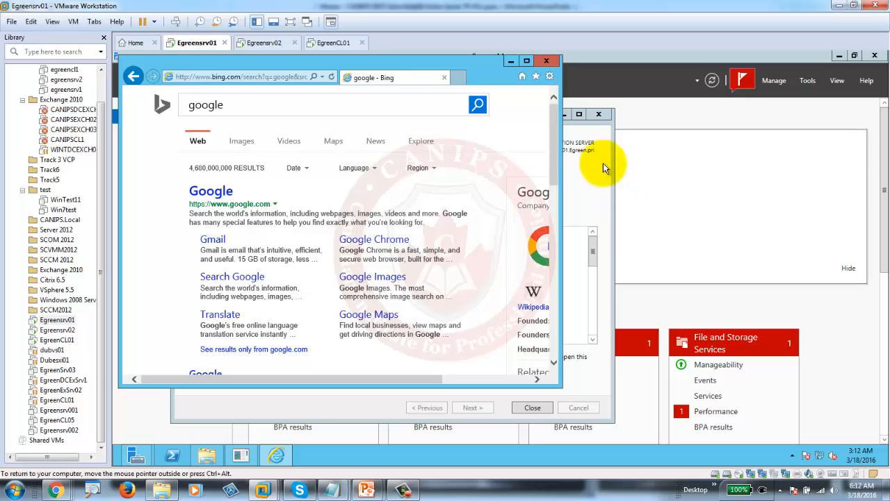
pyautogui.click(512, 61)
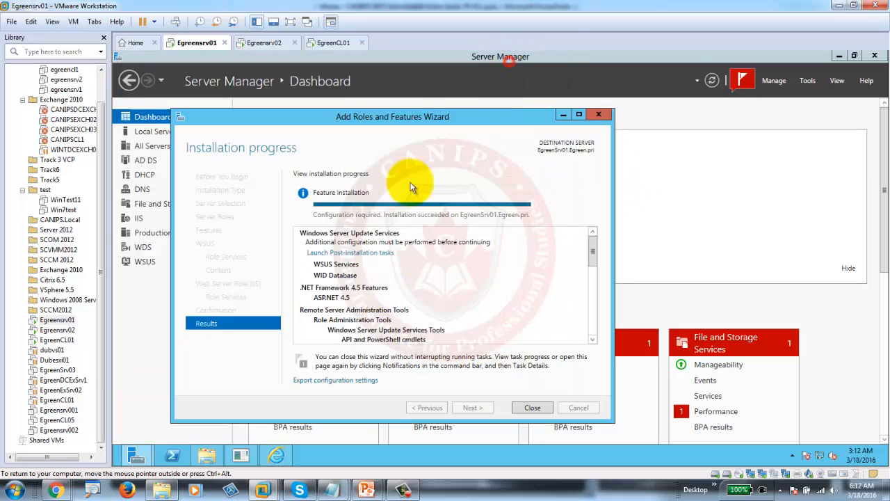
# - Launch the WSUS post-installation tasks, then switch to the EgreenCL01 client VM
pyautogui.click(341, 254)
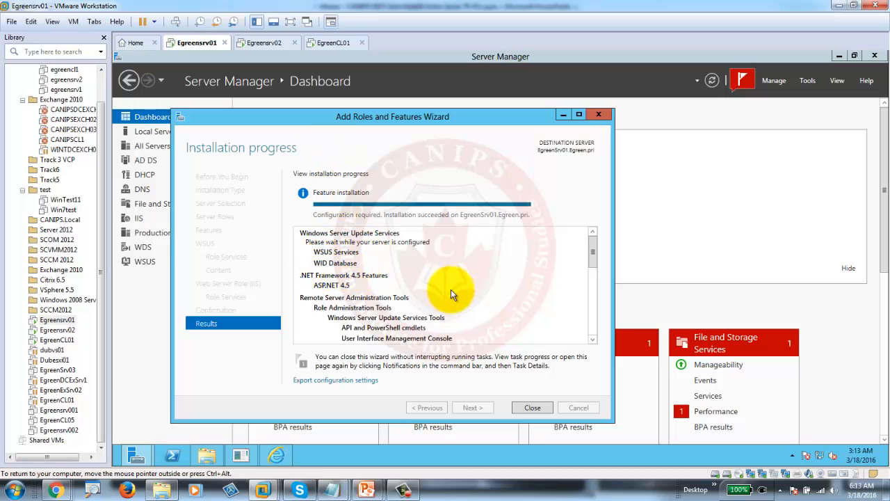
pyautogui.click(334, 44)
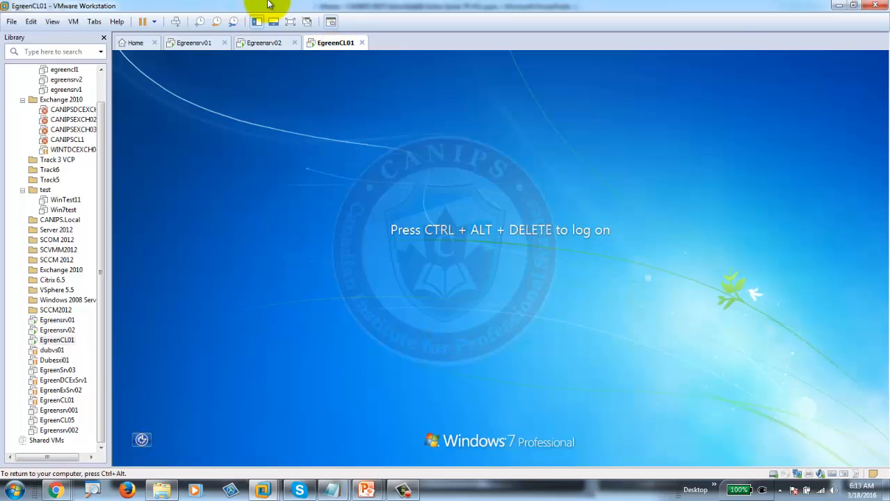
# - Log on to EgreenCL01 as administrator and dismiss the activation and VMware Tools notices
pyautogui.click(176, 23)
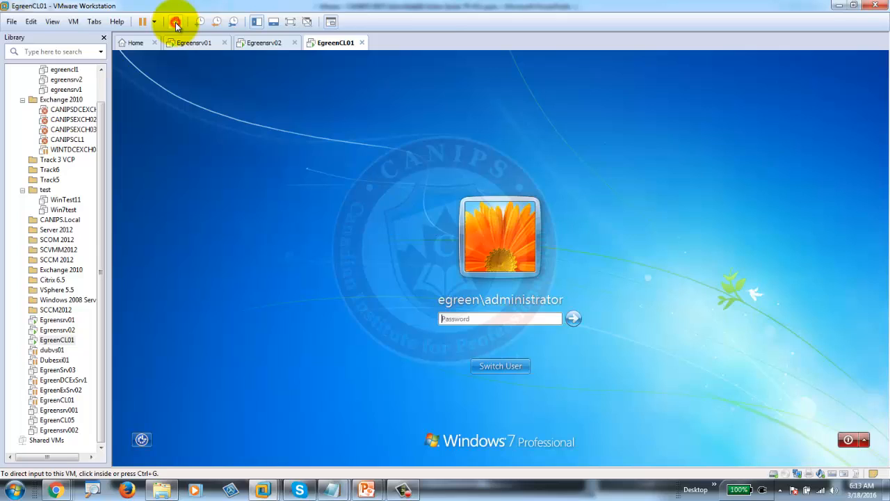
pyautogui.click(458, 320)
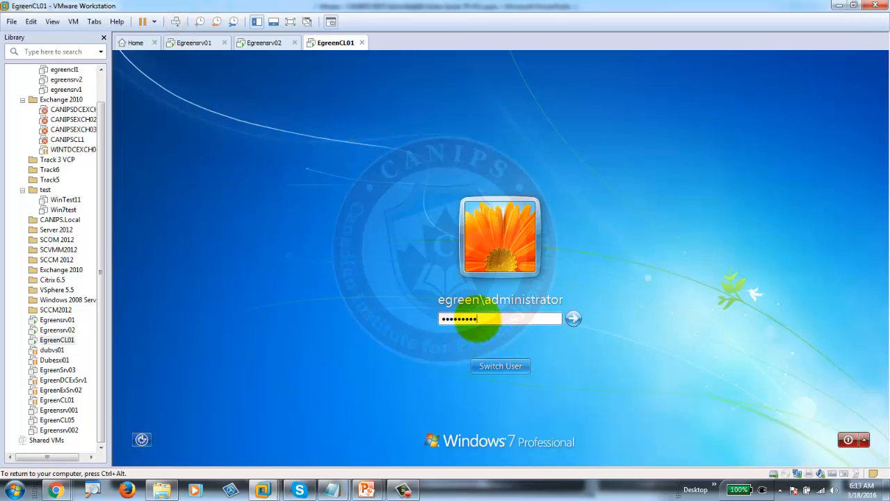
pyautogui.press('Return')
pyautogui.click(499, 365)
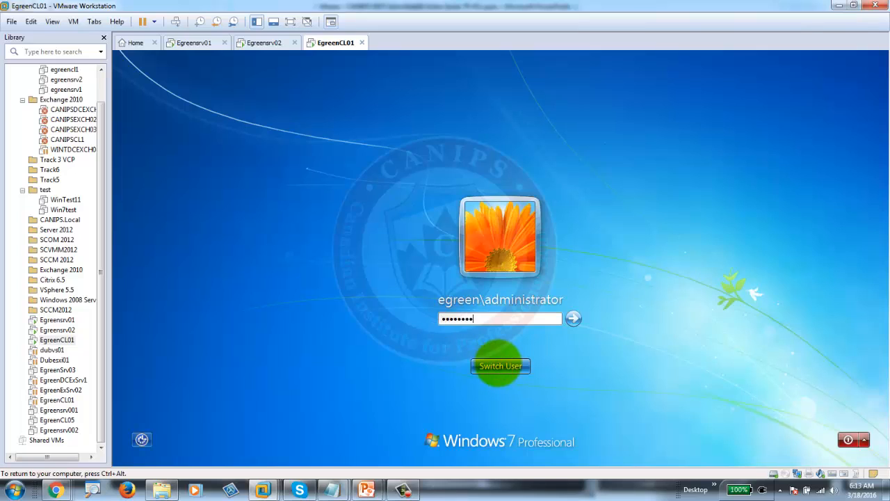
pyautogui.press('Return')
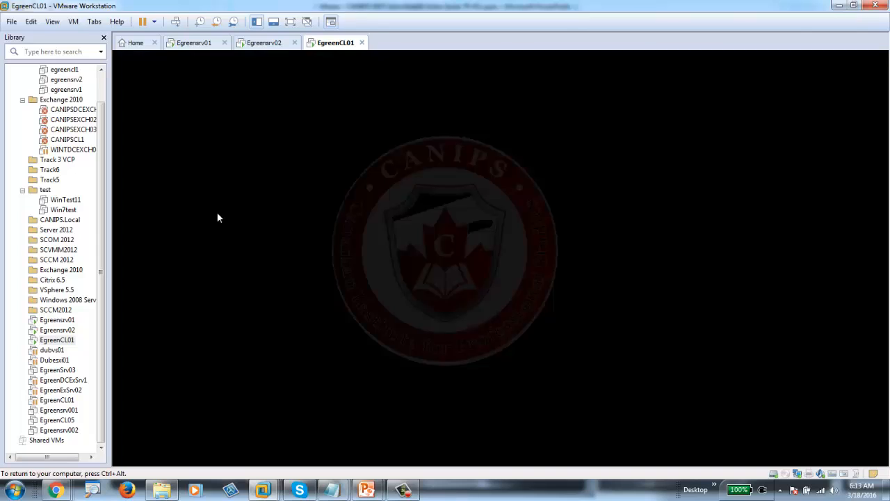
pyautogui.click(663, 119)
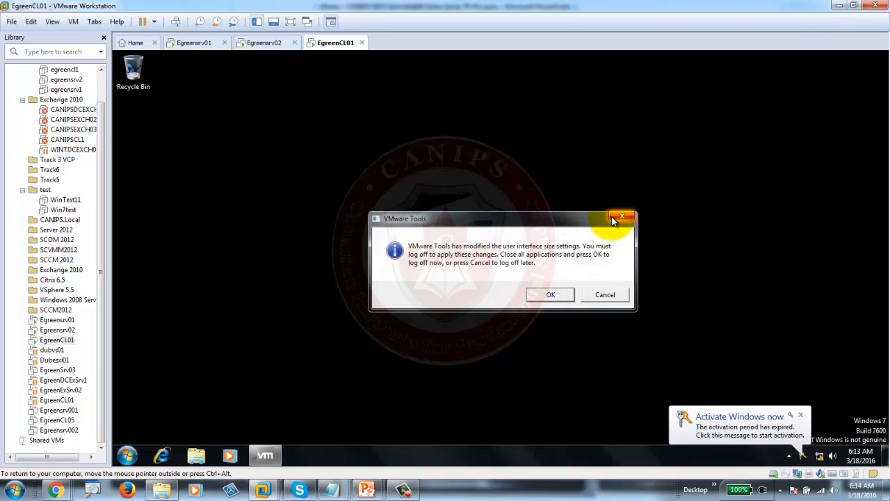
pyautogui.click(621, 220)
# - Open Windows Update from All Programs on the client, then return to Egreensrv01
pyautogui.click(126, 455)
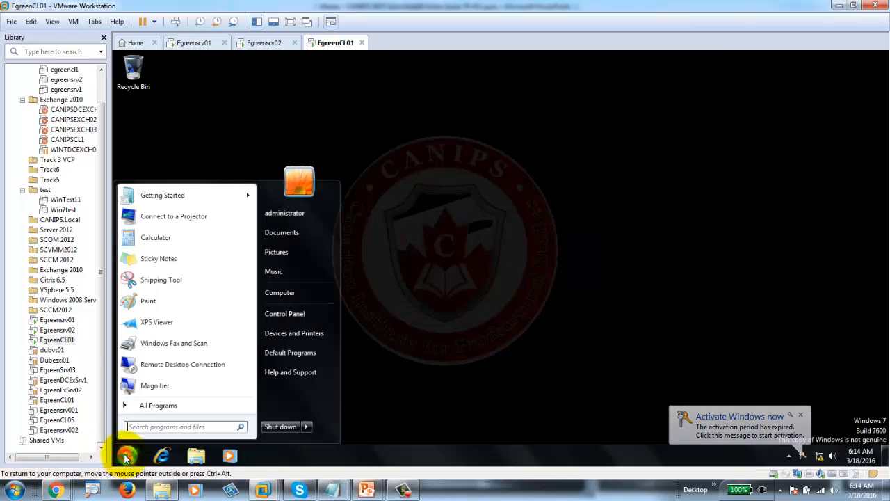
pyautogui.click(165, 406)
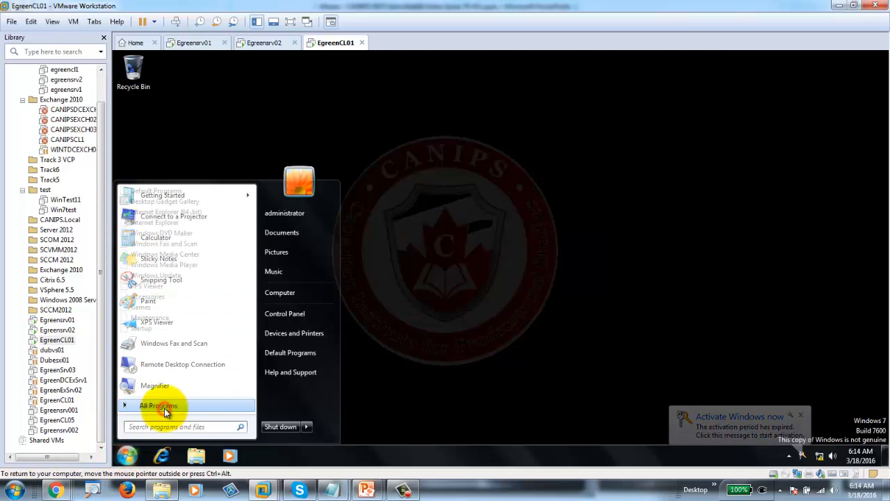
pyautogui.click(156, 275)
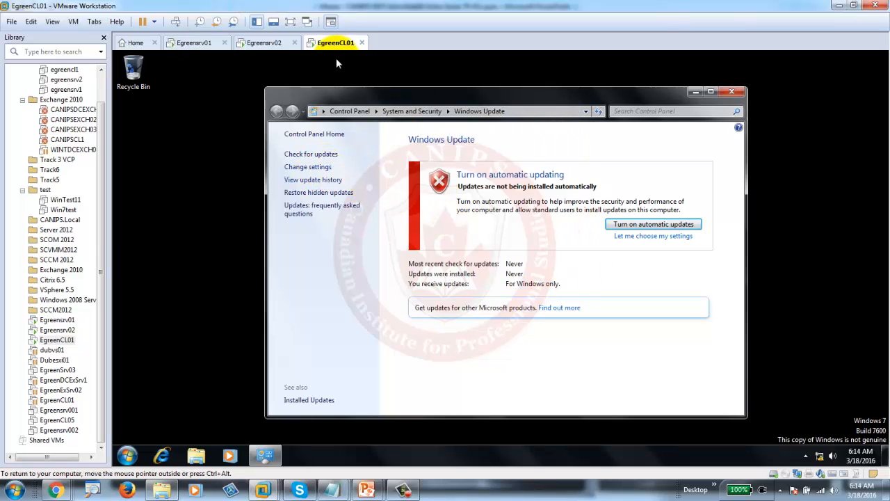
pyautogui.click(193, 42)
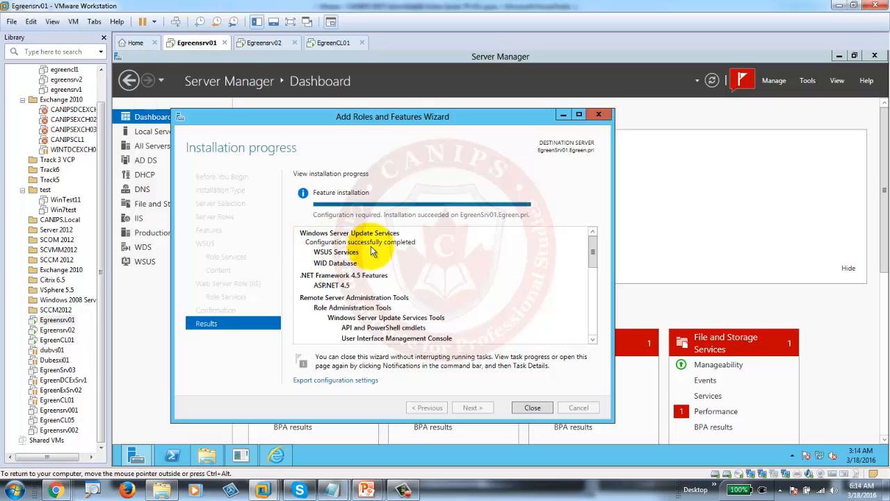
# - Close the installation wizard after rechecking its progress from notifications, then open Tools
pyautogui.click(533, 407)
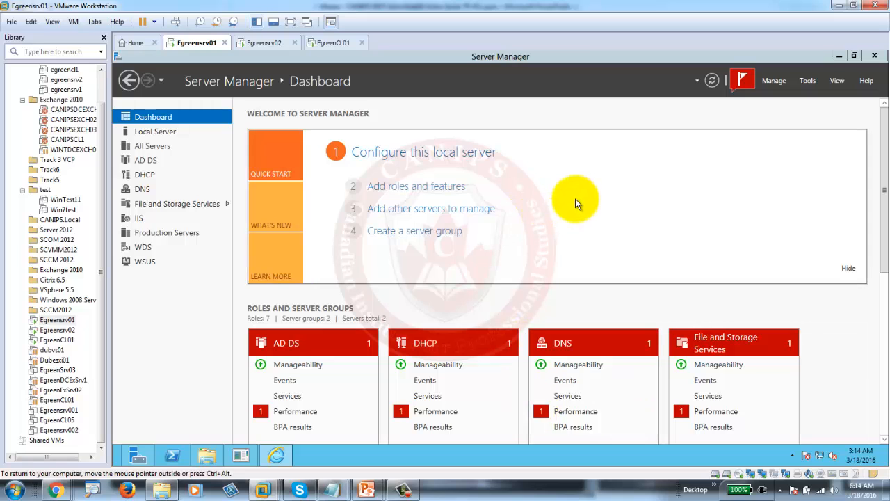
pyautogui.click(742, 82)
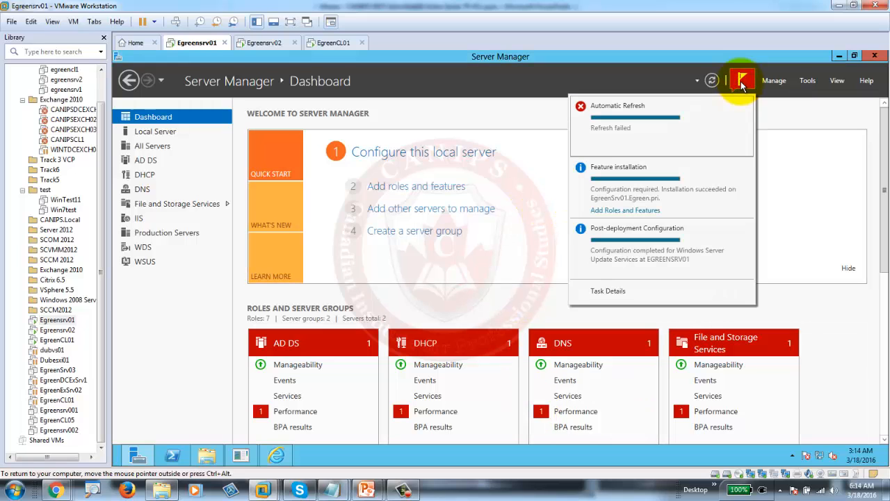
pyautogui.click(638, 211)
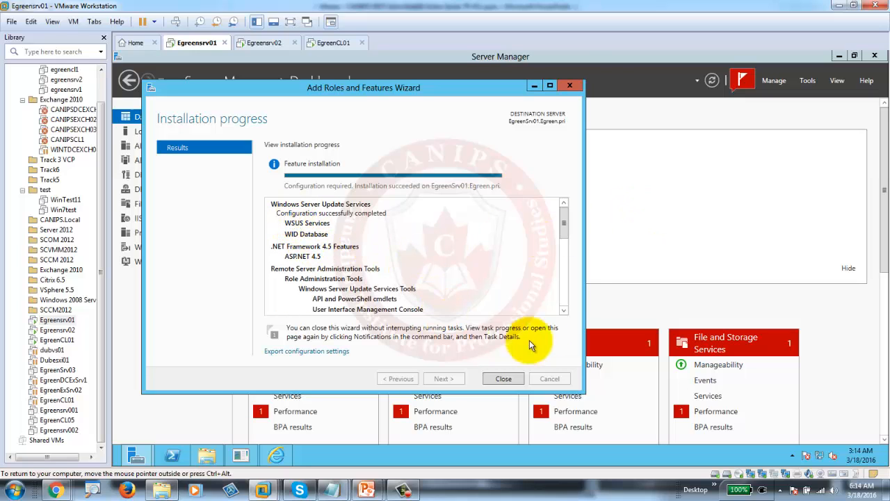
pyautogui.moveTo(568, 224); pyautogui.dragTo(569, 288)
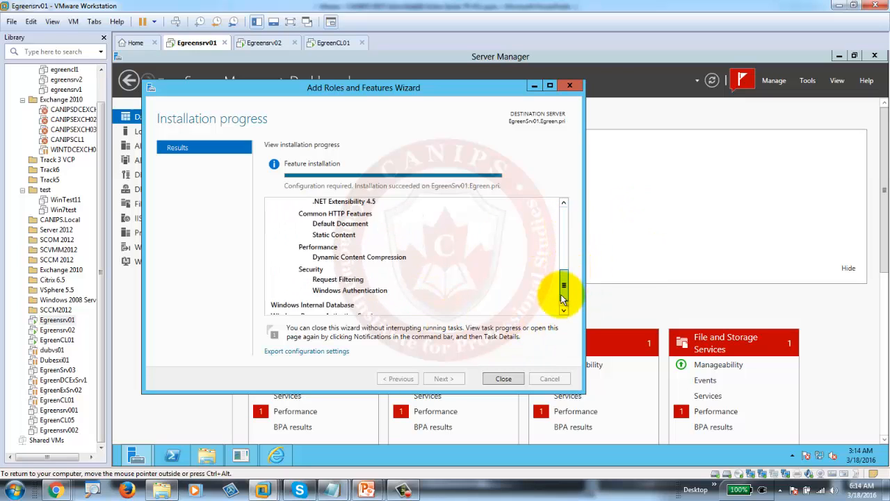
pyautogui.click(503, 379)
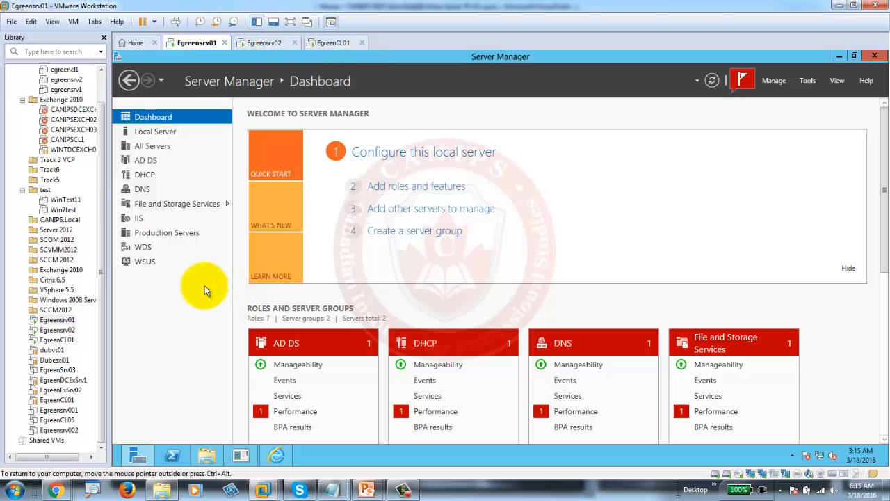
pyautogui.click(807, 80)
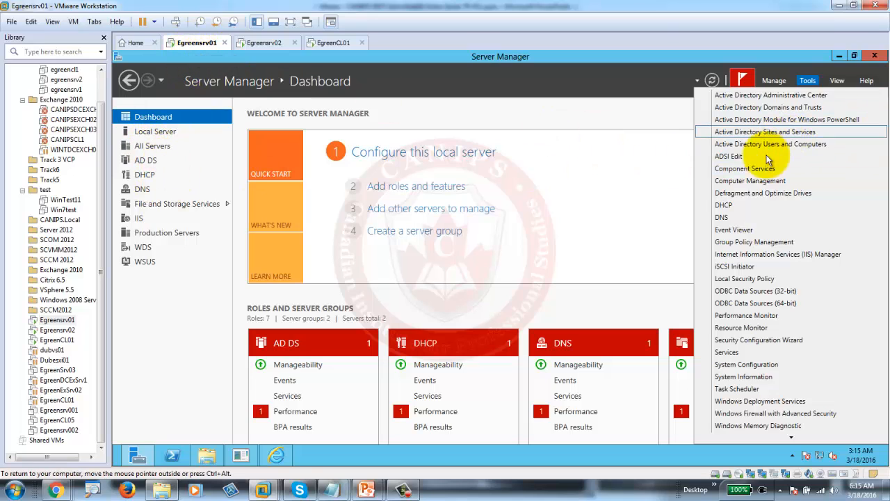
# - Launch Group Policy Management, maximize it, and expand the forest down to the Egreen.pri domain
pyautogui.click(754, 242)
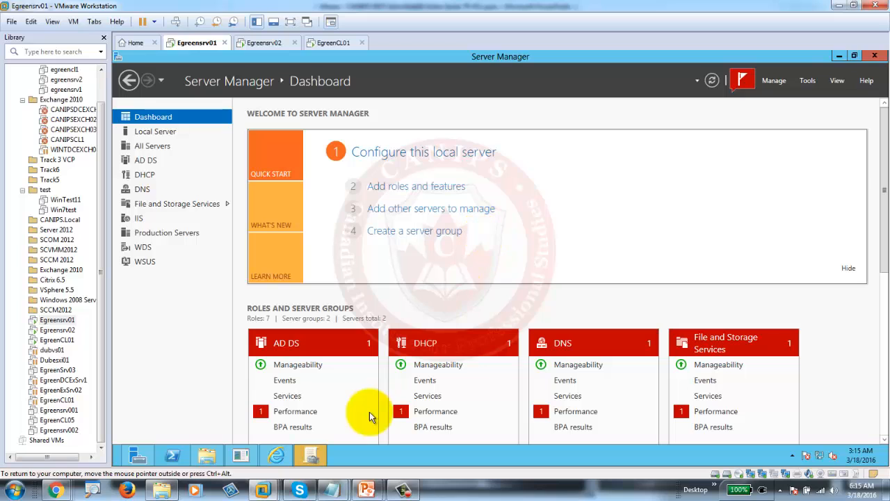
pyautogui.click(310, 455)
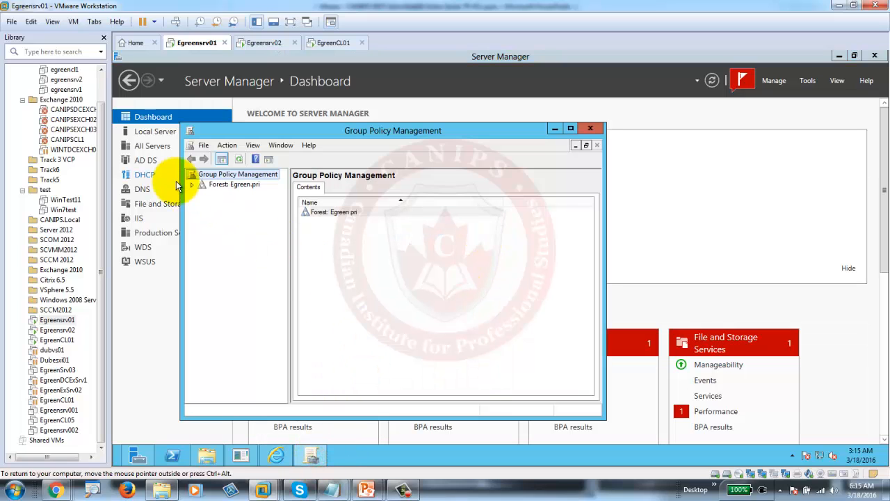
pyautogui.click(191, 184)
pyautogui.click(202, 194)
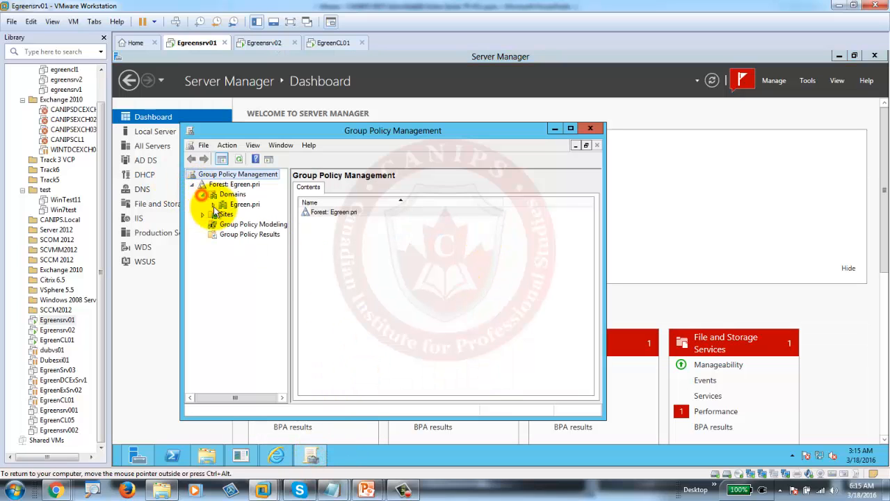
pyautogui.click(230, 185)
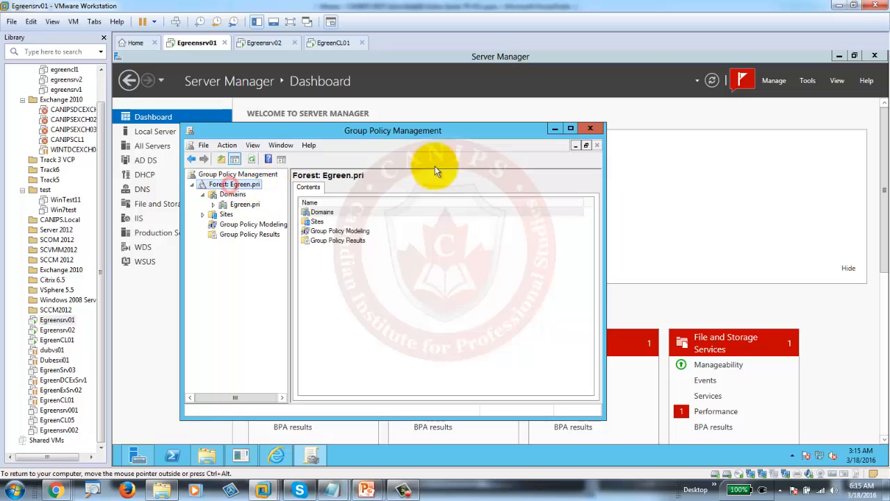
pyautogui.click(571, 129)
pyautogui.click(143, 129)
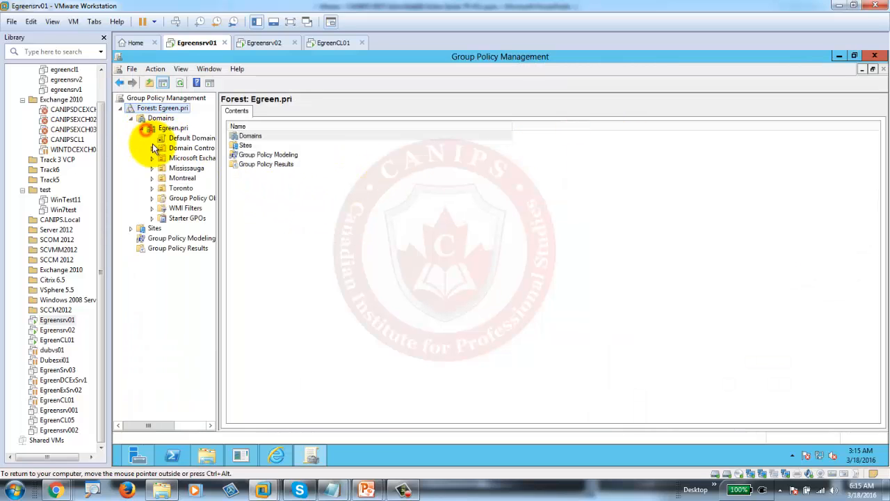
pyautogui.click(172, 129)
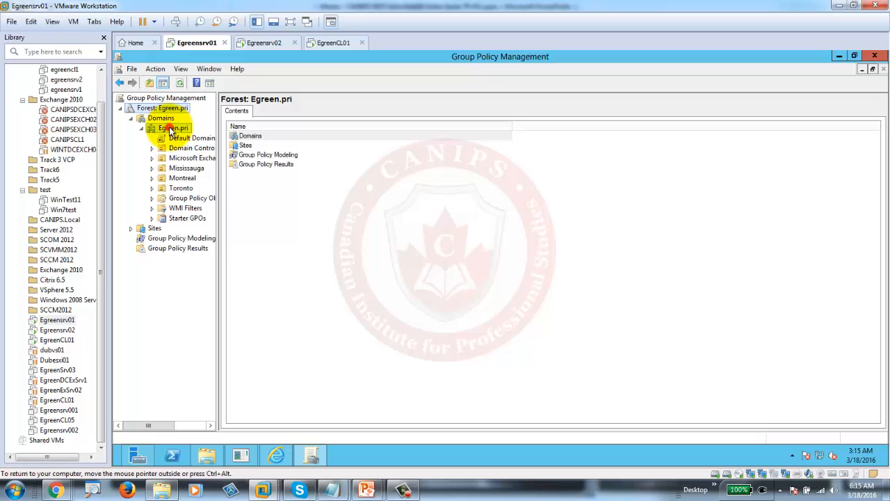
# - Create a GPO named 'WSUS Setting' linked to Egreen.pri and select its link
pyautogui.rightClick(170, 128)
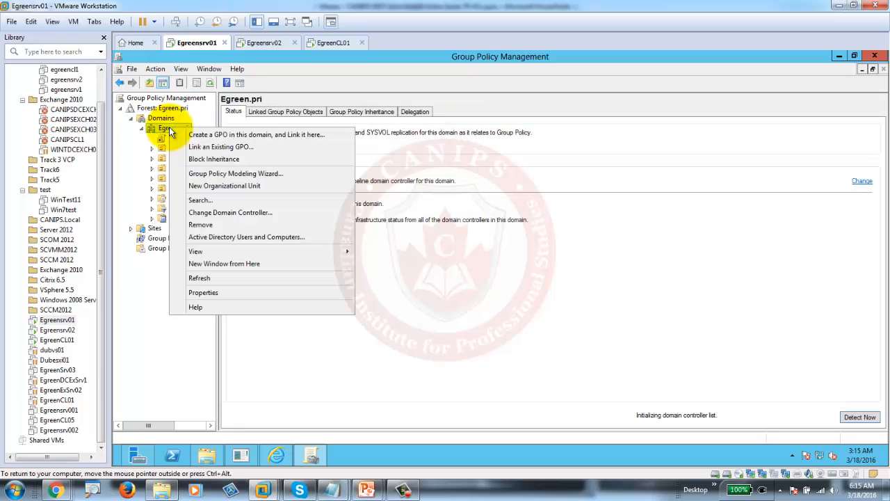
pyautogui.click(239, 137)
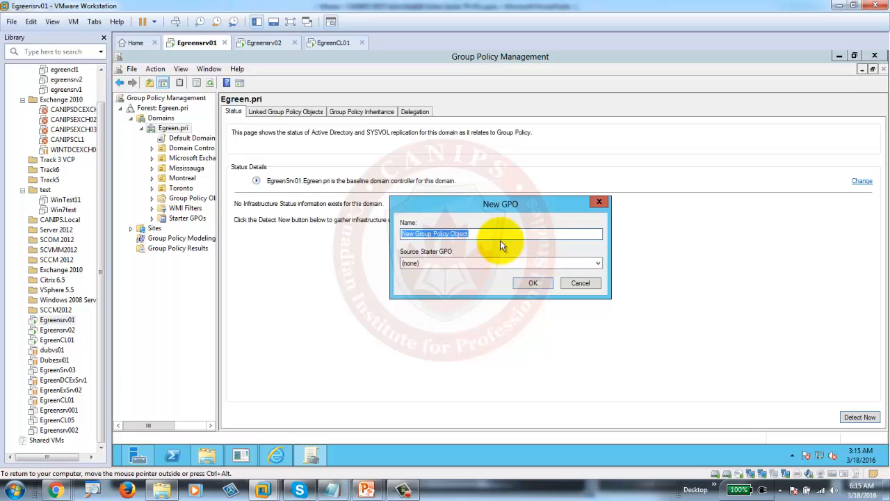
pyautogui.write('WSUS Settin')
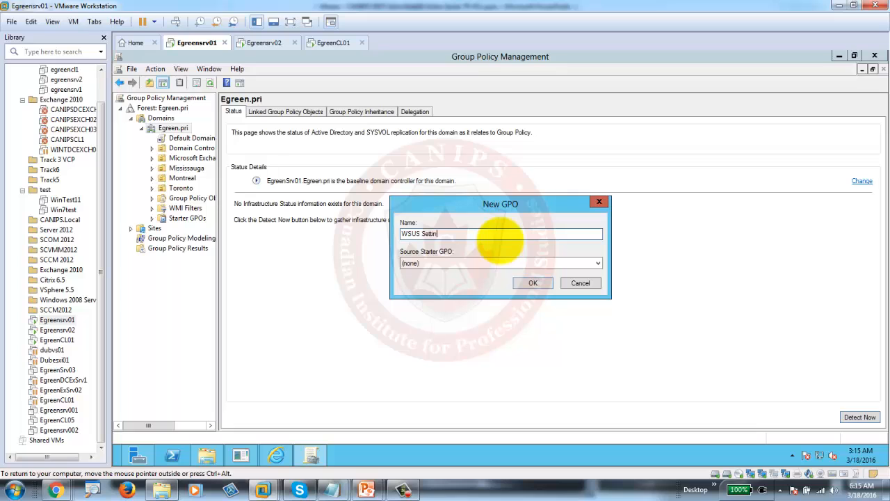
pyautogui.write('g')
pyautogui.press('Return')
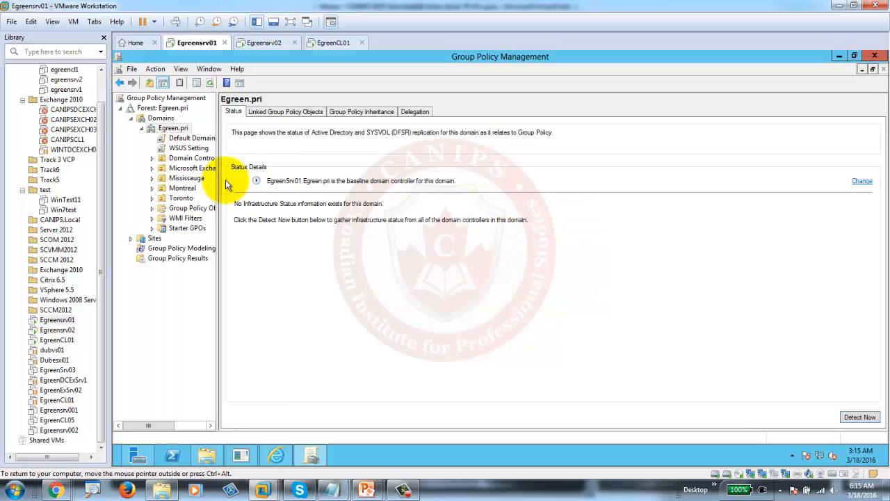
pyautogui.click(173, 151)
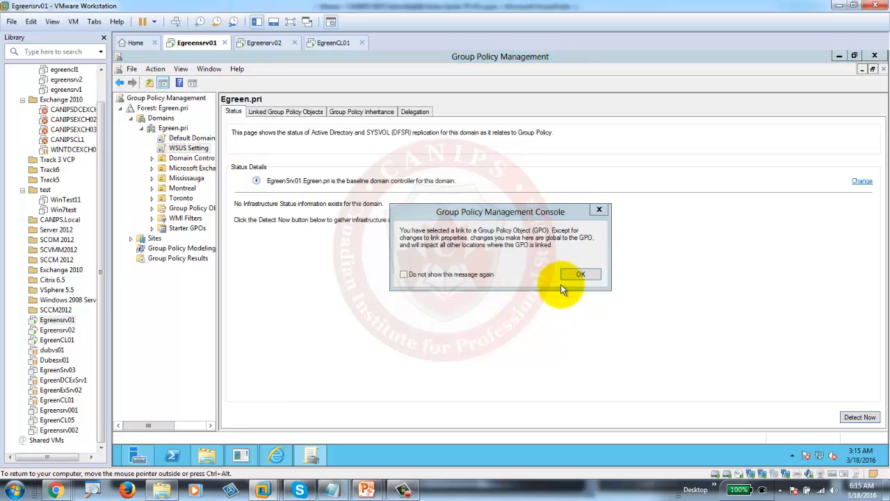
pyautogui.click(576, 276)
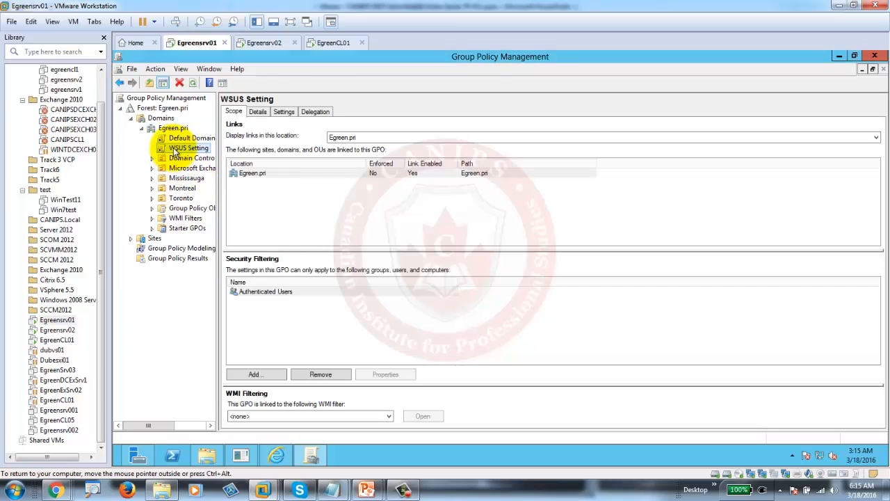
# - Edit WSUS Setting and browse to Administrative Templates > Windows Components > Windows Update, maximized
pyautogui.rightClick(176, 149)
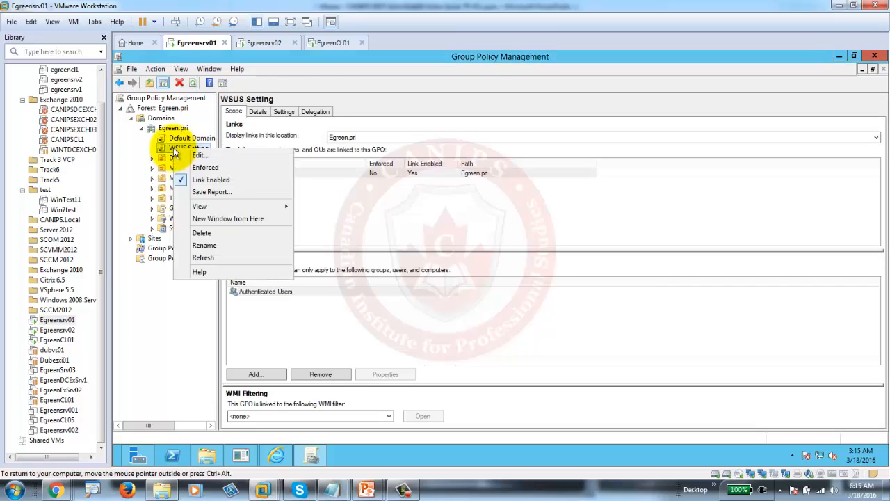
pyautogui.click(212, 158)
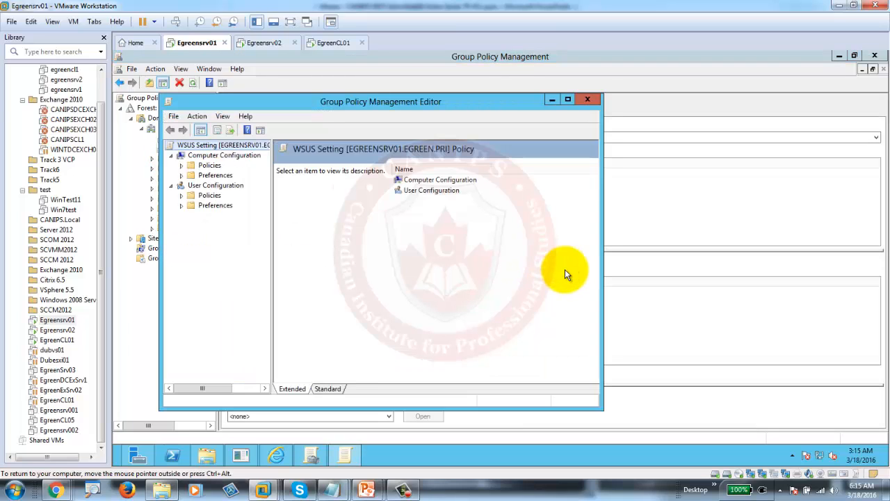
pyautogui.click(182, 165)
pyautogui.click(181, 205)
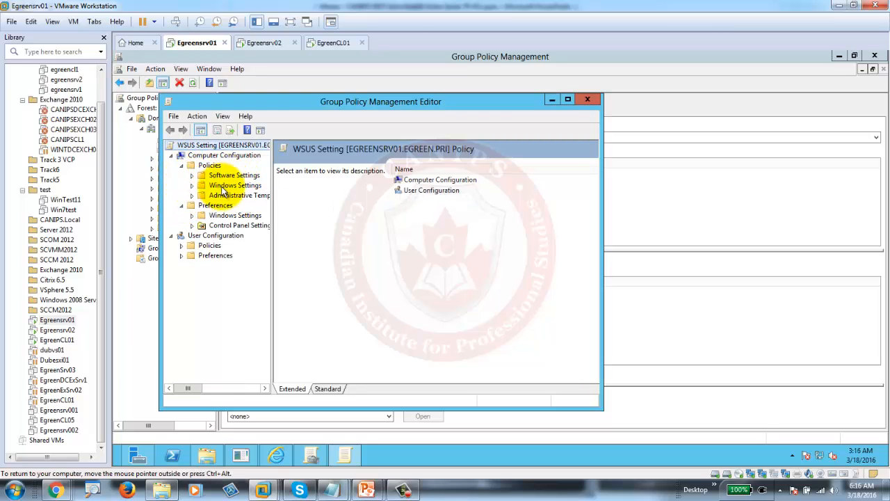
pyautogui.click(227, 194)
pyautogui.click(192, 196)
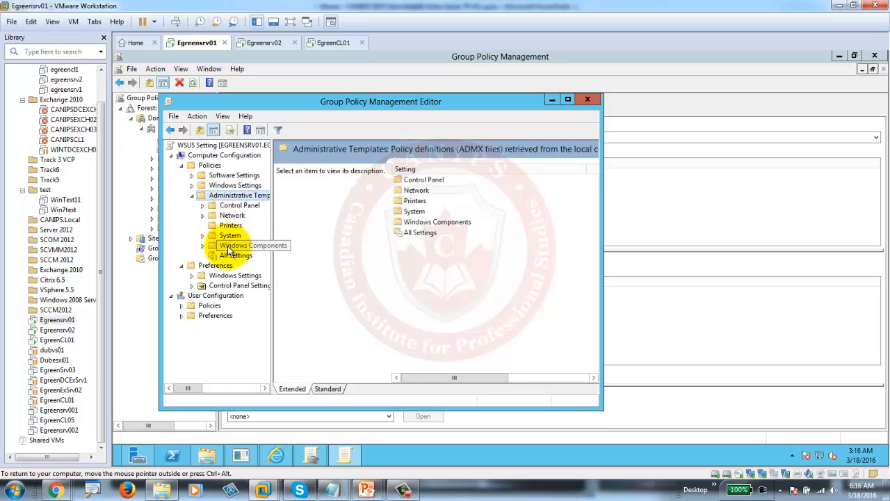
pyautogui.click(202, 247)
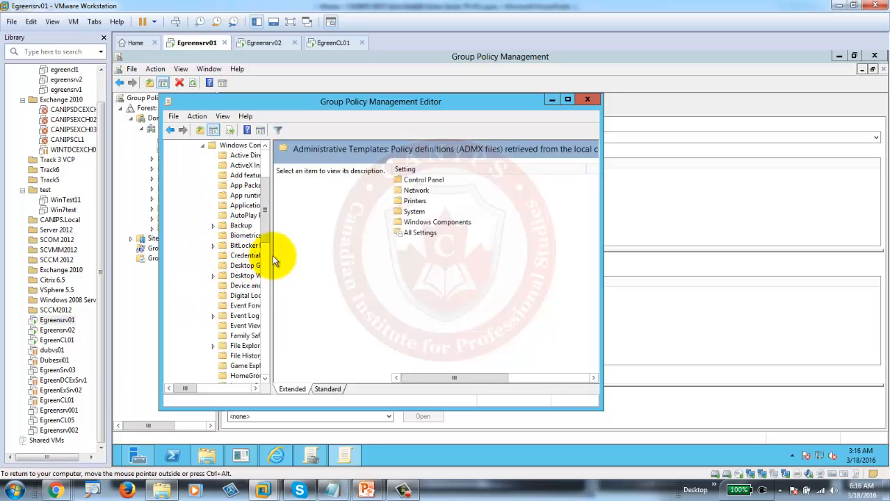
pyautogui.moveTo(271, 256); pyautogui.dragTo(360, 262)
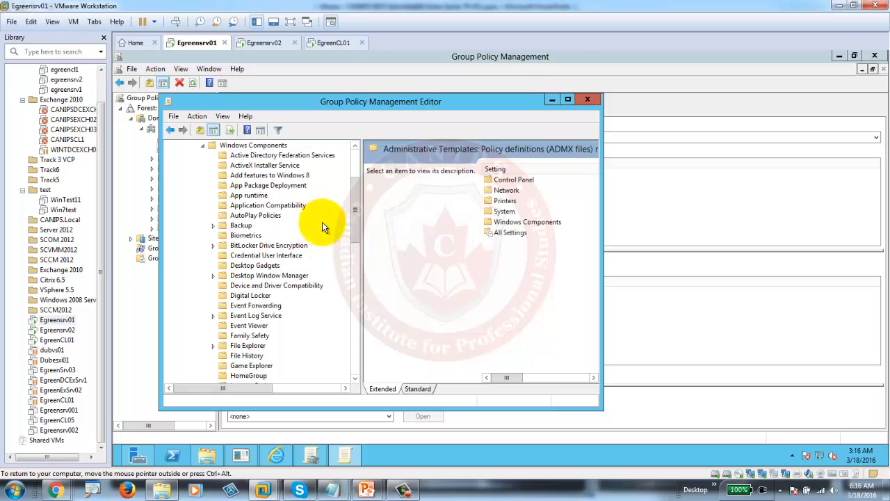
pyautogui.moveTo(355, 220); pyautogui.dragTo(360, 327)
pyautogui.click(256, 365)
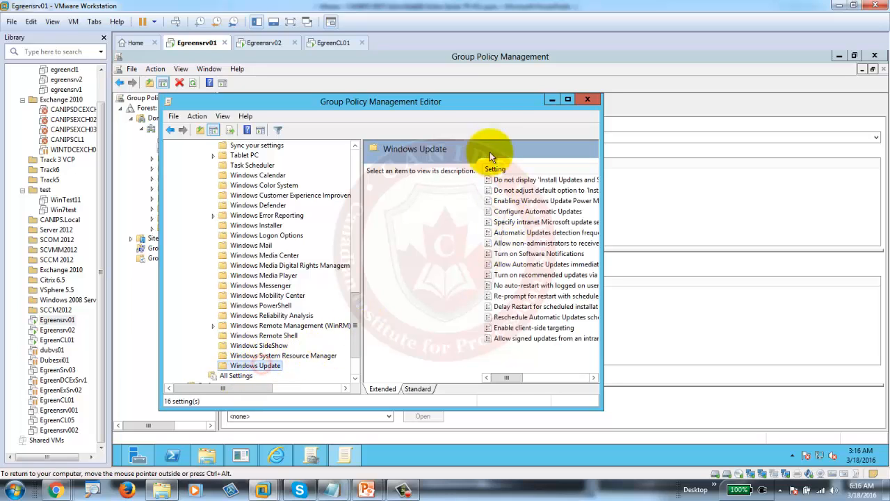
pyautogui.doubleClick(478, 102)
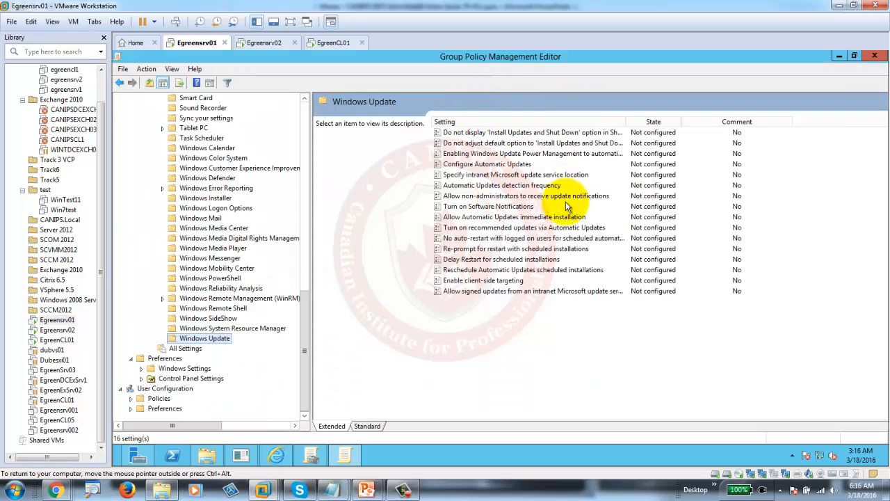
# - Enable Configure Automatic Updates (3 - Auto download and notify, every day at 03:00)
pyautogui.doubleClick(479, 165)
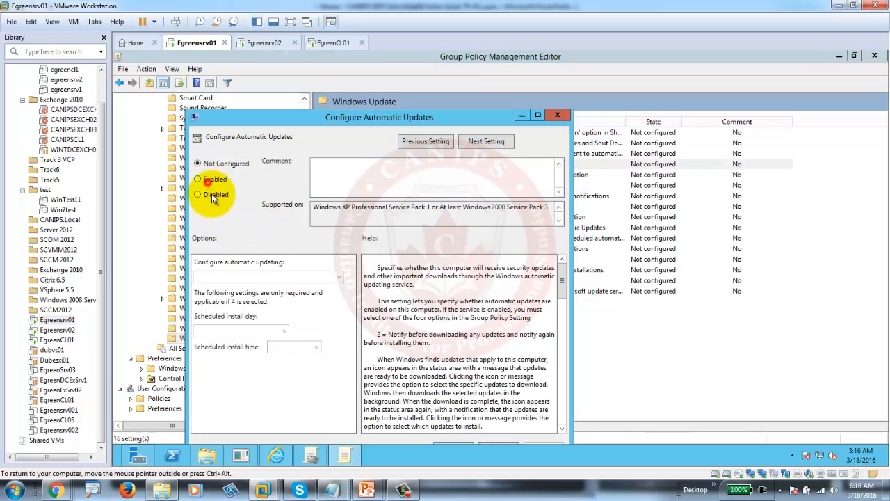
pyautogui.click(211, 180)
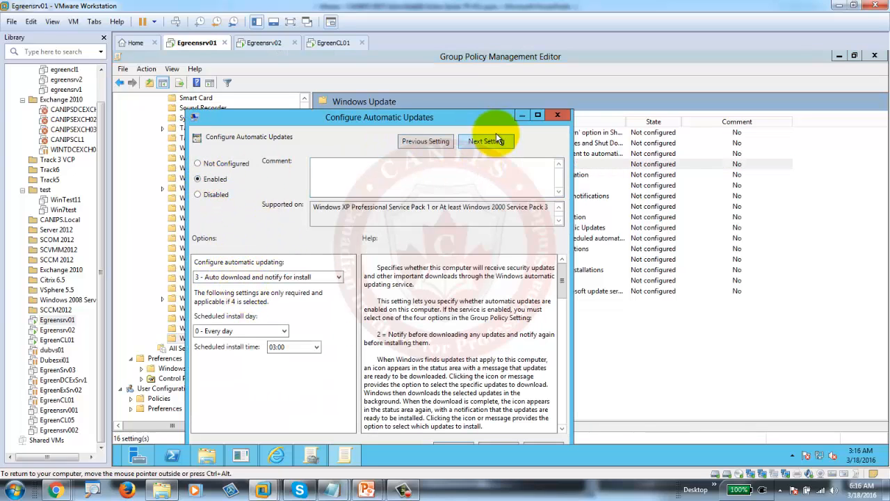
pyautogui.moveTo(471, 119); pyautogui.dragTo(474, 19)
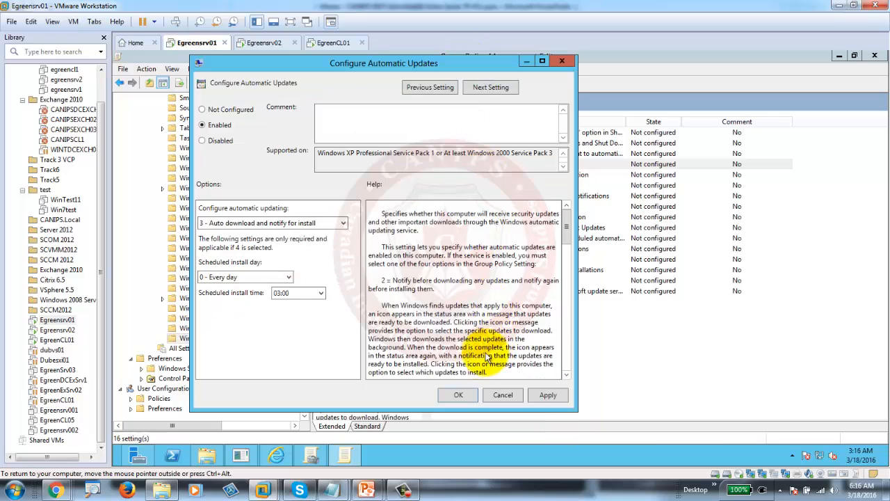
pyautogui.click(459, 389)
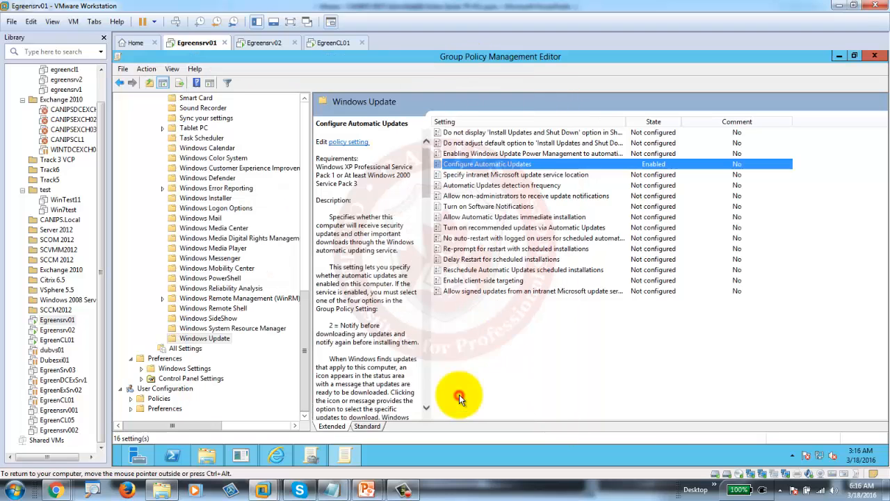
pyautogui.doubleClick(492, 176)
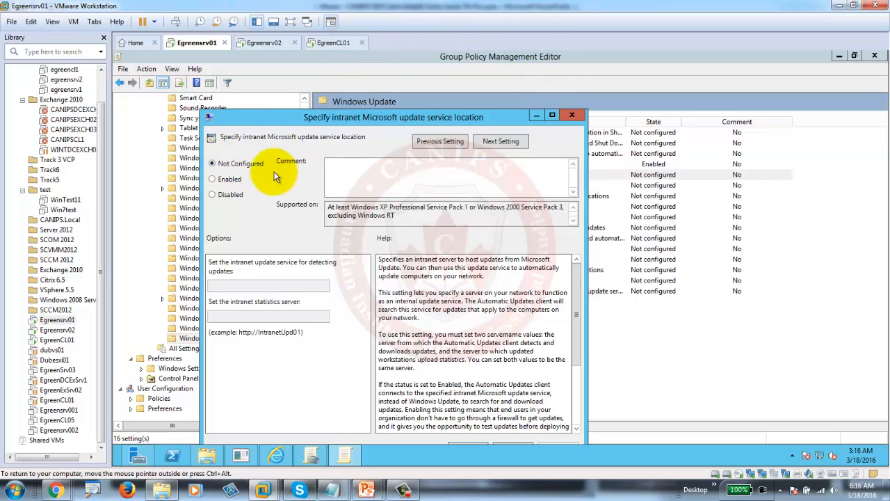
pyautogui.click(215, 180)
pyautogui.click(228, 286)
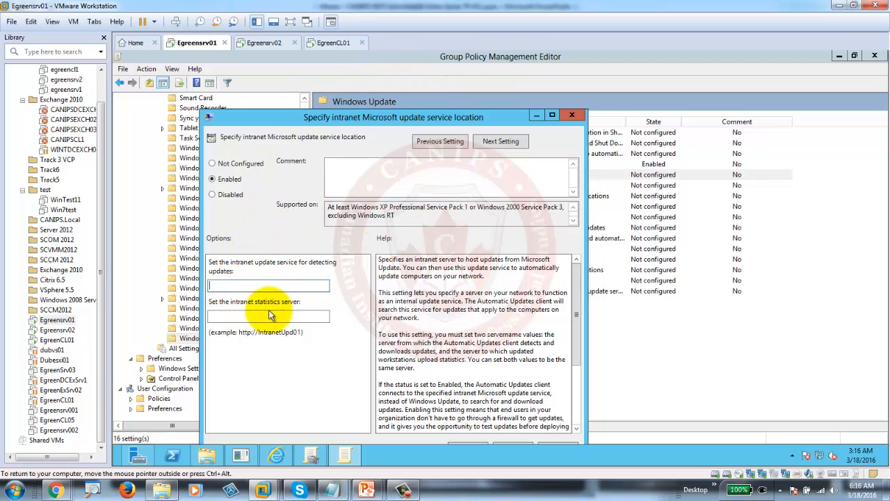
pyautogui.click(255, 286)
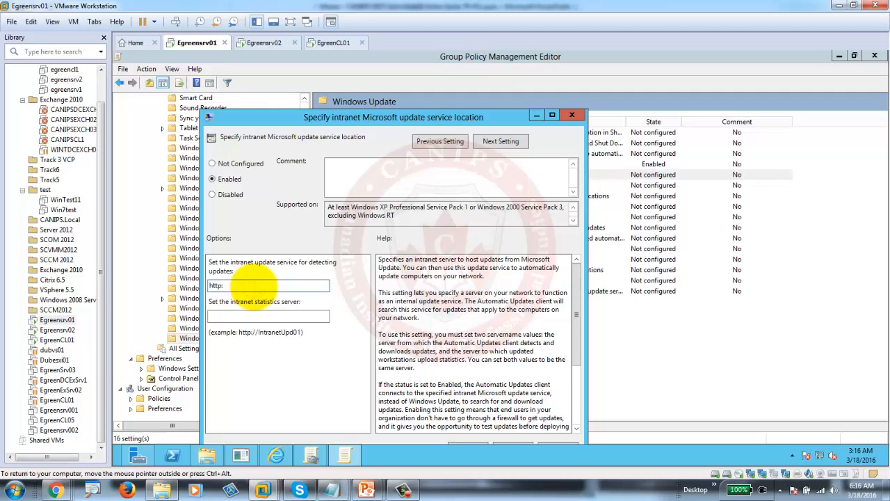
pyautogui.write('http://')
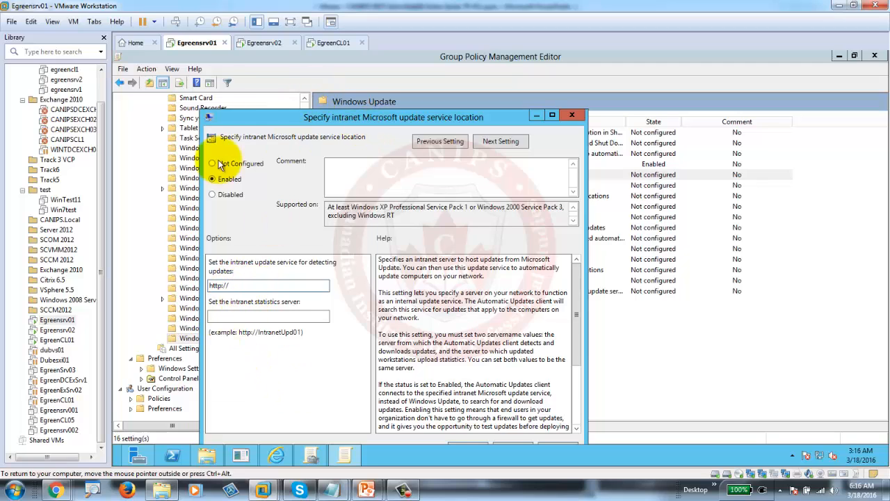
pyautogui.click(237, 285)
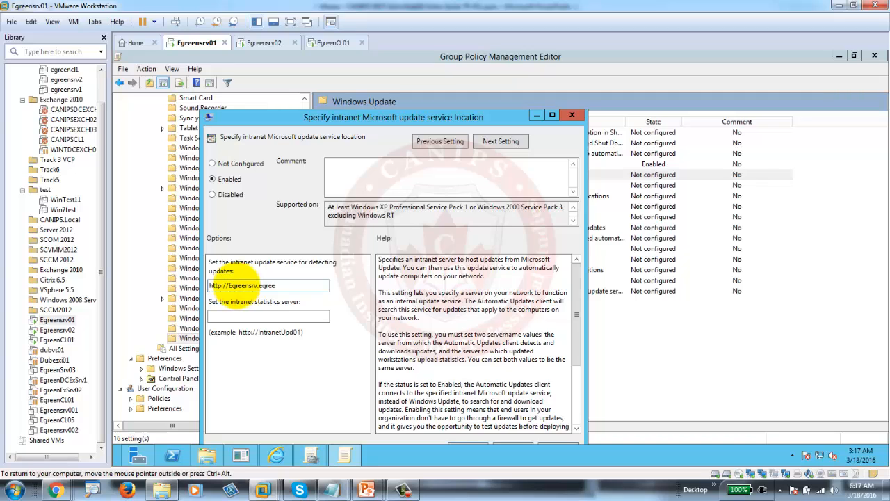
pyautogui.write('nsrv.egreen.pri')
pyautogui.click(208, 455)
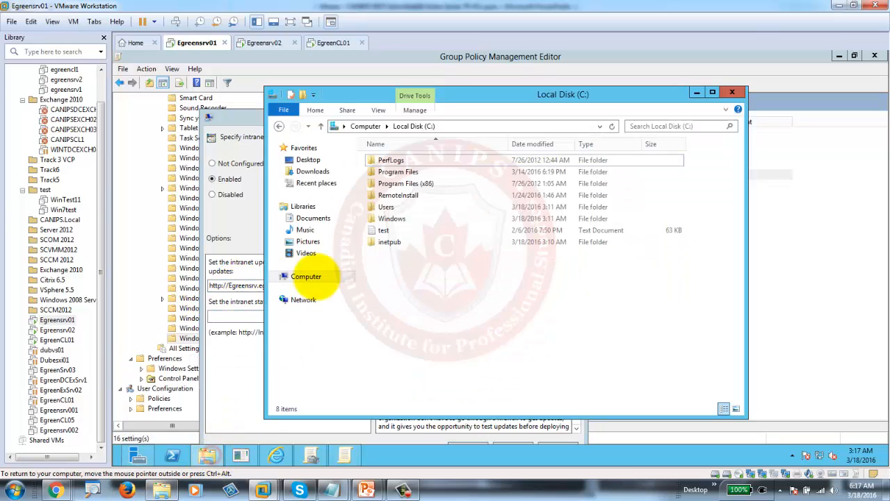
pyautogui.rightClick(309, 278)
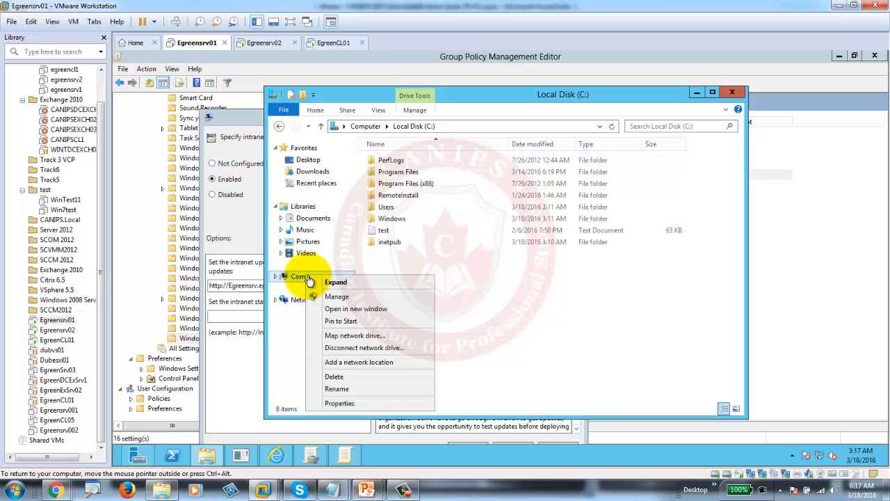
pyautogui.click(355, 404)
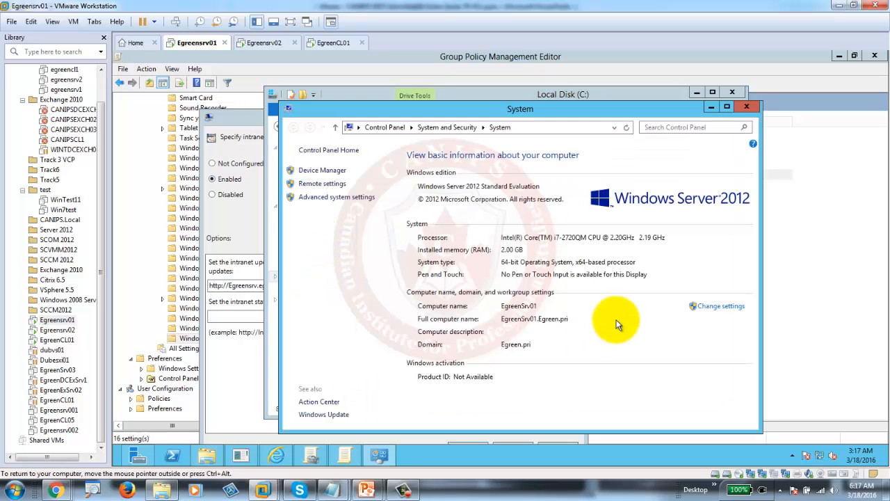
pyautogui.click(575, 321)
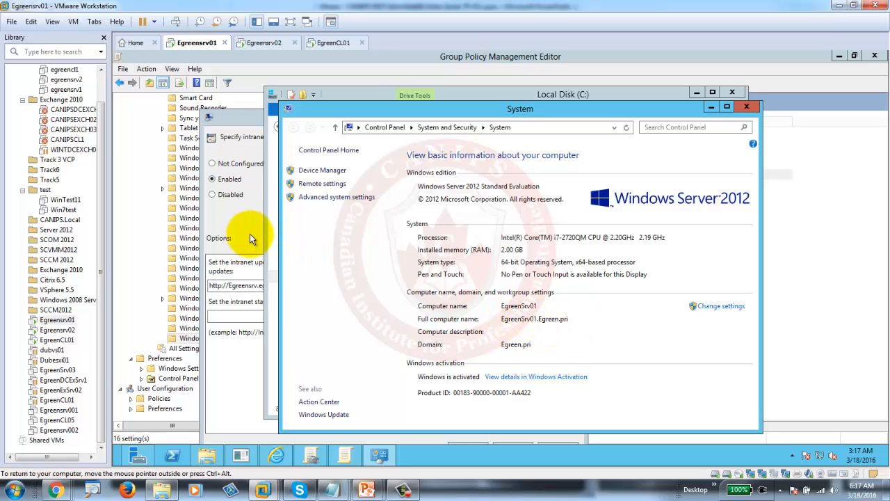
pyautogui.click(254, 285)
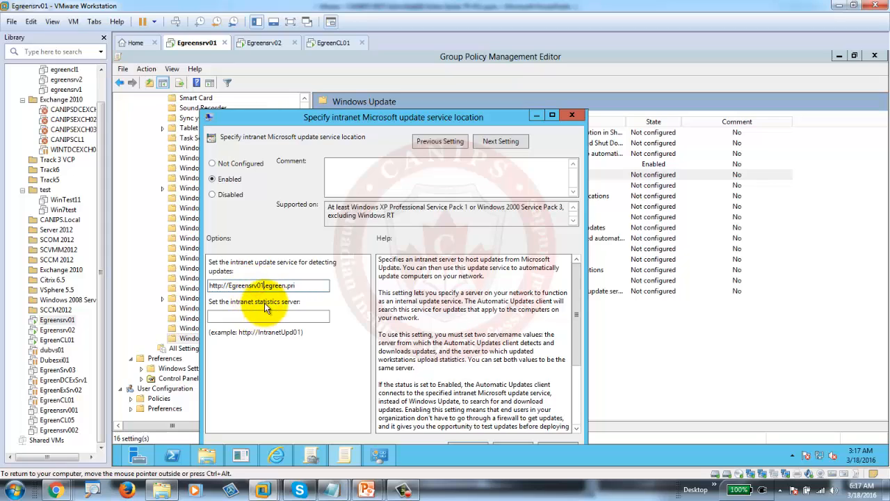
pyautogui.click(304, 285)
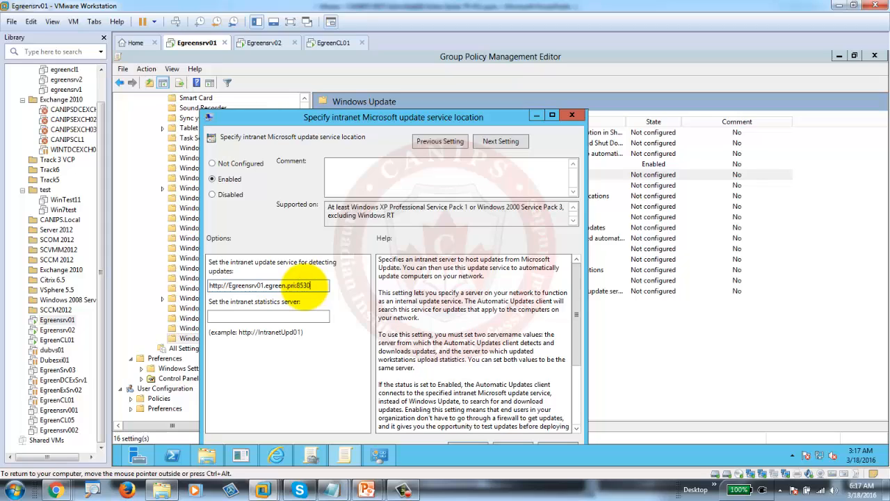
# - Copy the update server URL into the statistics server field and save the policy
pyautogui.moveTo(308, 285); pyautogui.dragTo(120, 284)
pyautogui.hotkey('ctrl', 'c')
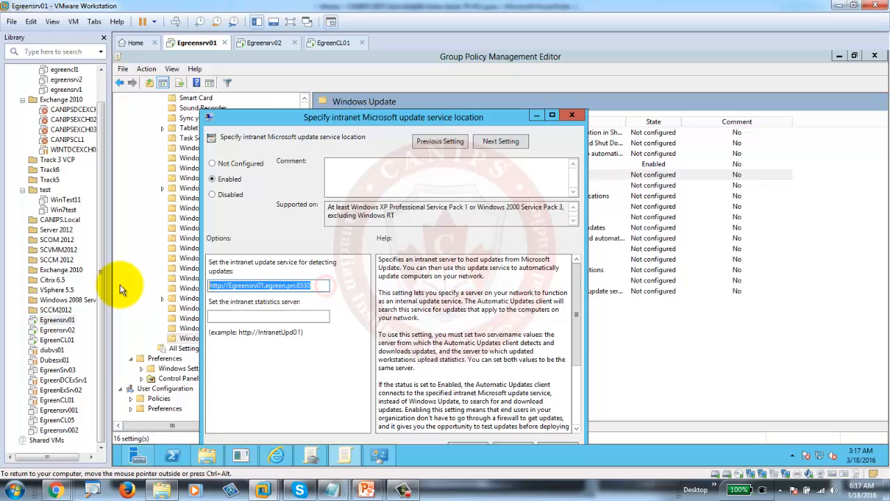
pyautogui.click(216, 317)
pyautogui.hotkey('ctrl', 'v')
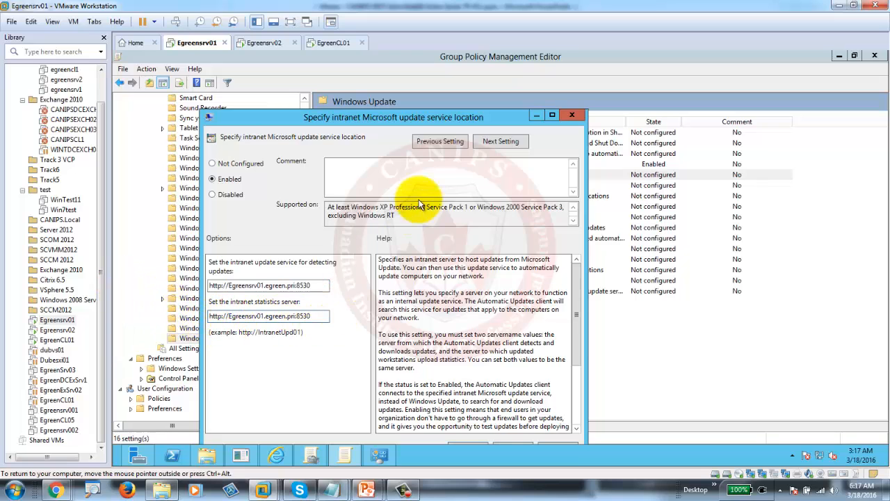
pyautogui.moveTo(400, 118); pyautogui.dragTo(398, 64)
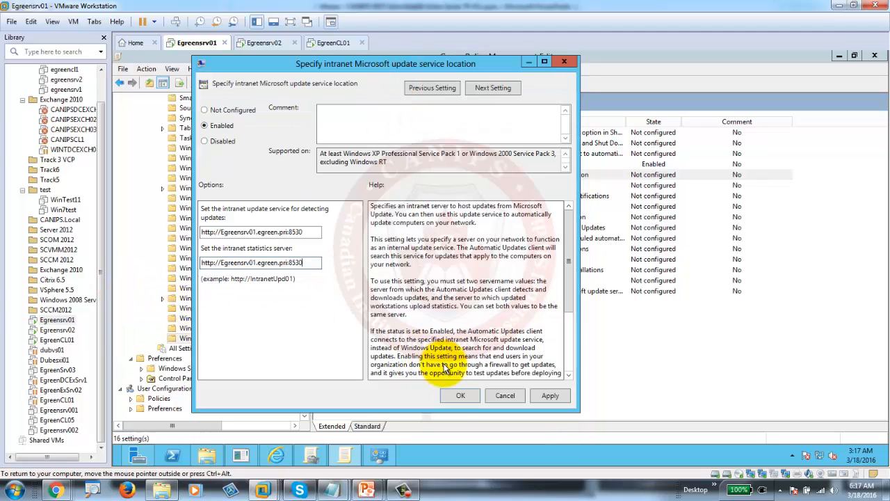
pyautogui.click(457, 395)
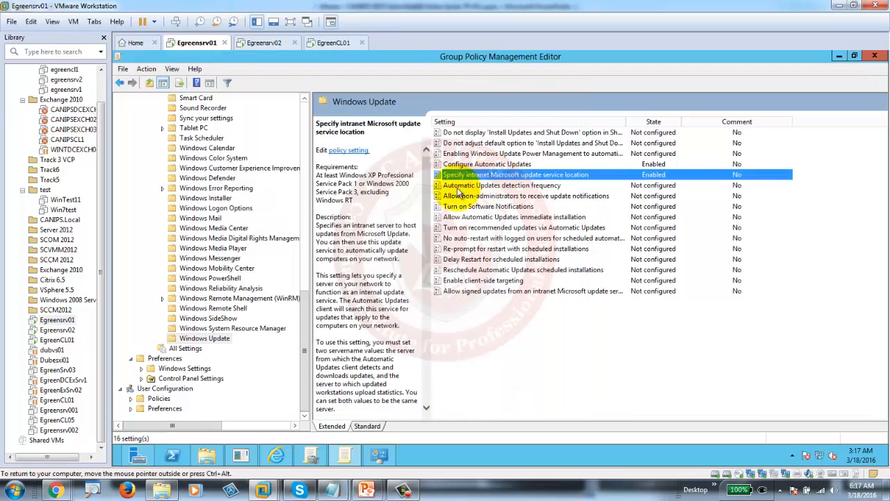
# - Enable 'Allow non-administrators to receive update notifications' and close the editor and System windows
pyautogui.doubleClick(521, 198)
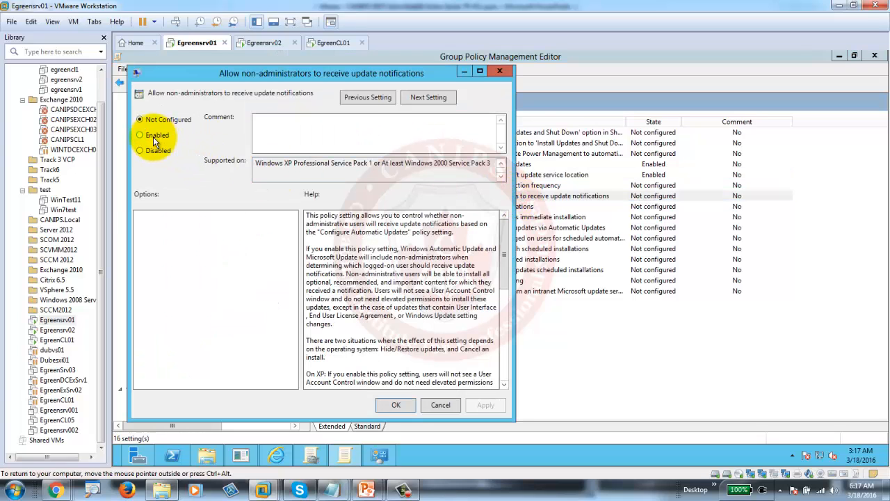
pyautogui.click(153, 137)
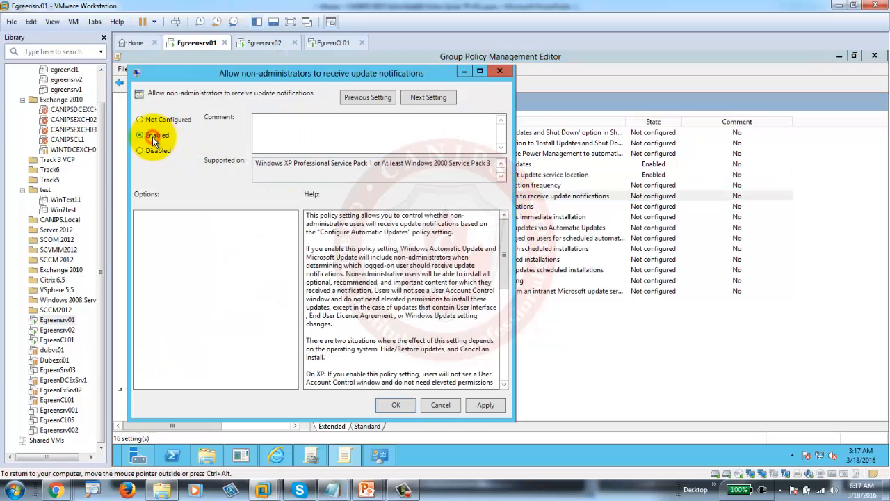
pyautogui.click(394, 405)
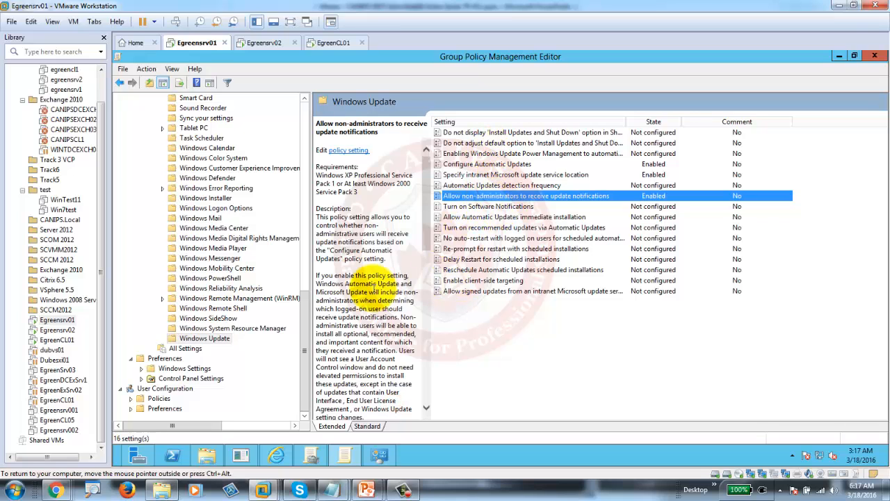
pyautogui.click(874, 56)
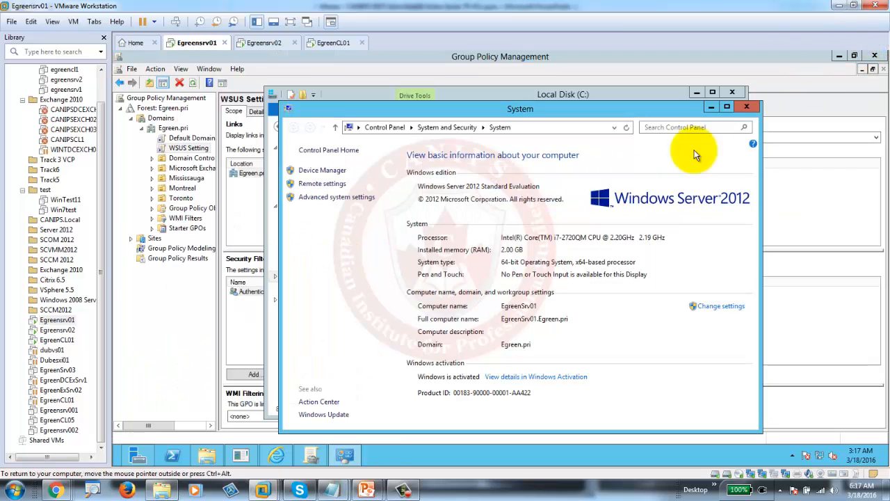
pyautogui.click(746, 107)
pyautogui.click(732, 91)
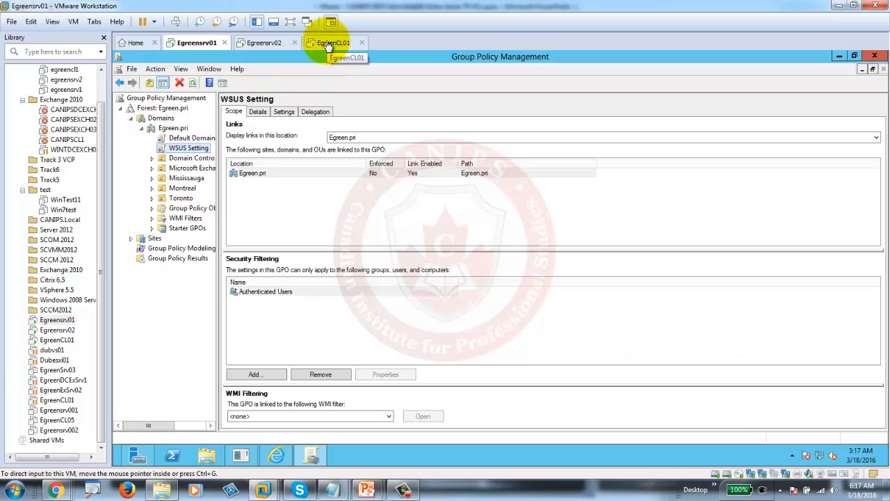
# - On the Windows 7 client EgreenCL01, run gpupdate /force from a Command Prompt
pyautogui.click(327, 44)
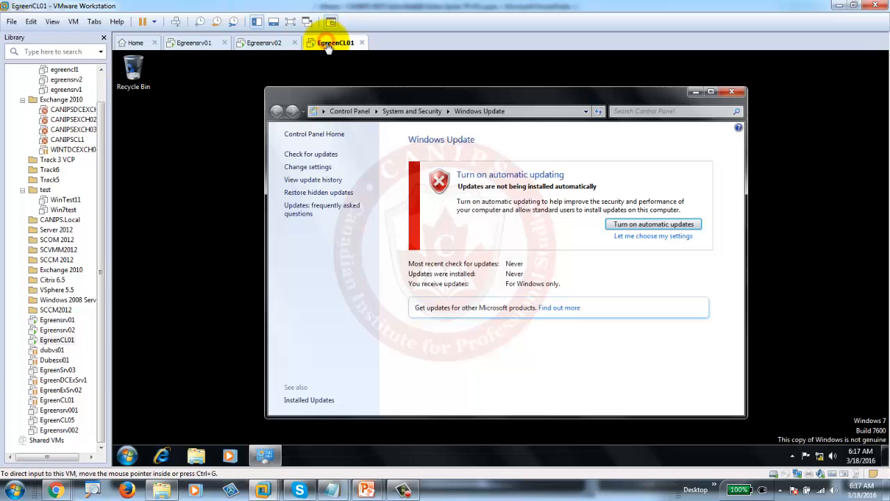
pyautogui.click(128, 455)
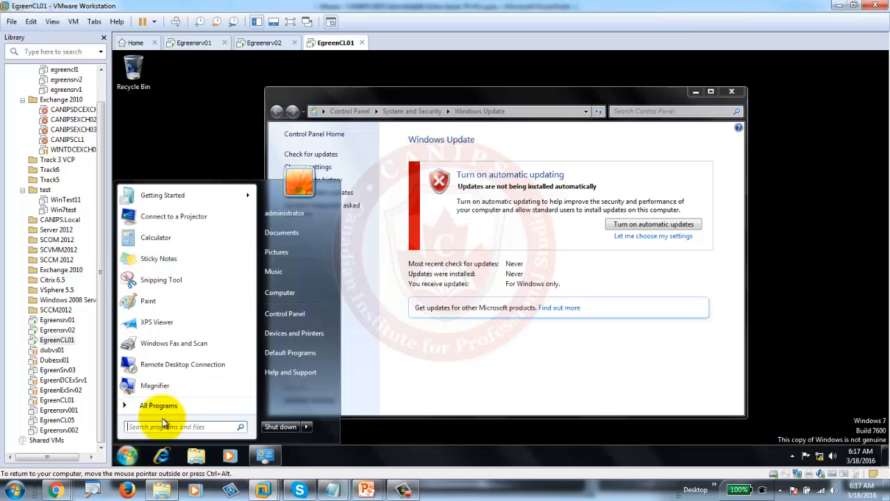
pyautogui.click(188, 425)
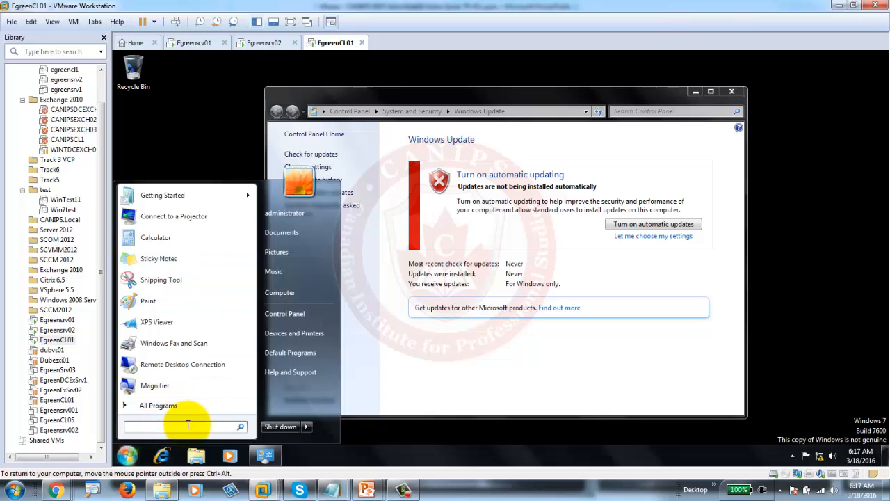
pyautogui.write('cmd')
pyautogui.press('Return')
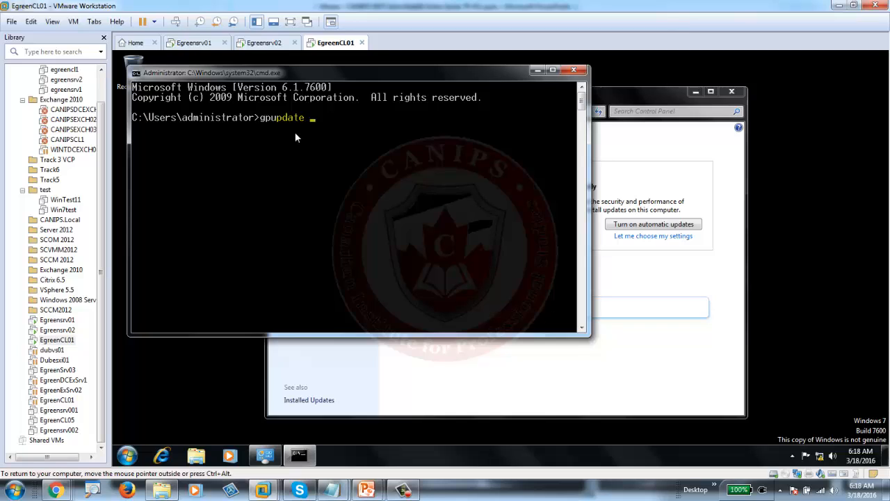
pyautogui.write('e')
pyautogui.press('Return')
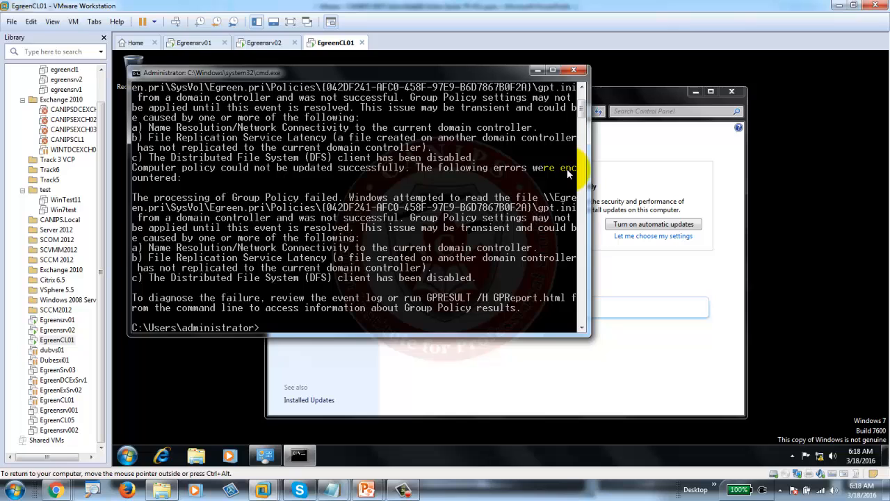
pyautogui.click(573, 70)
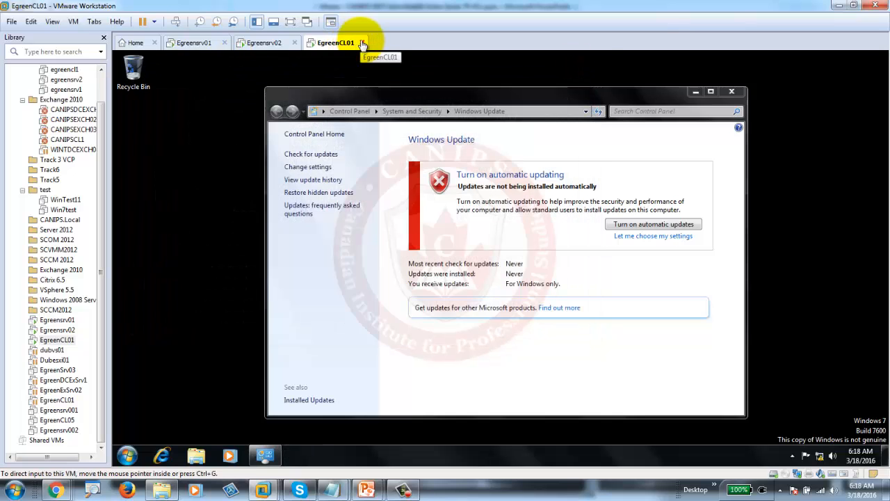
# - Restart the Windows 7 client and return to the Egreensrv01 server VM
pyautogui.click(127, 455)
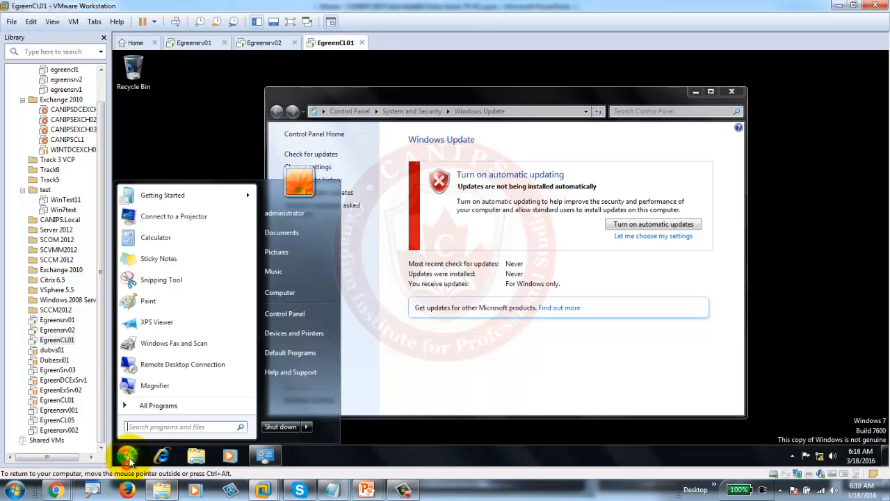
pyautogui.moveTo(306, 427)
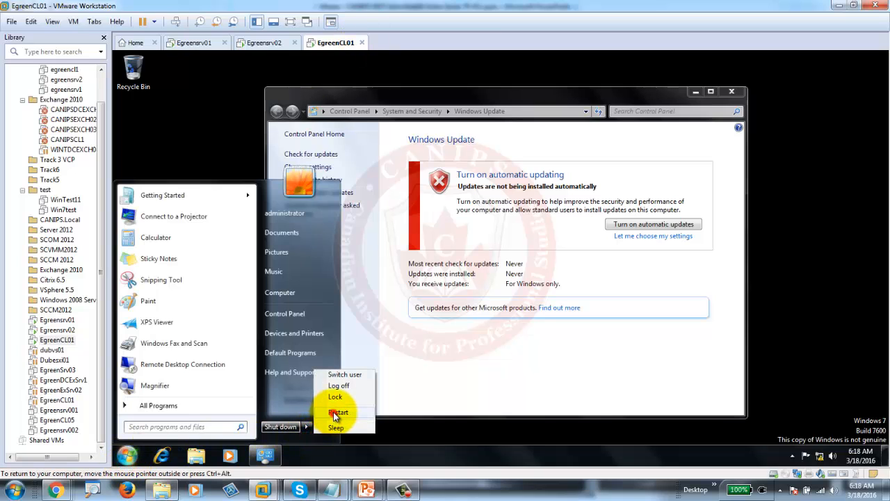
pyautogui.click(333, 411)
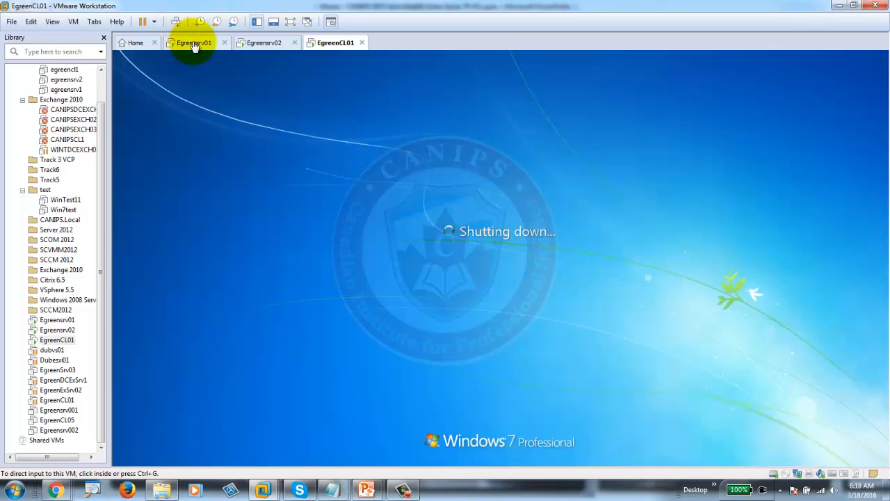
pyautogui.click(189, 42)
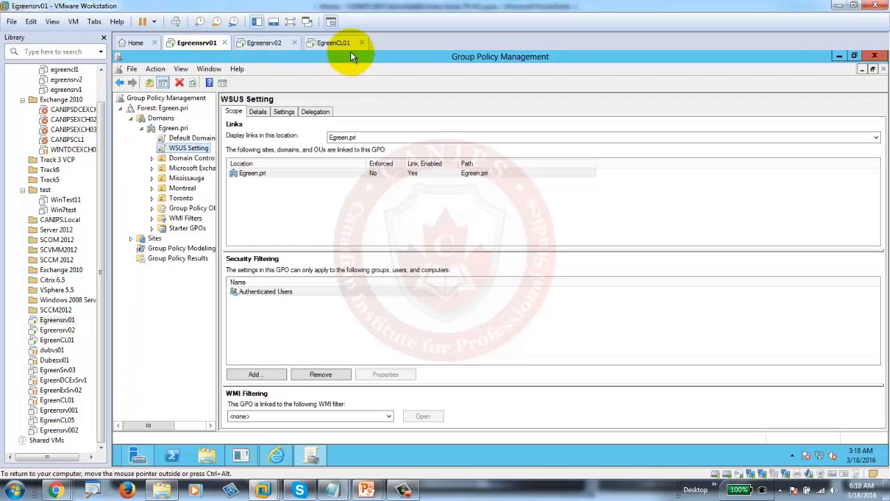
# - Close Group Policy Management and launch Windows Server Update Services from Server Manager's Tools menu
pyautogui.click(875, 57)
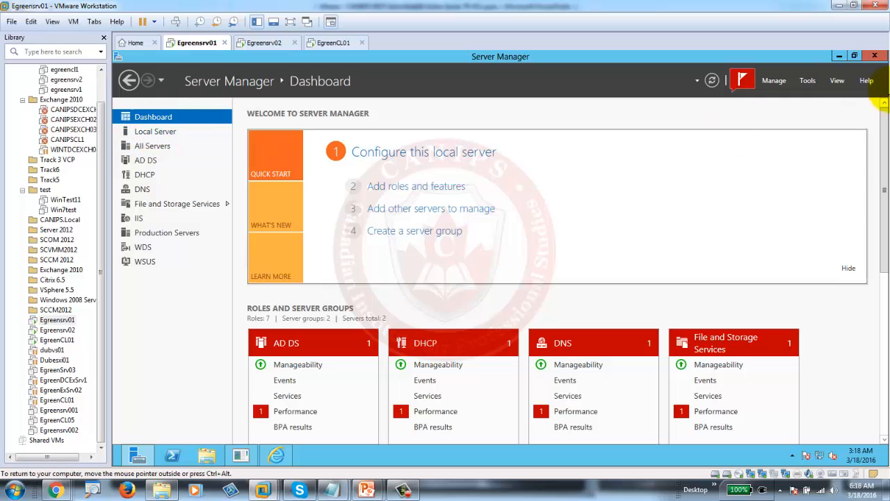
pyautogui.click(807, 81)
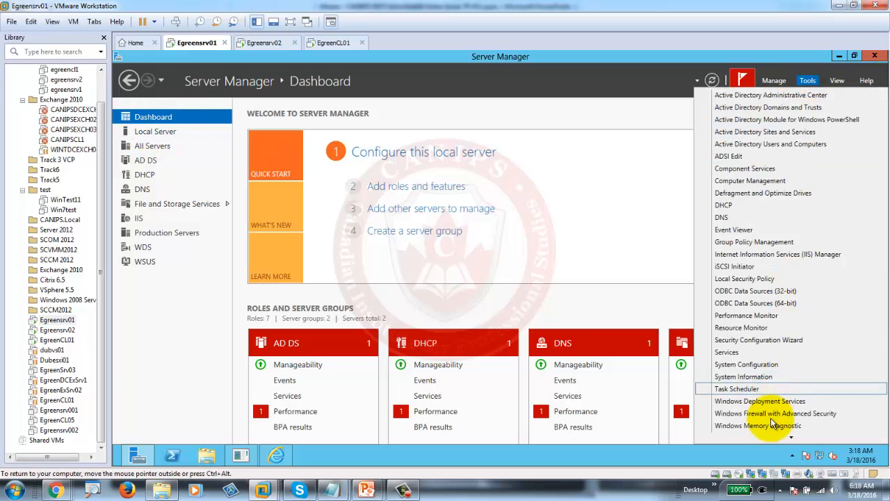
pyautogui.click(791, 434)
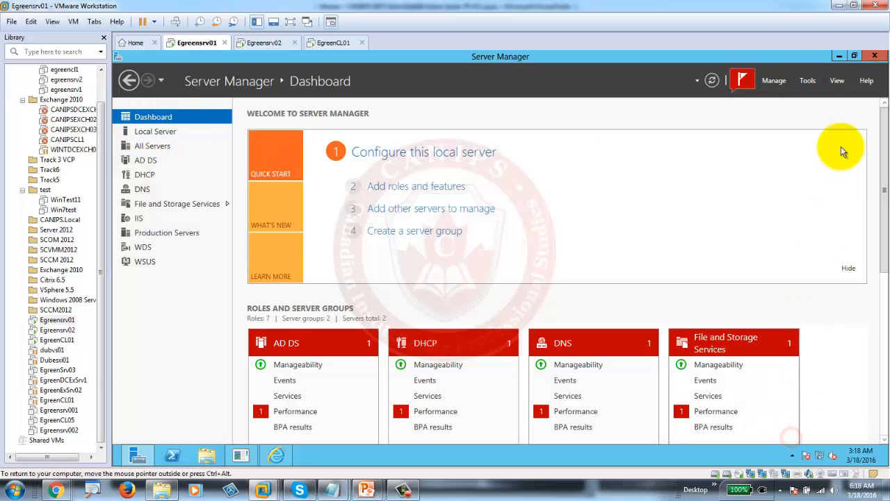
pyautogui.click(803, 82)
pyautogui.click(809, 82)
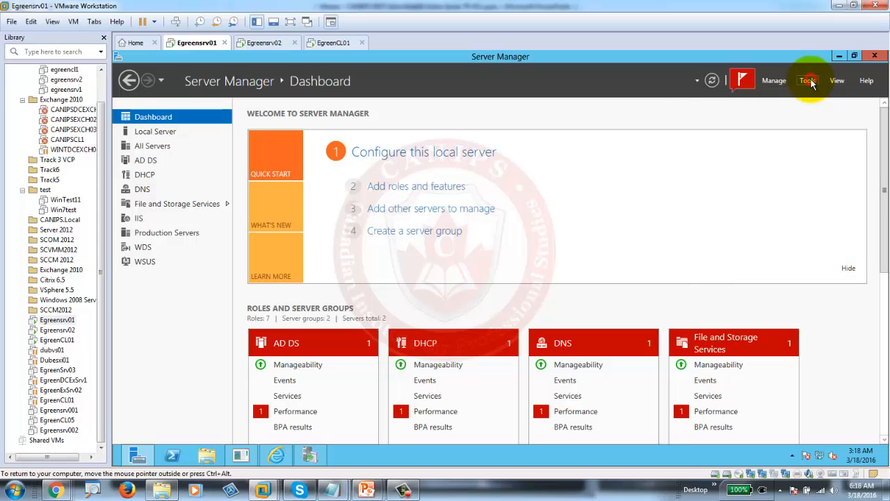
pyautogui.click(808, 81)
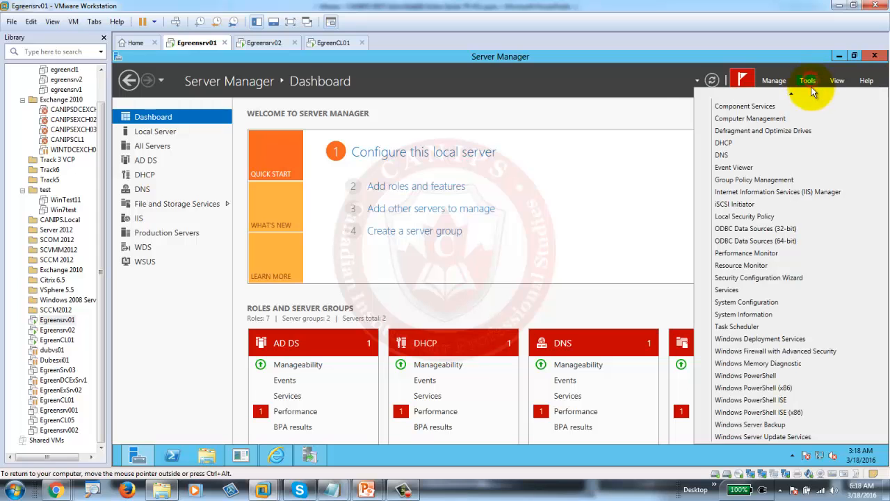
pyautogui.click(772, 437)
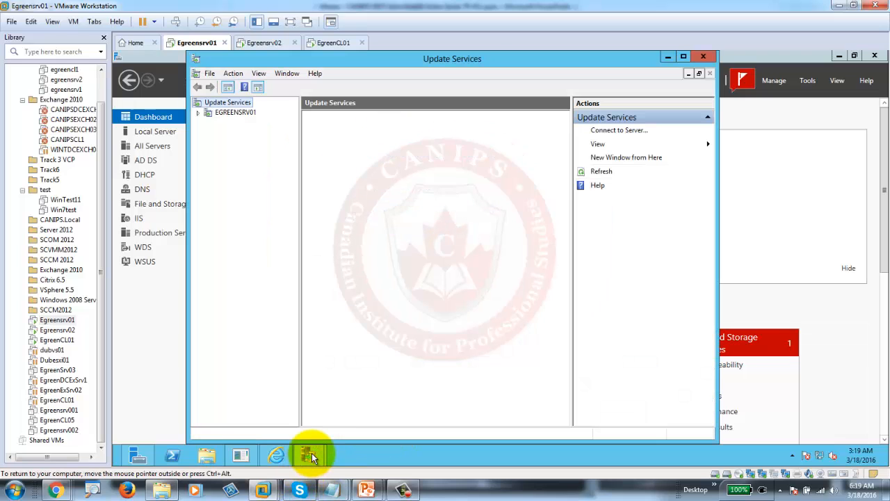
# - Maximize the Update Services console and browse the Updates and All Updates views
pyautogui.click(241, 196)
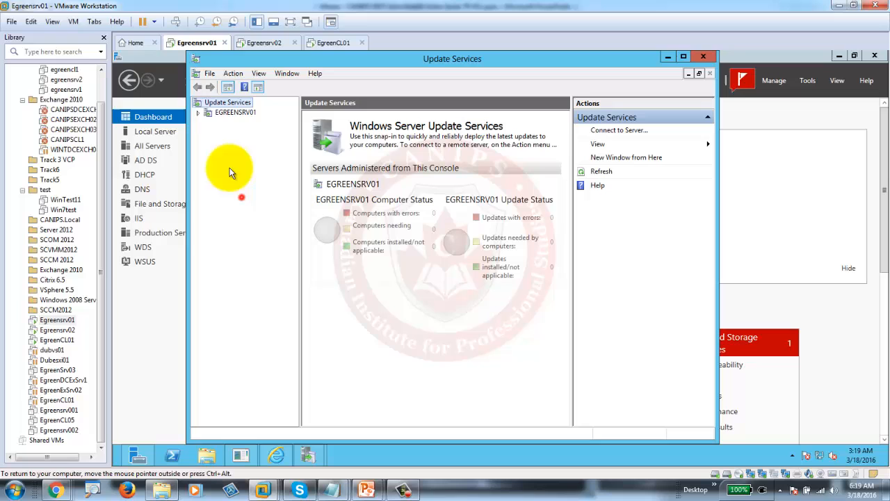
pyautogui.click(202, 113)
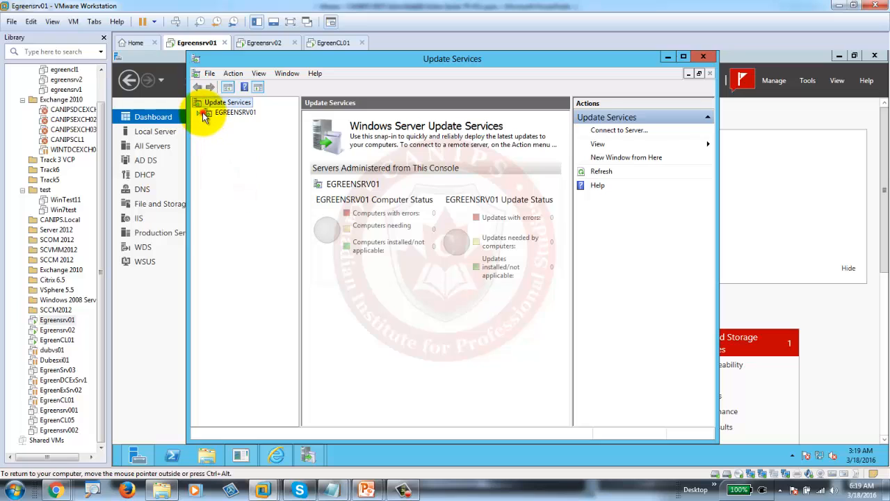
pyautogui.doubleClick(387, 66)
pyautogui.doubleClick(135, 119)
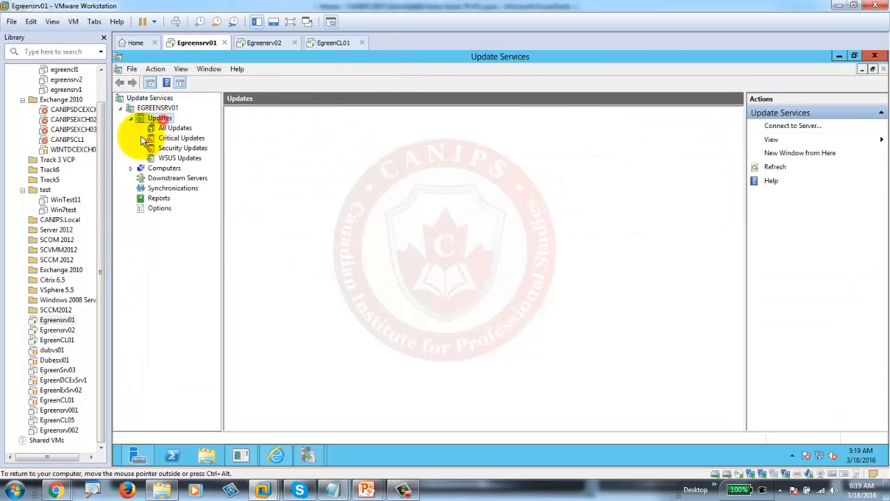
pyautogui.click(132, 168)
pyautogui.click(165, 127)
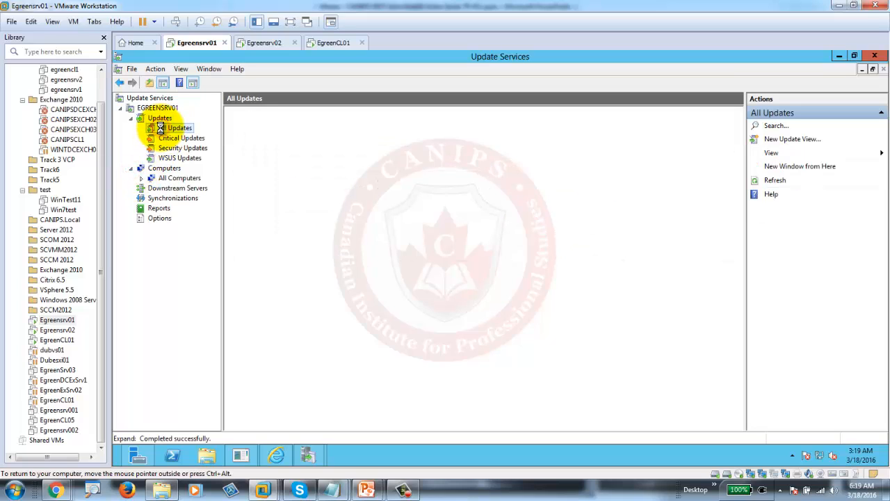
pyautogui.click(160, 118)
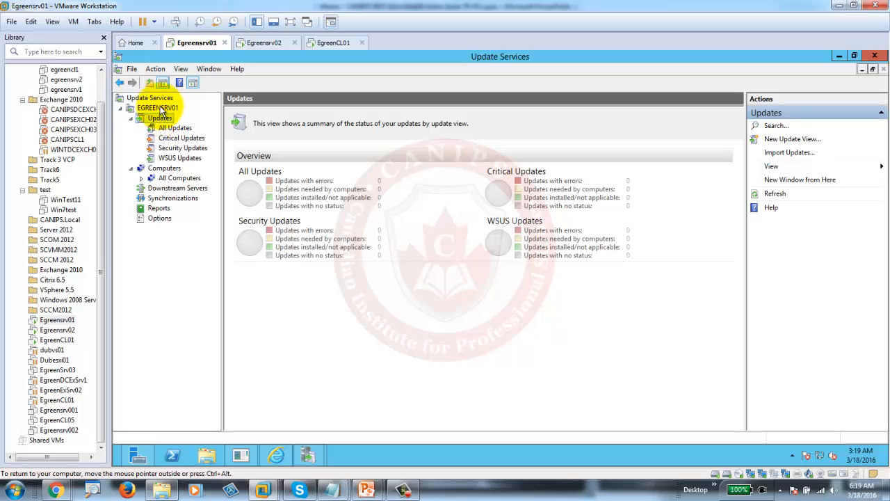
# - Start synchronizing EGREENSRV01 with Microsoft Update and display the server's Options page
pyautogui.click(160, 109)
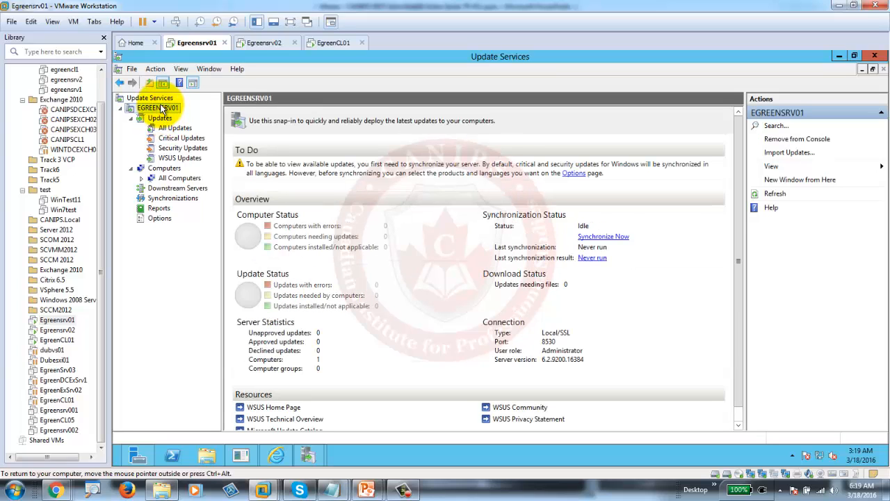
pyautogui.click(603, 236)
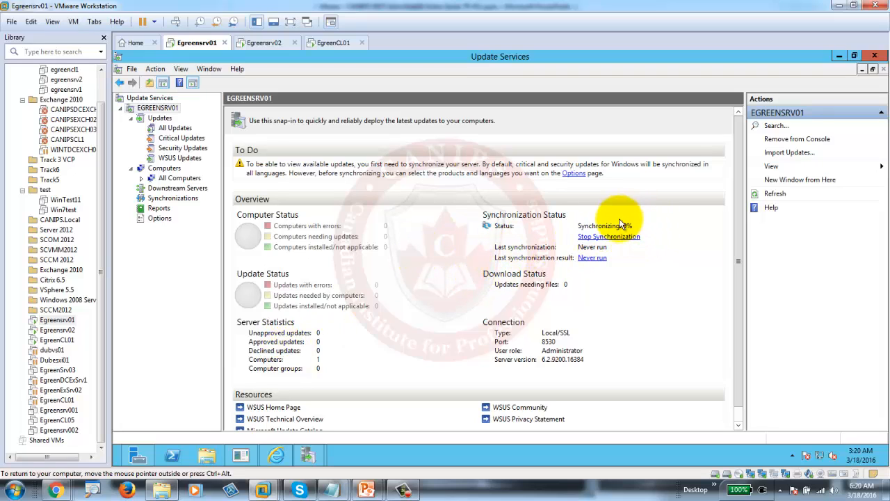
pyautogui.click(157, 219)
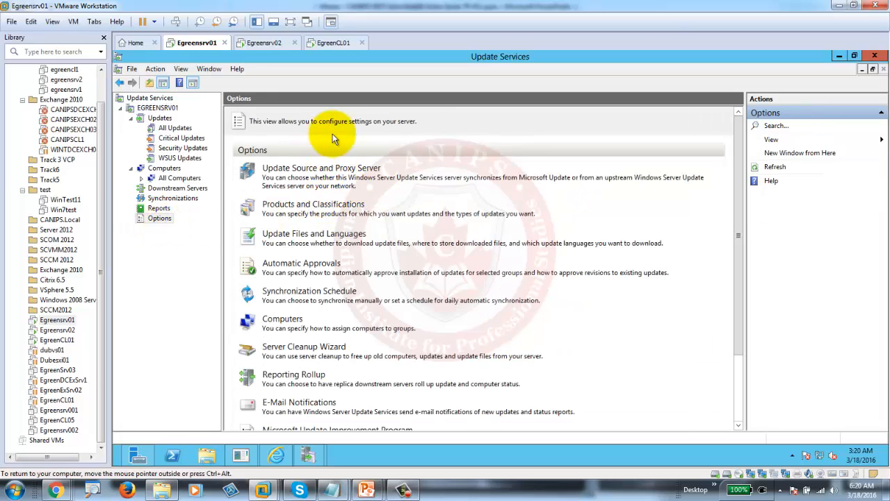
pyautogui.click(301, 207)
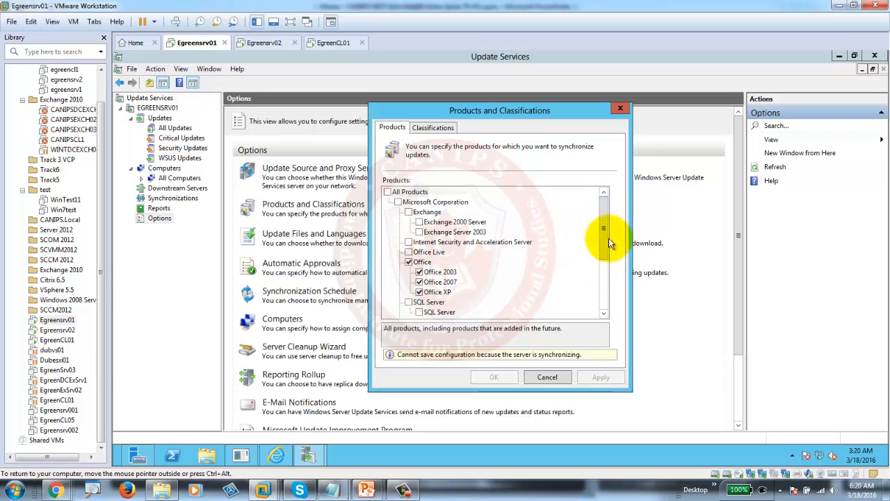
pyautogui.click(409, 261)
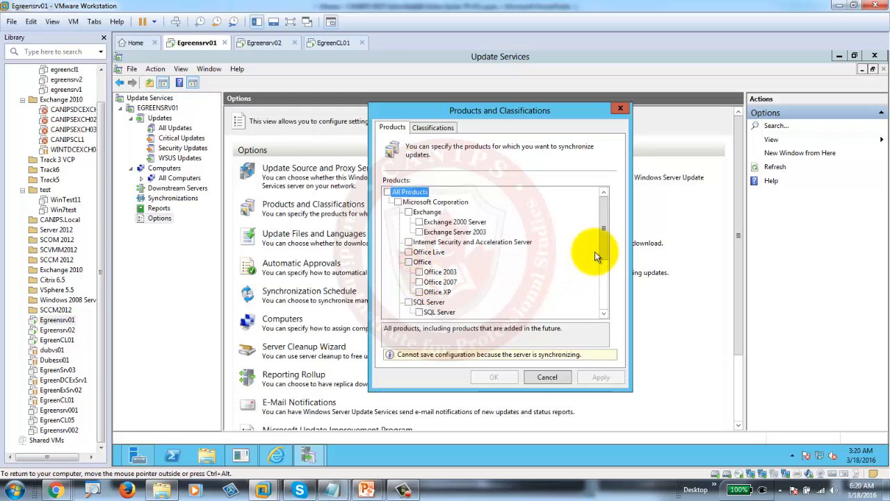
pyautogui.moveTo(602, 243); pyautogui.dragTo(607, 287)
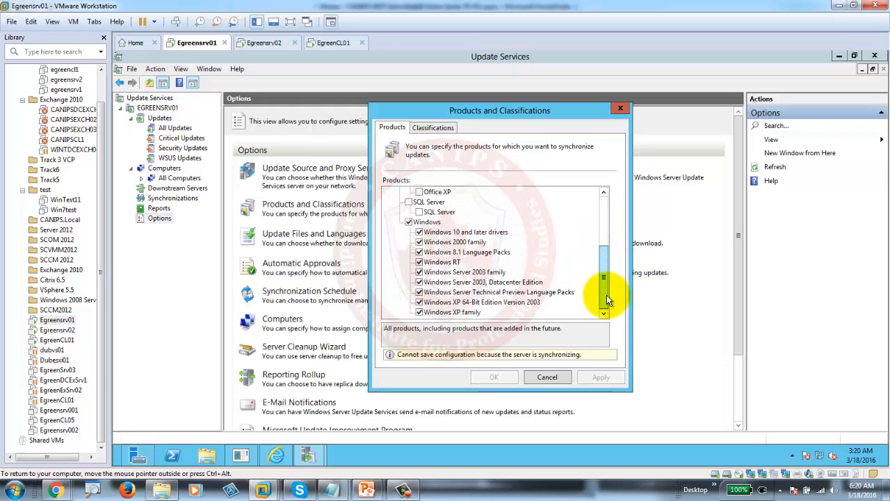
pyautogui.click(418, 232)
pyautogui.click(419, 242)
pyautogui.click(419, 252)
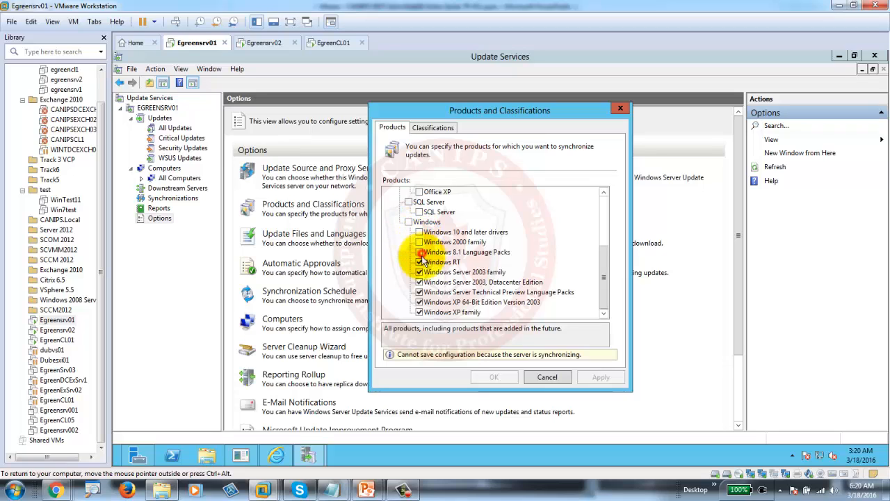
pyautogui.click(418, 262)
pyautogui.click(419, 271)
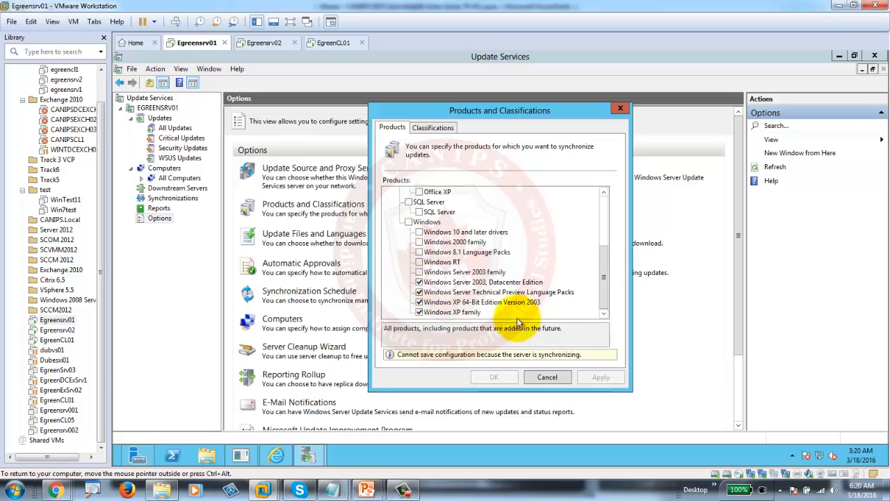
pyautogui.click(418, 282)
pyautogui.click(419, 292)
pyautogui.click(419, 301)
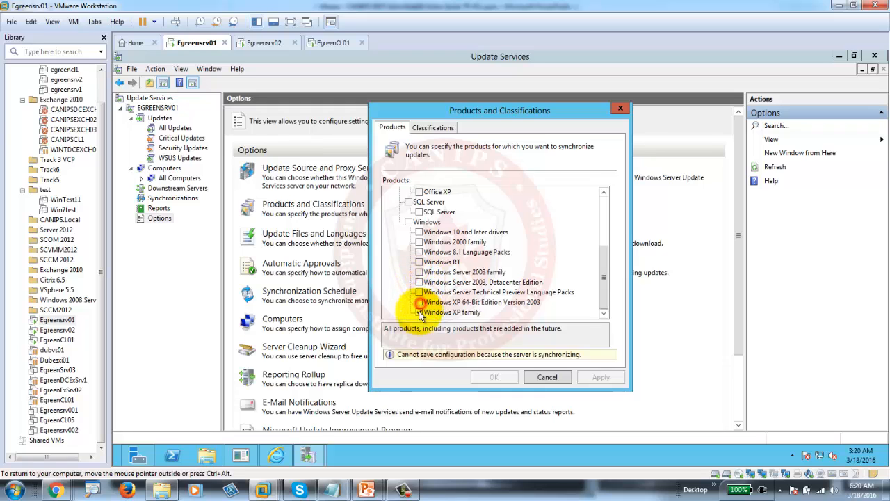
pyautogui.click(418, 312)
pyautogui.moveTo(604, 303)
pyautogui.mouseDown()
pyautogui.moveTo(601, 231)
pyautogui.moveTo(618, 307)
pyautogui.mouseUp()
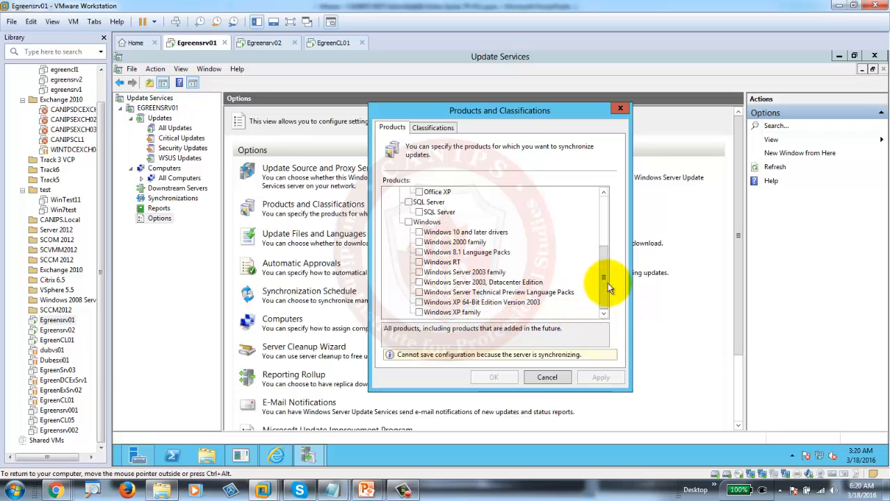
pyautogui.click(437, 128)
pyautogui.click(387, 127)
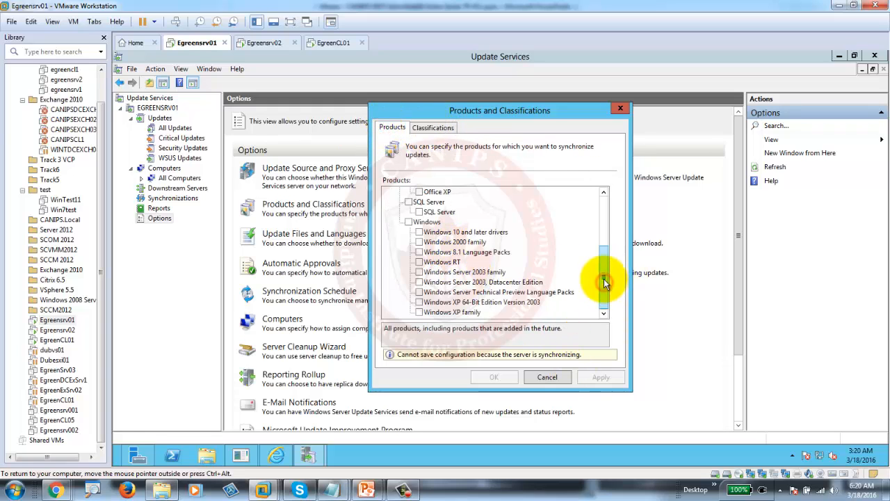
pyautogui.moveTo(602, 278); pyautogui.dragTo(597, 216)
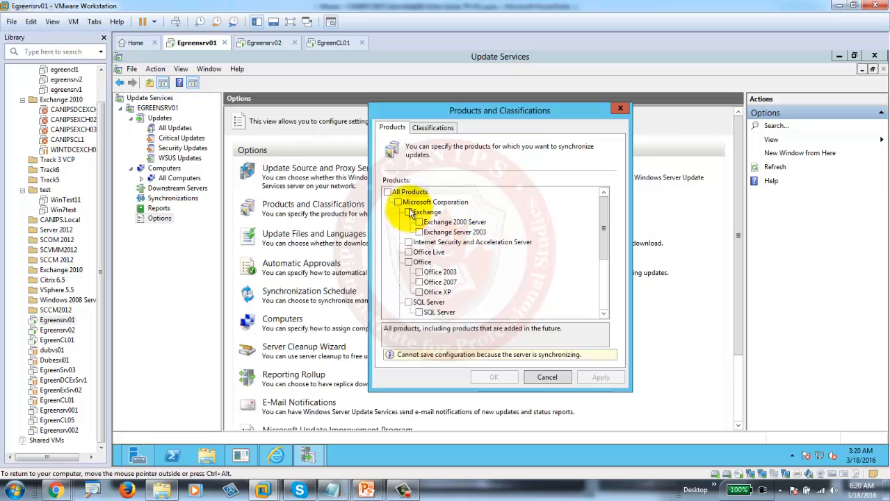
pyautogui.click(387, 193)
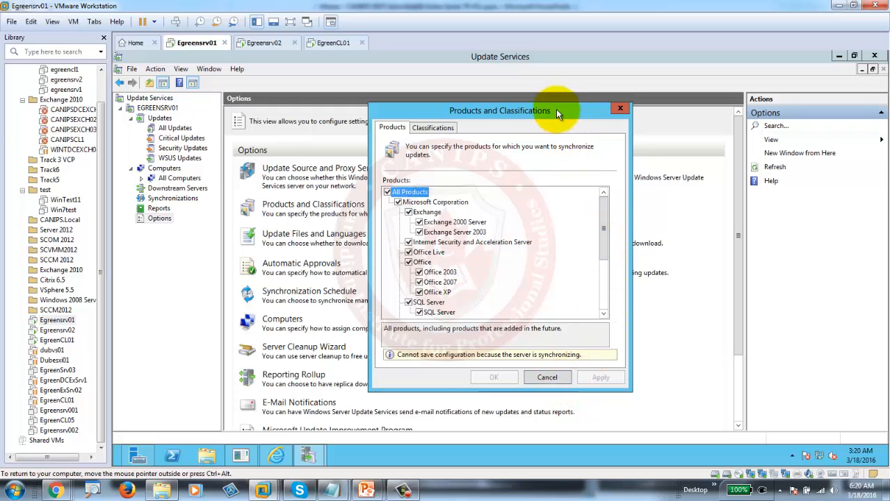
pyautogui.moveTo(556, 115); pyautogui.dragTo(549, 77)
pyautogui.click(550, 340)
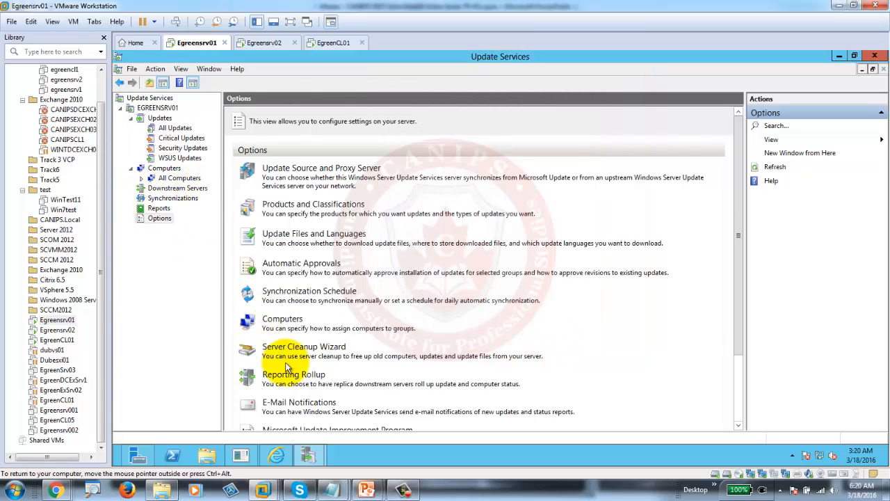
# - Run the WSUS Server Configuration Wizard to Specify Proxy Server, keeping Microsoft Update as upstream source
pyautogui.scroll(-3, 285, 367)
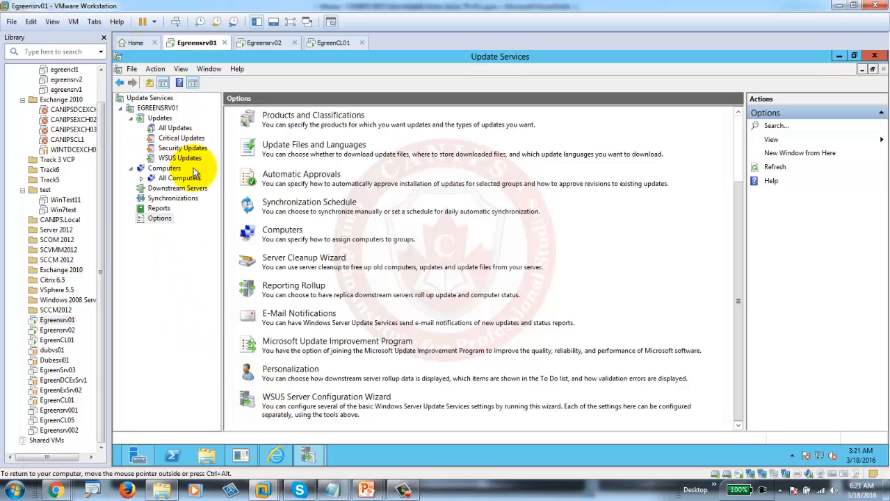
pyautogui.click(338, 396)
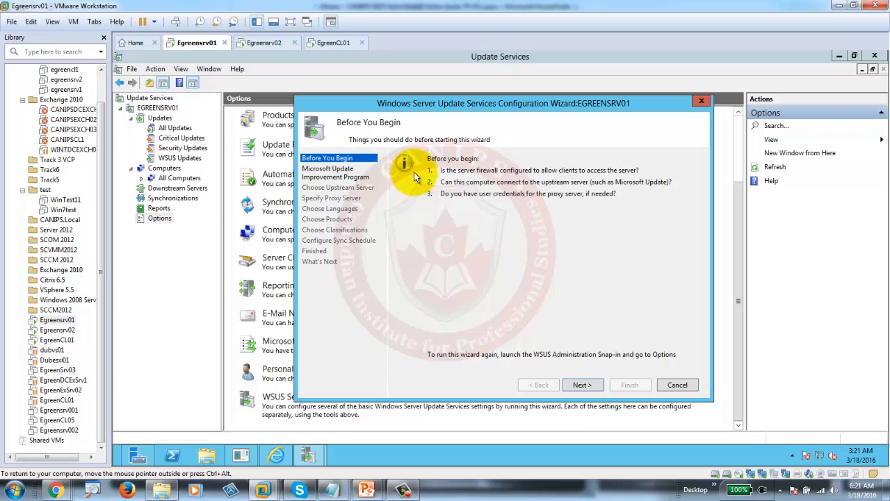
pyautogui.click(582, 385)
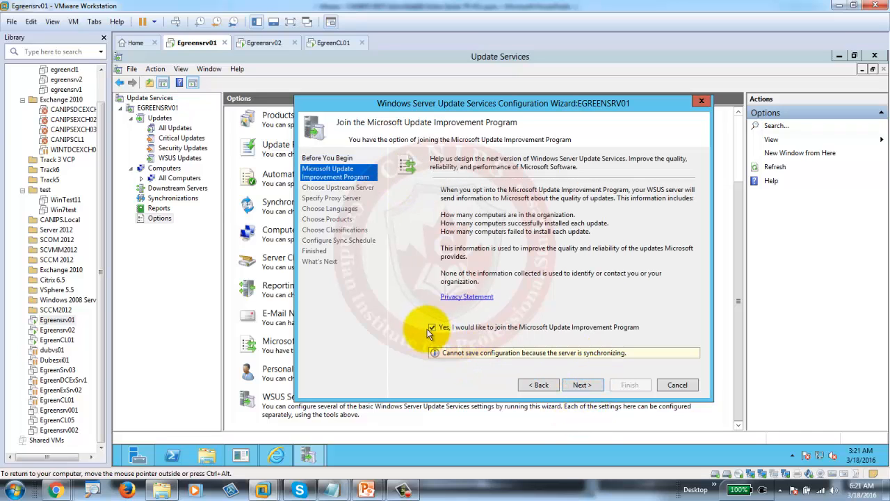
pyautogui.click(584, 387)
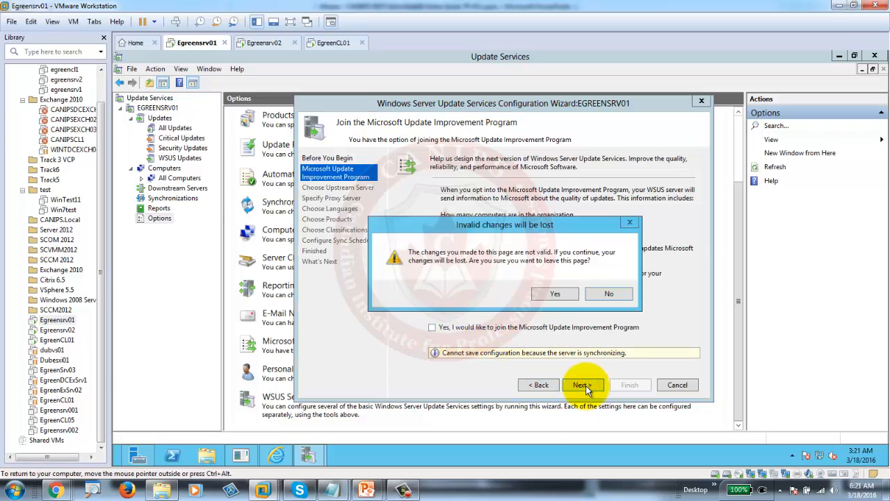
pyautogui.click(554, 295)
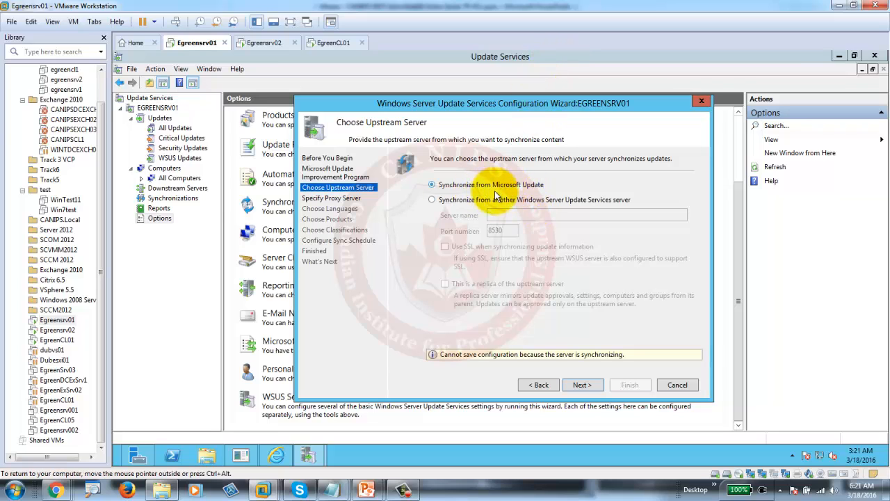
pyautogui.click(586, 389)
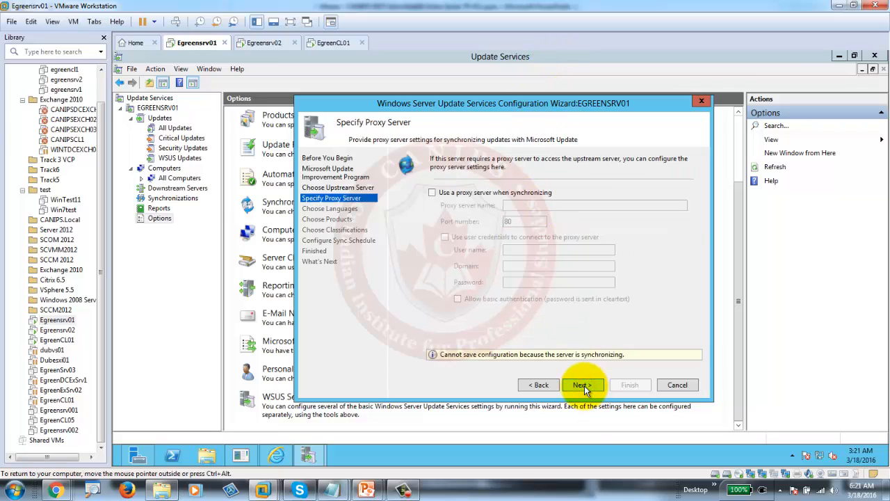
# - Proceed without a proxy, stop the upstream connection attempt, and step back one wizard page
pyautogui.click(583, 386)
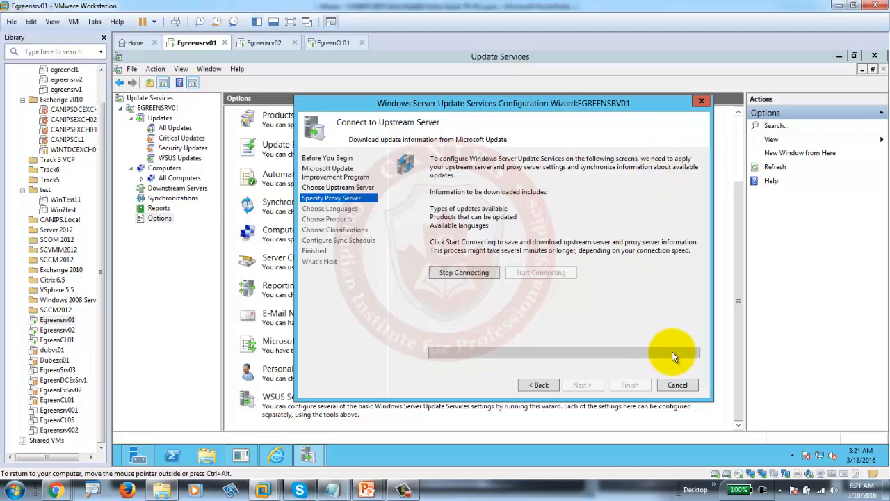
pyautogui.click(467, 272)
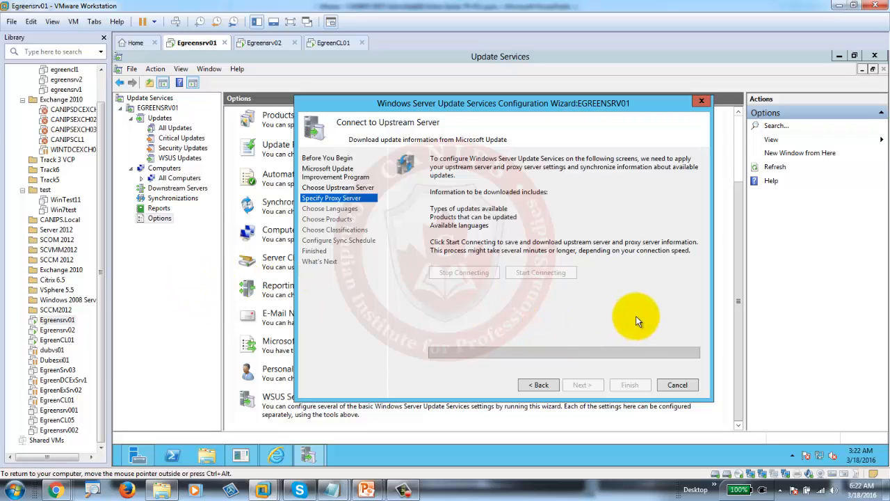
pyautogui.click(539, 388)
# - Return to Connect to Upstream Server and download upstream update information from Microsoft Update
pyautogui.click(569, 384)
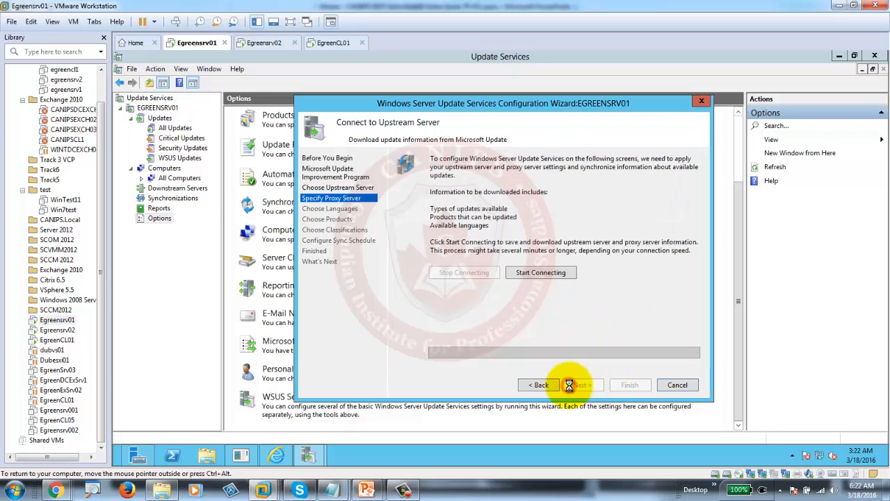
pyautogui.click(533, 272)
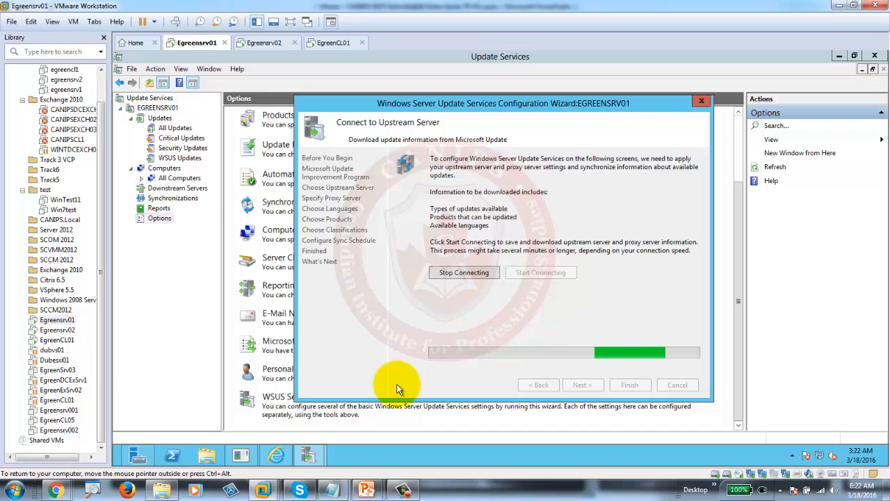
pyautogui.click(402, 489)
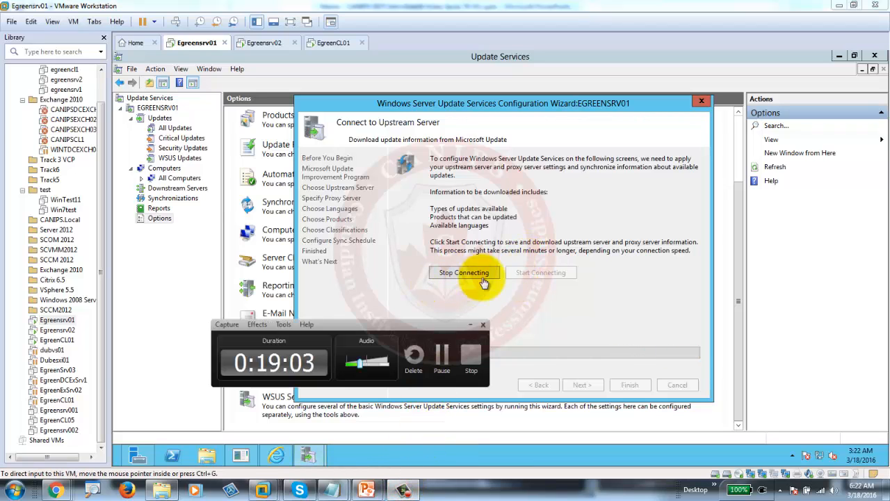
pyautogui.moveTo(420, 328); pyautogui.dragTo(334, 363)
pyautogui.click(353, 380)
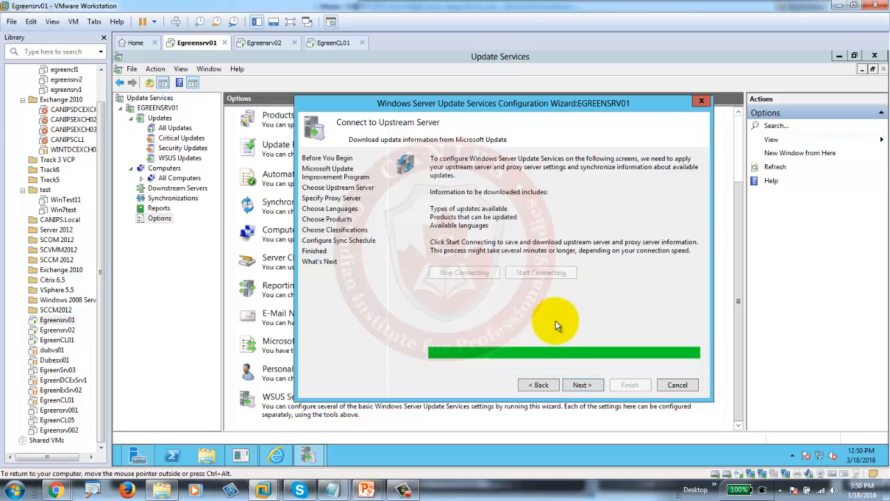
# - Restrict update downloads to English only and continue to Choose Products
pyautogui.click(581, 385)
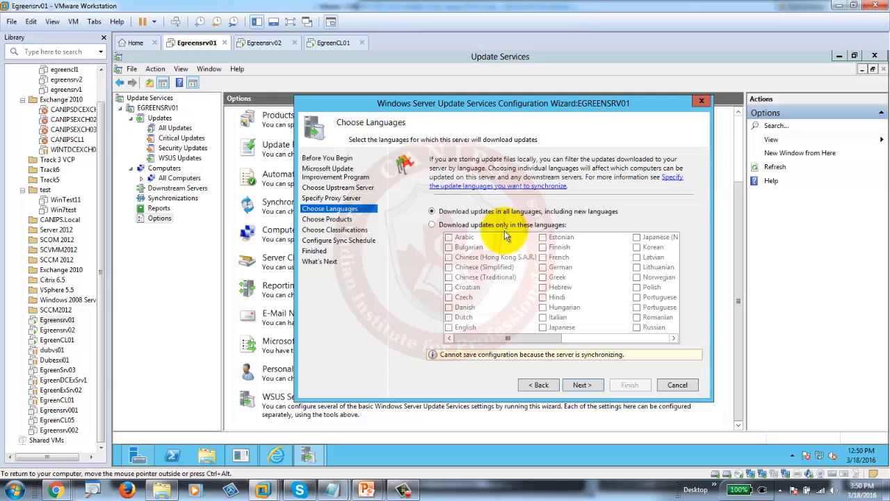
pyautogui.click(433, 224)
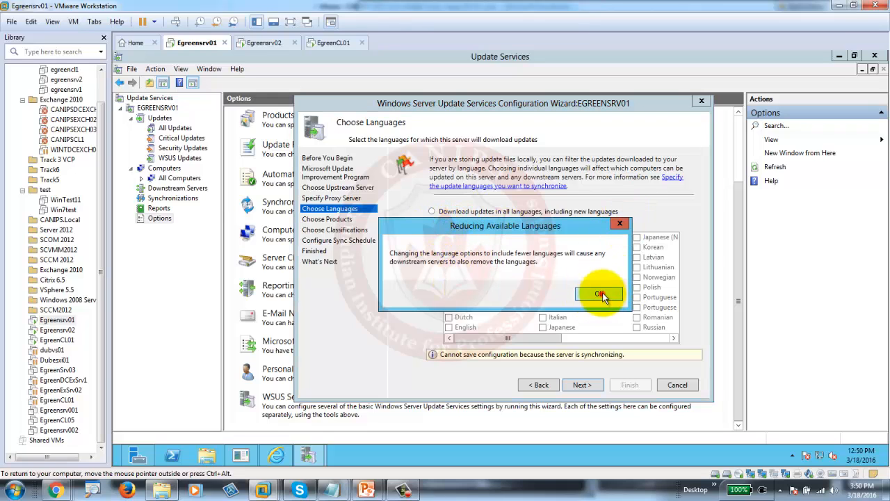
pyautogui.click(600, 294)
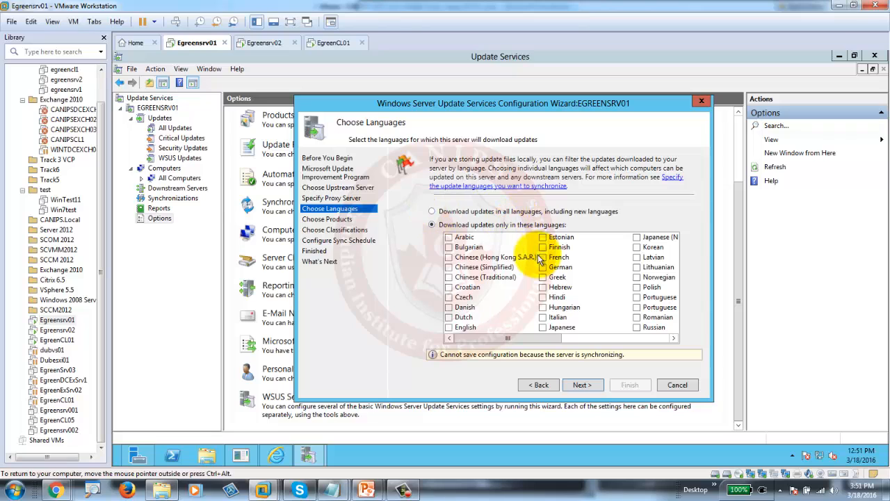
pyautogui.click(449, 326)
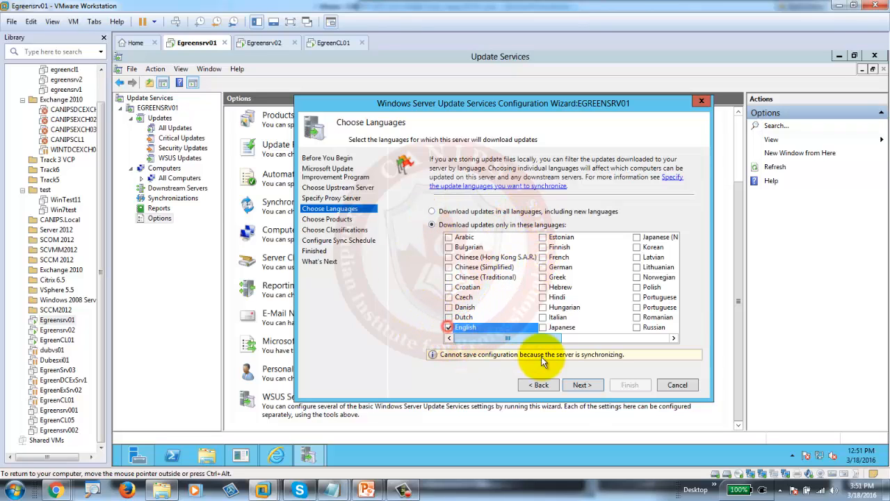
pyautogui.click(582, 387)
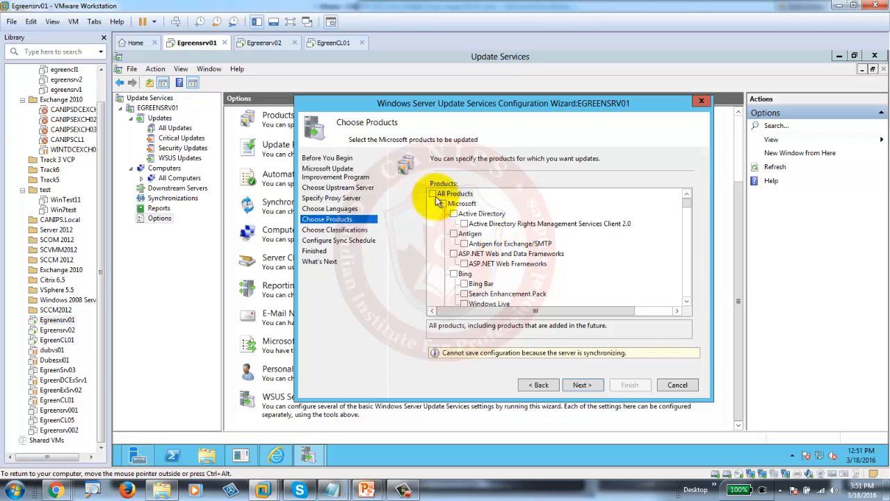
# - Clear all products and select only Windows Server 2012 R2 and Windows 7
pyautogui.moveTo(687, 201)
pyautogui.mouseDown()
pyautogui.moveTo(691, 253)
pyautogui.moveTo(690, 187)
pyautogui.mouseUp()
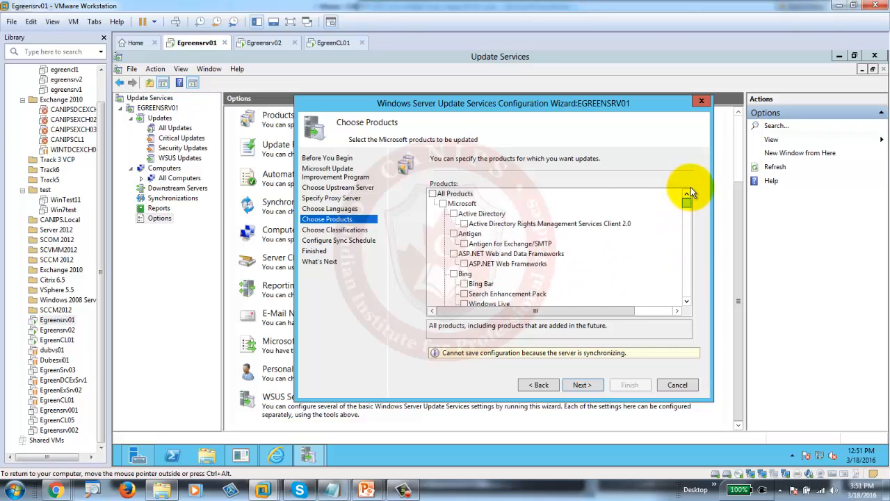
pyautogui.click(434, 194)
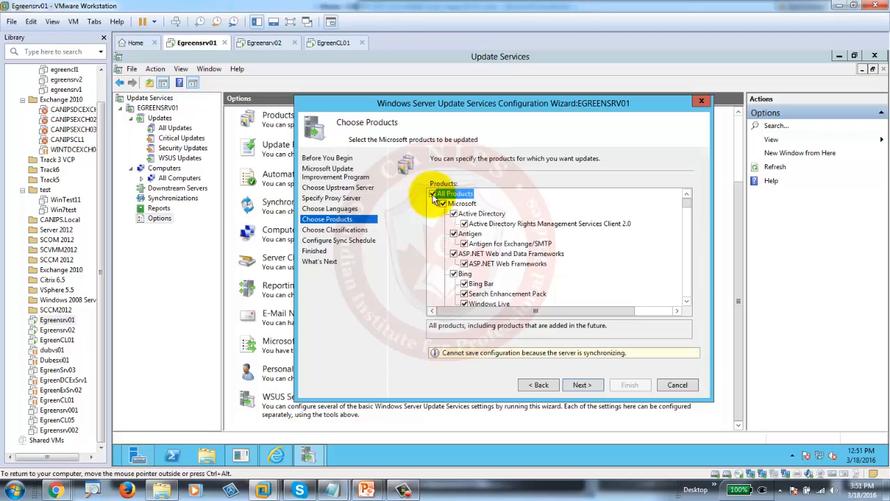
pyautogui.click(432, 194)
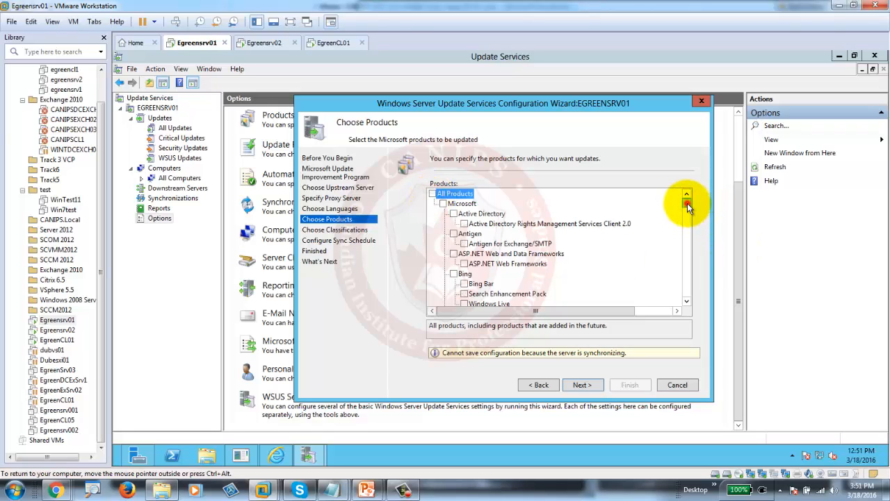
pyautogui.moveTo(687, 206); pyautogui.dragTo(699, 287)
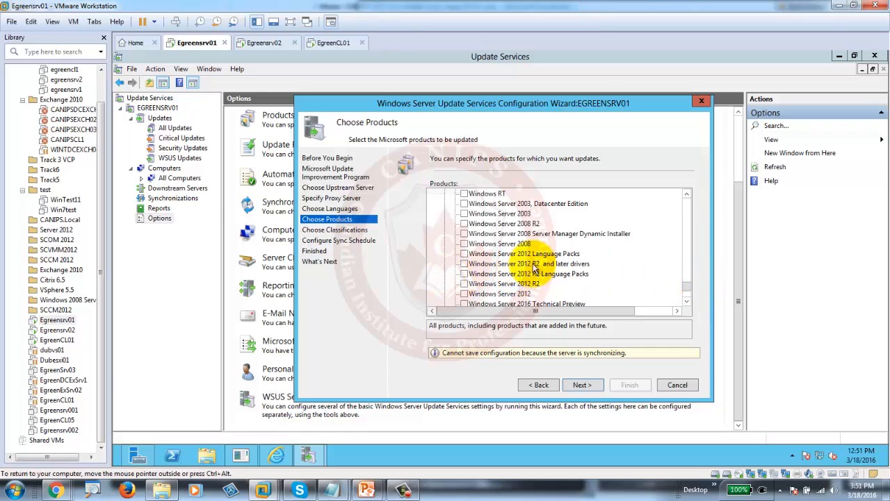
pyautogui.click(465, 284)
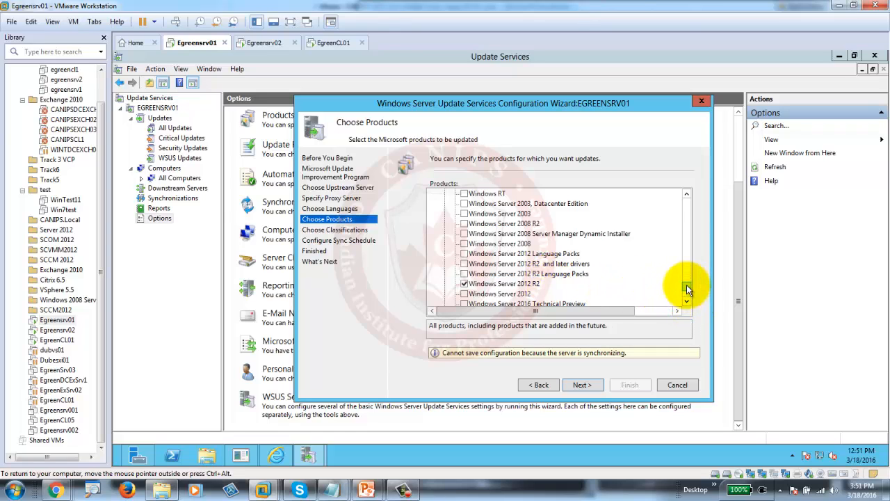
pyautogui.moveTo(687, 285); pyautogui.dragTo(687, 280)
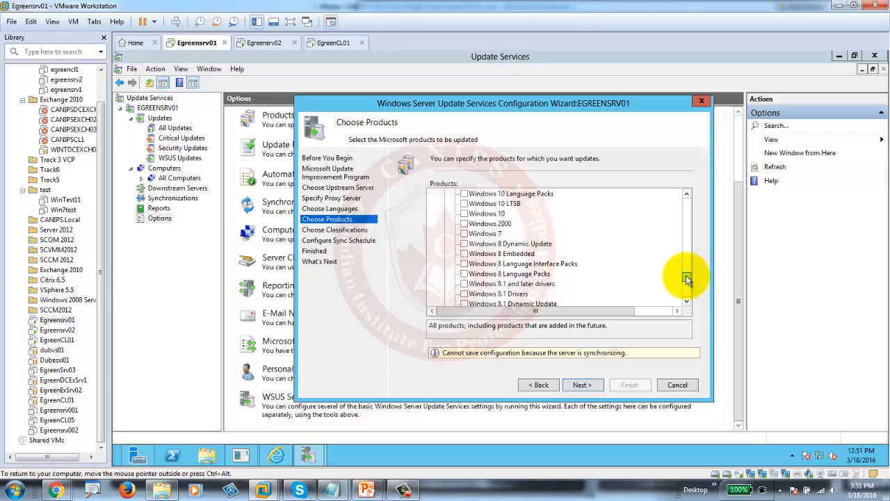
pyautogui.click(464, 234)
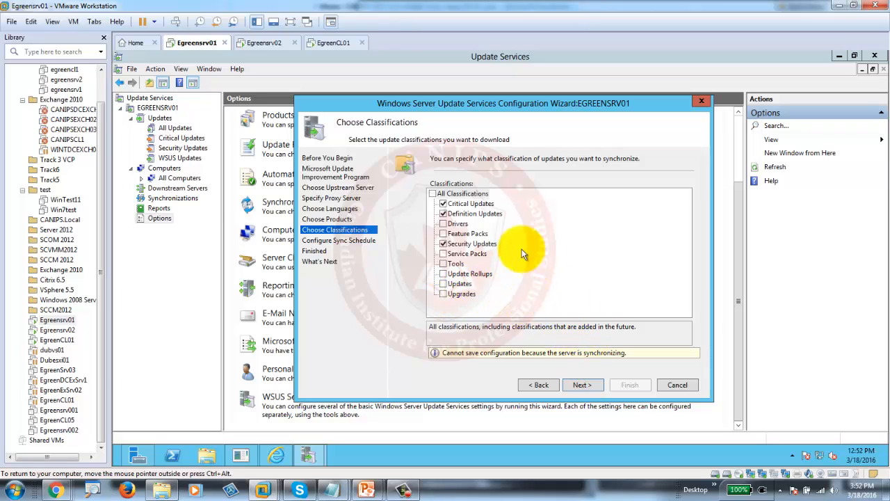
# - Keep Critical, Definition and Security Updates, leave synchronization manual, and reach the Finished page
pyautogui.click(583, 386)
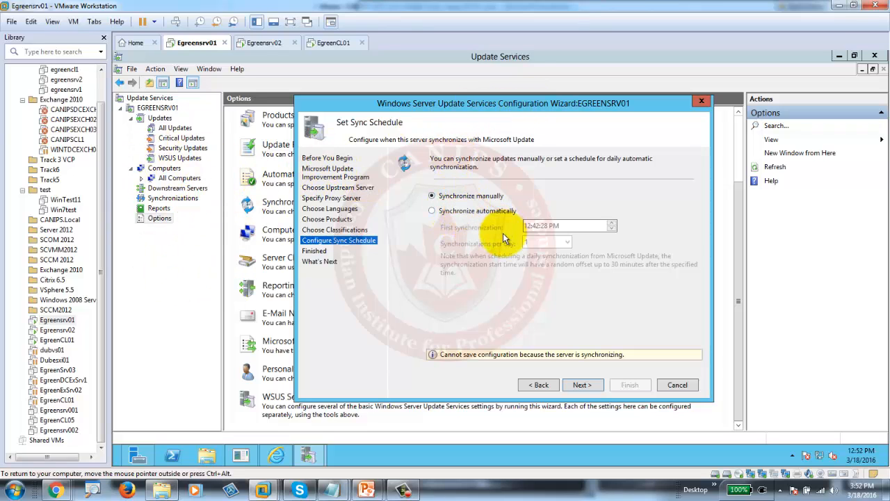
pyautogui.click(463, 211)
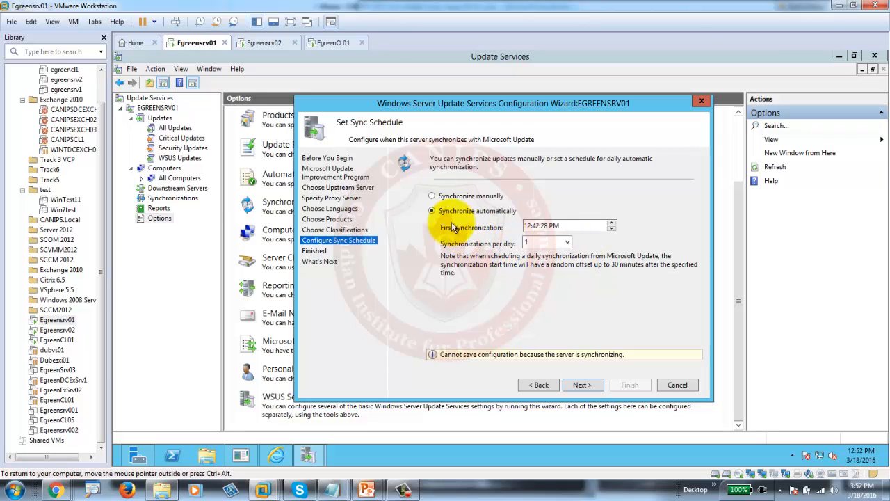
pyautogui.click(444, 195)
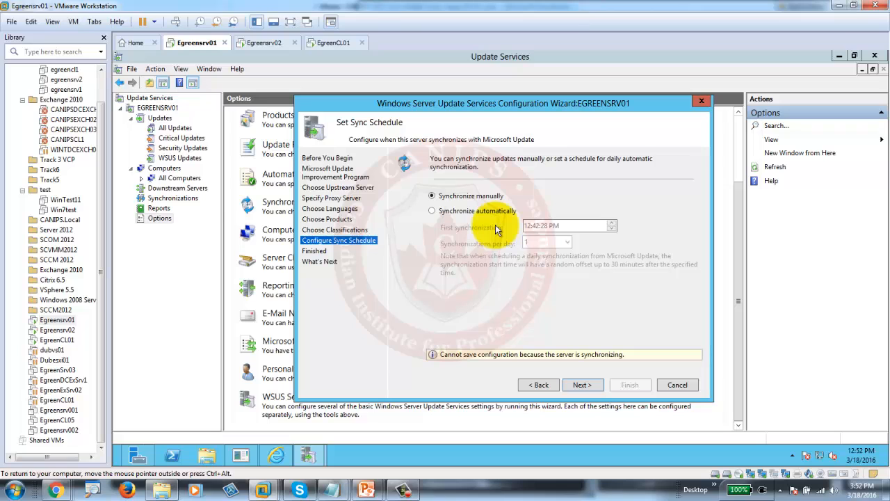
pyautogui.click(588, 385)
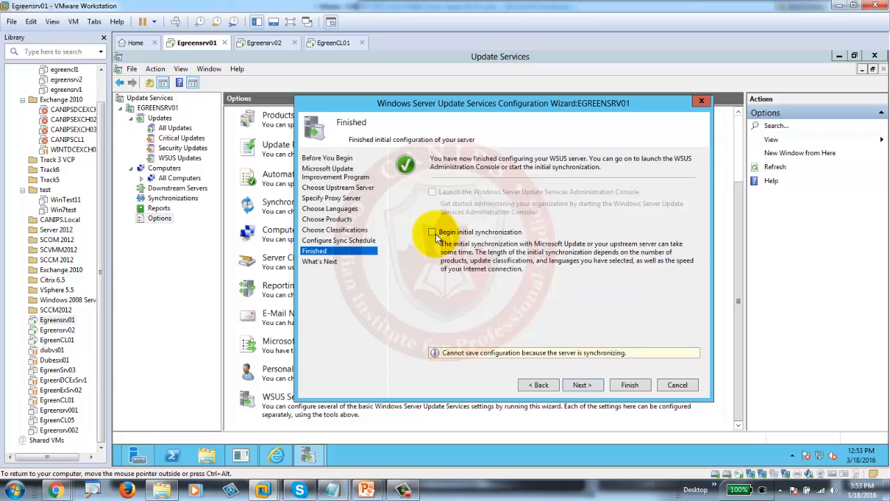
# - Enable Begin initial synchronization and finish the wizard, closing the computer-groups help page in IE
pyautogui.click(433, 232)
pyautogui.click(582, 385)
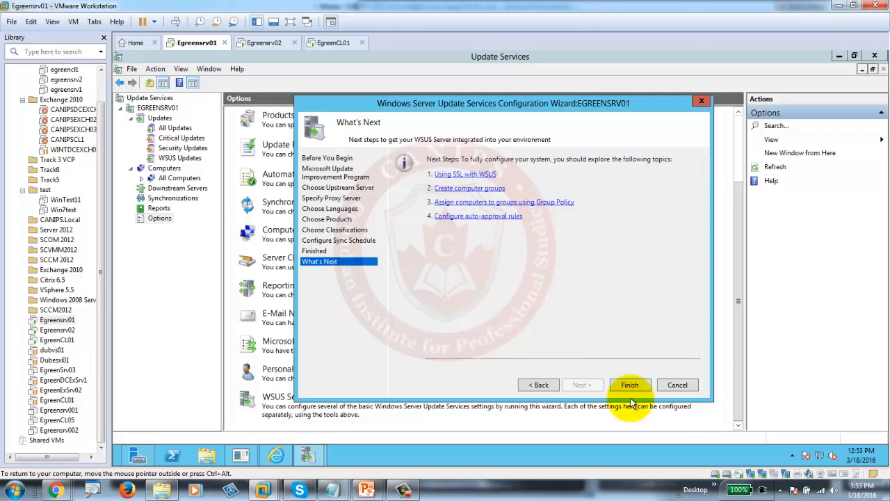
pyautogui.click(465, 189)
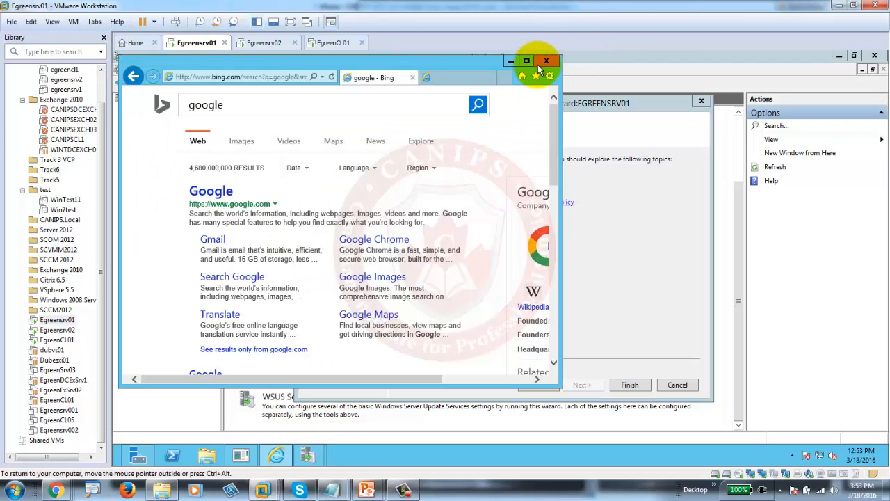
pyautogui.click(539, 64)
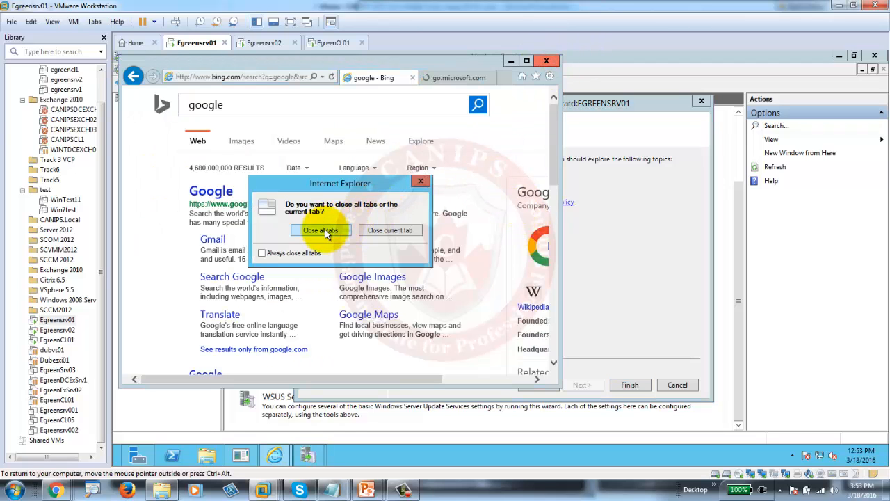
pyautogui.click(321, 231)
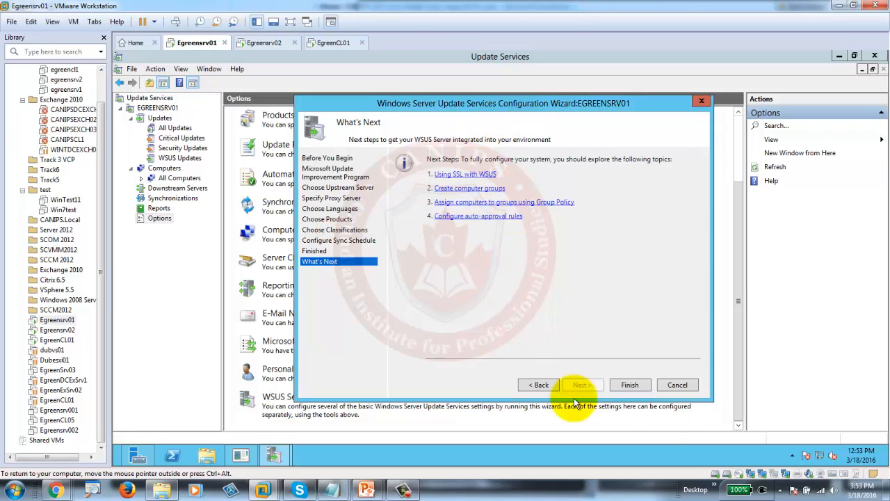
pyautogui.click(630, 387)
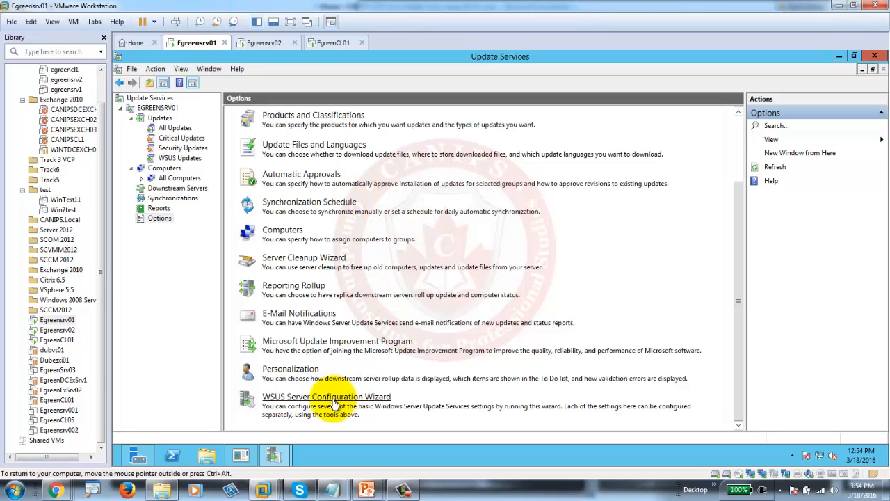
# - Review the EGREENSRV01 update overview and all-updates list to check synchronization progress
pyautogui.click(152, 119)
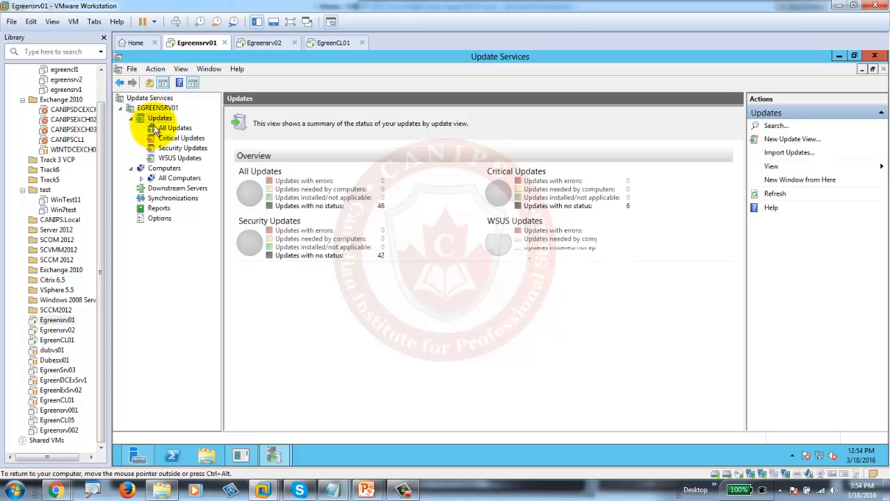
pyautogui.click(167, 129)
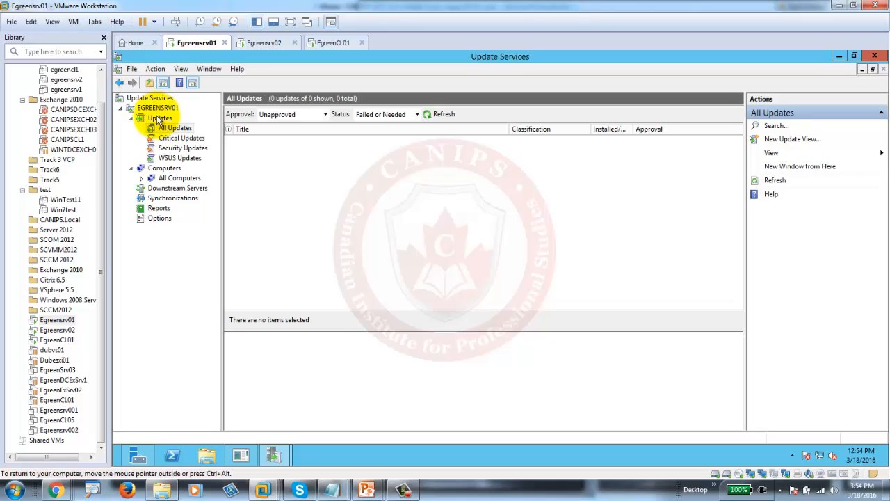
pyautogui.click(159, 118)
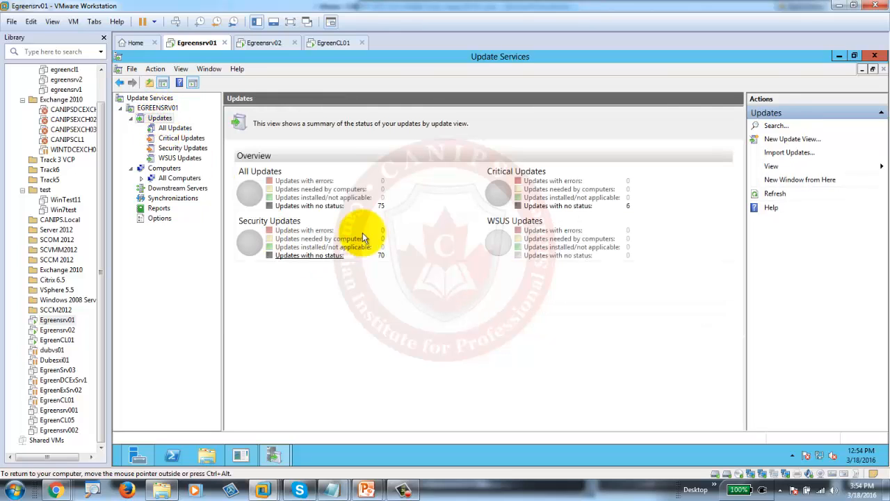
pyautogui.click(154, 109)
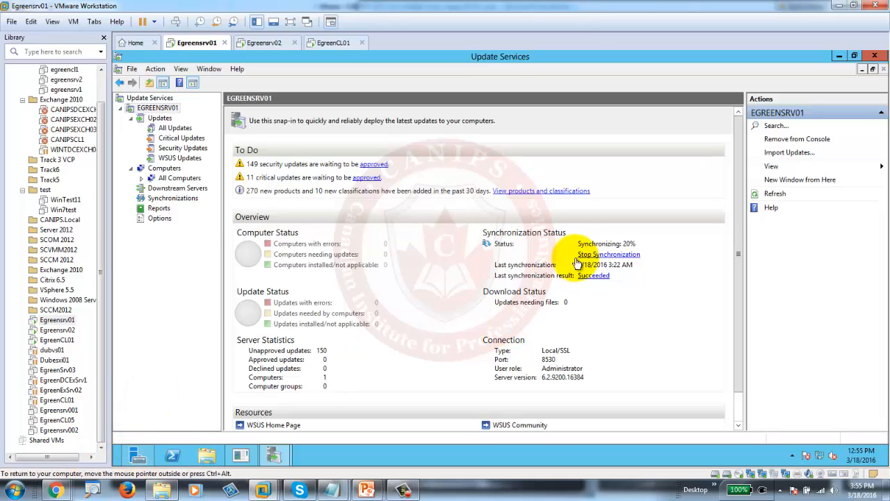
# - Launch Group Policy Management from Server Manager's Tools menu and bring its window forward
pyautogui.click(138, 455)
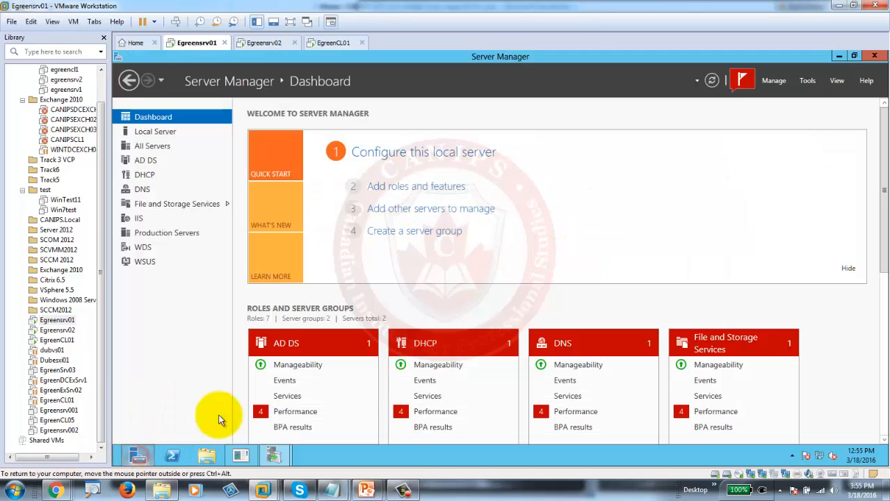
pyautogui.click(807, 81)
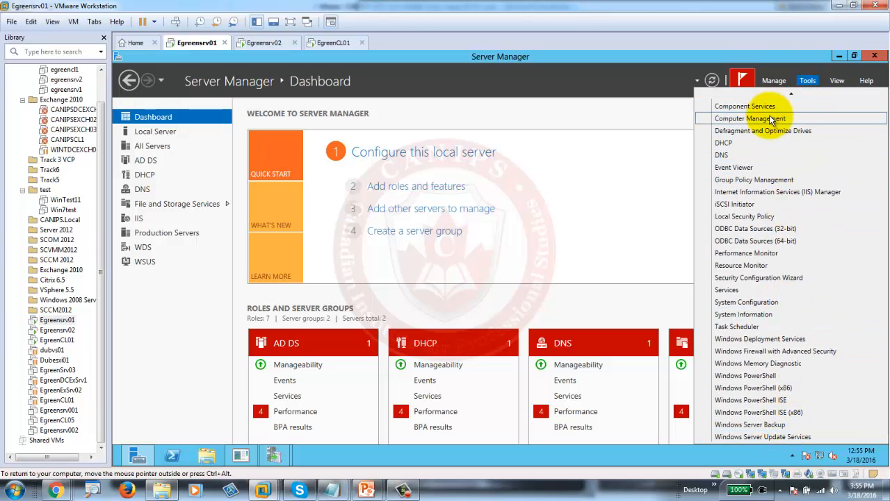
pyautogui.click(766, 179)
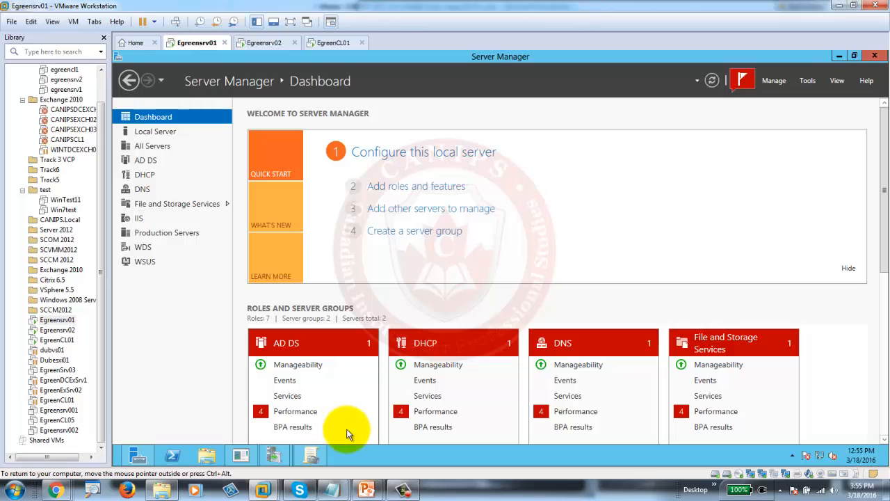
pyautogui.click(313, 455)
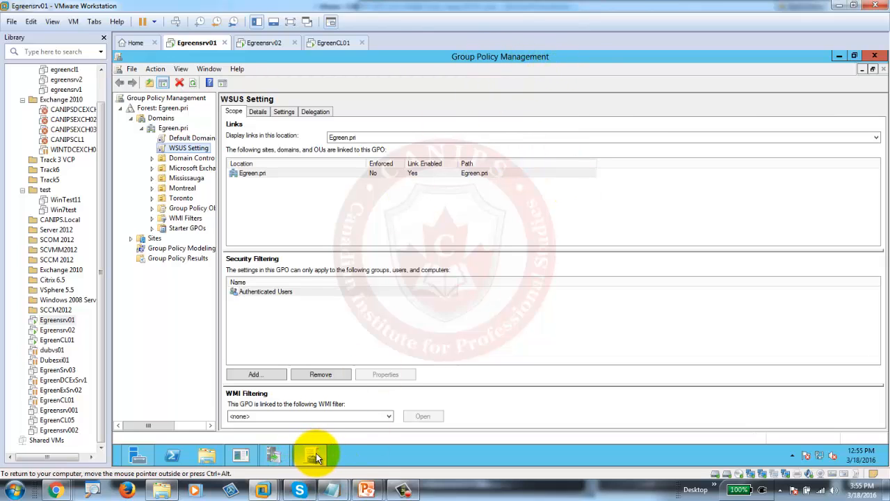
# - Open the WSUS Setting GPO linked to Egreen.pri for editing
pyautogui.rightClick(183, 150)
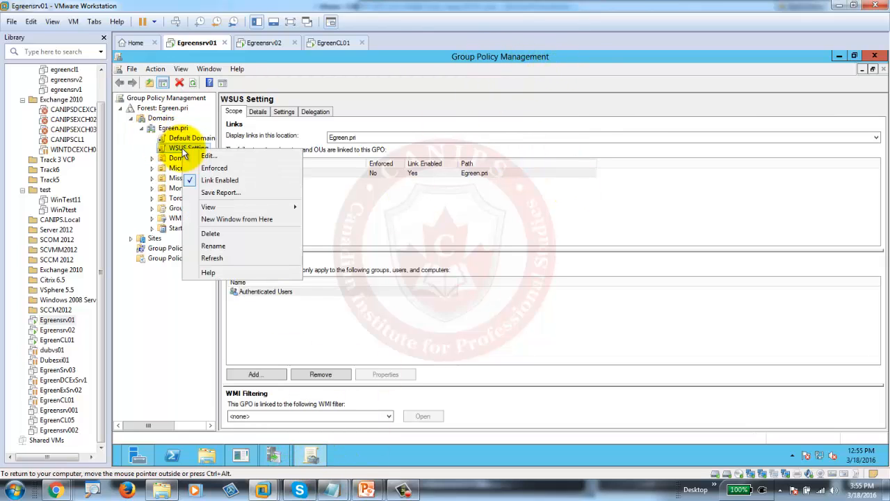
pyautogui.click(204, 155)
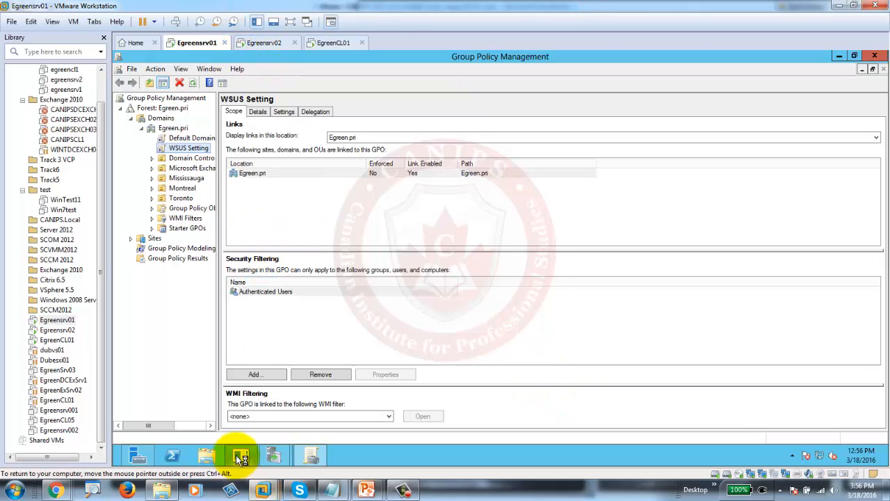
pyautogui.moveTo(278, 460)
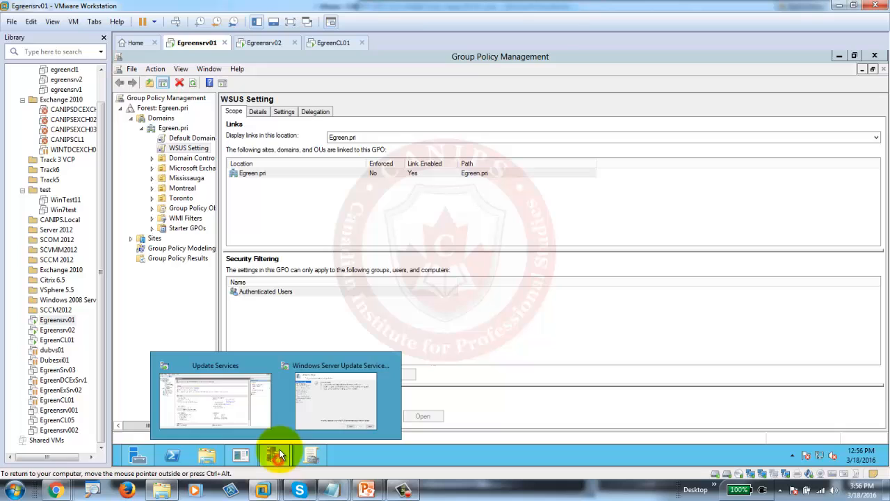
# - Expand Computer Configuration > Policies of the WSUS Setting GPO in the policy editor
pyautogui.click(193, 400)
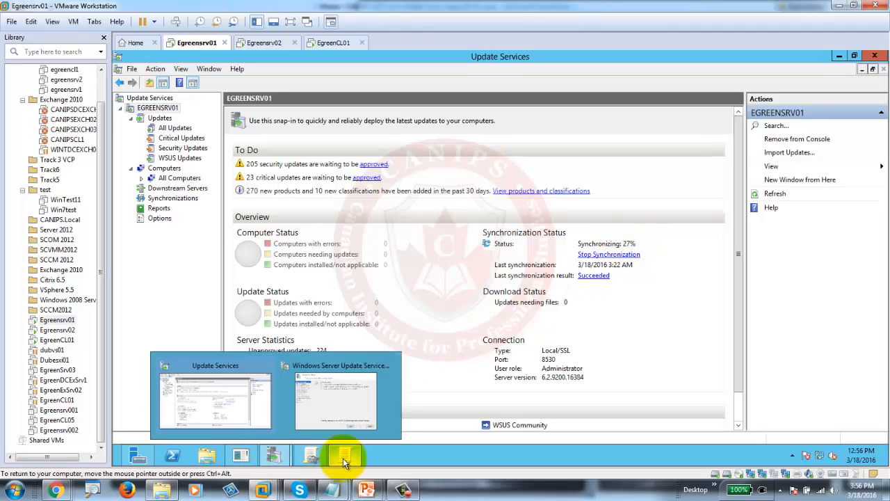
pyautogui.moveTo(349, 459)
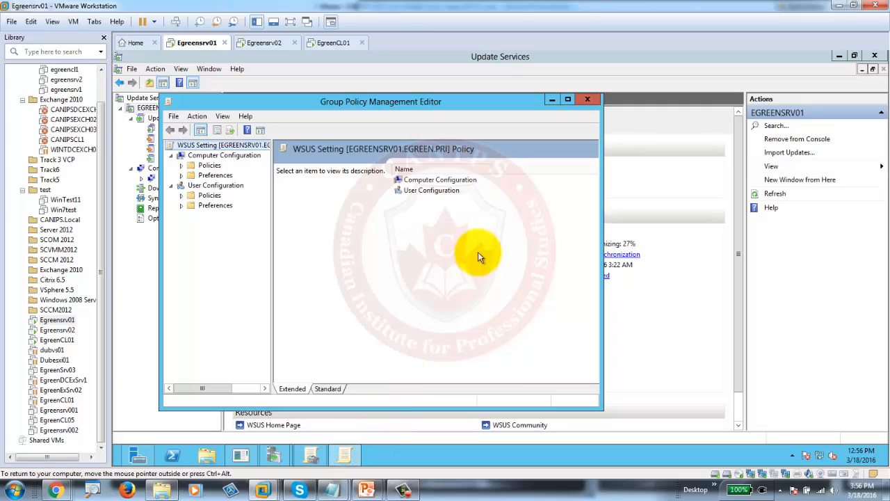
pyautogui.click(181, 165)
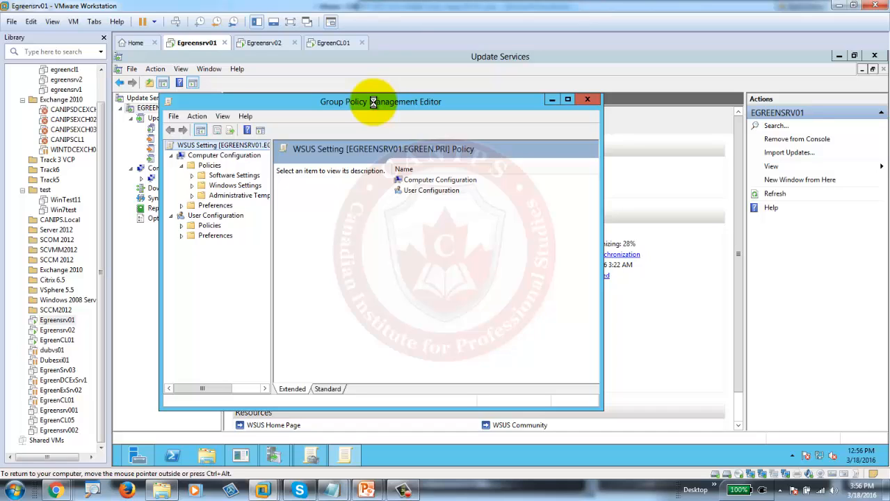
pyautogui.rightClick(624, 456)
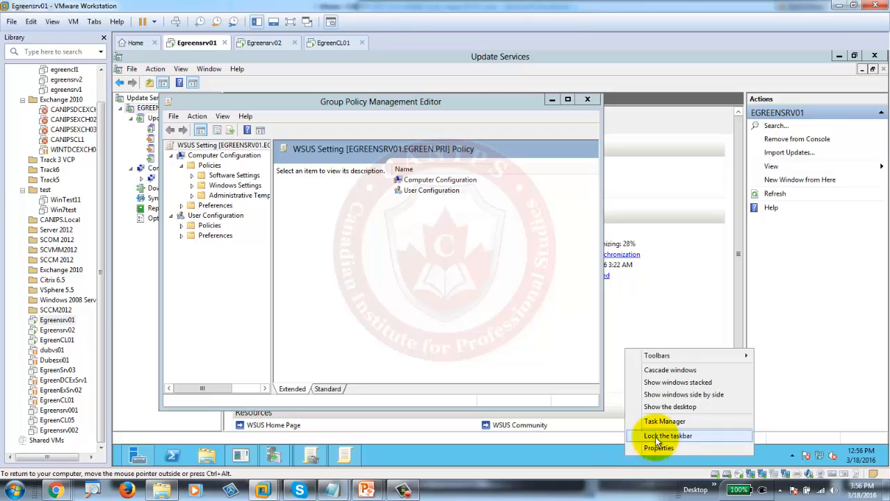
# - Check the server's 100% CPU usage in Task Manager's Performance view, then minimize it
pyautogui.click(664, 421)
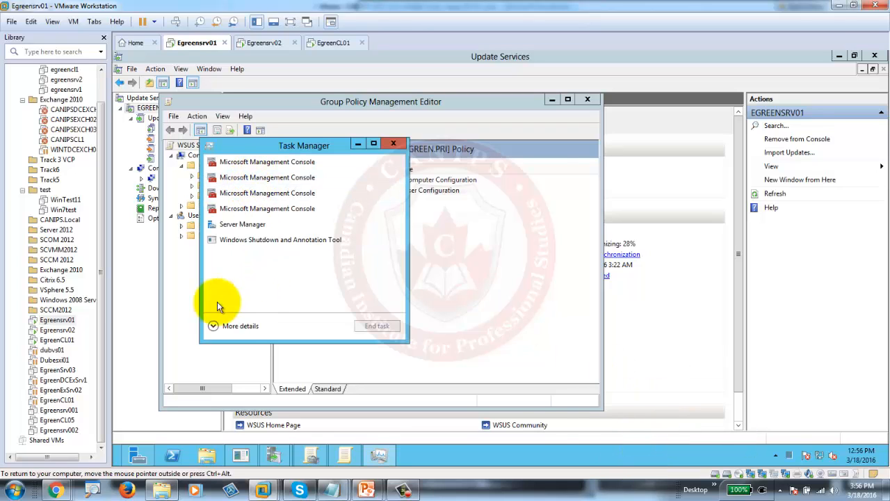
pyautogui.click(234, 326)
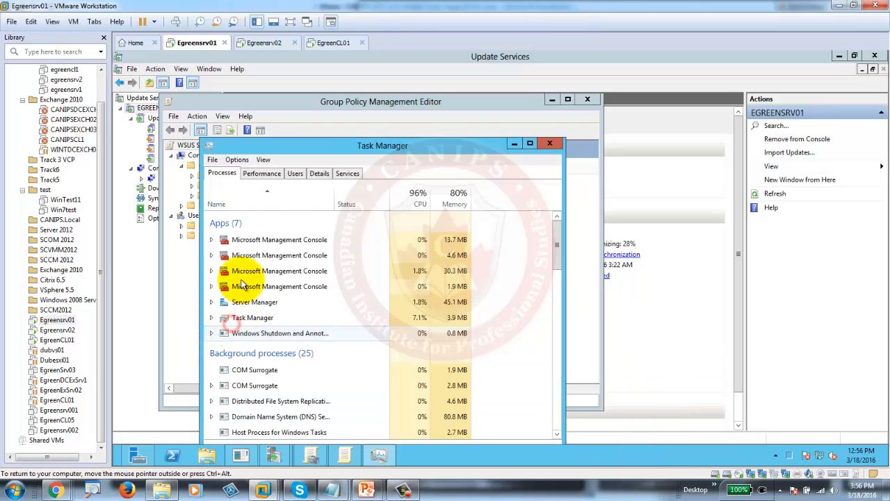
pyautogui.click(276, 174)
pyautogui.moveTo(294, 146); pyautogui.dragTo(399, 58)
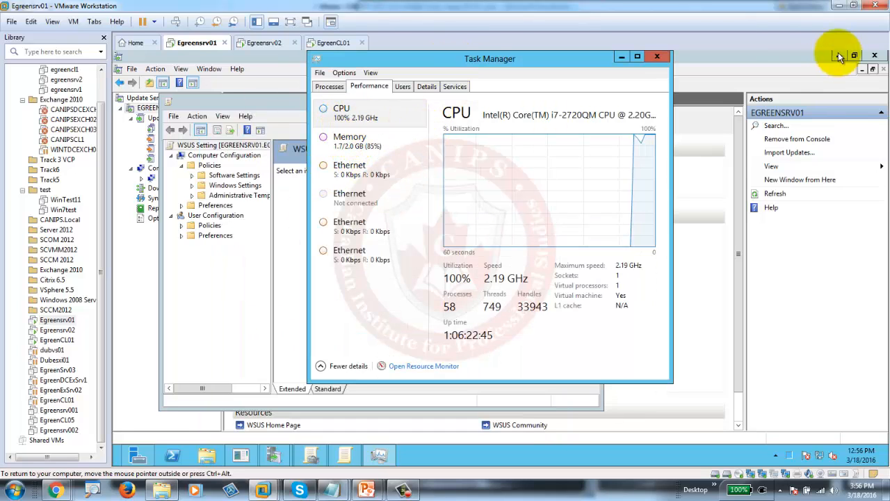
pyautogui.click(622, 56)
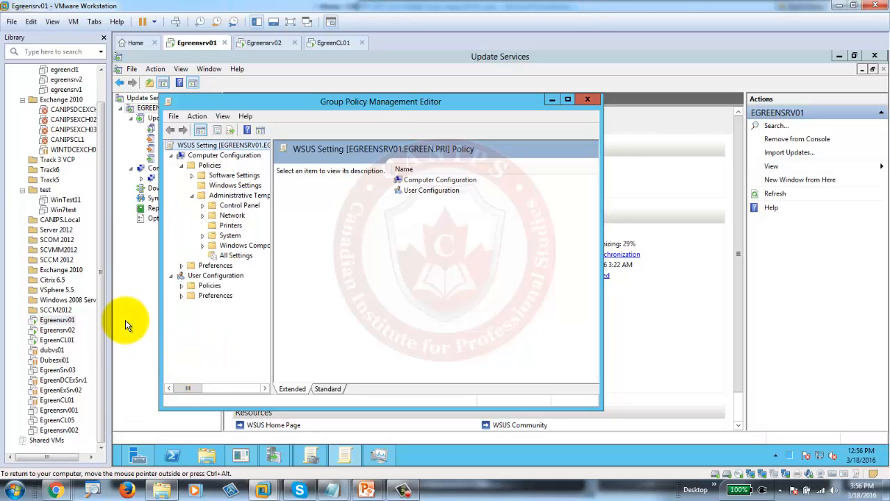
# - Navigate to Administrative Templates > Windows Components > Windows Update and maximize the editor
pyautogui.click(233, 245)
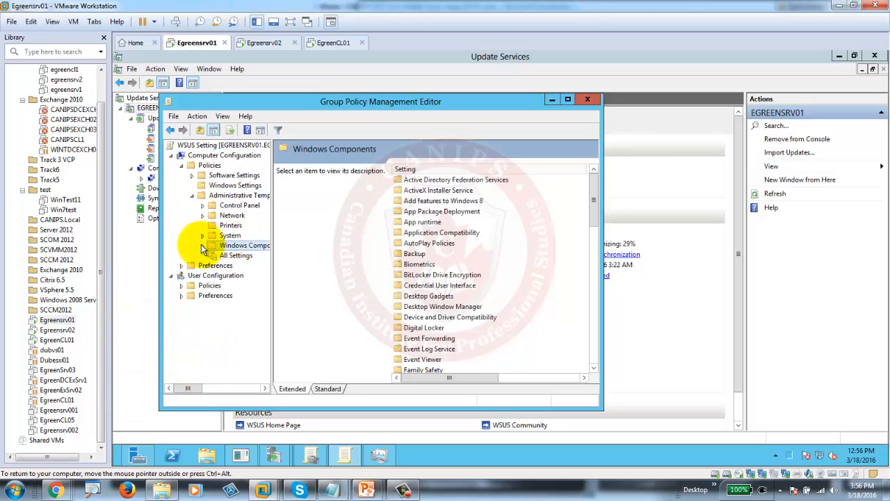
pyautogui.click(202, 246)
pyautogui.moveTo(270, 225); pyautogui.dragTo(265, 349)
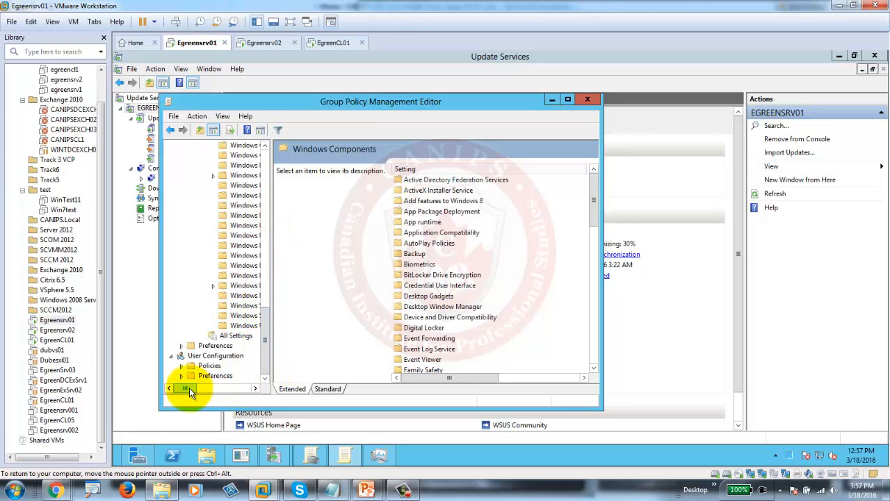
pyautogui.moveTo(190, 388); pyautogui.dragTo(201, 387)
pyautogui.click(212, 326)
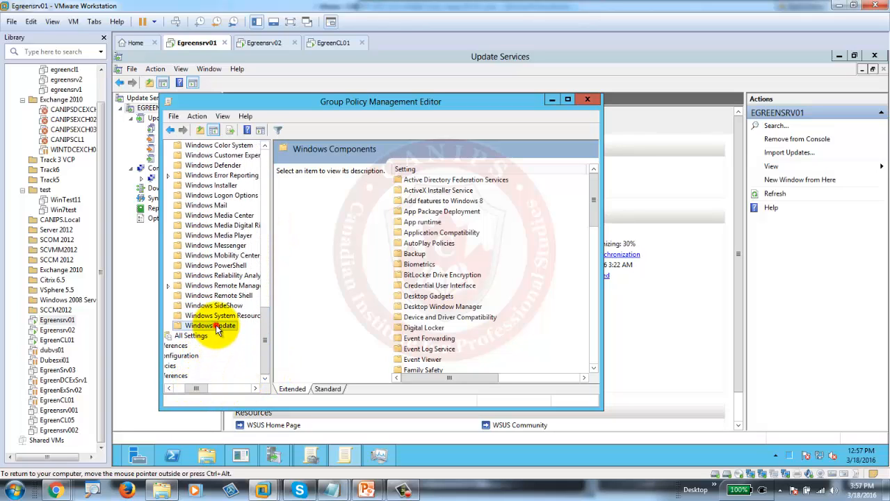
pyautogui.doubleClick(477, 103)
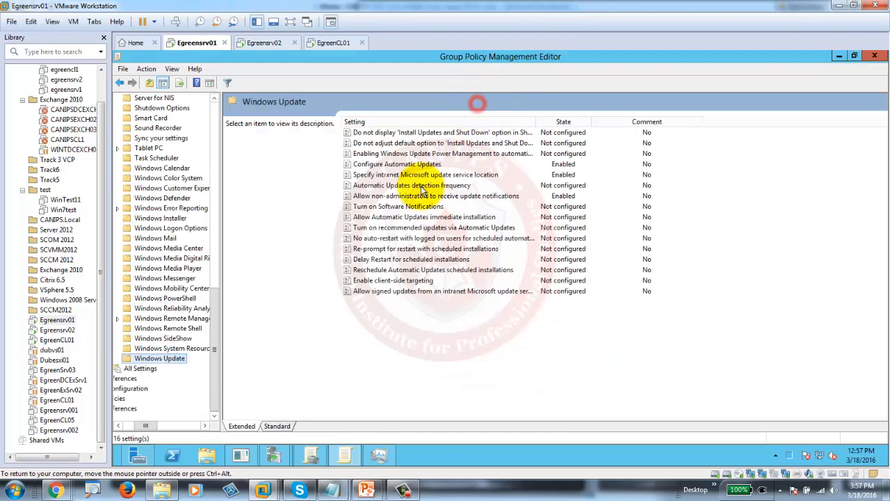
pyautogui.click(565, 166)
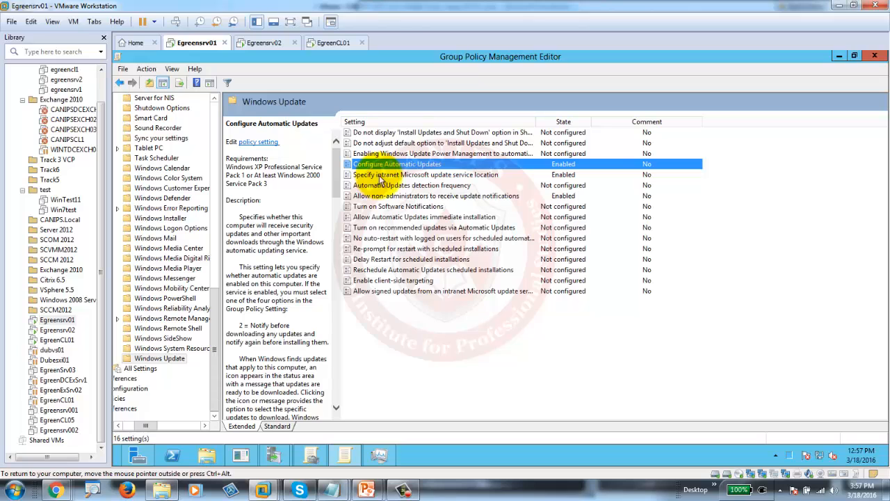
pyautogui.click(427, 175)
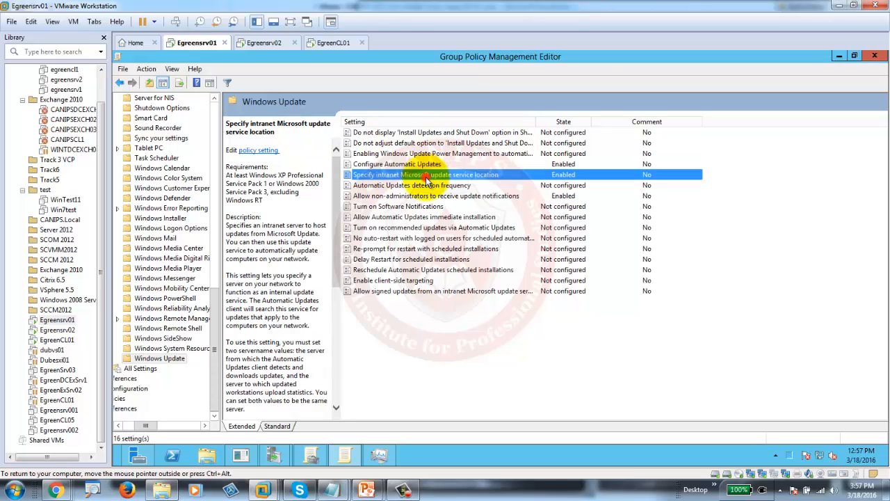
pyautogui.doubleClick(402, 175)
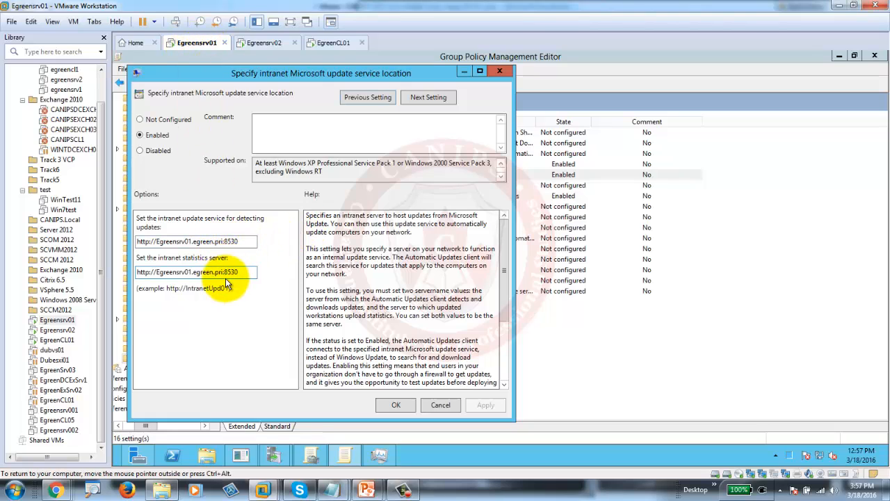
pyautogui.click(387, 403)
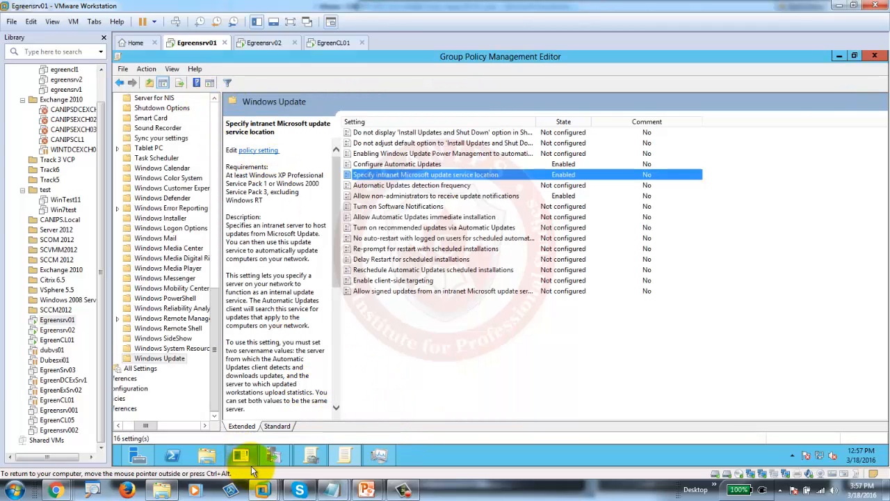
pyautogui.click(271, 459)
# - Check the All Computers and Unassigned Computers groups in Update Services for reporting clients
pyautogui.click(208, 407)
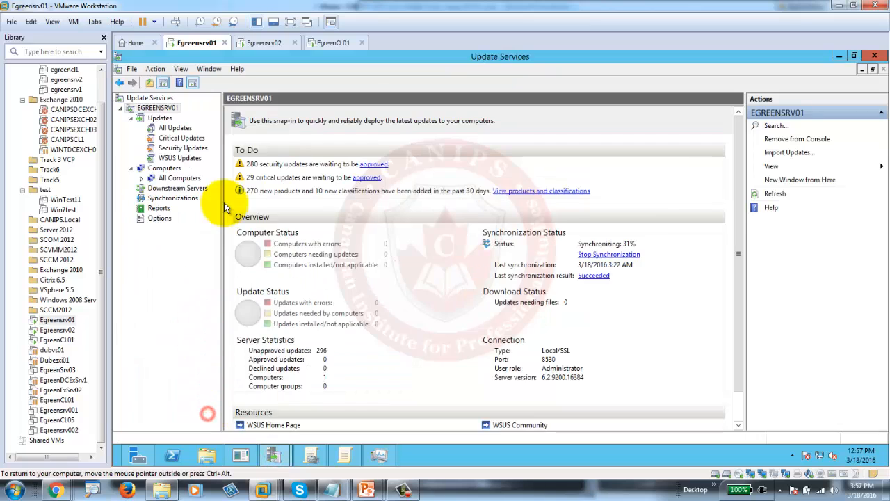
pyautogui.click(164, 168)
pyautogui.click(142, 179)
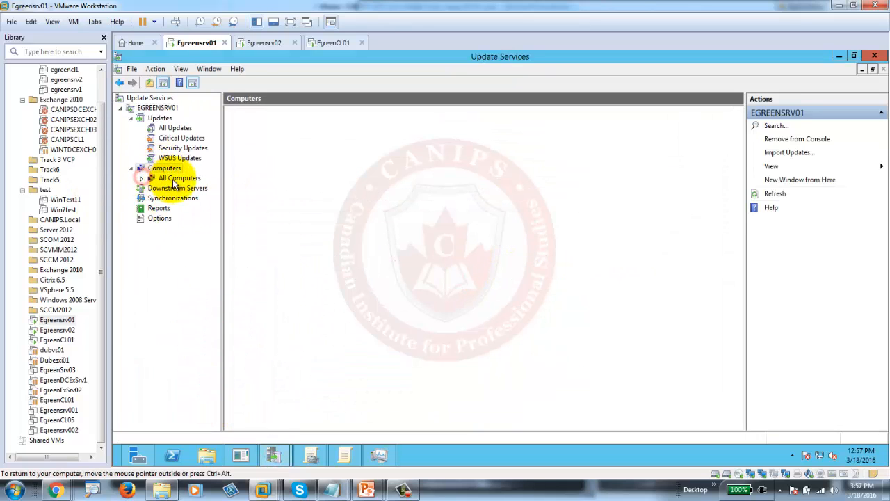
pyautogui.click(174, 178)
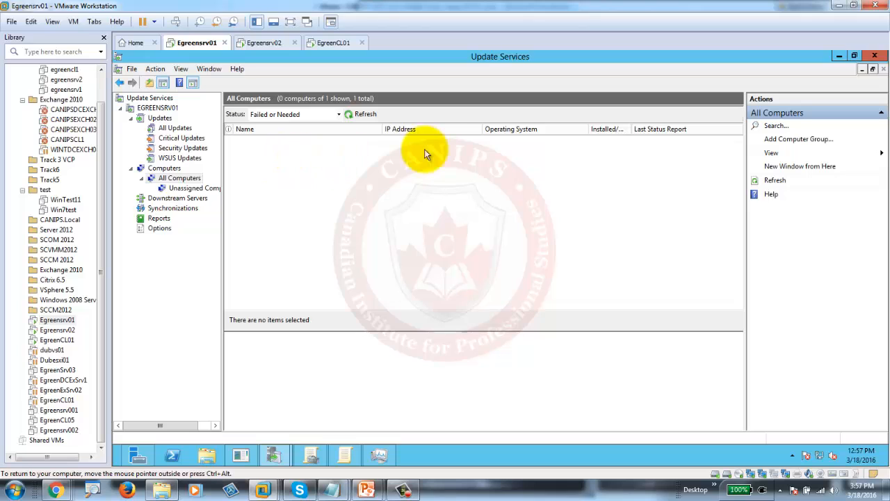
pyautogui.click(178, 188)
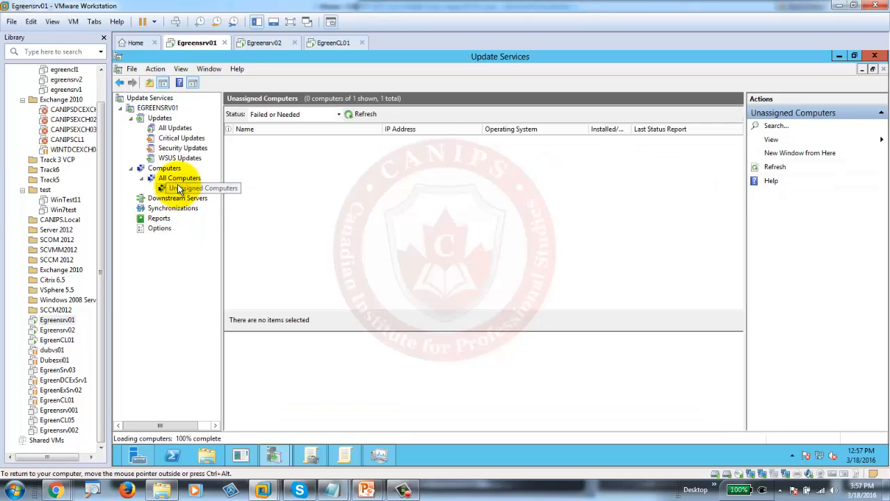
pyautogui.click(180, 179)
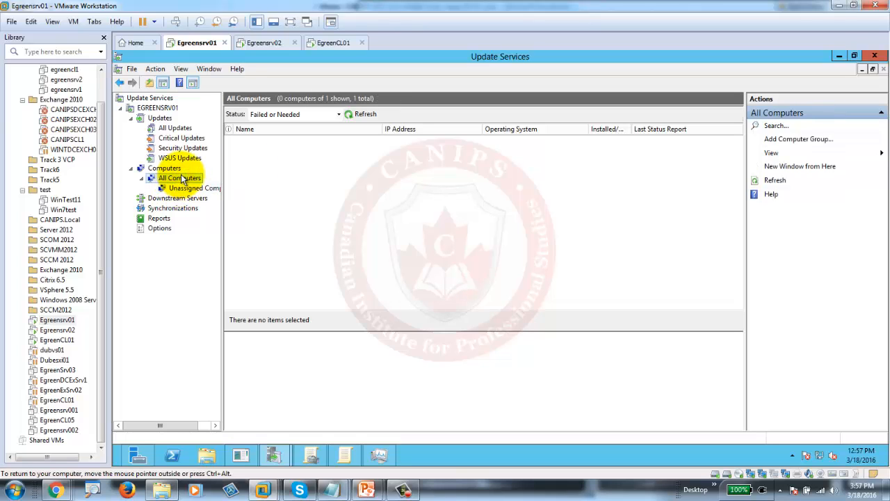
pyautogui.click(334, 43)
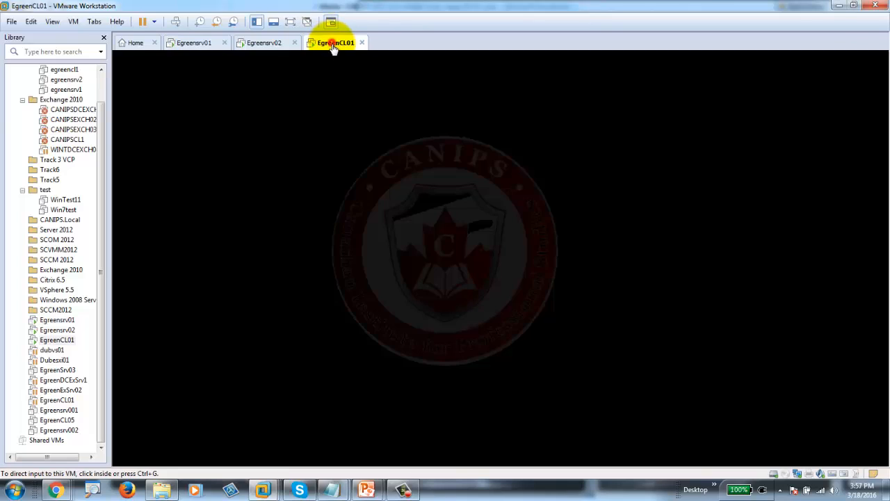
# - Sign in to the EgreenCL01 client with the administrator password and close the activation prompt
pyautogui.click(177, 23)
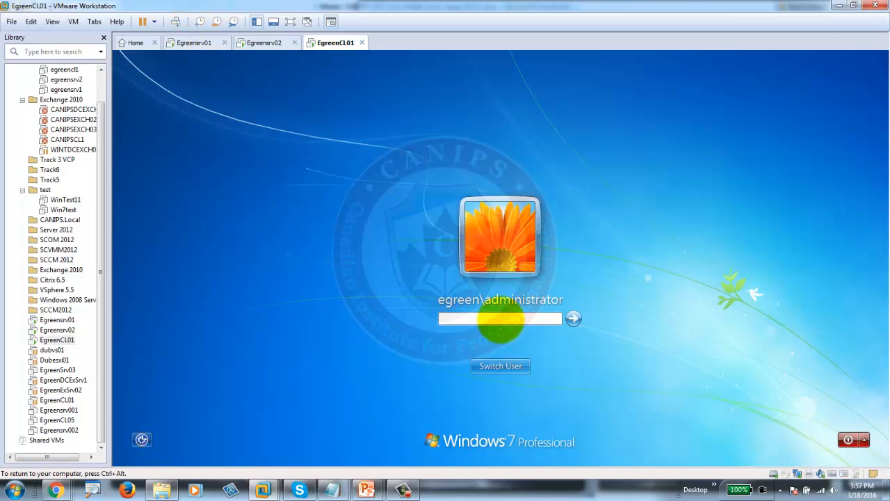
pyautogui.press('Return')
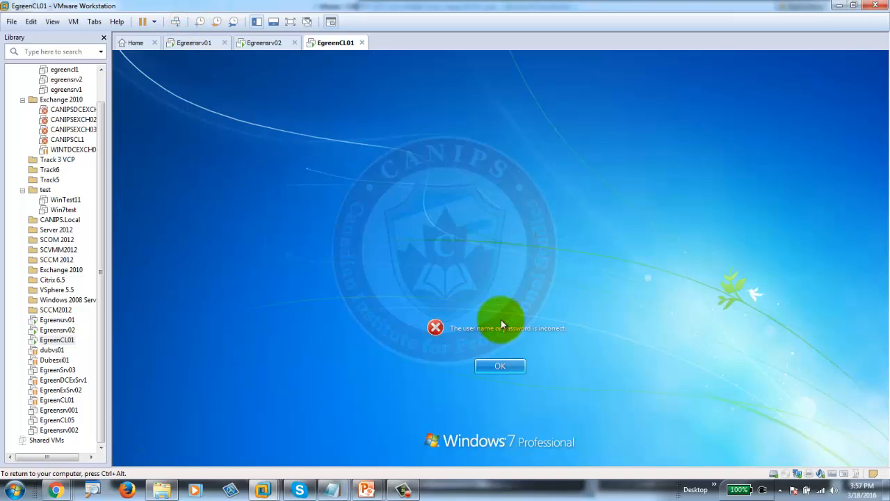
pyautogui.click(514, 365)
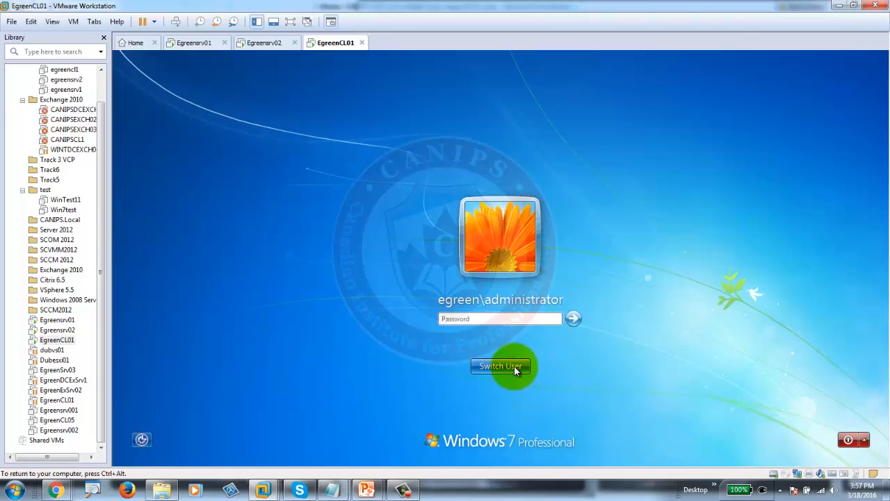
pyautogui.write('Password')
pyautogui.press('Return')
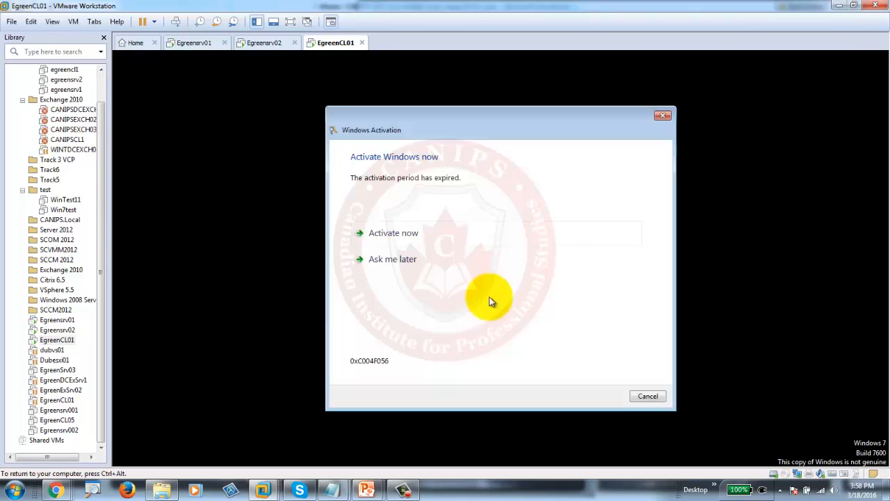
pyautogui.click(661, 118)
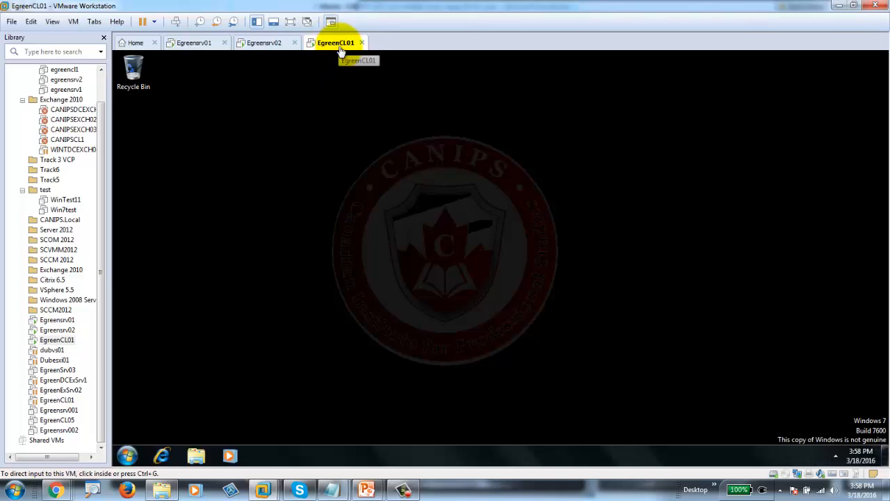
pyautogui.click(127, 457)
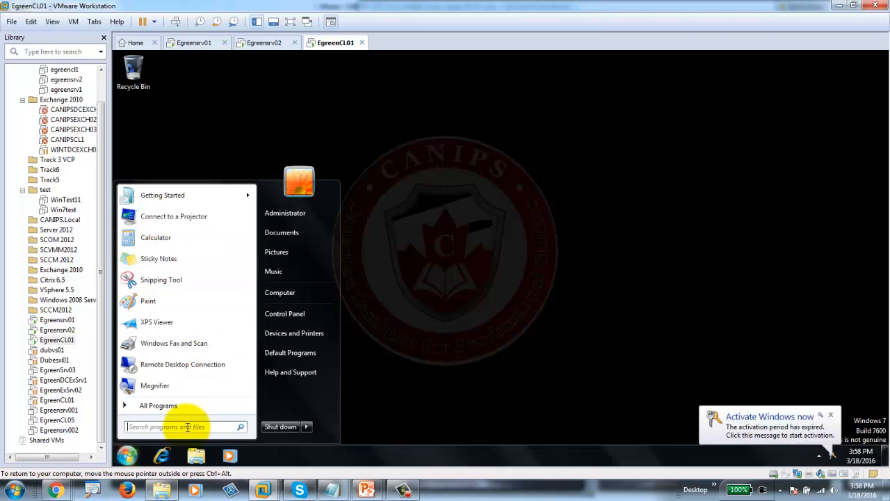
# - Open a Command Prompt on the client and run gpupdate to refresh group policy
pyautogui.click(188, 427)
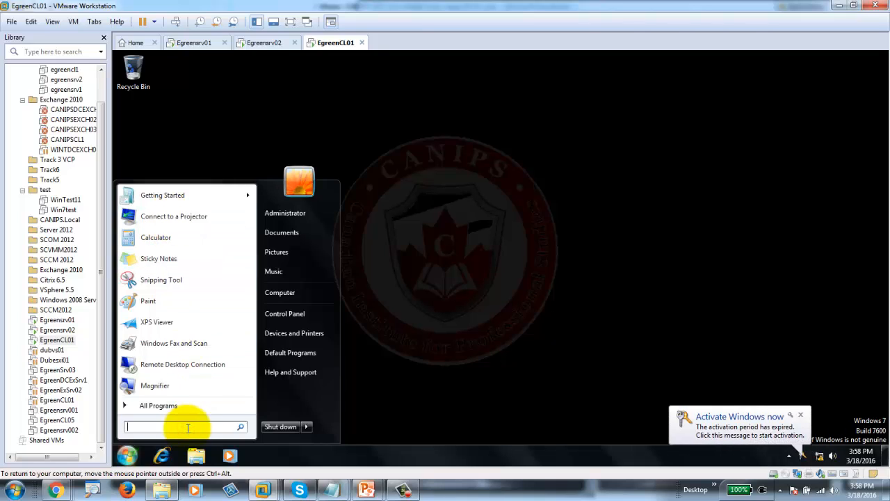
pyautogui.write('cmd')
pyautogui.press('Return')
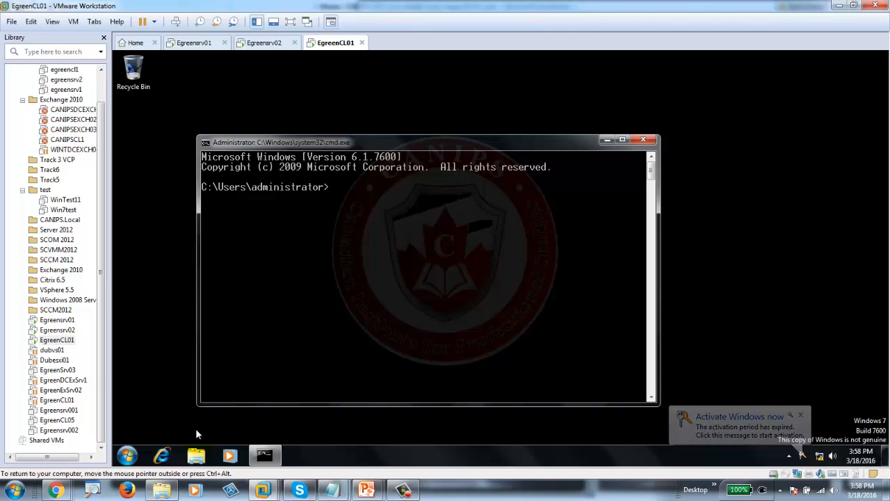
pyautogui.write('gp')
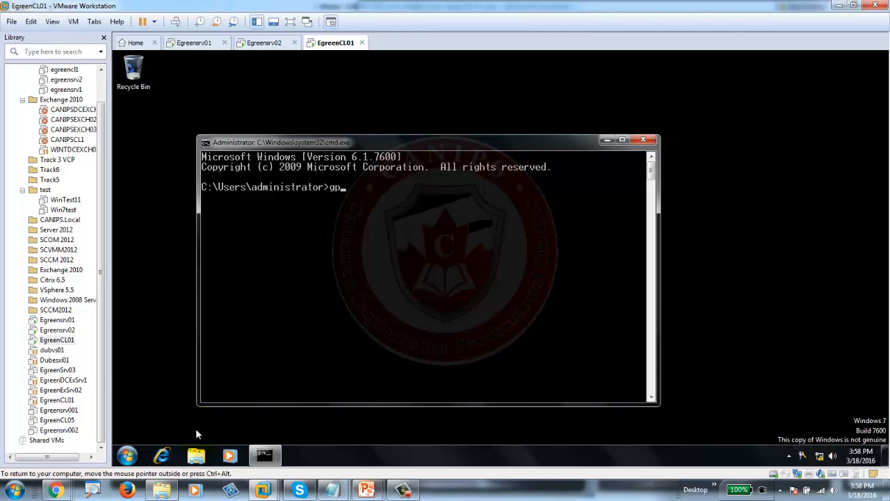
pyautogui.write('update')
pyautogui.press('Return')
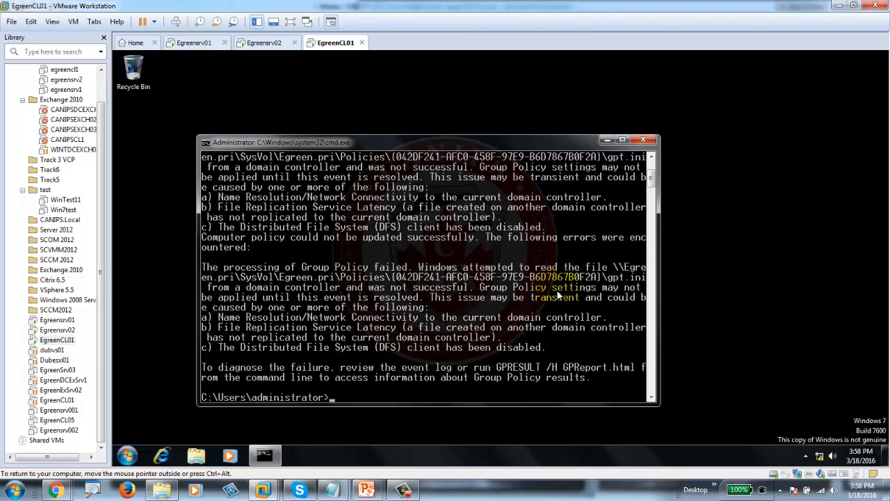
pyautogui.press('Return')
pyautogui.press('Return')
pyautogui.press('Return')
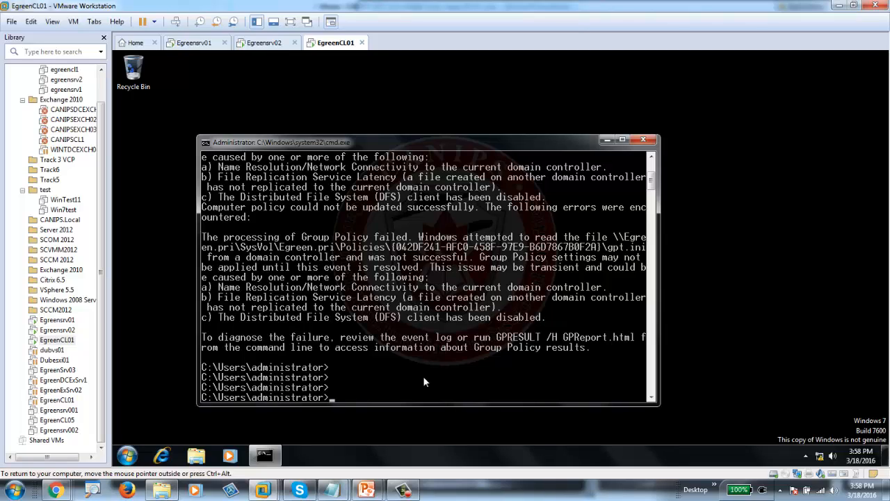
# - Run gpresult /r and scroll the maximized output to review the applied policies
pyautogui.write('gpresult /r')
pyautogui.press('Return')
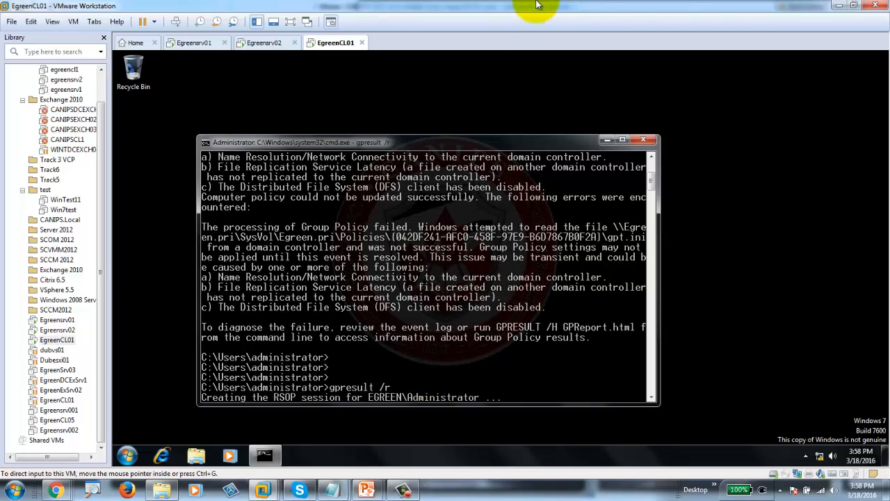
pyautogui.doubleClick(417, 143)
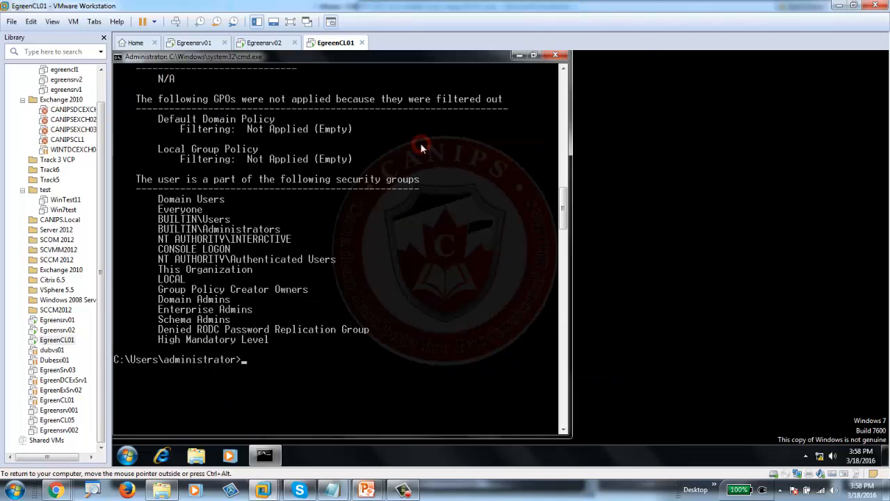
pyautogui.scroll(10, 394, 202)
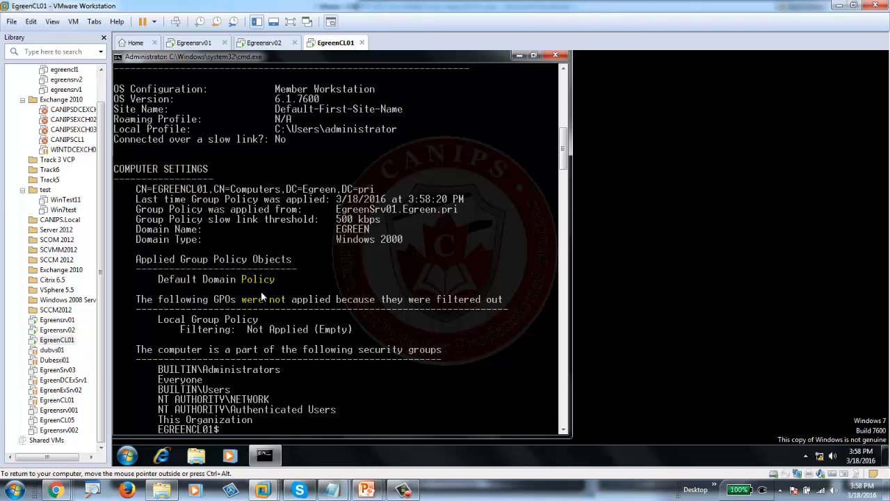
pyautogui.scroll(-9, 261, 290)
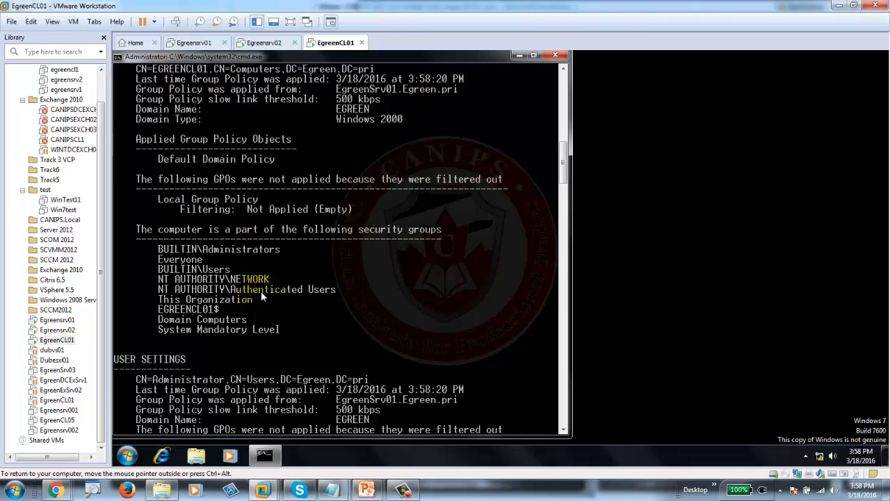
pyautogui.scroll(-1, 261, 290)
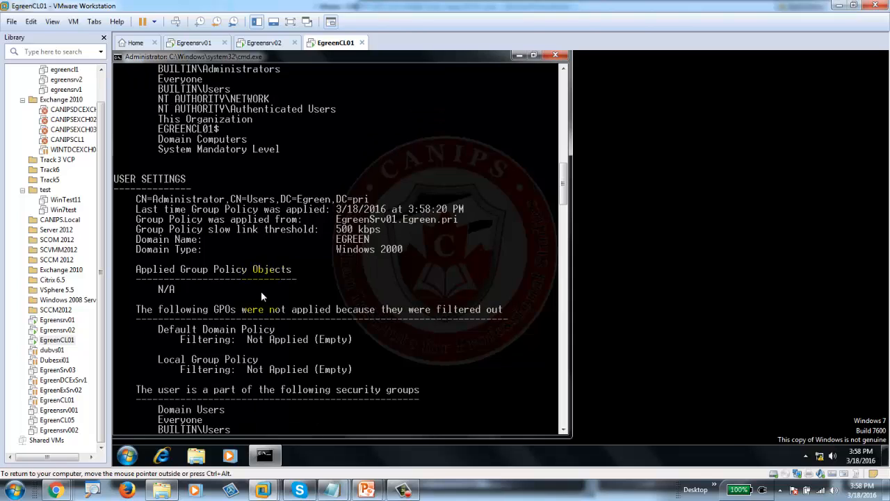
pyautogui.scroll(-4, 261, 290)
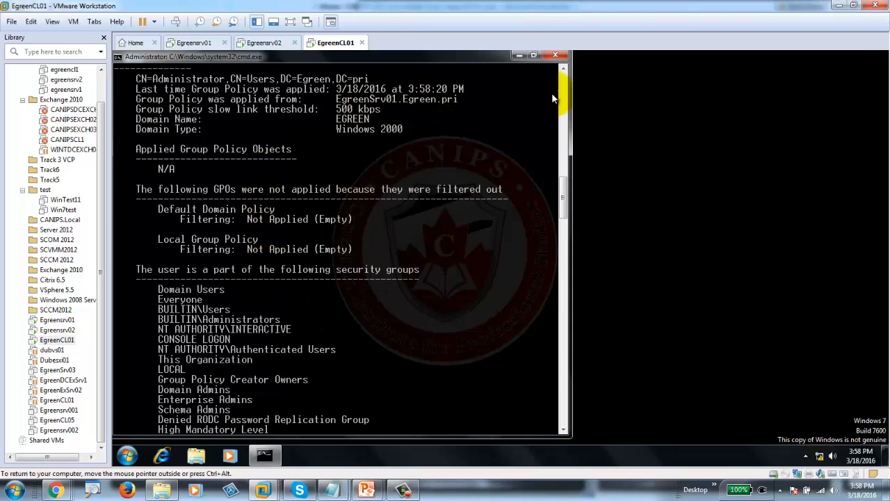
pyautogui.click(261, 43)
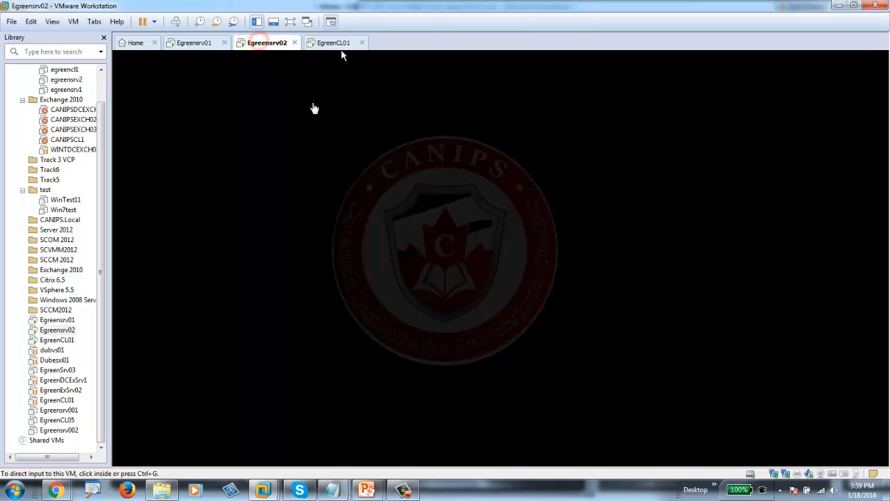
# - Open a Command Prompt on the Egreensrv02 server using cmd
pyautogui.click(372, 284)
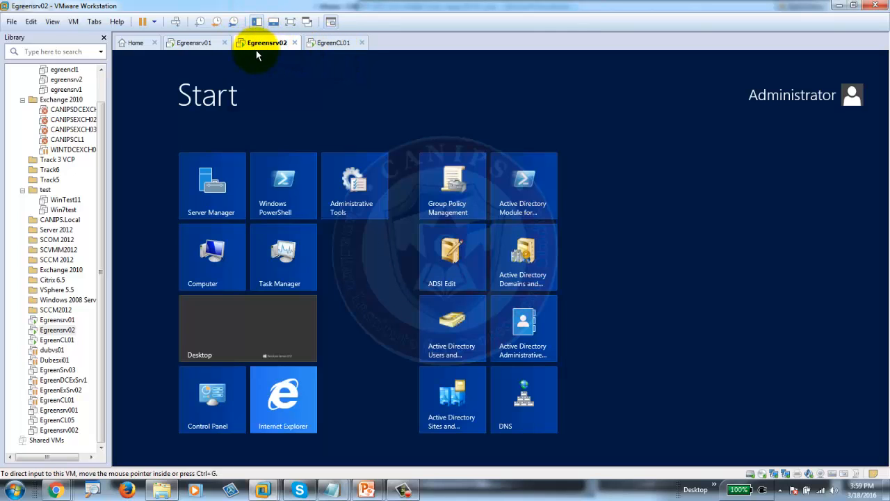
pyautogui.rightClick(259, 44)
pyautogui.click(430, 95)
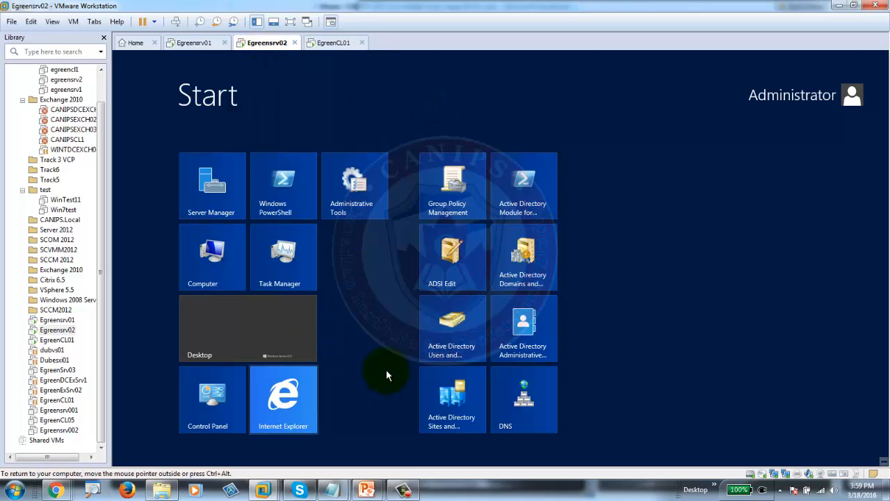
pyautogui.write('cmd')
pyautogui.press('Return')
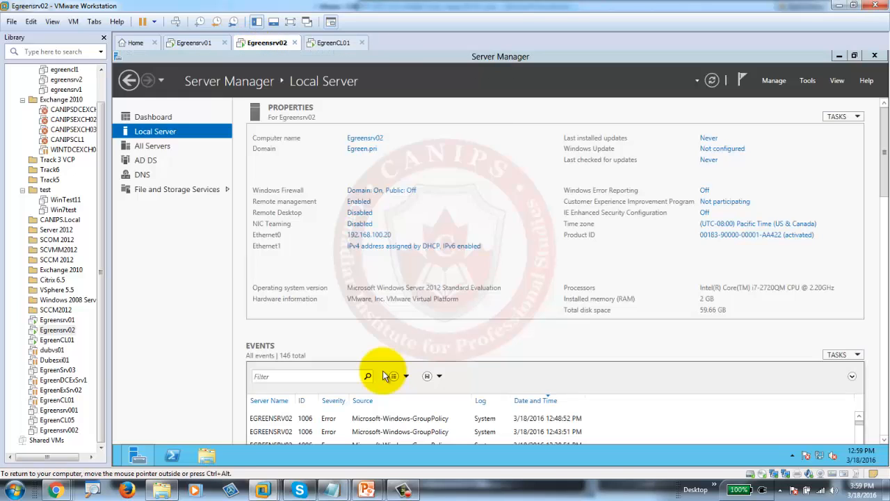
# - Run gpupdate on the server and maximize the Command Prompt window
pyautogui.write('g')
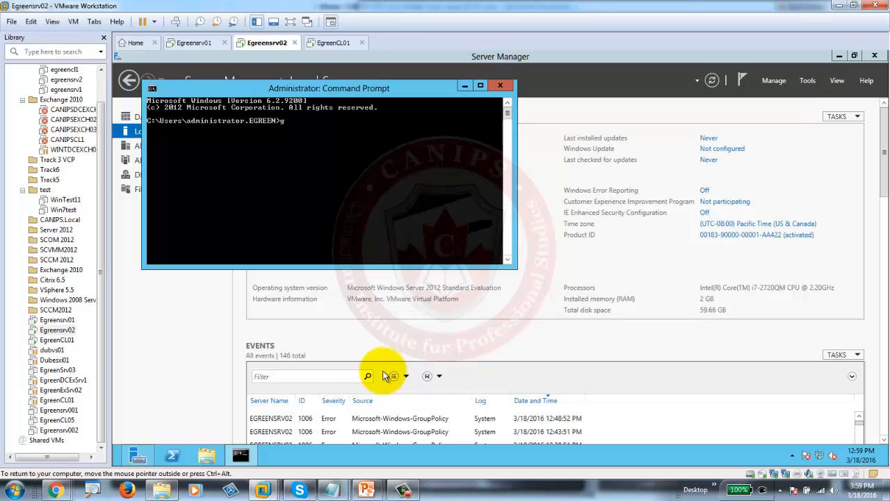
pyautogui.write('pupdate')
pyautogui.press('Return')
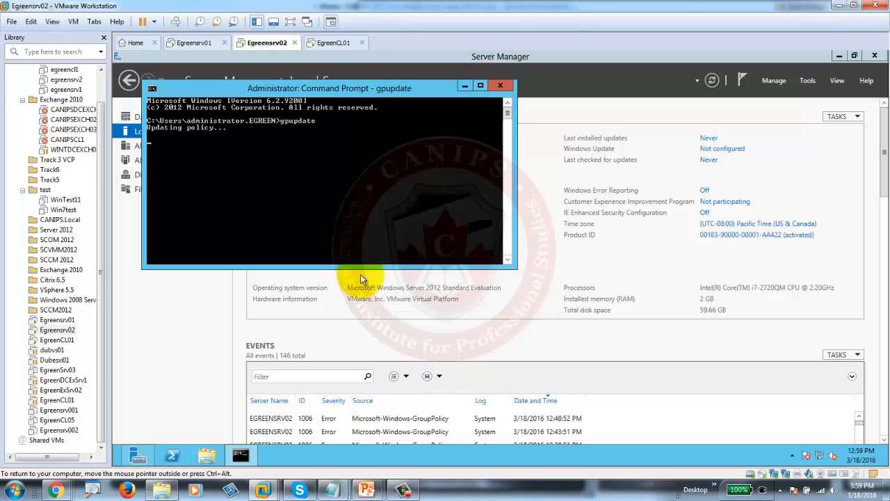
pyautogui.doubleClick(376, 89)
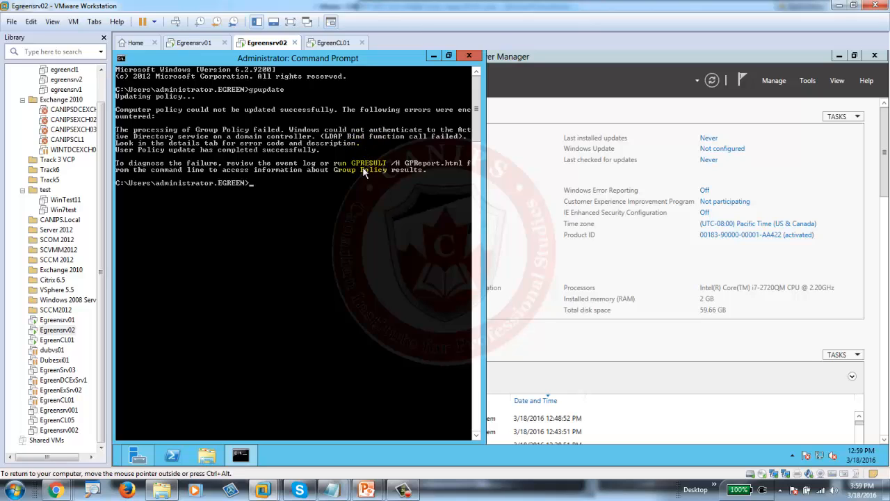
# - Run gpresult /h for a policy report, then recall the failed command
pyautogui.press('Up')
pyautogui.press('BackSpace')
pyautogui.press('BackSpace')
pyautogui.press('BackSpace')
pyautogui.press('BackSpace')
pyautogui.press('BackSpace')
pyautogui.press('BackSpace')
pyautogui.press('BackSpace')
pyautogui.press('BackSpace')
pyautogui.write('gpre')
pyautogui.write('/h')
pyautogui.press('Return')
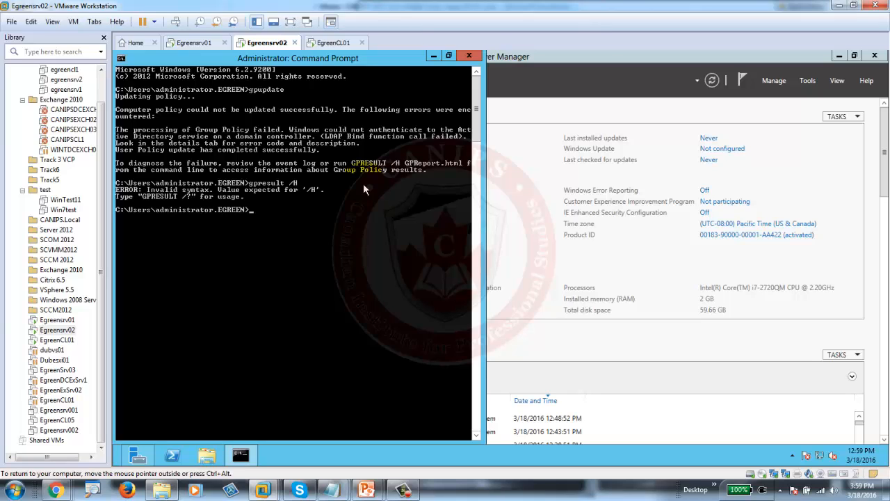
pyautogui.press('Up')
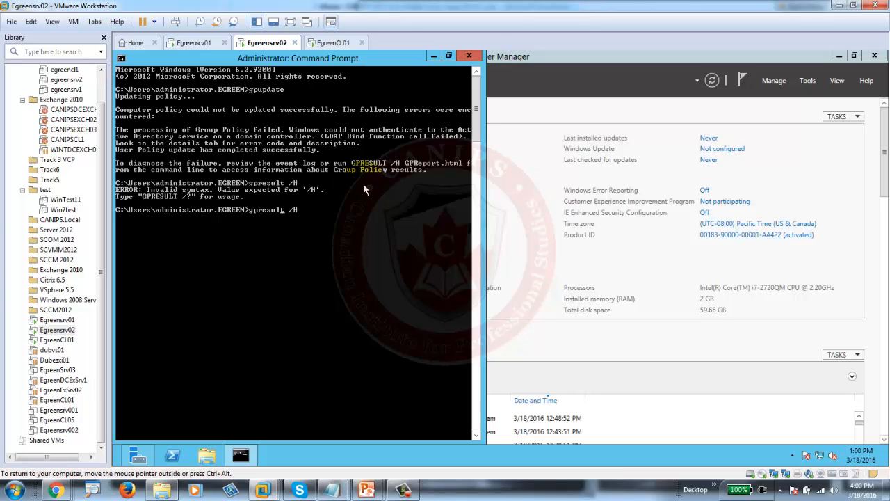
# - Retry GPRESULT with /H and then /h, both giving syntax errors, and close the Command Prompt
pyautogui.press('Left')
pyautogui.press('Left')
pyautogui.press('BackSpace')
pyautogui.press('BackSpace')
pyautogui.press('BackSpace')
pyautogui.press('BackSpace')
pyautogui.press('BackSpace')
pyautogui.press('BackSpace')
pyautogui.press('BackSpace')
pyautogui.press('BackSpace')
pyautogui.press('BackSpace')
pyautogui.write('GPRESULT')
pyautogui.press('Return')
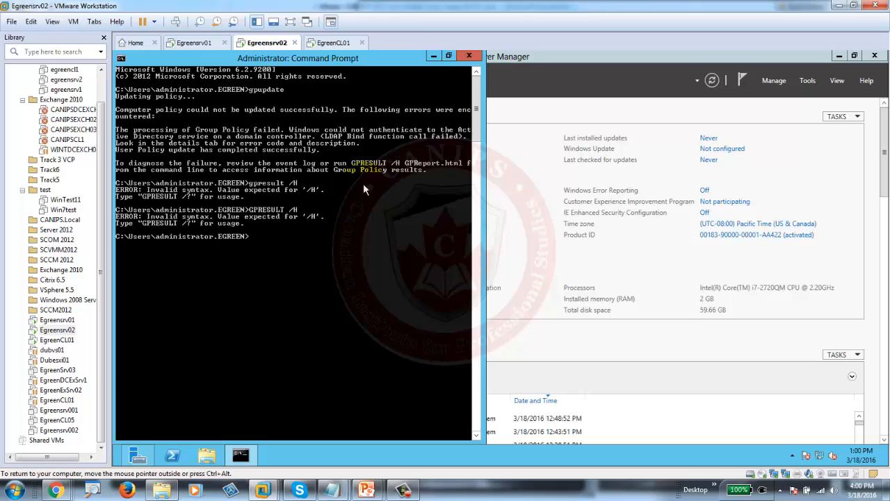
pyautogui.press('Up')
pyautogui.press('BackSpace')
pyautogui.write('h')
pyautogui.press('Return')
pyautogui.press('Return')
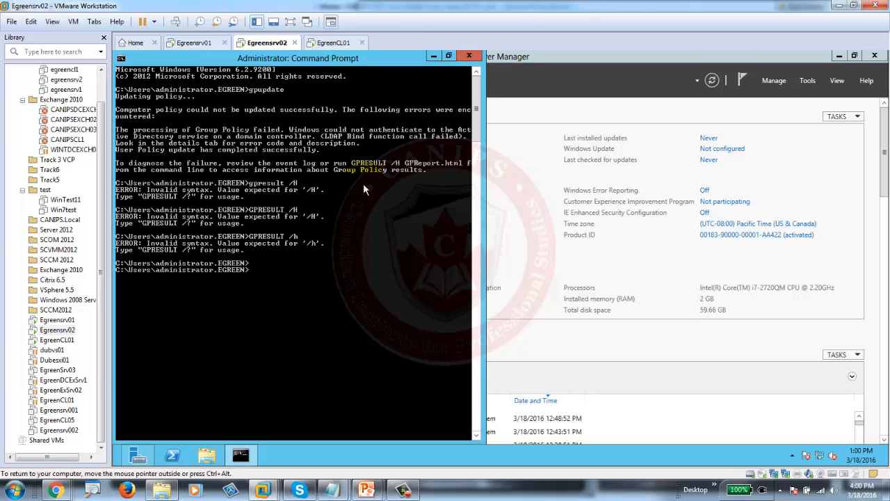
pyautogui.click(469, 55)
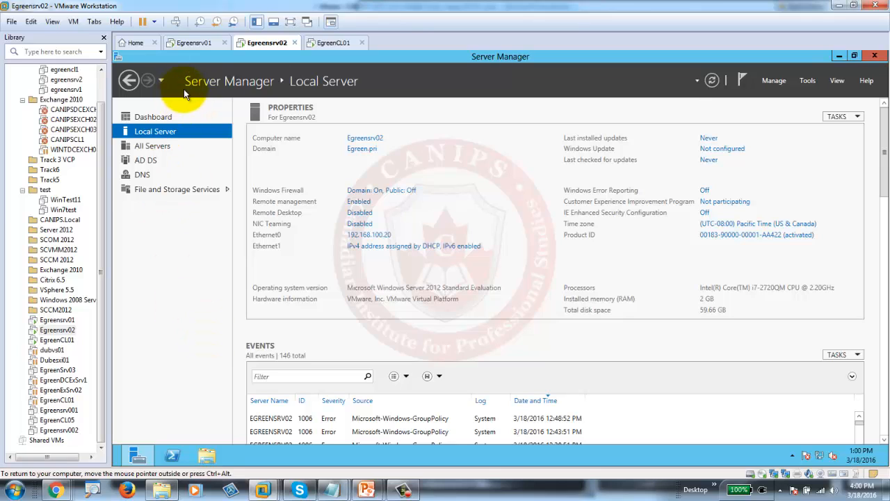
# - On Egreensrv01, browse the WSUS Unassigned Computers, All Computers, Updates and server overview pages
pyautogui.click(195, 42)
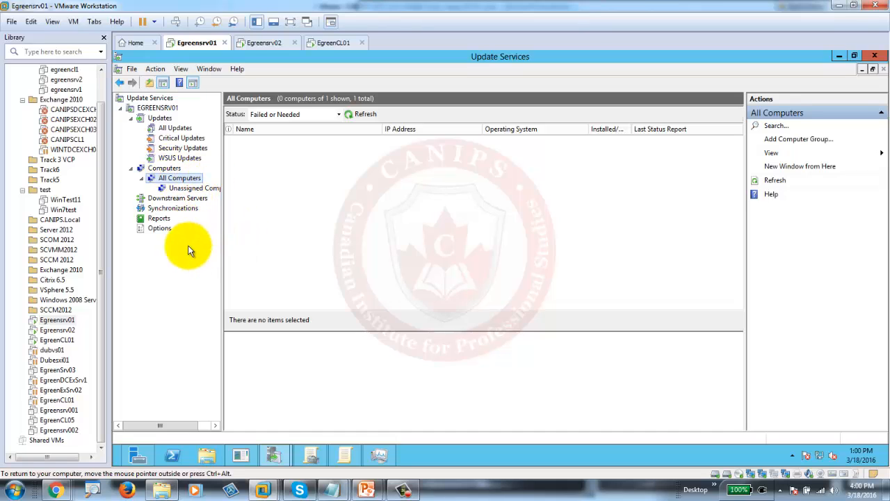
pyautogui.click(189, 188)
pyautogui.click(180, 179)
pyautogui.click(159, 119)
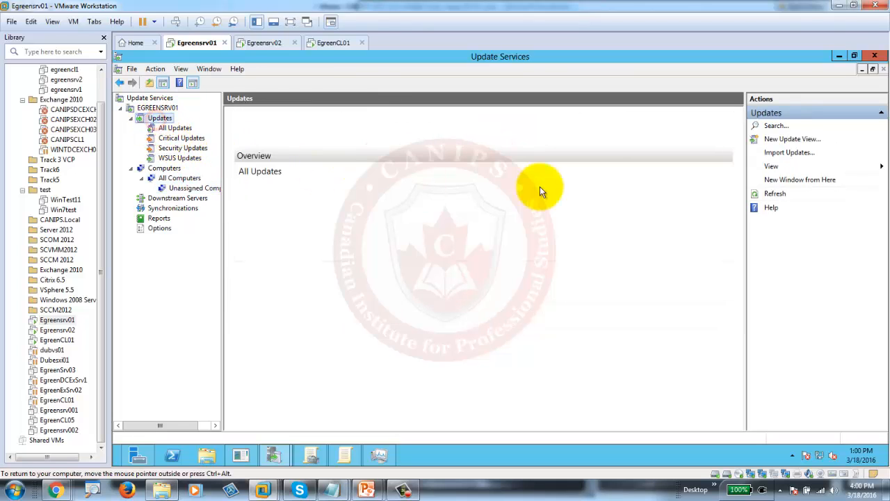
pyautogui.click(149, 110)
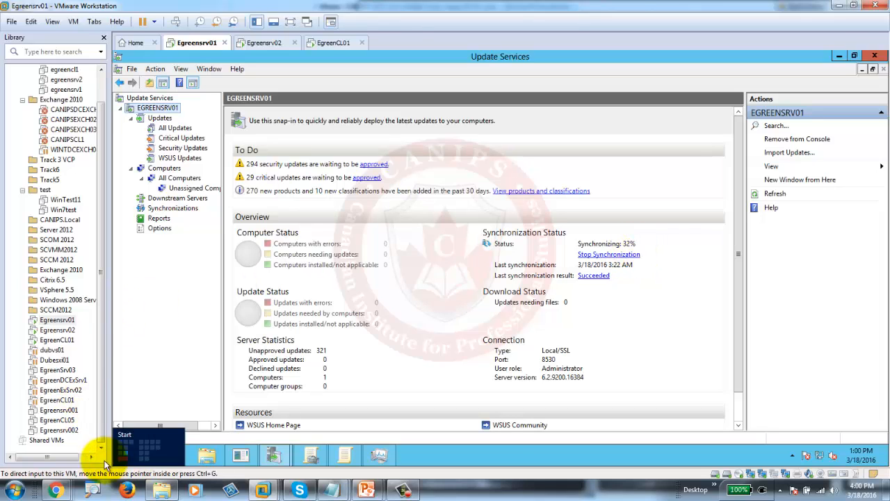
pyautogui.click(118, 457)
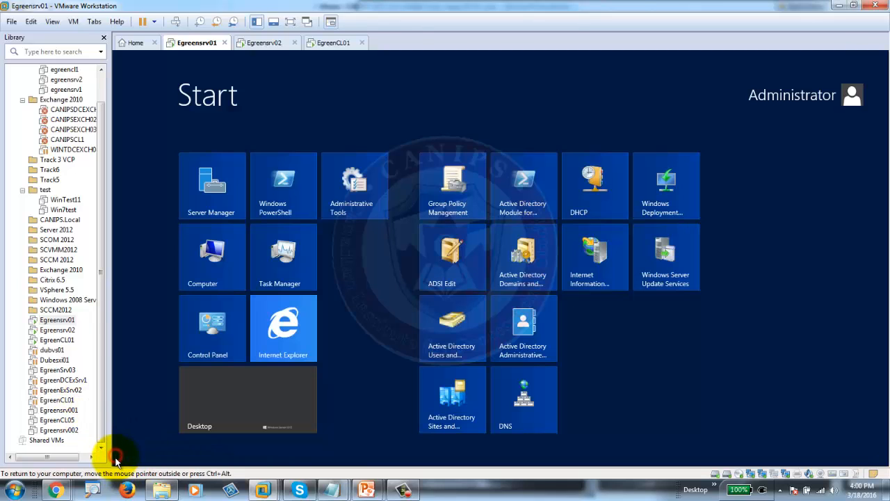
pyautogui.click(677, 334)
# - Restart Egreensrv01 with the shutdown reason Hardware: Installation (Unplanned)
pyautogui.moveTo(887, 462)
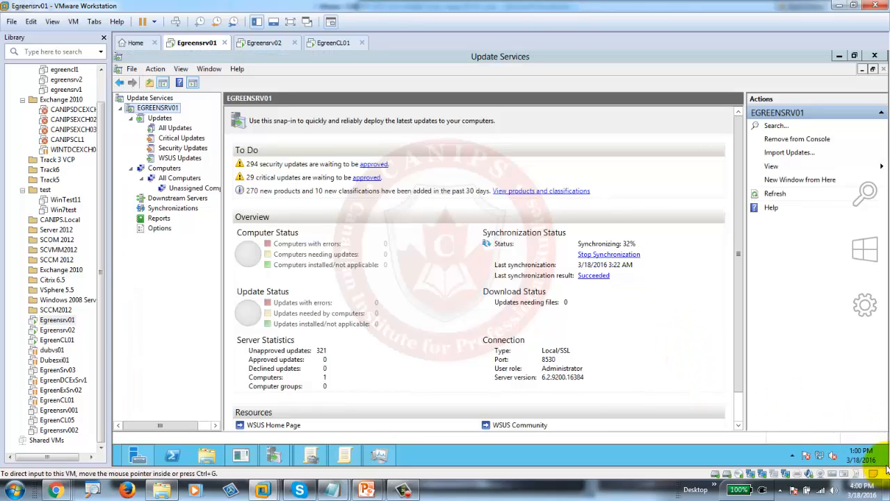
pyautogui.click(866, 310)
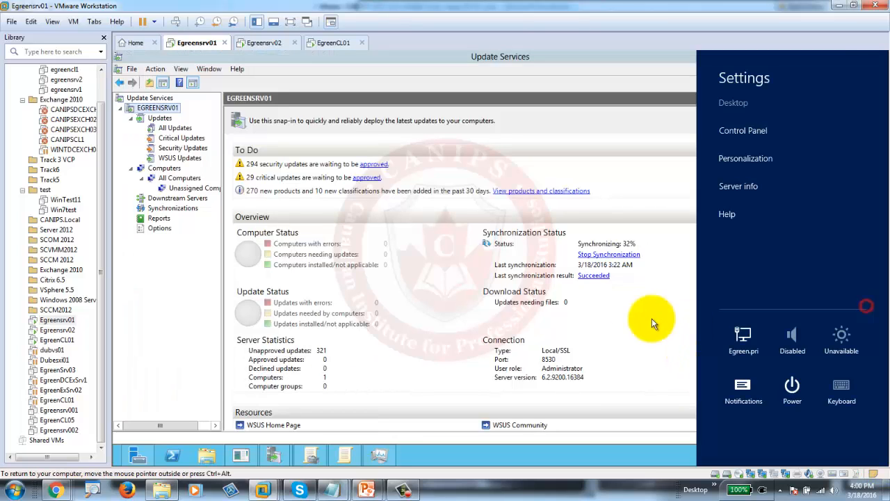
pyautogui.click(792, 386)
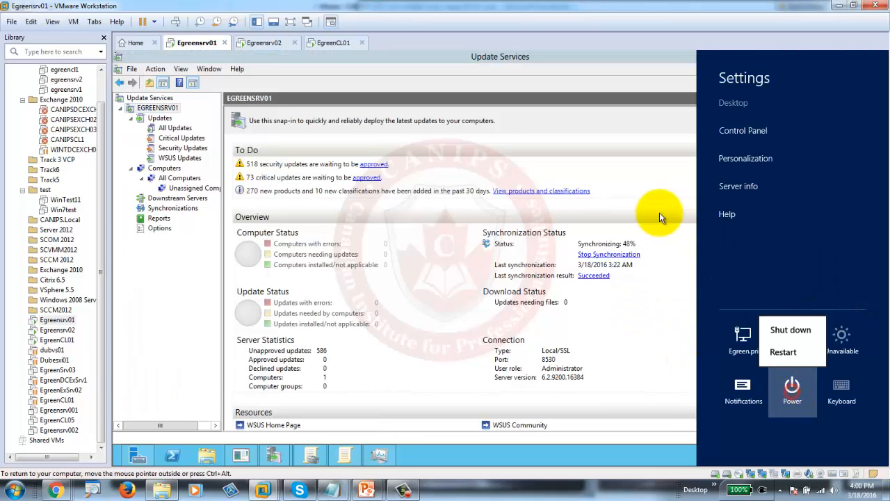
pyautogui.click(786, 331)
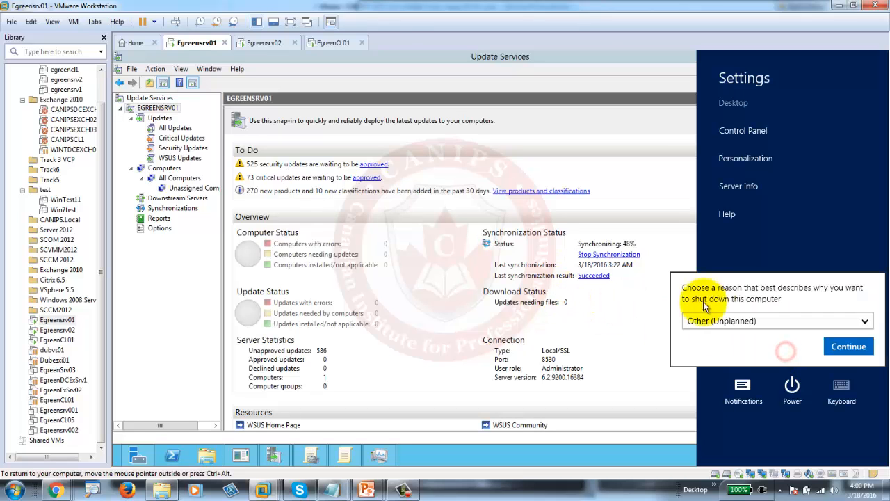
pyautogui.click(804, 323)
pyautogui.click(793, 365)
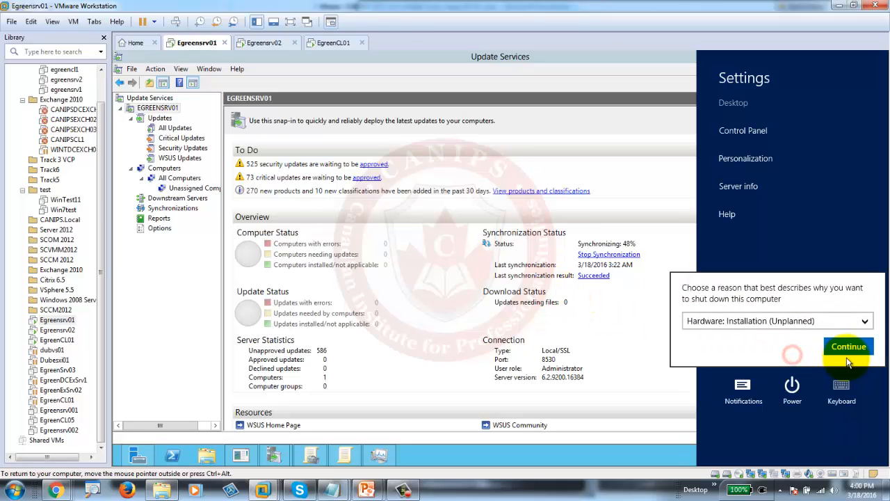
pyautogui.click(848, 346)
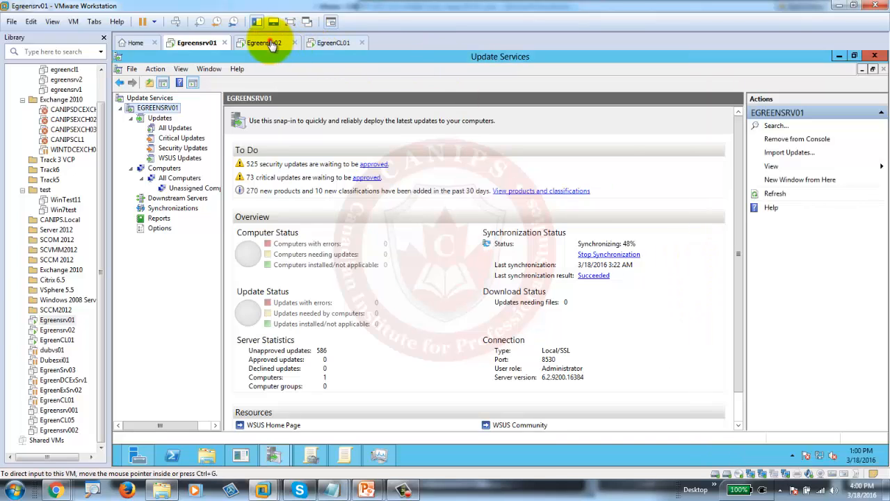
pyautogui.click(268, 42)
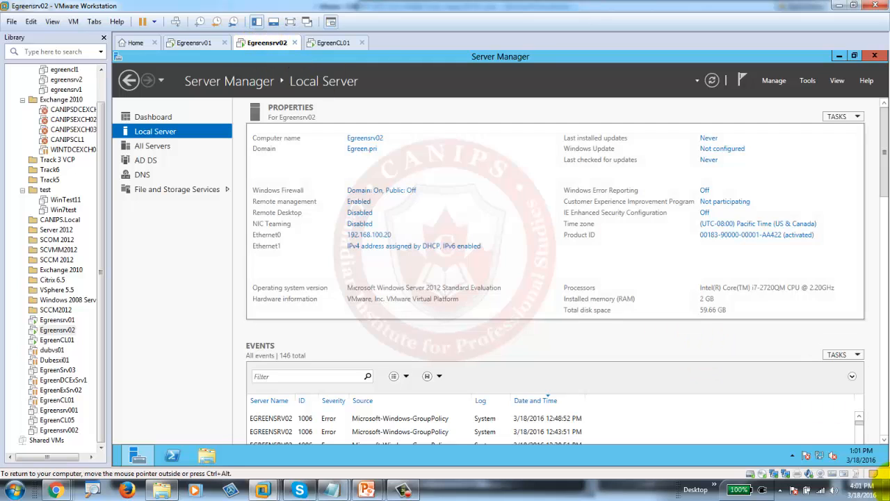
# - Restart Egreensrv02 with the shutdown reason Hardware: Installation (Unplanned)
pyautogui.moveTo(873, 458)
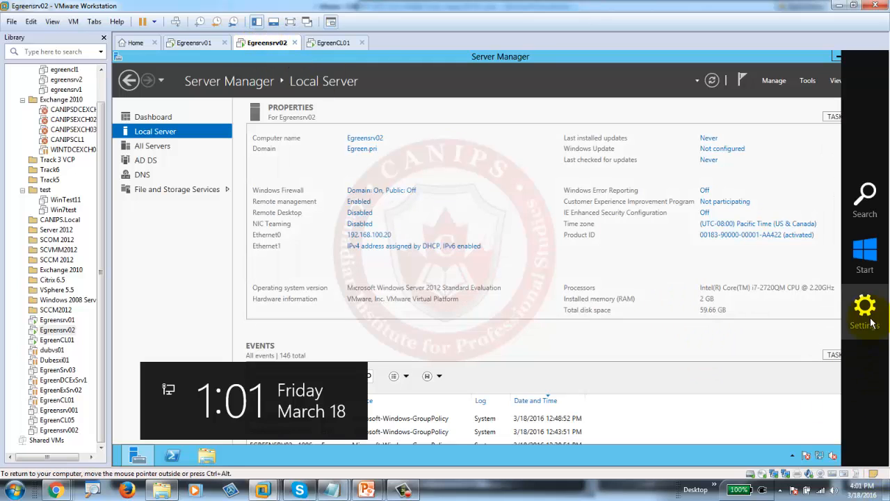
pyautogui.click(871, 320)
pyautogui.click(792, 386)
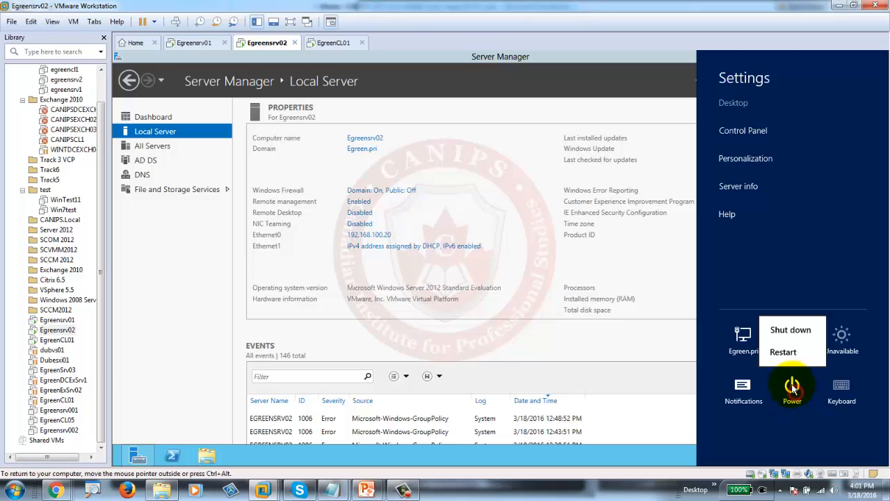
pyautogui.click(788, 353)
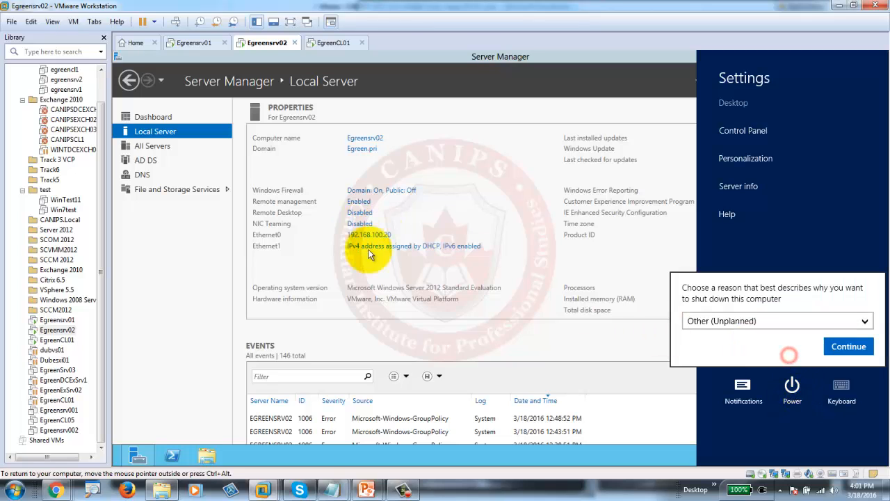
pyautogui.click(727, 325)
pyautogui.click(764, 366)
pyautogui.click(795, 344)
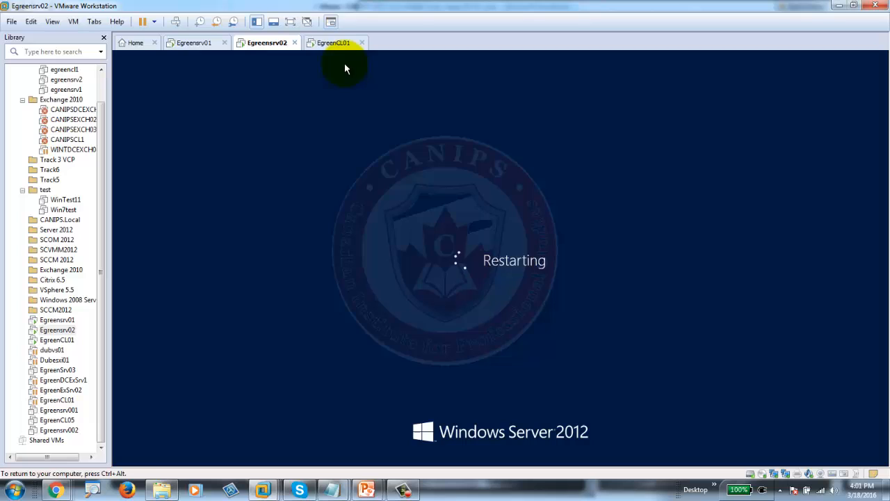
# - Restart the Windows 7 client EgreenCL01 from its Start menu
pyautogui.click(326, 43)
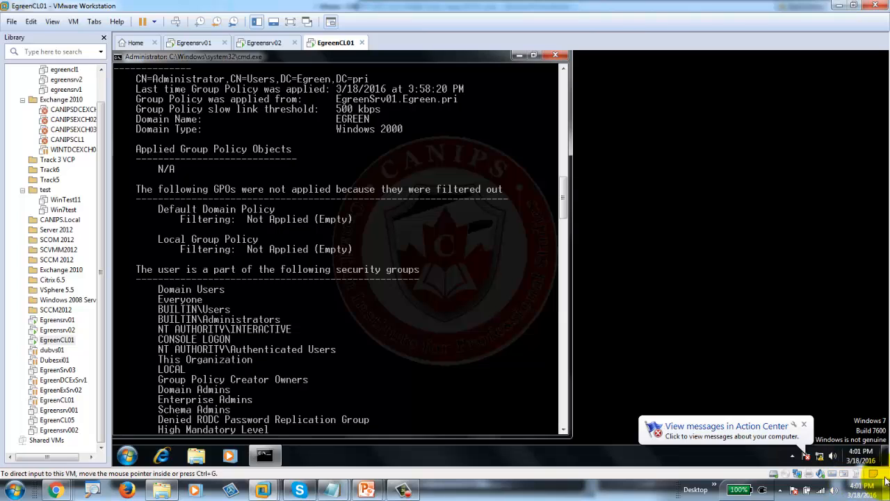
pyautogui.click(127, 455)
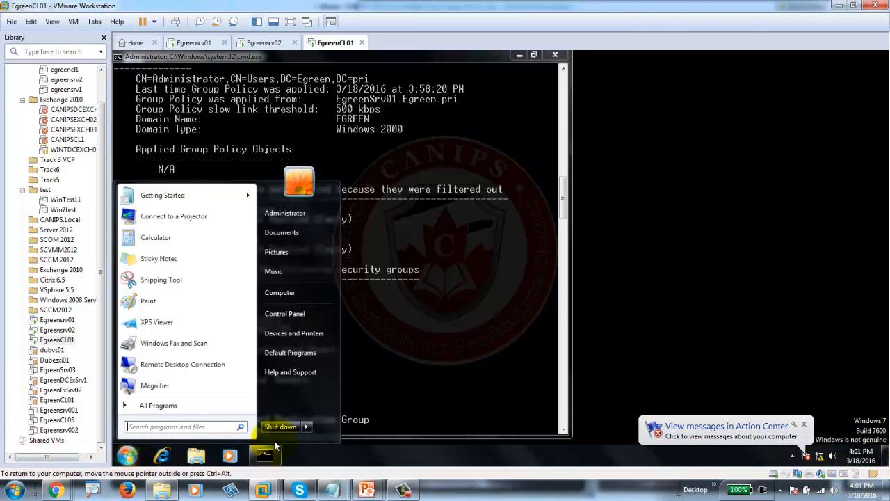
pyautogui.moveTo(306, 427)
pyautogui.click(347, 412)
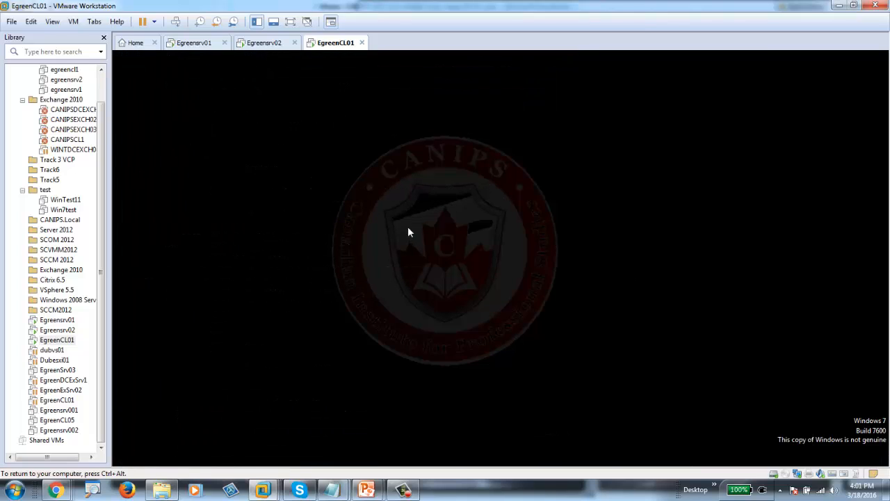
# - Force Egreensrv01 to restart anyway and return to its Update Services console
pyautogui.click(190, 43)
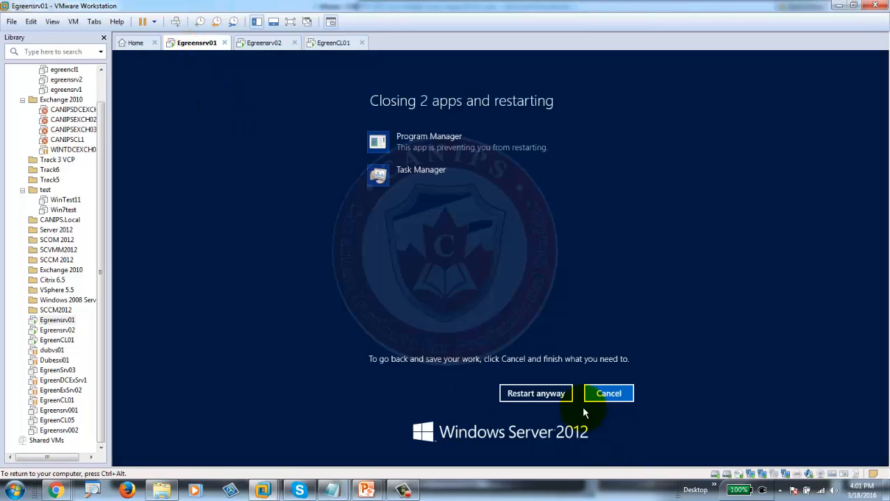
pyautogui.click(532, 395)
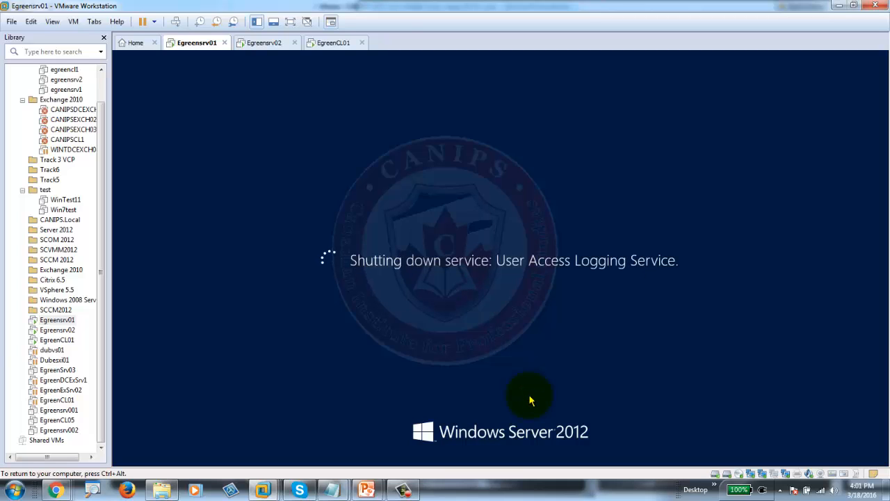
pyautogui.click(407, 491)
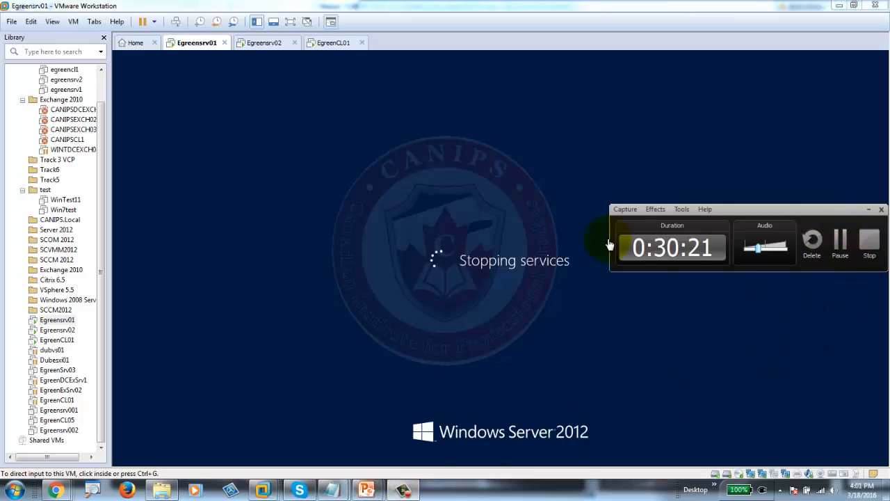
pyautogui.click(840, 240)
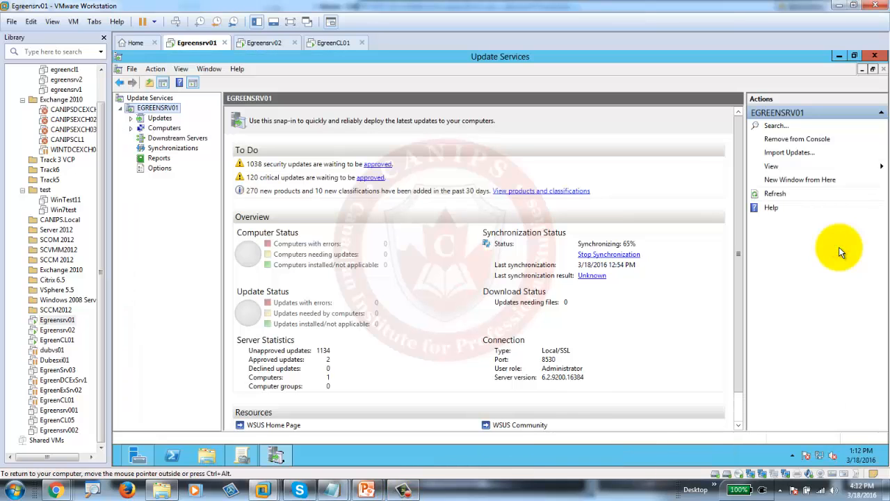
# - Open a Command Prompt on EgreenCL01 by searching for cmd in the Start menu
pyautogui.click(334, 42)
pyautogui.click(125, 457)
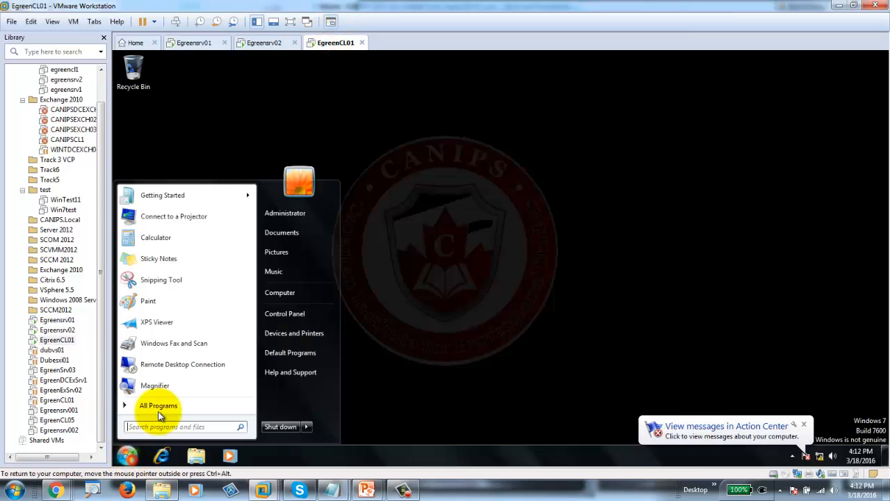
pyautogui.click(189, 426)
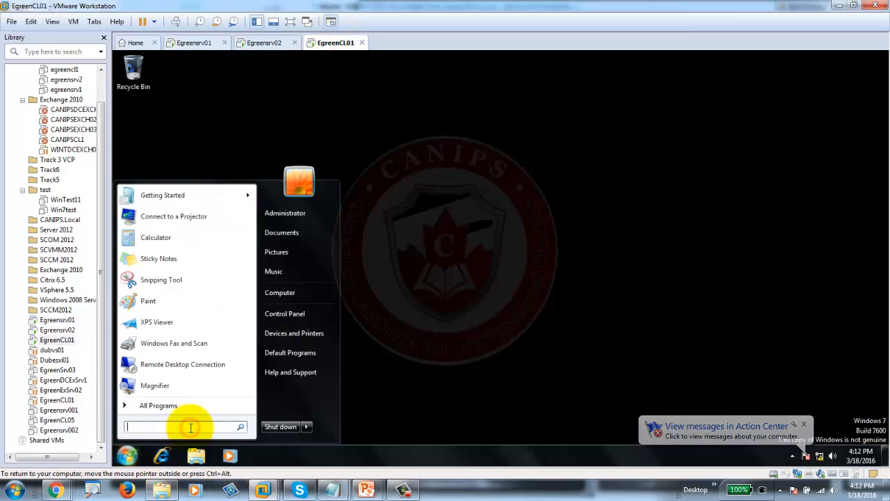
pyautogui.write('cmd')
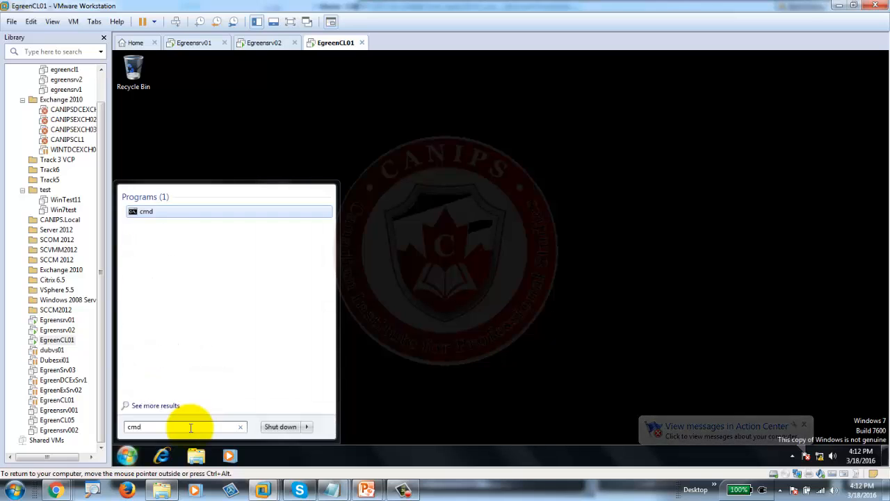
pyautogui.press('Return')
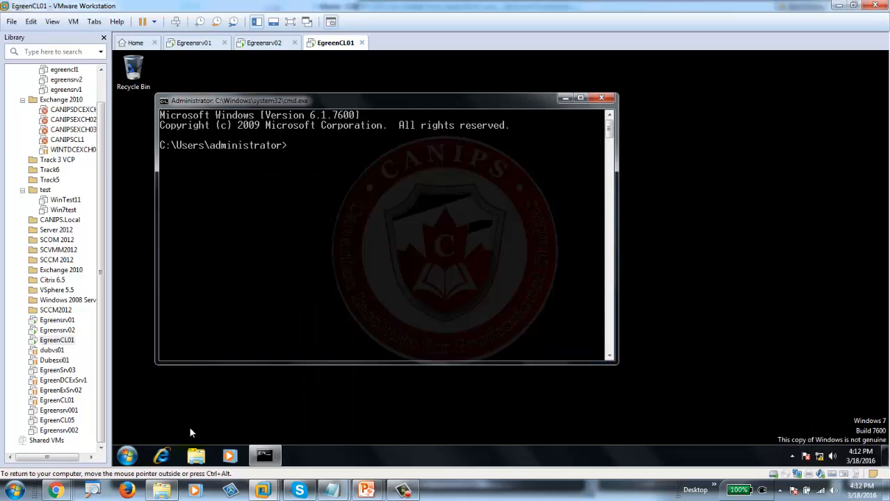
# - Run gpupdate and scroll up to read the policy update failures
pyautogui.write('gpupdate')
pyautogui.press('Return')
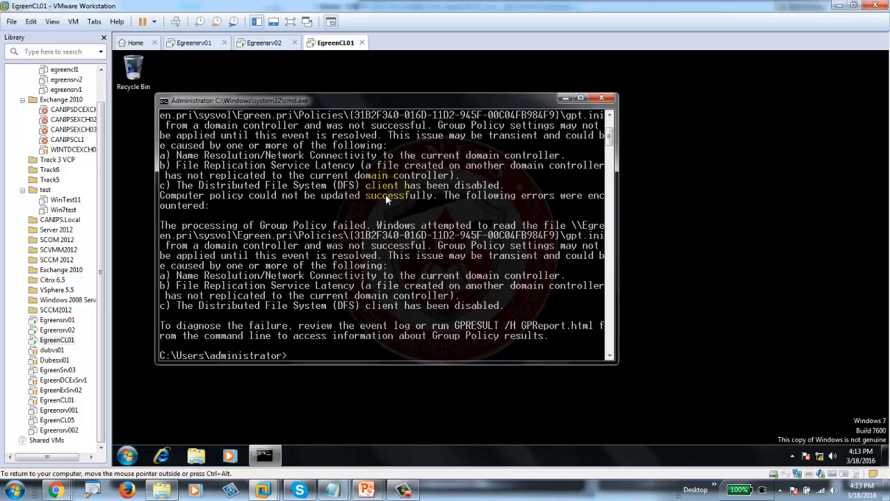
pyautogui.scroll(4, 385, 194)
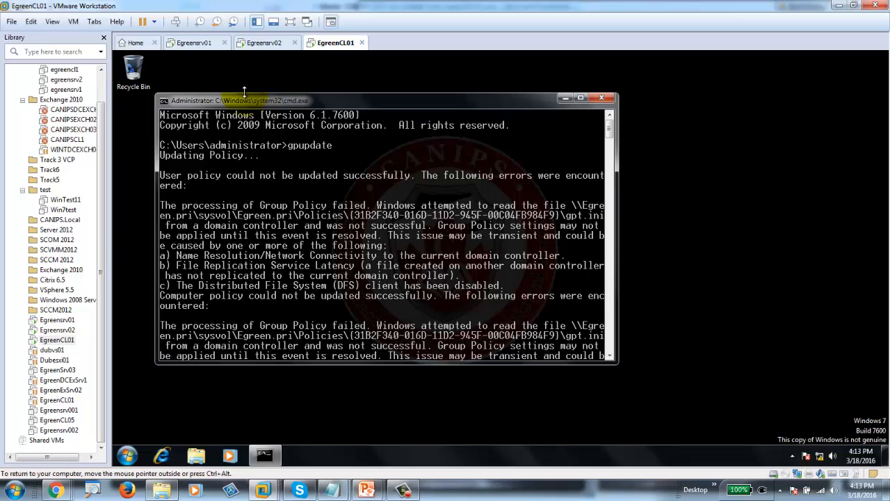
pyautogui.click(186, 43)
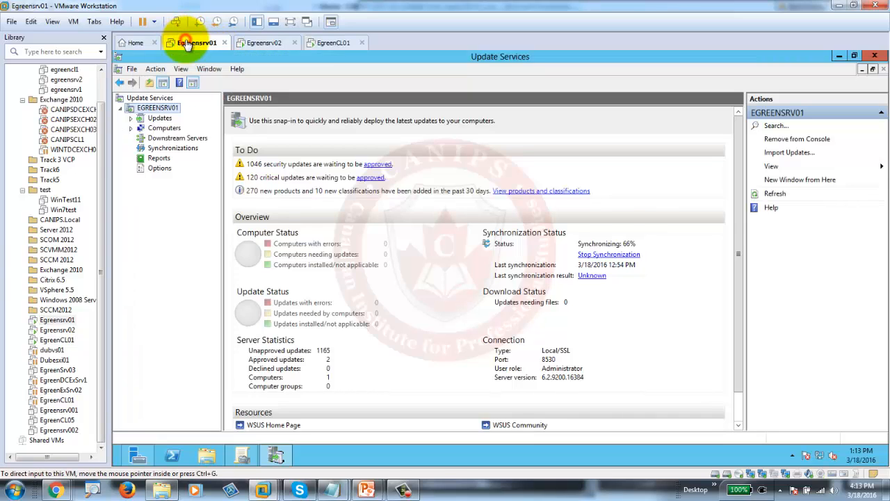
pyautogui.click(241, 455)
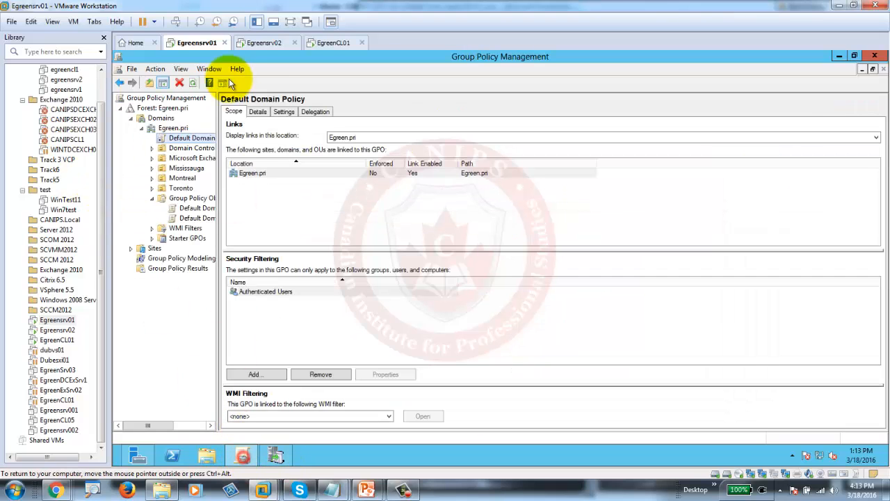
pyautogui.rightClick(172, 133)
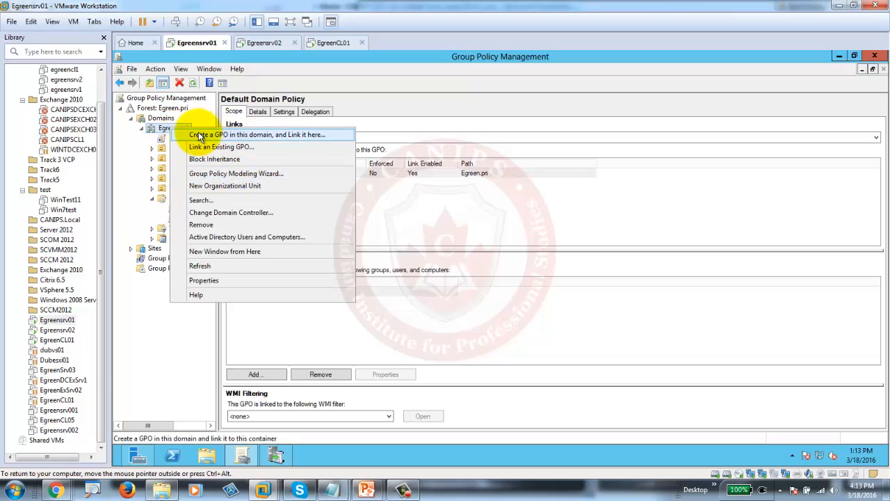
pyautogui.click(161, 207)
pyautogui.click(183, 200)
pyautogui.rightClick(185, 202)
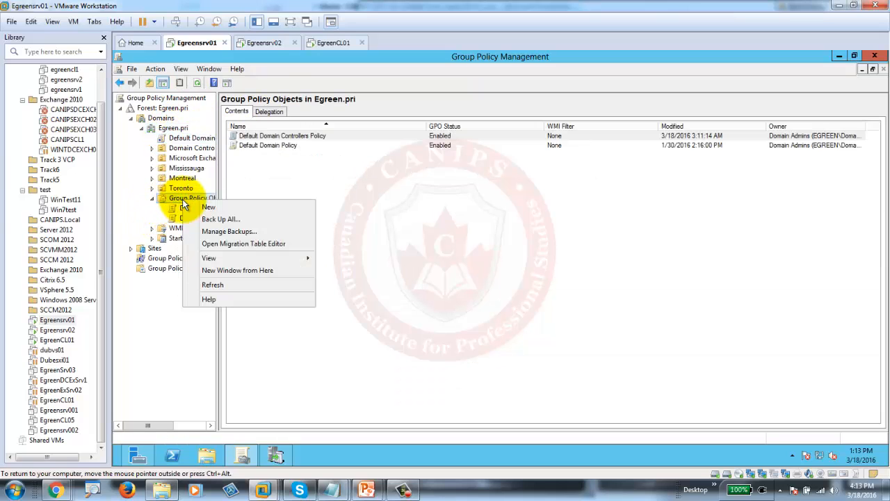
pyautogui.click(217, 207)
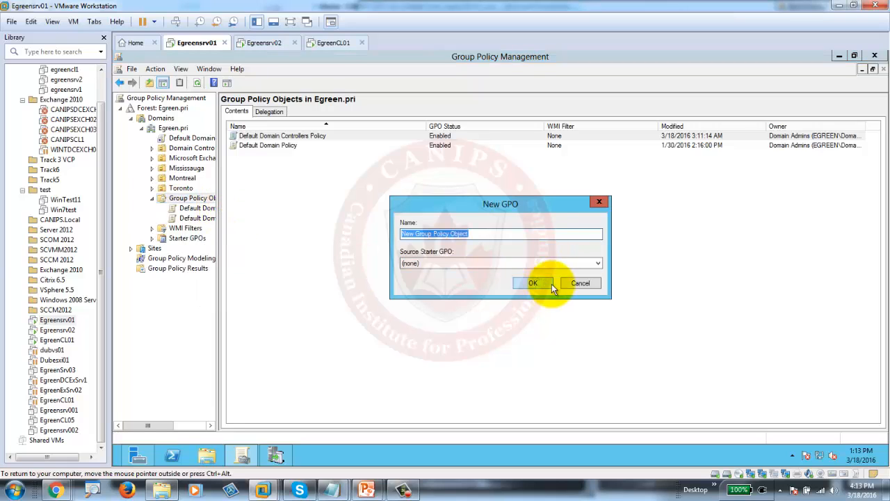
pyautogui.click(580, 283)
pyautogui.click(172, 129)
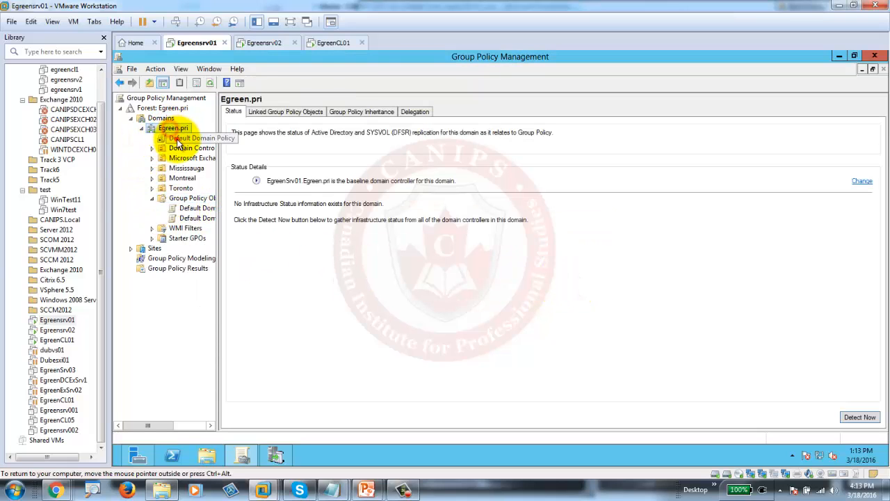
pyautogui.click(178, 139)
pyautogui.click(577, 273)
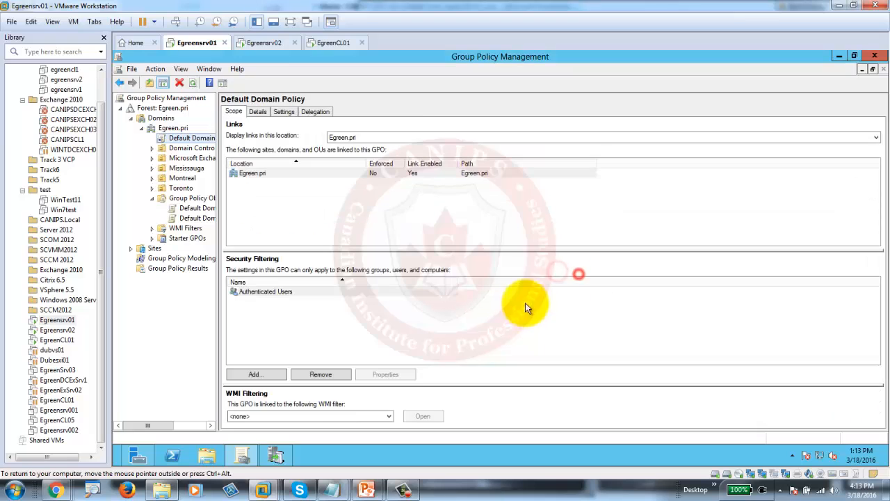
pyautogui.click(333, 42)
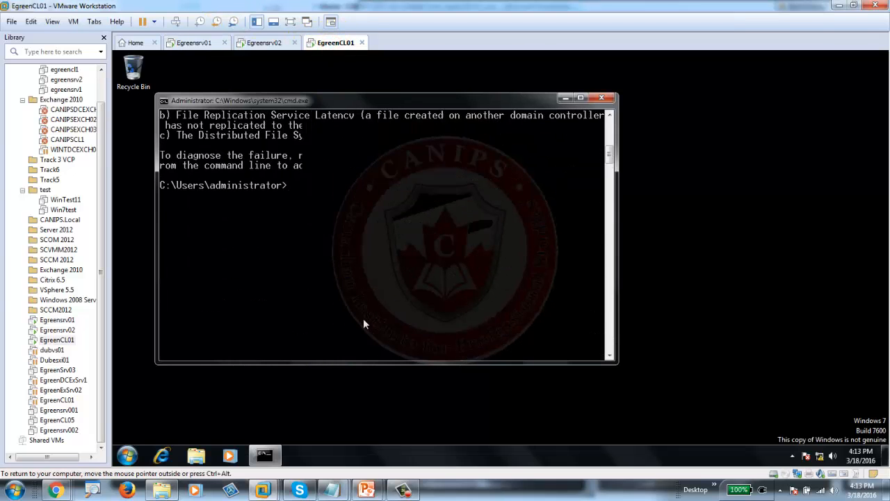
# - Run gpupdate /force on EgreenCL01 twice, both reporting policy could not be updated
pyautogui.press('Return')
pyautogui.press('Return')
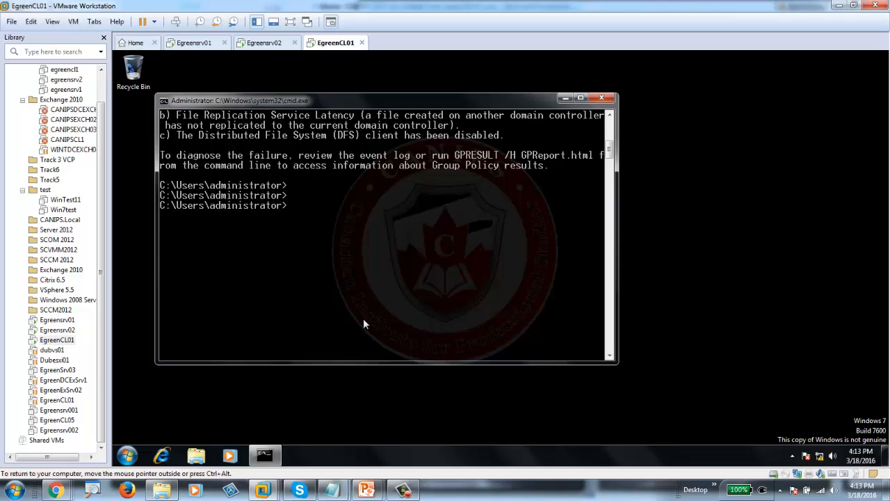
pyautogui.write('gpupdate /force')
pyautogui.press('Return')
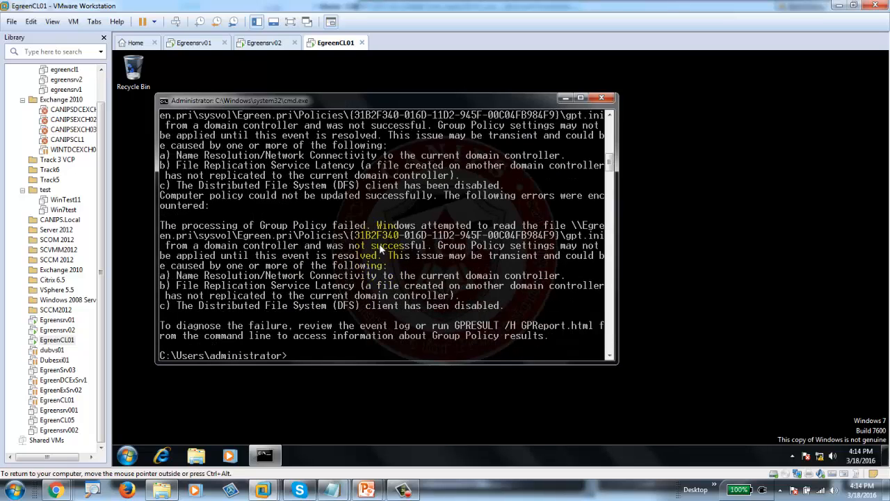
pyautogui.press('Return')
pyautogui.press('Return')
pyautogui.press('Up')
pyautogui.press('Return')
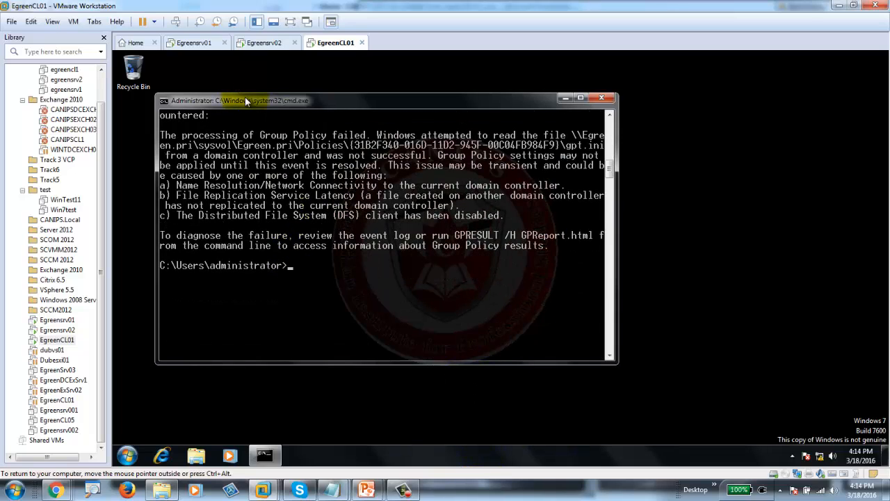
# - Open Computer's system properties and its computer name and domain settings on EgreenCL01
pyautogui.click(198, 456)
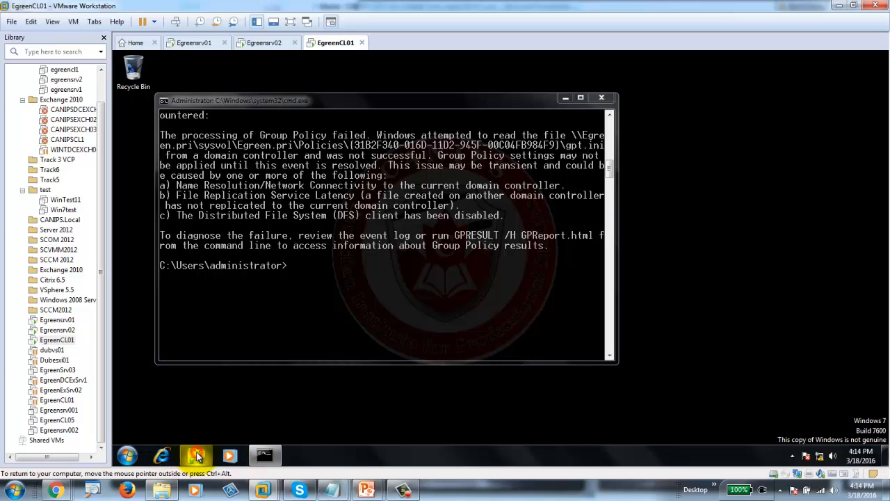
pyautogui.rightClick(298, 278)
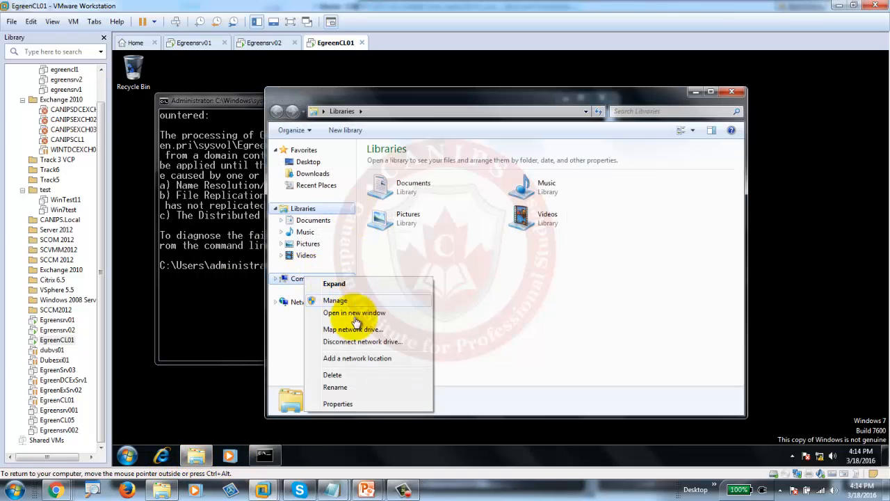
pyautogui.click(358, 403)
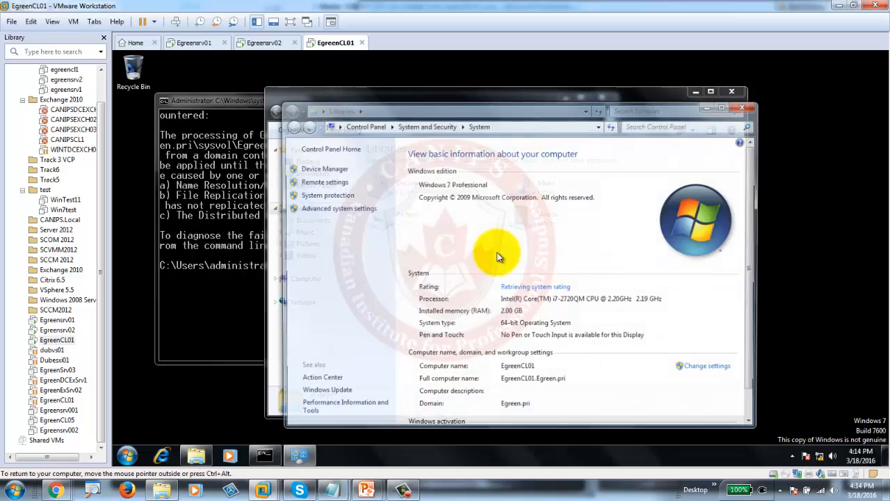
pyautogui.click(705, 375)
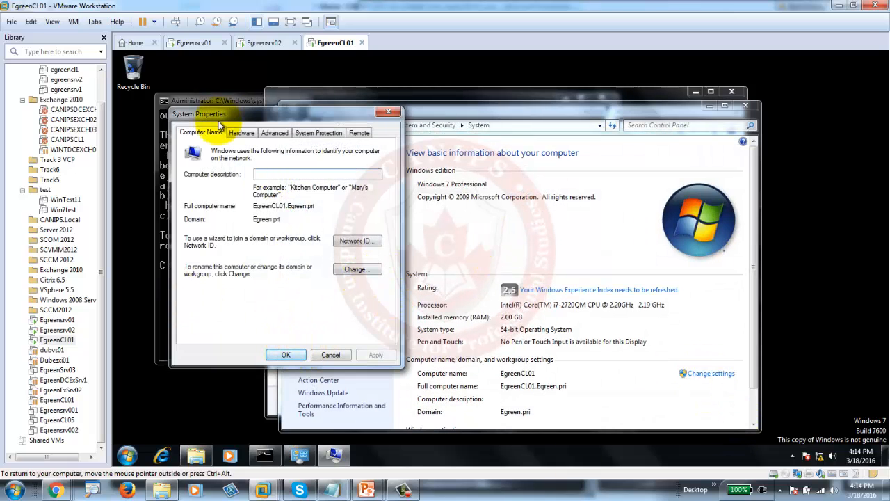
# - Move EgreenCL01 from the Egreen.pri domain to workgroup AAA
pyautogui.click(352, 269)
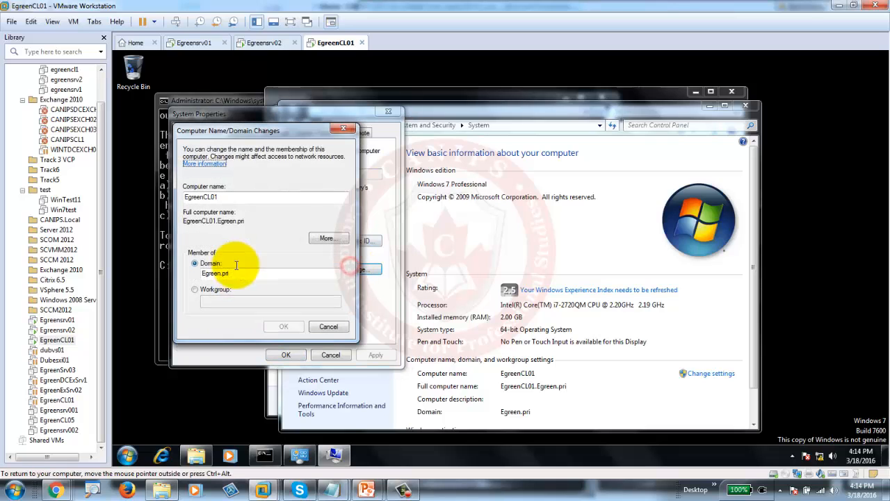
pyautogui.click(235, 270)
pyautogui.click(201, 288)
pyautogui.click(232, 300)
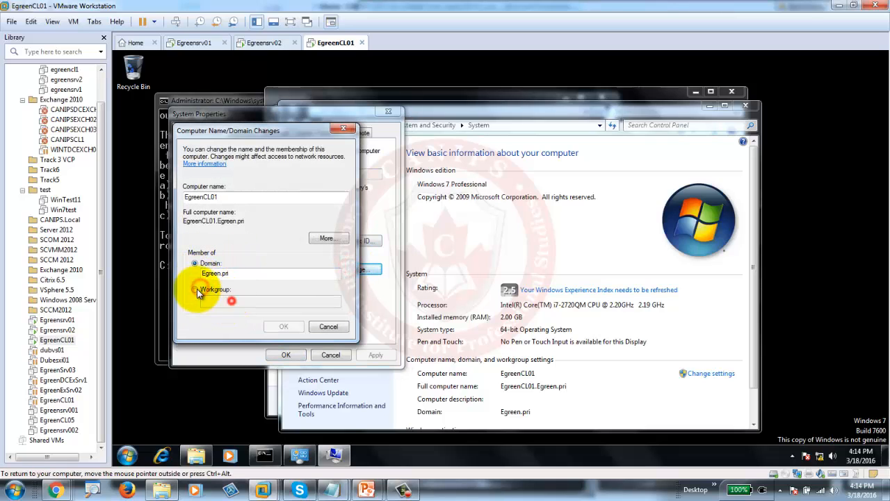
pyautogui.click(197, 289)
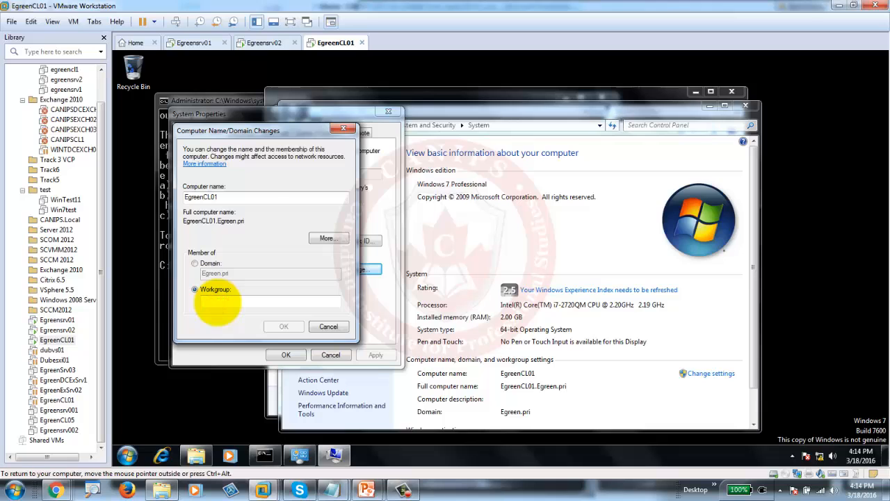
pyautogui.write('AAA')
pyautogui.click(286, 326)
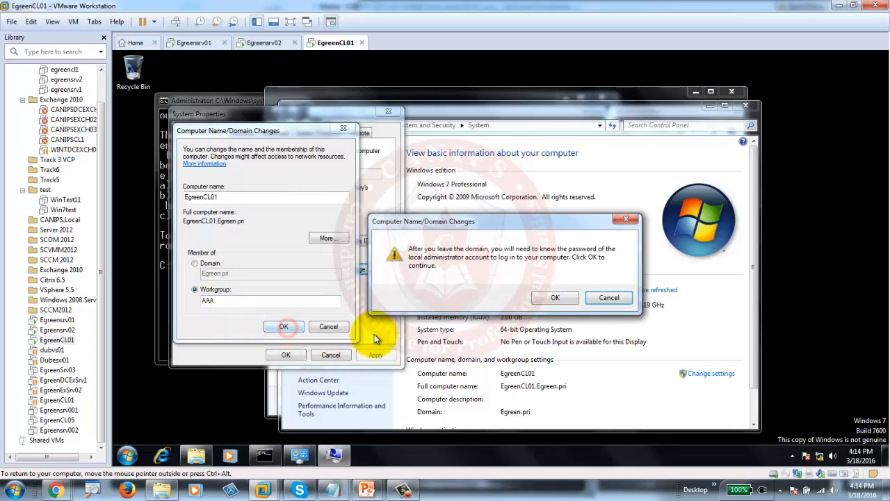
pyautogui.click(560, 297)
pyautogui.click(291, 330)
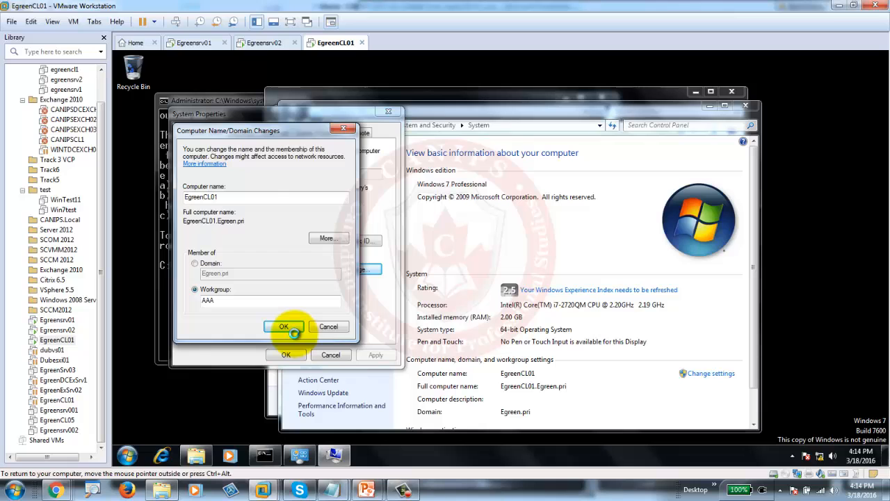
# - Acknowledge the workgroup AAA welcome and restart the Windows 7 client now
pyautogui.click(539, 293)
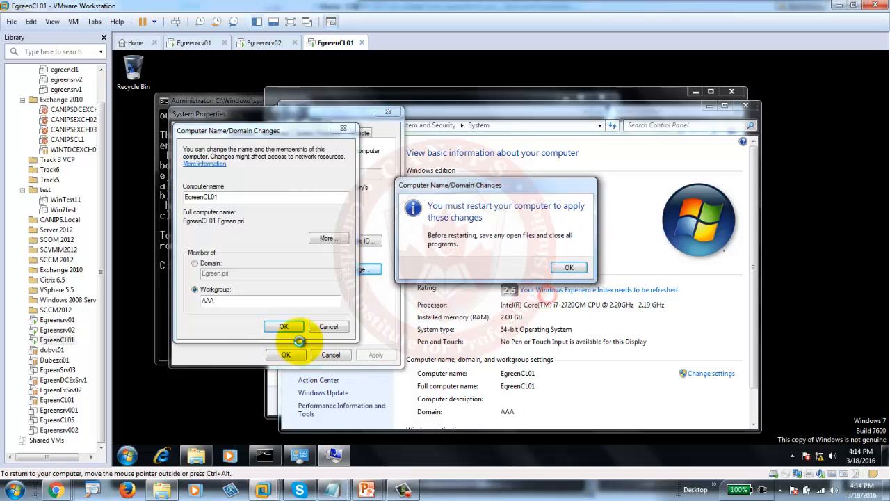
pyautogui.click(570, 269)
pyautogui.click(288, 356)
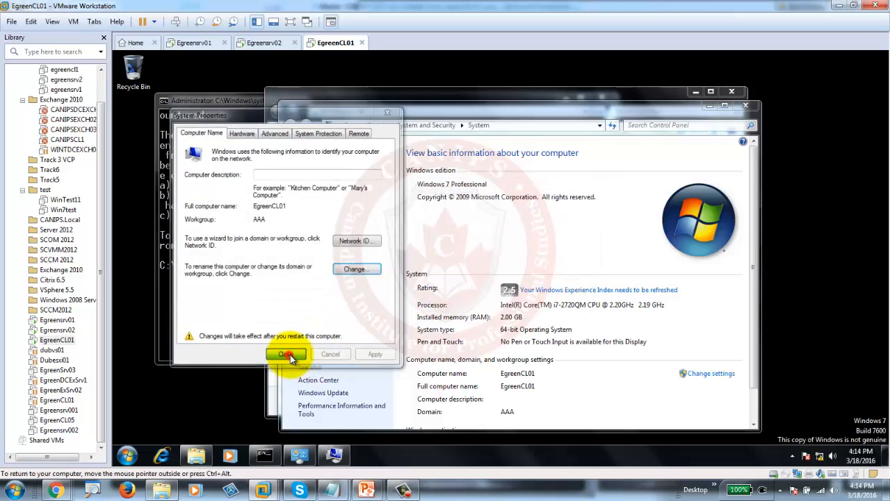
pyautogui.click(502, 267)
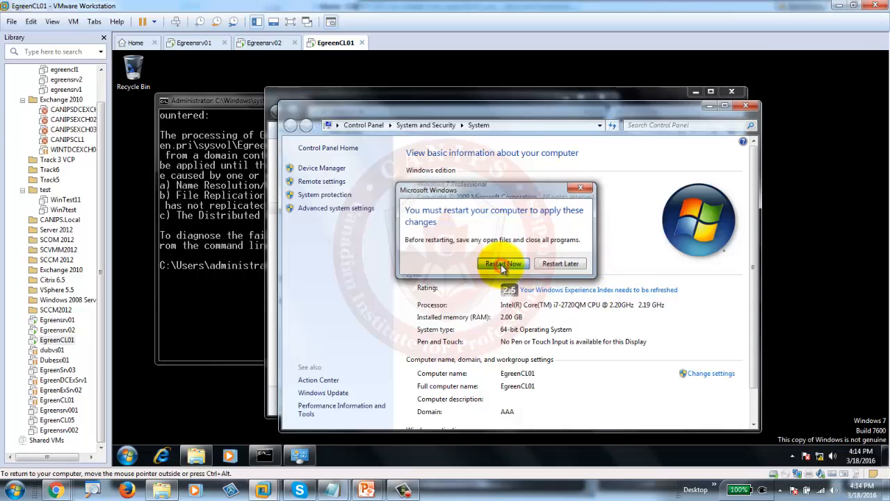
# - Create a new GPO named 'WSUS New Setting' under Group Policy Objects on Egreensrv01
pyautogui.click(258, 44)
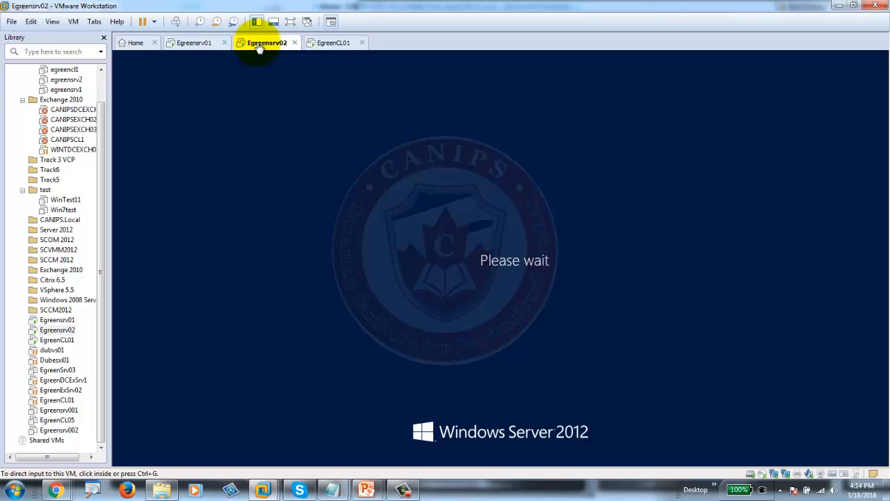
pyautogui.click(190, 42)
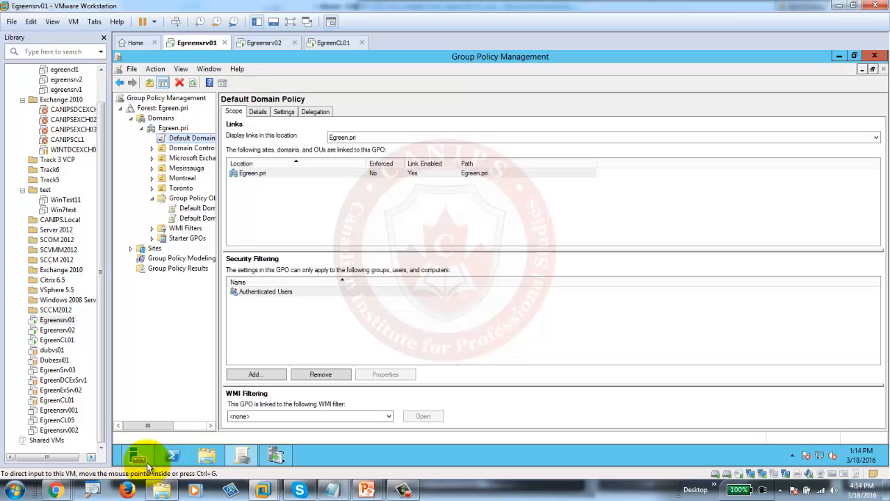
pyautogui.rightClick(181, 199)
pyautogui.click(209, 203)
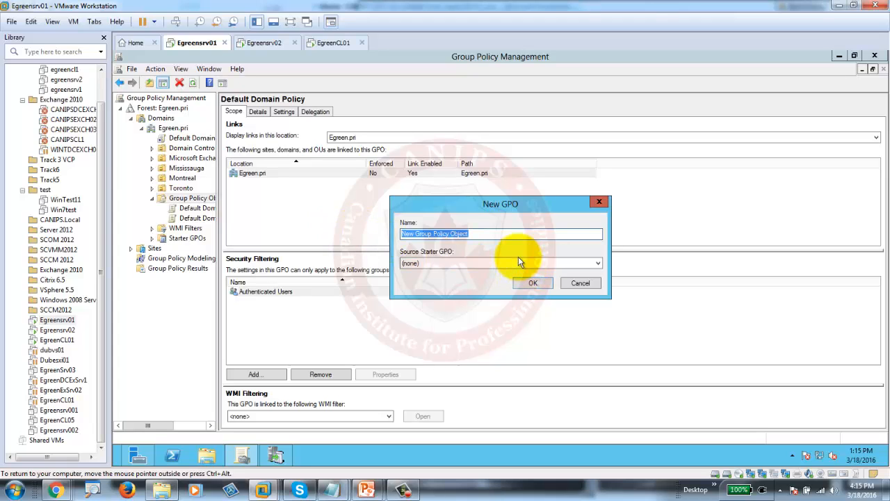
pyautogui.write('WSUS New Se')
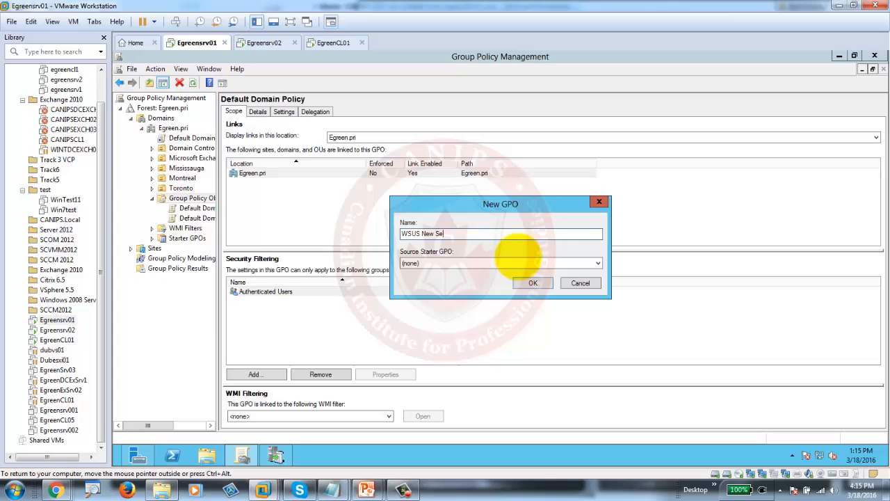
pyautogui.write('tting')
pyautogui.press('Return')
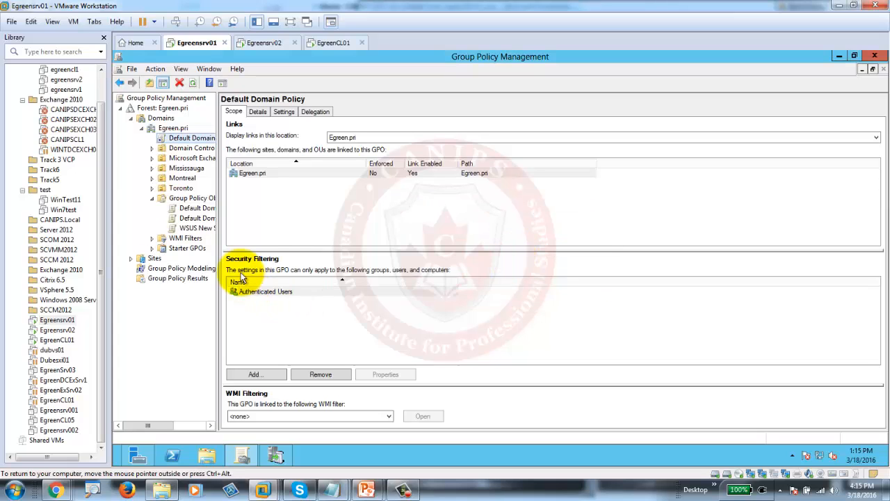
pyautogui.click(195, 229)
pyautogui.rightClick(196, 229)
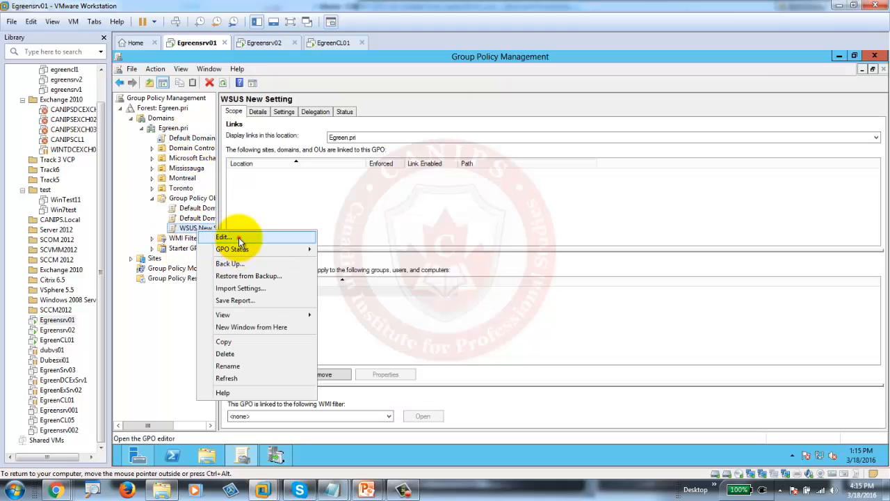
# - Edit WSUS New Setting and browse to Computer Configuration's Windows Components > Windows Update settings
pyautogui.click(239, 237)
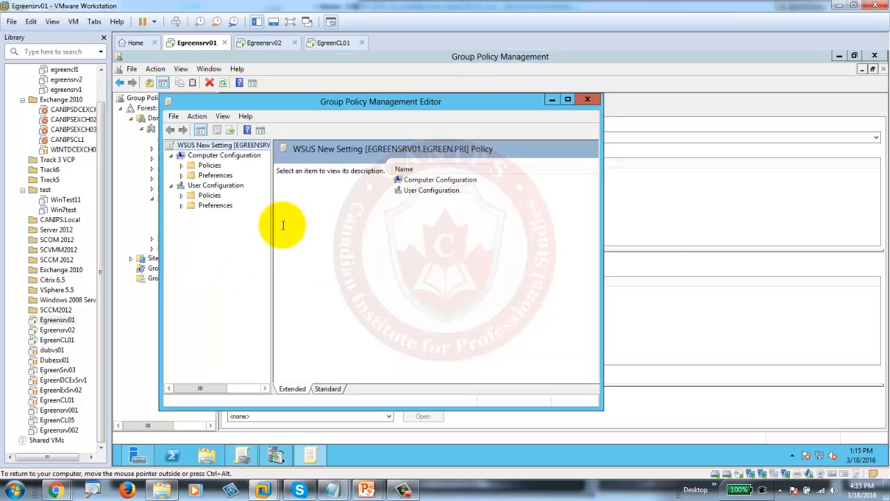
pyautogui.click(181, 166)
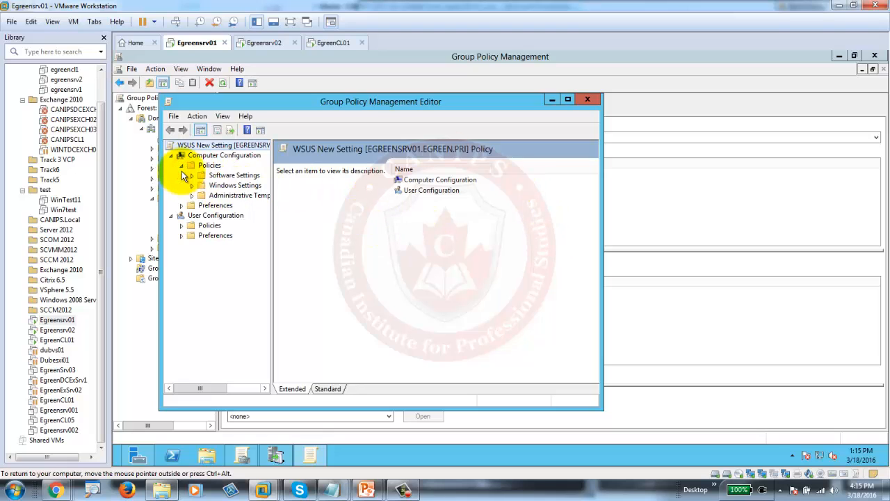
pyautogui.doubleClick(348, 104)
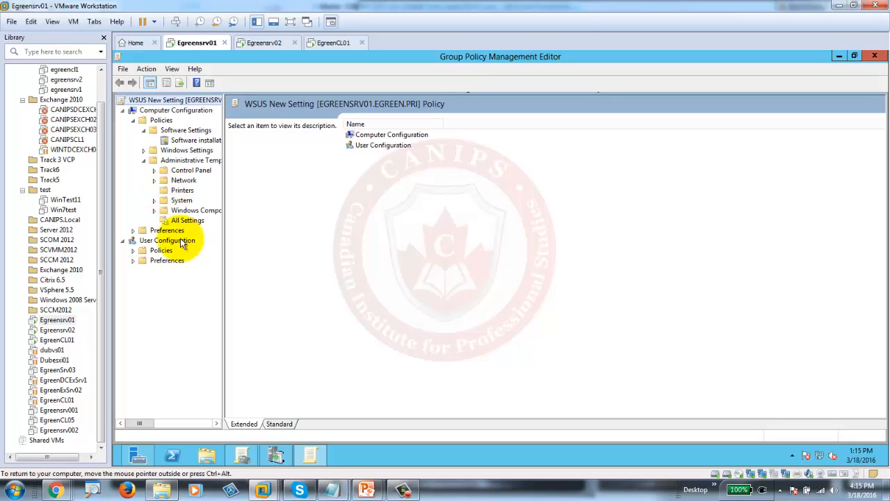
pyautogui.click(154, 210)
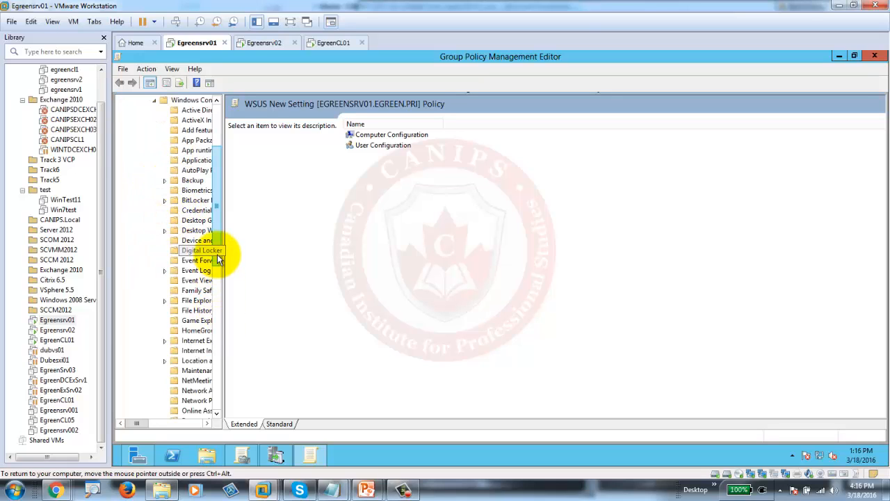
pyautogui.moveTo(218, 253); pyautogui.dragTo(216, 411)
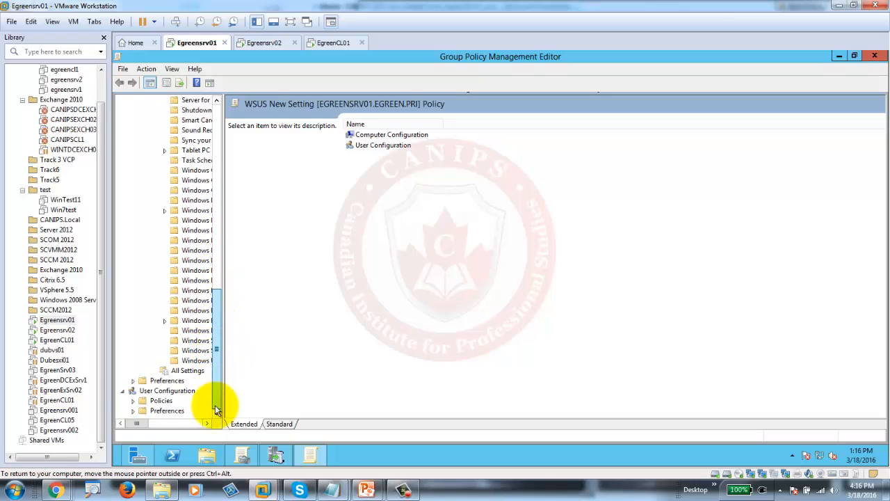
pyautogui.click(194, 360)
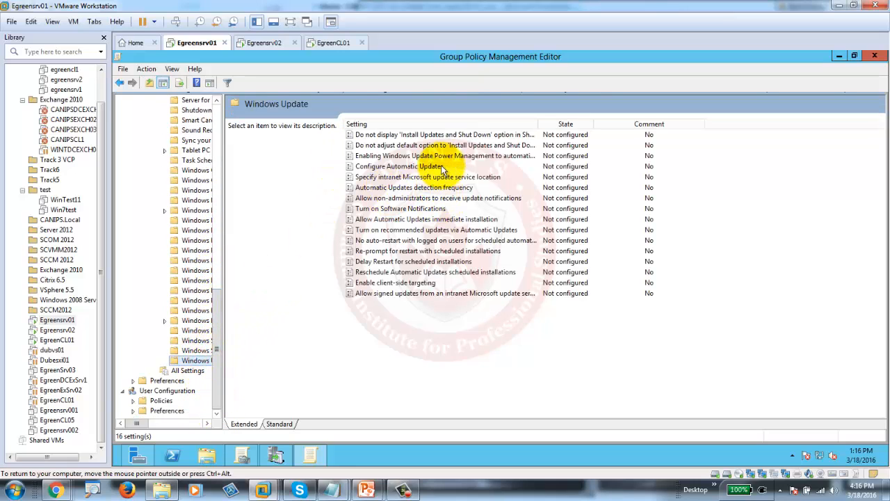
# - Enable the Configure Automatic Updates policy
pyautogui.doubleClick(404, 168)
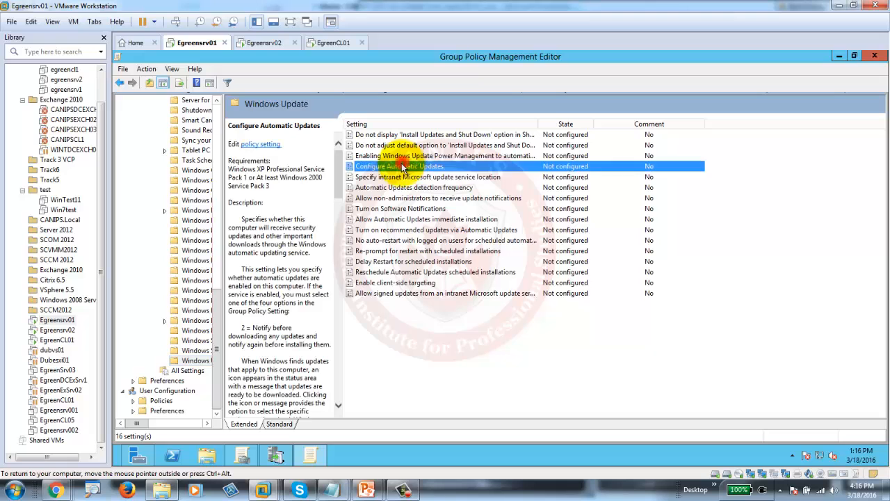
pyautogui.click(184, 179)
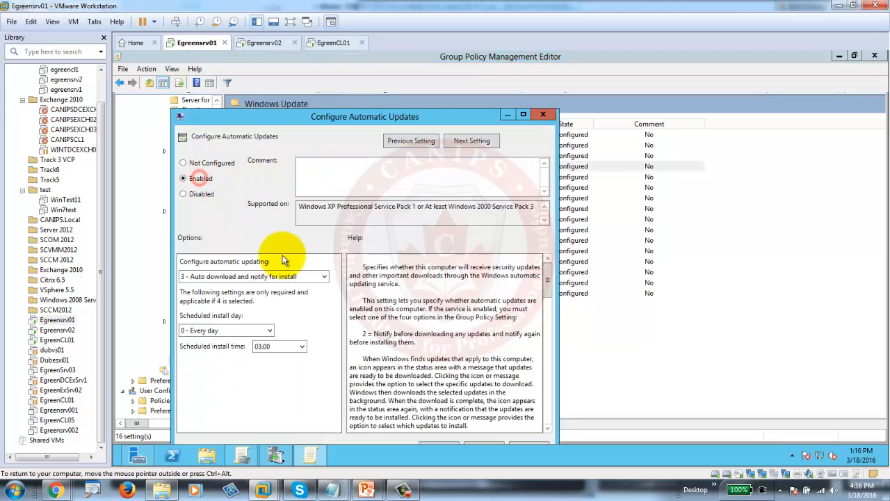
pyautogui.moveTo(465, 118); pyautogui.dragTo(492, 77)
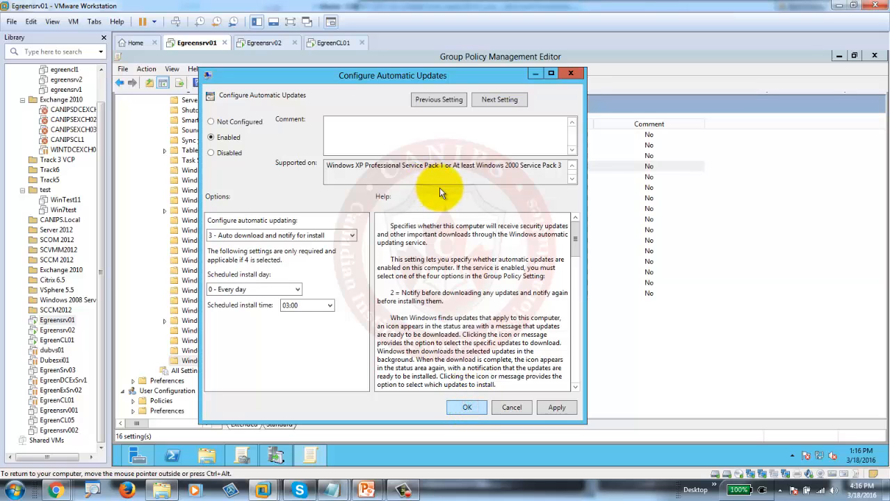
pyautogui.press('Return')
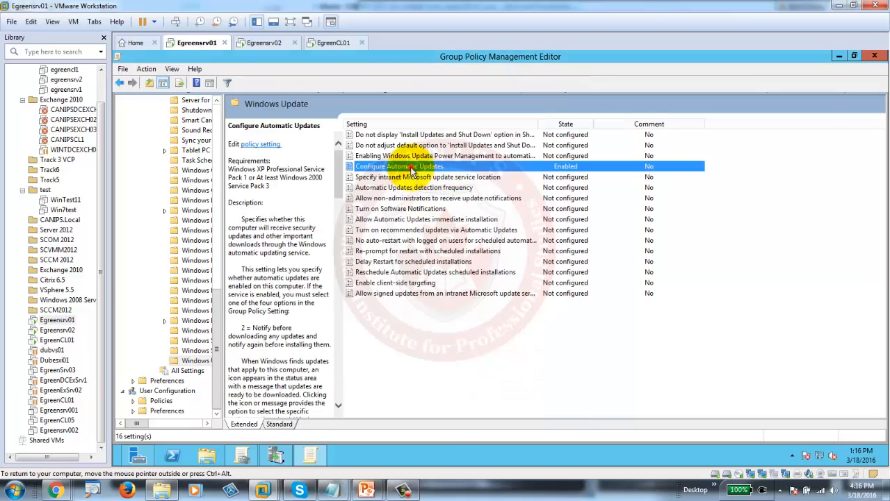
pyautogui.doubleClick(413, 177)
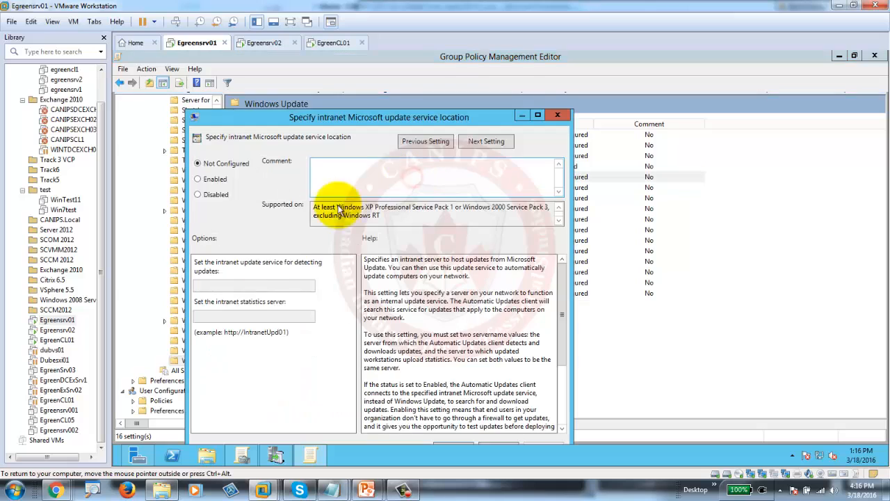
pyautogui.click(207, 178)
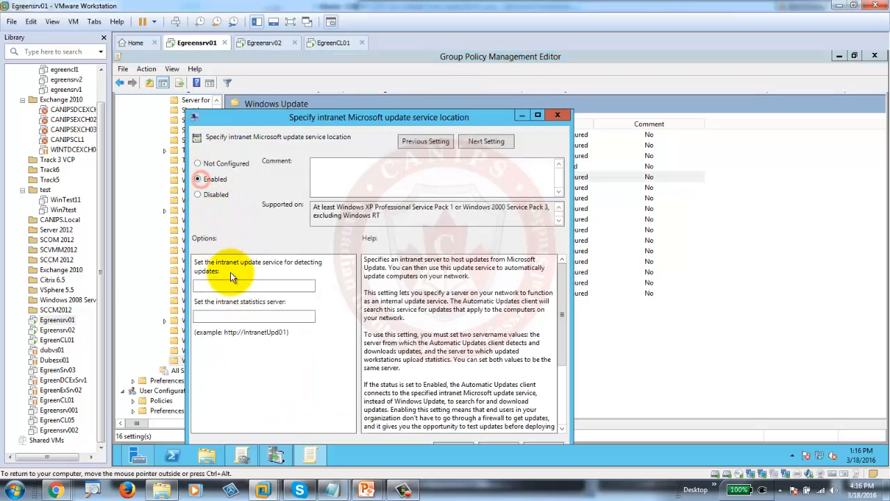
pyautogui.click(230, 285)
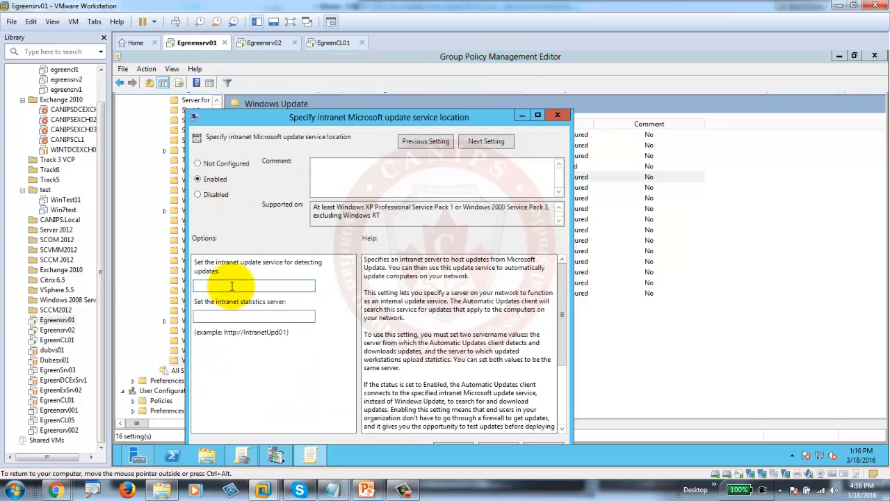
pyautogui.write('http://egreensrv01.egreen.pri:8530')
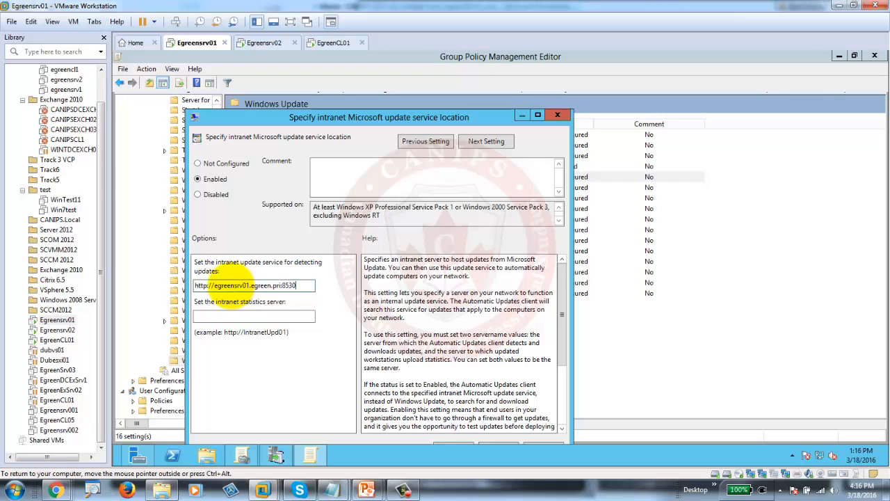
pyautogui.hotkey('ctrl', 'a')
pyautogui.hotkey('ctrl', 'c')
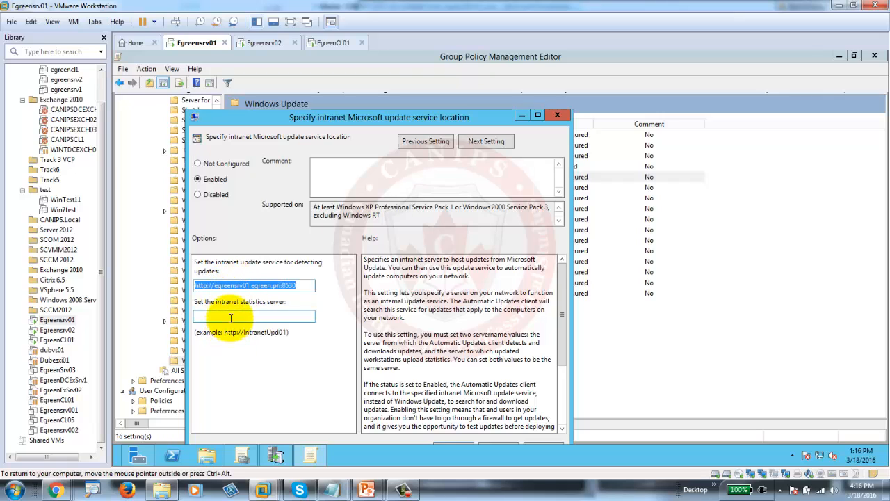
pyautogui.click(230, 317)
pyautogui.hotkey('ctrl', 'v')
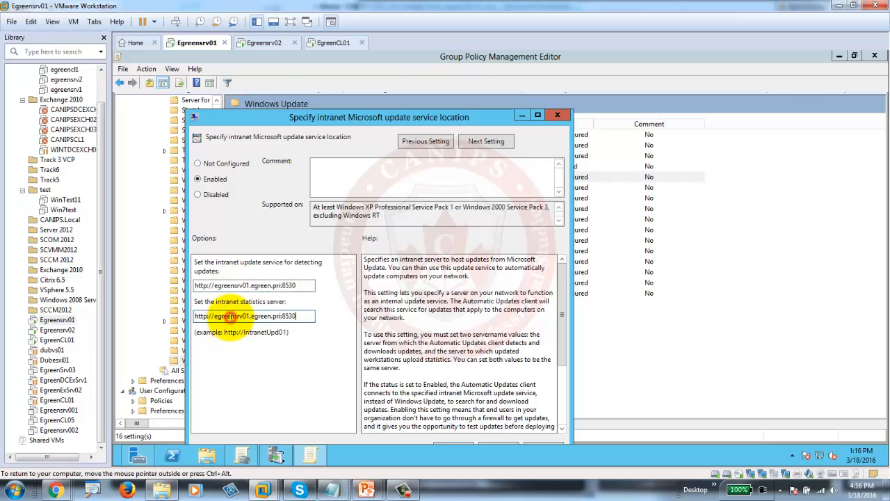
pyautogui.doubleClick(442, 116)
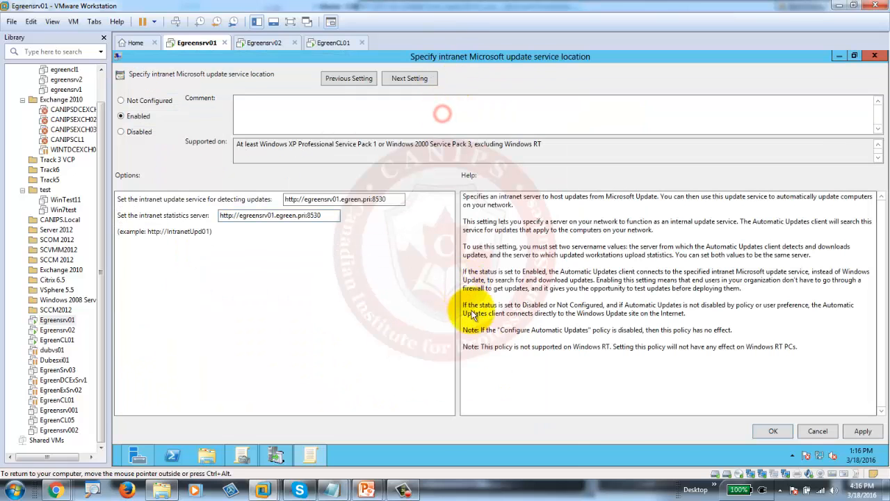
pyautogui.click(774, 431)
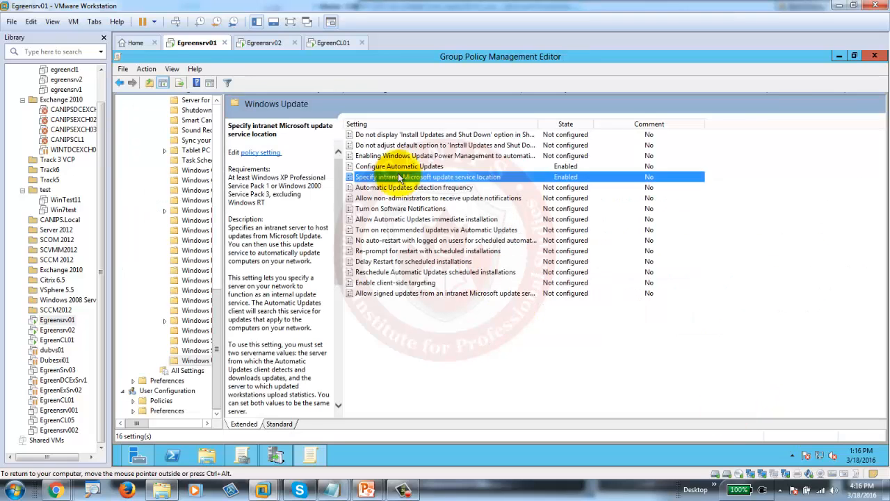
# - Enable Allow non-administrators to receive update notifications and close the policy editor
pyautogui.doubleClick(403, 200)
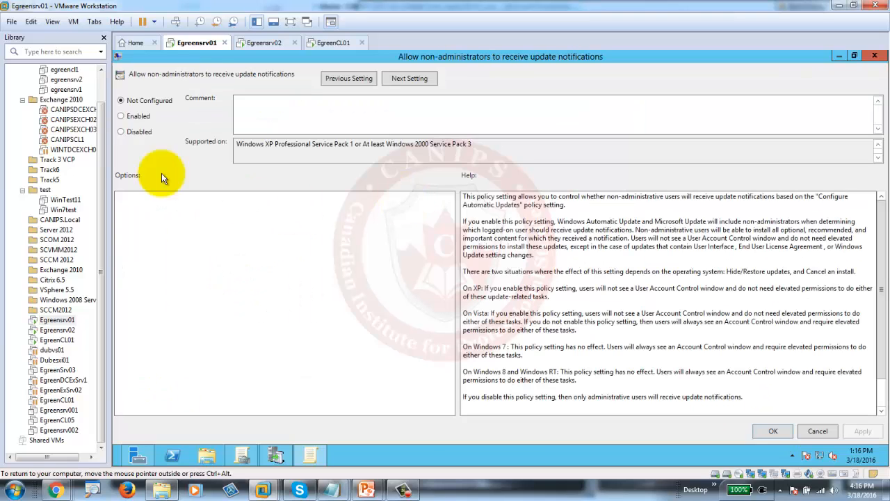
pyautogui.click(123, 118)
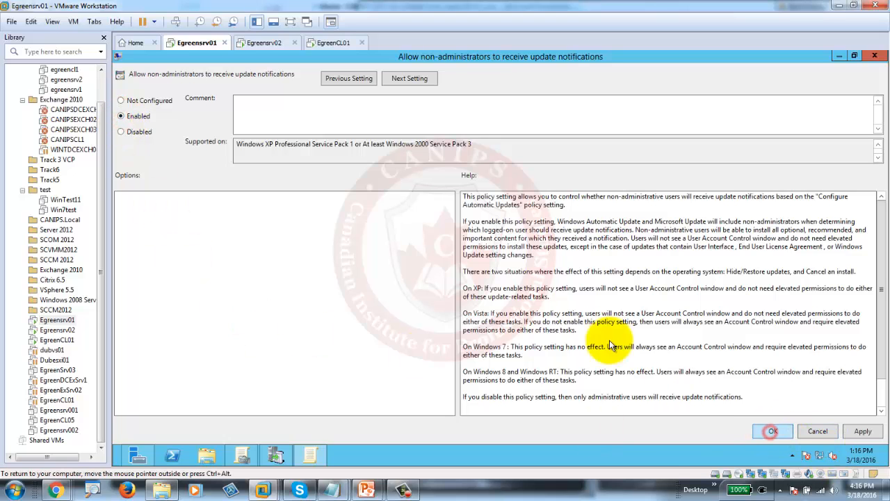
pyautogui.click(773, 430)
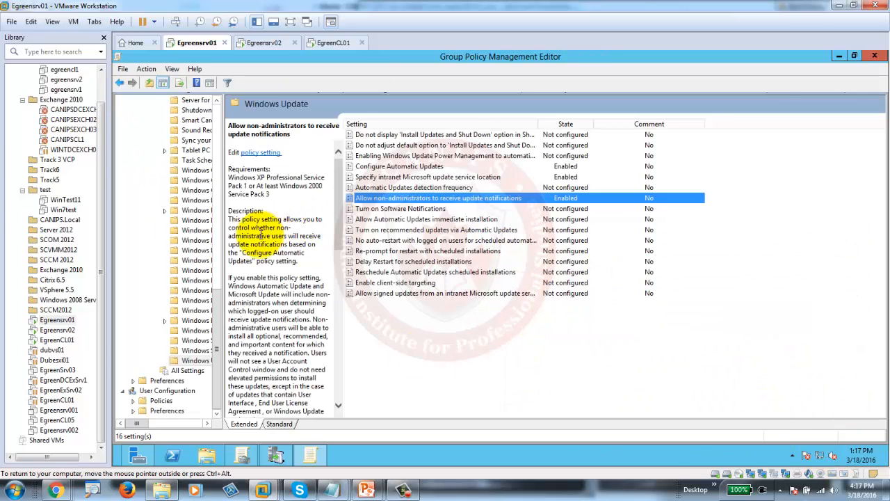
pyautogui.click(871, 54)
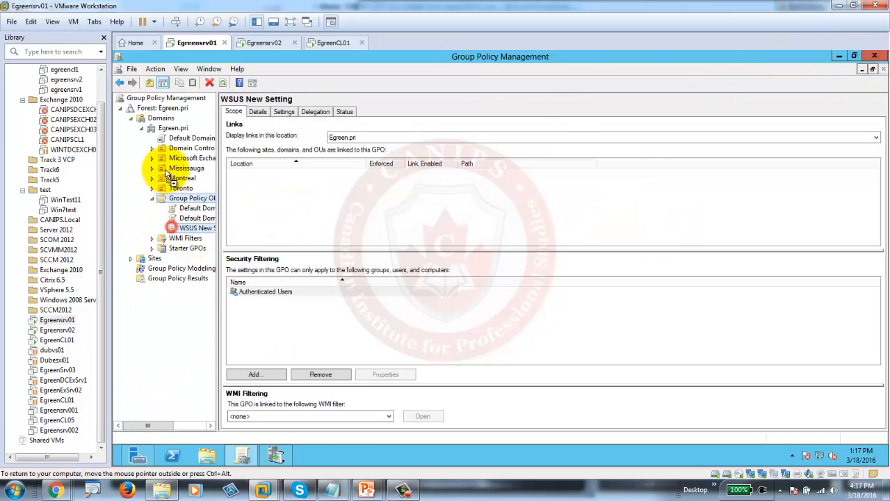
# - Link WSUS New Setting to the Egreen.pri domain and run gpupdate successfully on Egreensrv01
pyautogui.moveTo(197, 228); pyautogui.dragTo(172, 132)
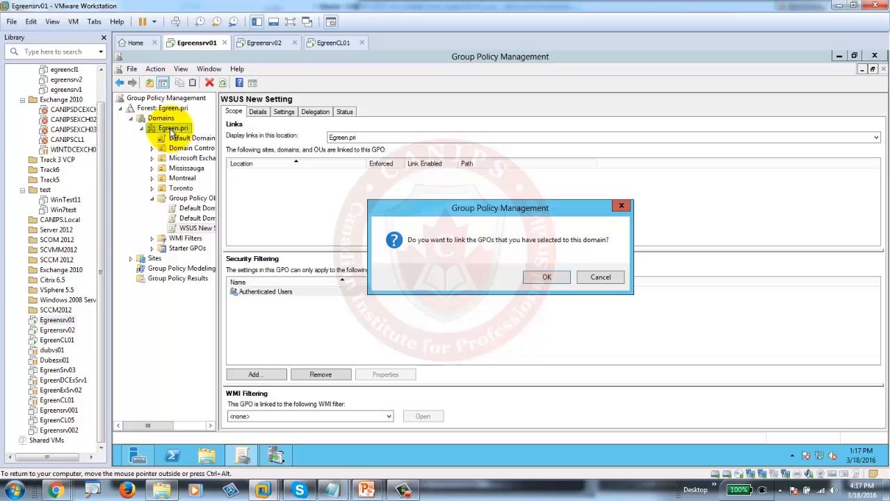
pyautogui.click(546, 275)
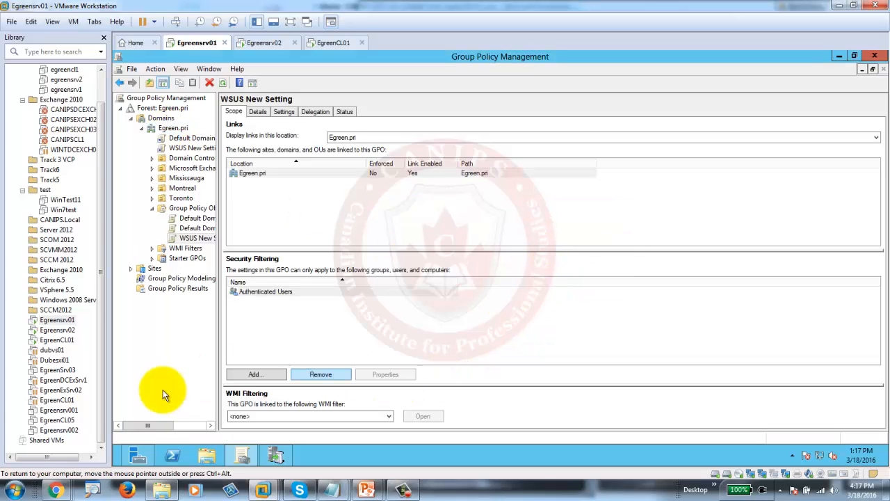
pyautogui.click(124, 451)
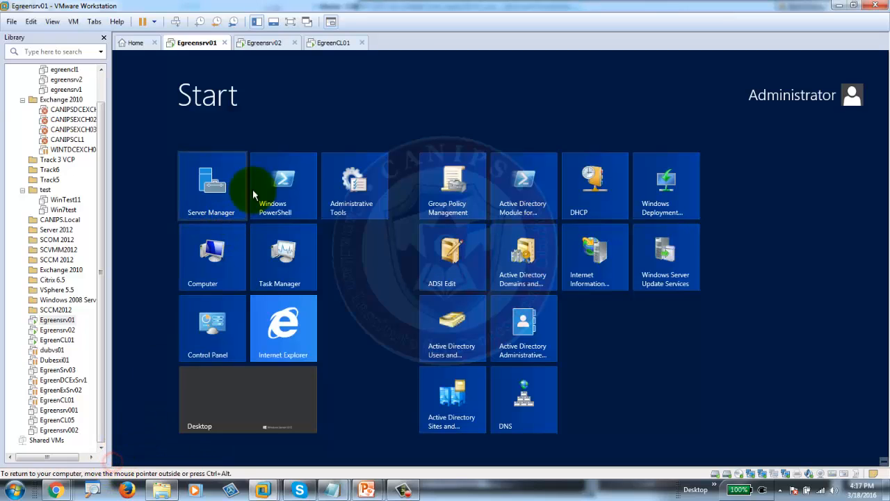
pyautogui.write('cmd')
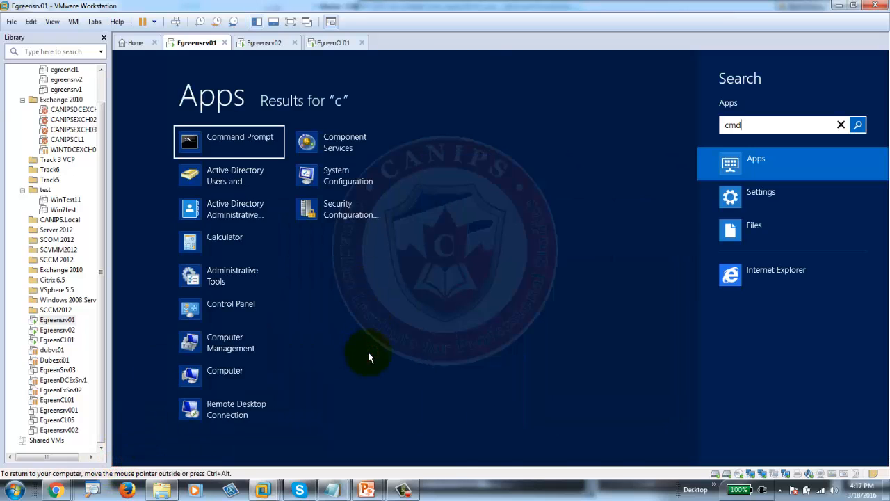
pyautogui.press('Return')
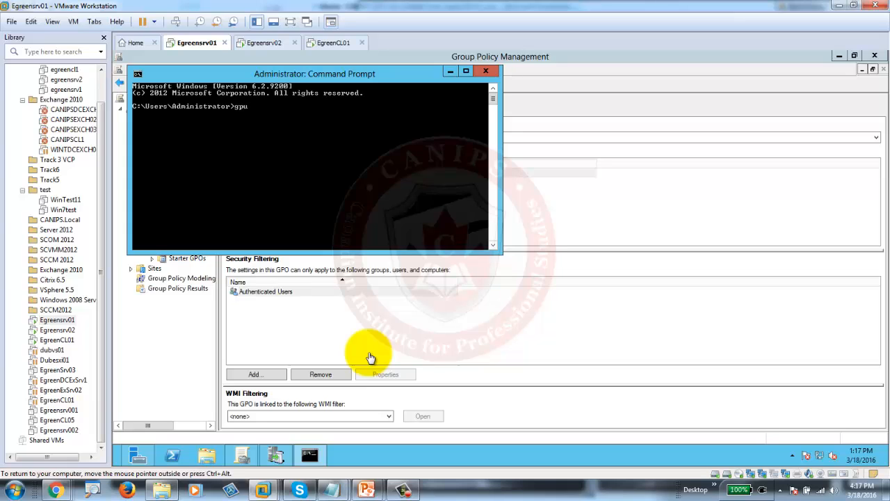
pyautogui.write('te')
pyautogui.press('Return')
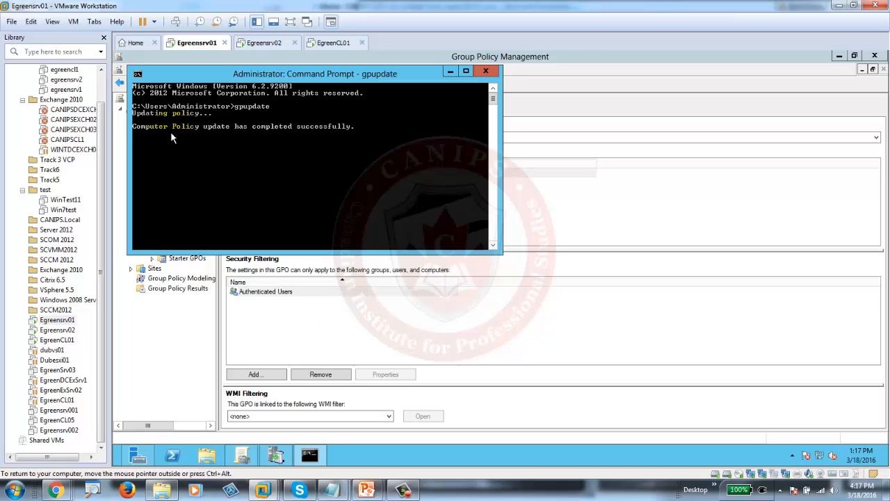
pyautogui.click(158, 341)
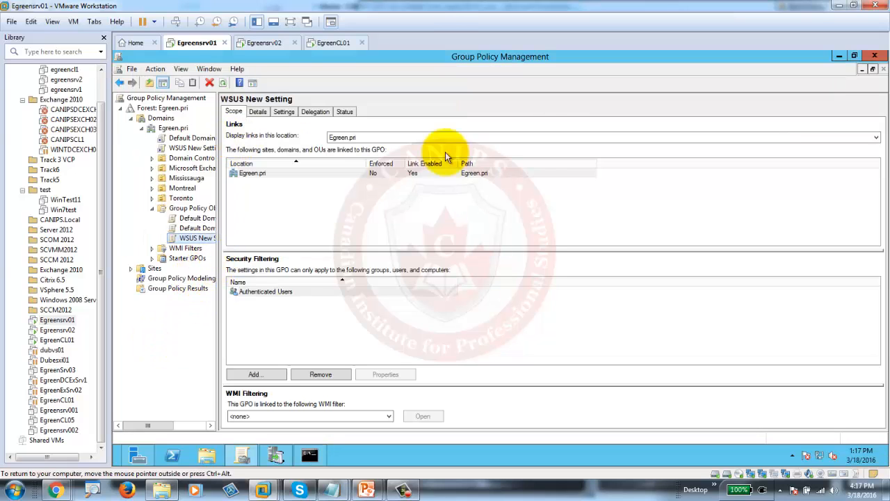
# - Show WSUS All Computers with status Any and refresh, revealing egreensrv01.egreen.pri as not yet reported
pyautogui.click(843, 57)
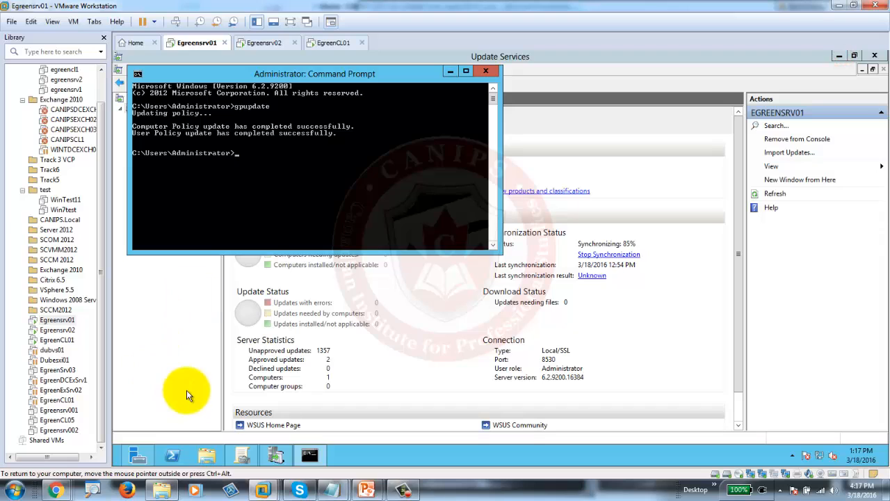
pyautogui.click(179, 364)
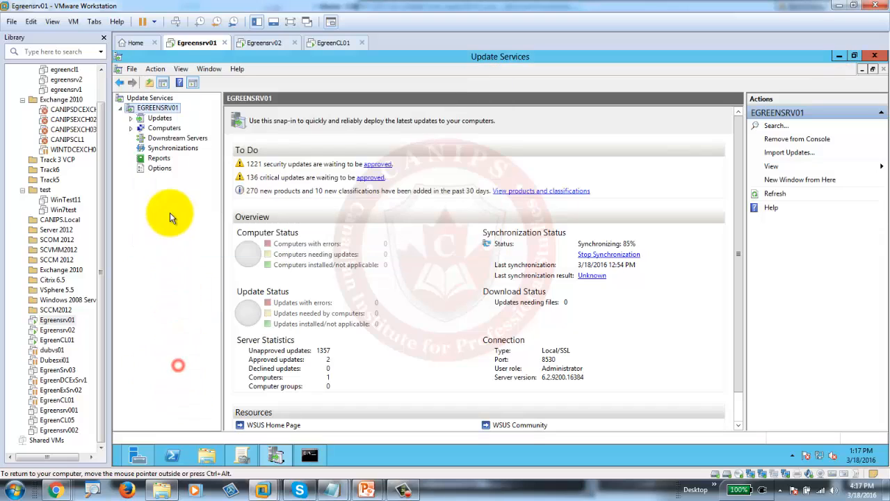
pyautogui.doubleClick(139, 128)
pyautogui.doubleClick(167, 139)
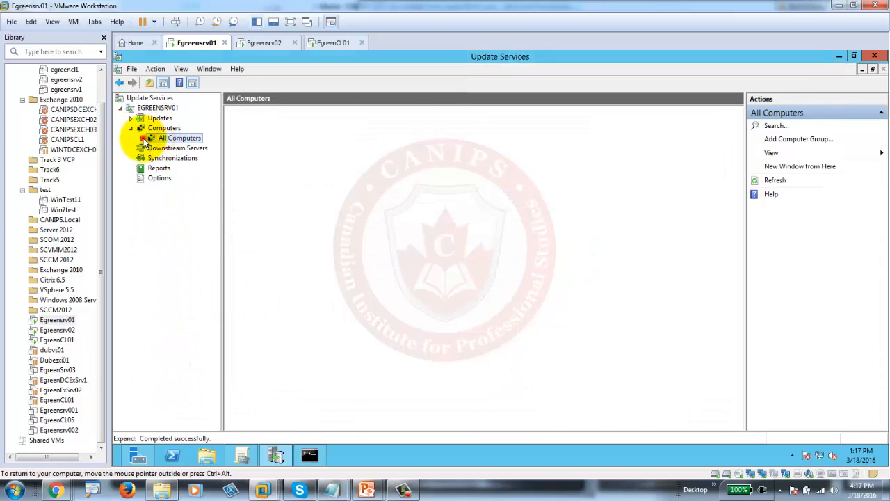
pyautogui.click(192, 150)
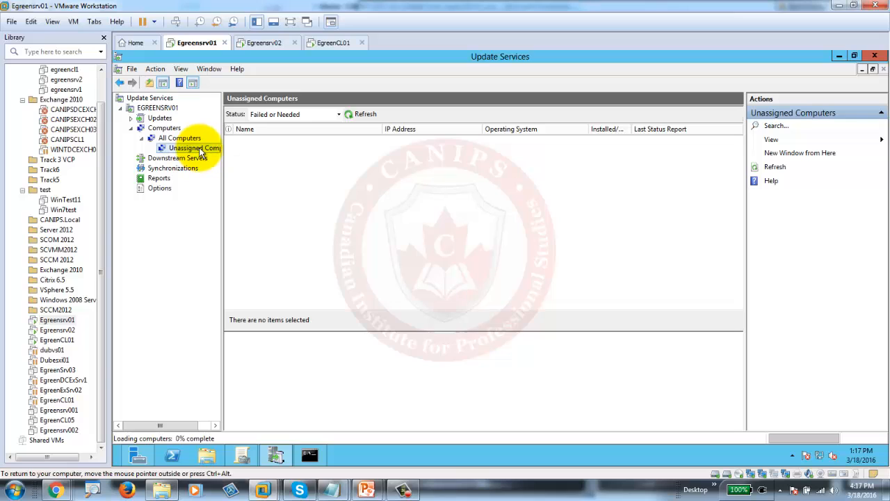
pyautogui.click(178, 138)
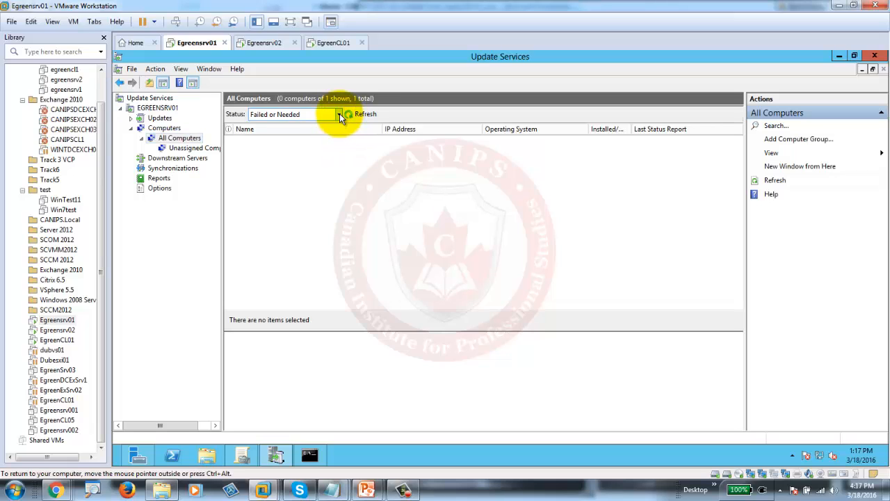
pyautogui.click(339, 115)
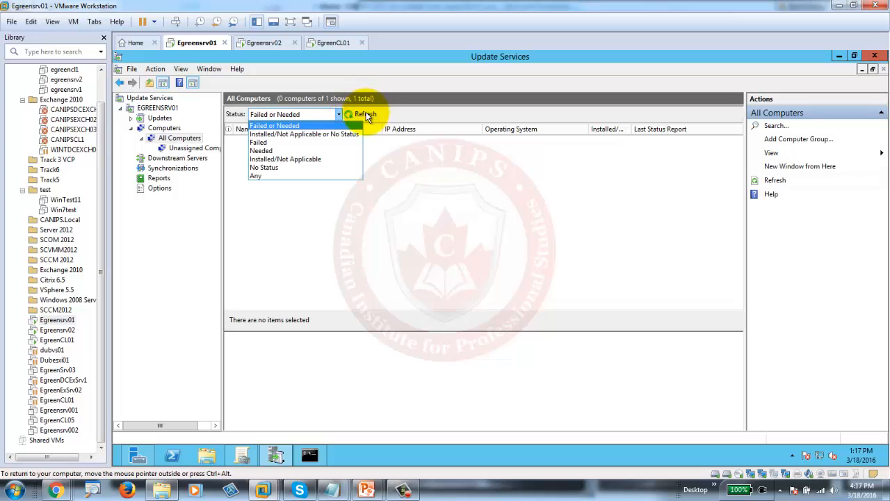
pyautogui.click(267, 176)
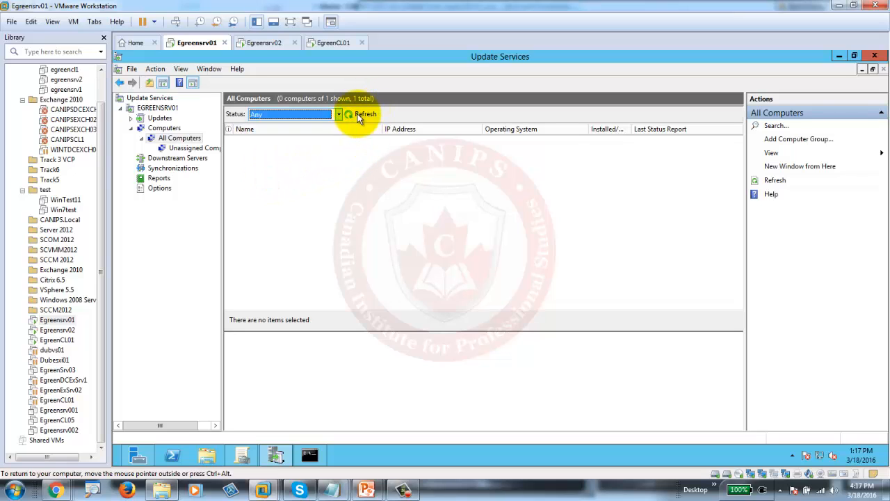
pyautogui.click(357, 115)
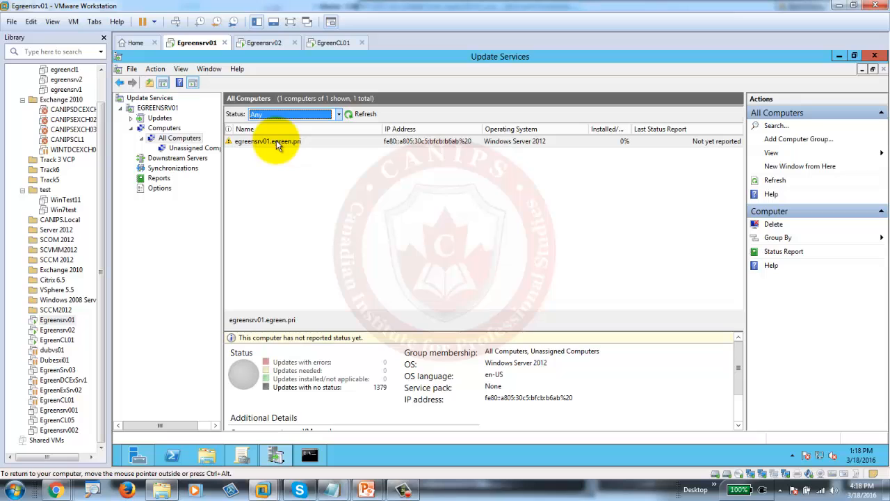
# - On EgreenCL01, dismiss the activation prompt and open System Properties through Computer > Properties > Change settings
pyautogui.click(331, 45)
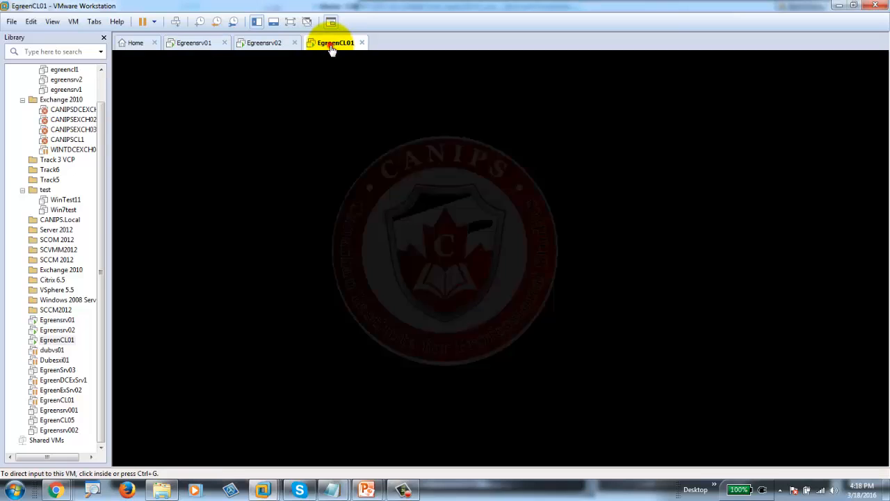
pyautogui.click(663, 116)
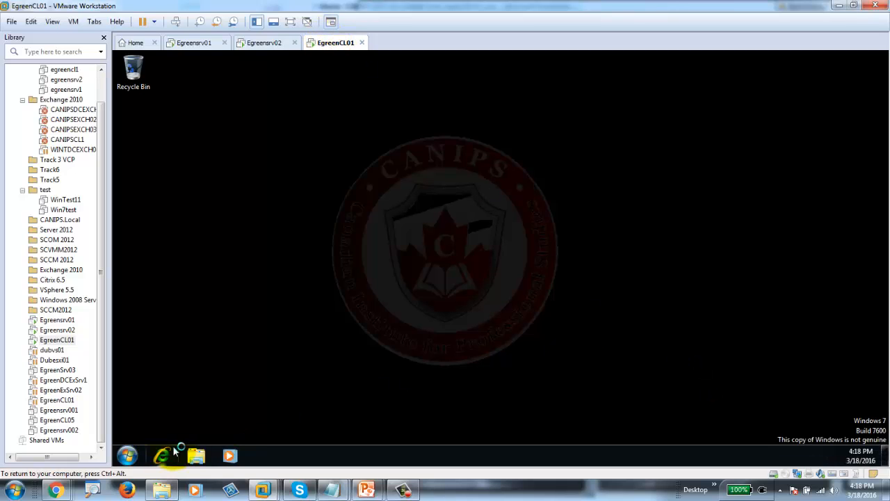
pyautogui.click(200, 456)
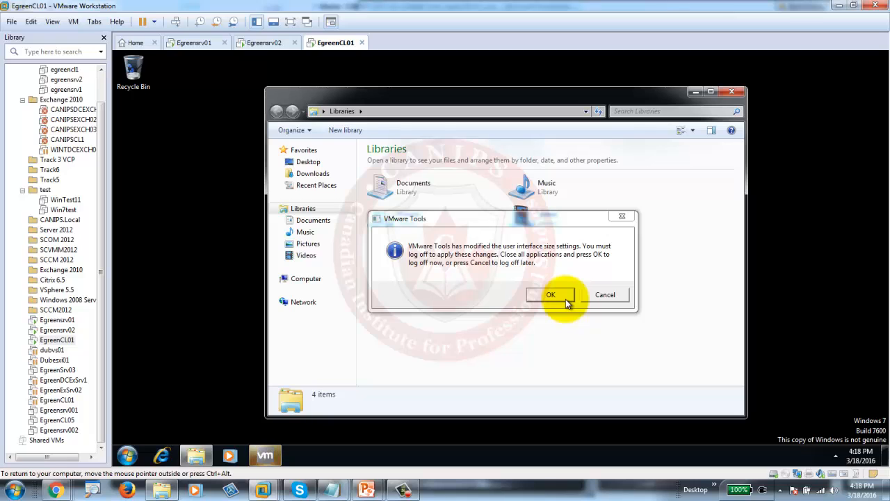
pyautogui.moveTo(510, 218); pyautogui.dragTo(738, 294)
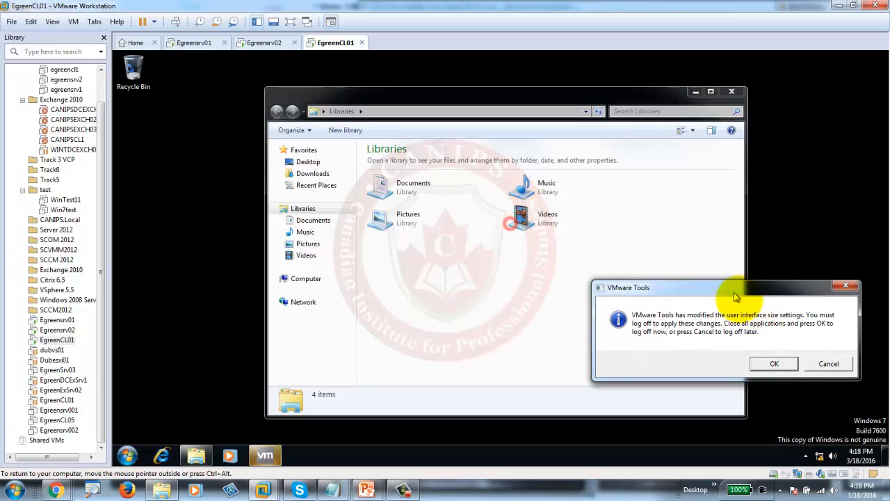
pyautogui.rightClick(302, 279)
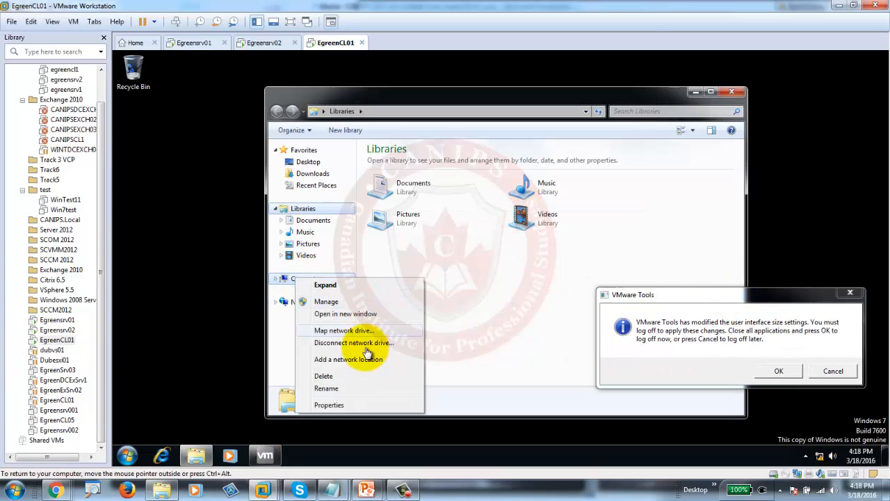
pyautogui.click(363, 409)
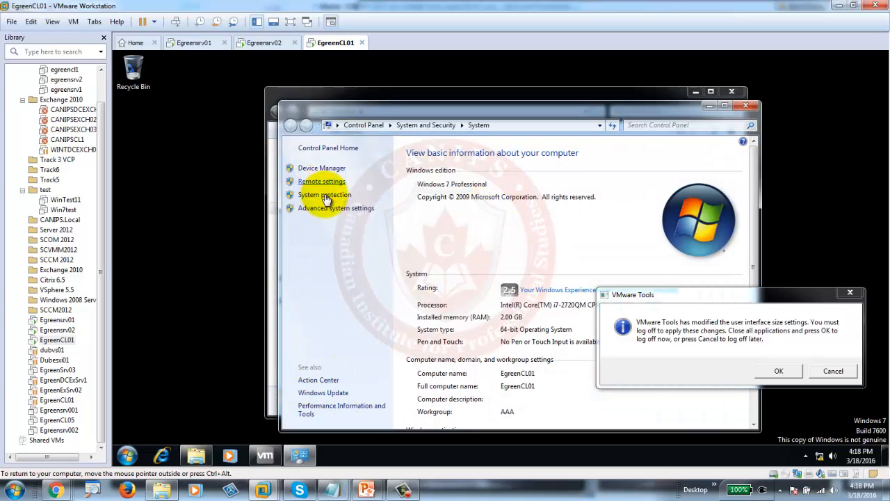
pyautogui.moveTo(706, 297); pyautogui.dragTo(195, 309)
pyautogui.click(702, 374)
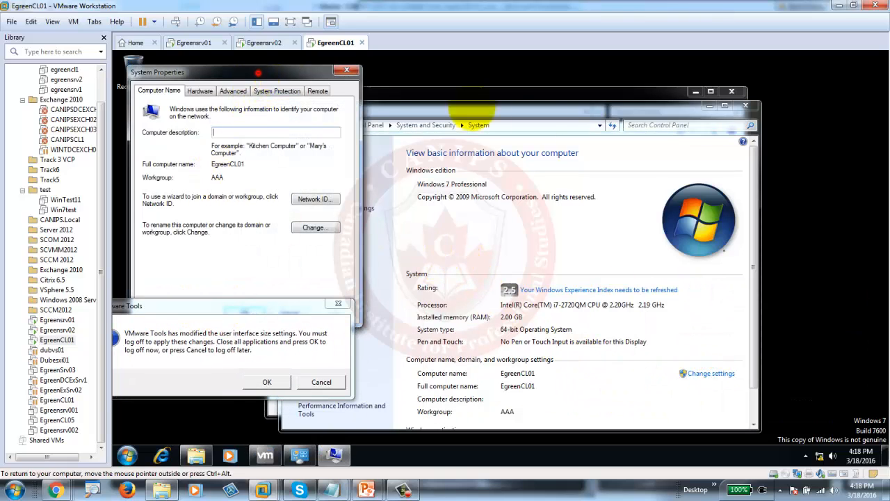
# - Try joining EgreenCL01 to domain egreen.pri with domain credentials, which fails with a bad password error
pyautogui.click(555, 154)
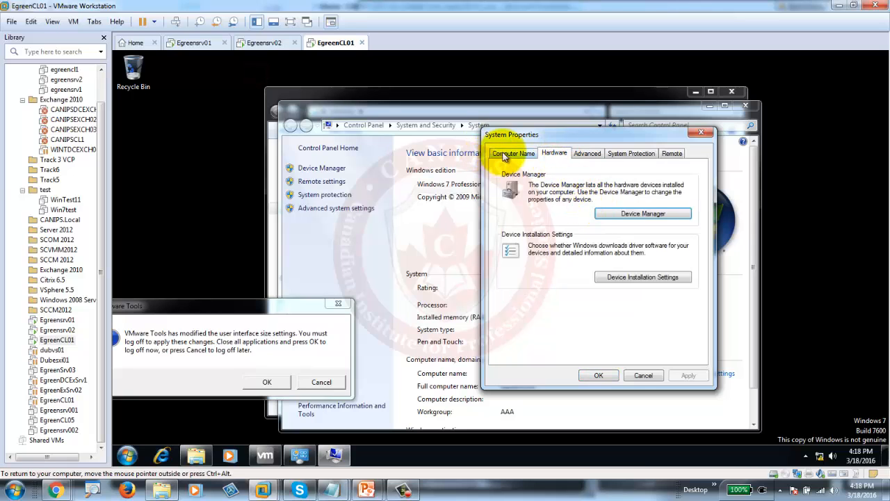
pyautogui.click(507, 153)
pyautogui.click(673, 292)
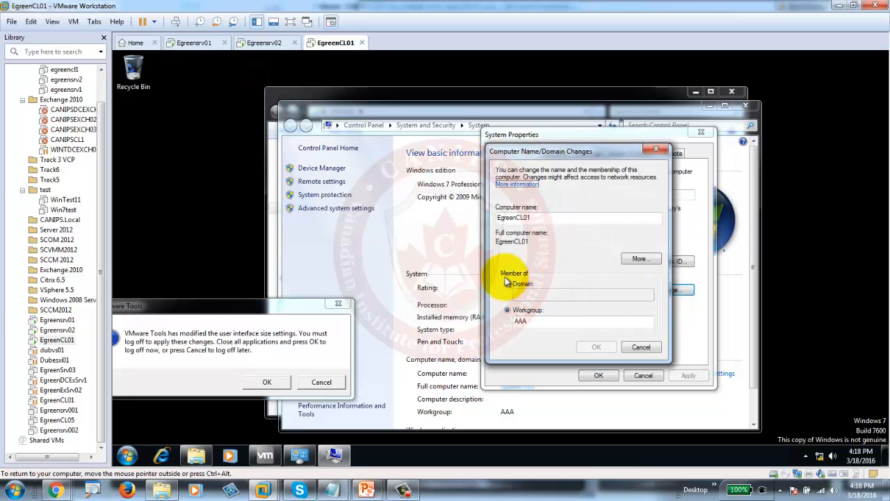
pyautogui.click(508, 284)
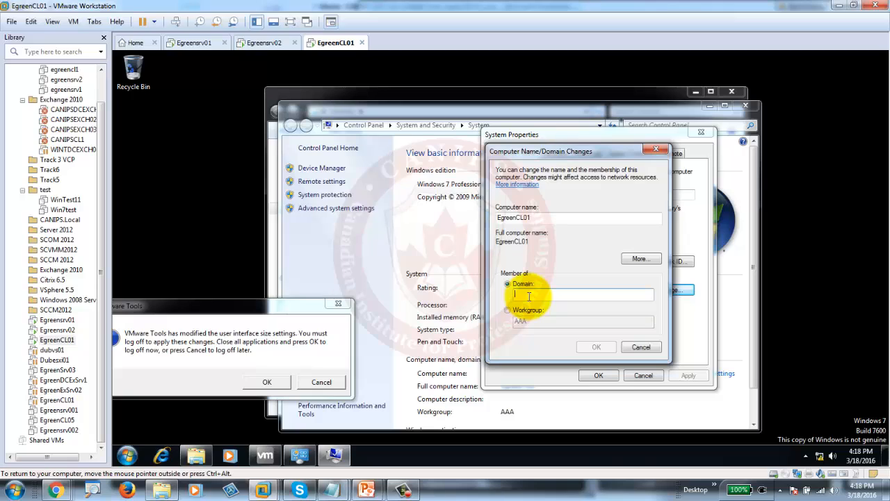
pyautogui.write('egreen.pri')
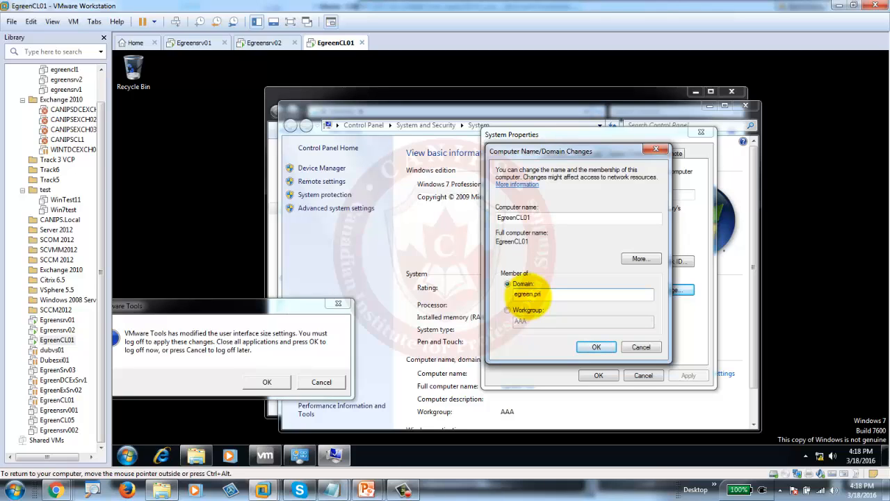
pyautogui.click(596, 346)
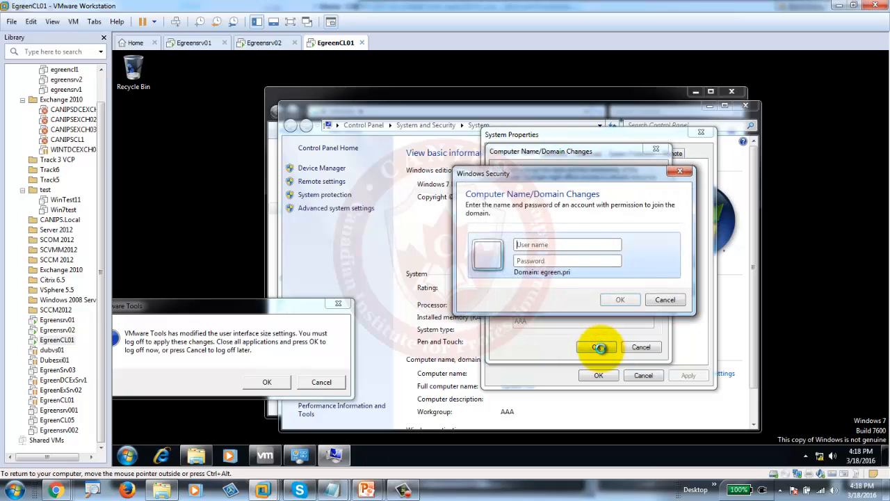
pyautogui.write('administra')
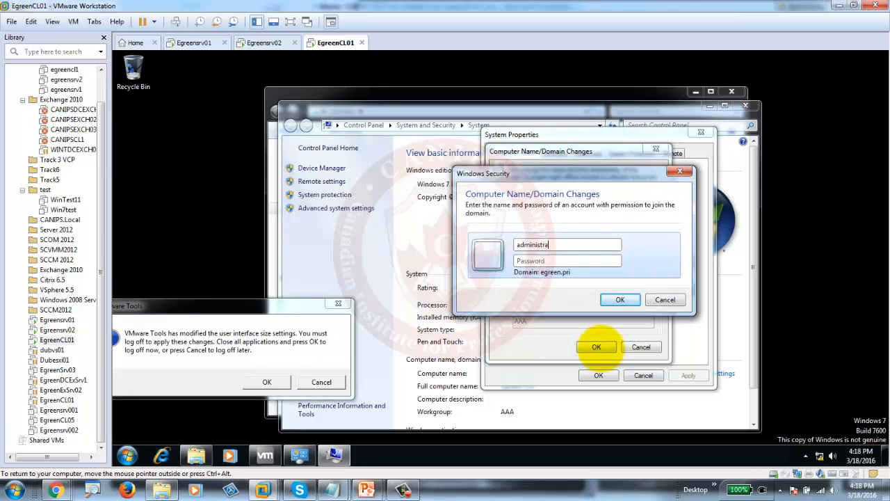
pyautogui.write('Pa')
pyautogui.press('Return')
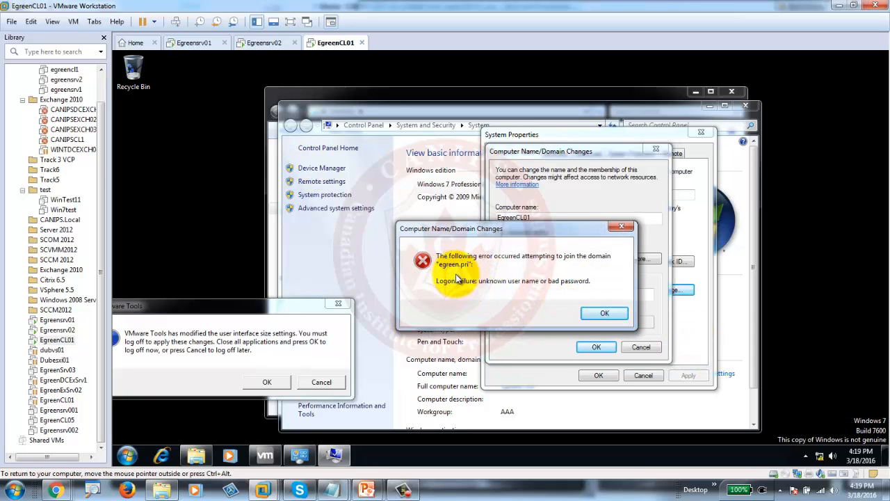
# - Retry the egreen.pri join with the administrator credentials and acknowledge the domain welcome message
pyautogui.click(607, 313)
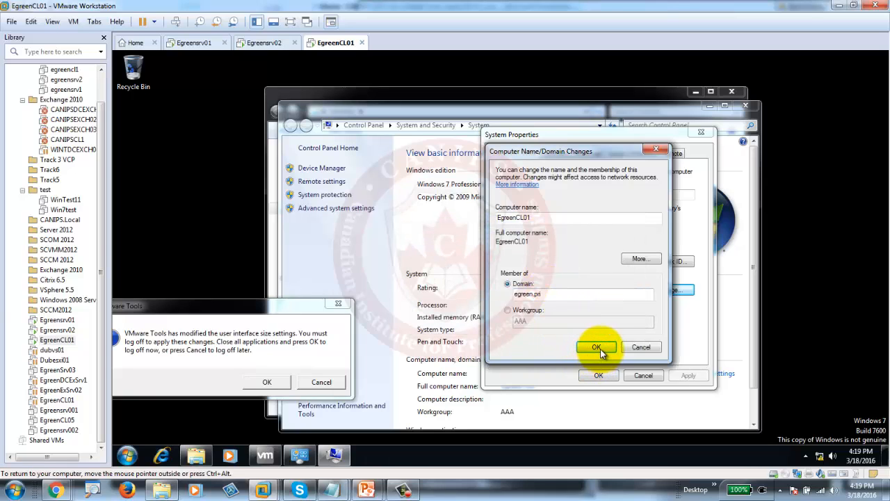
pyautogui.click(593, 346)
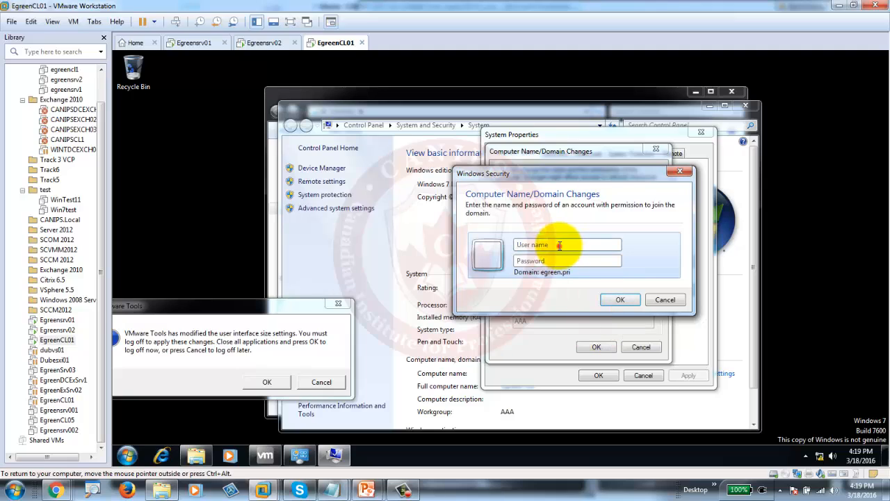
pyautogui.write('administrator')
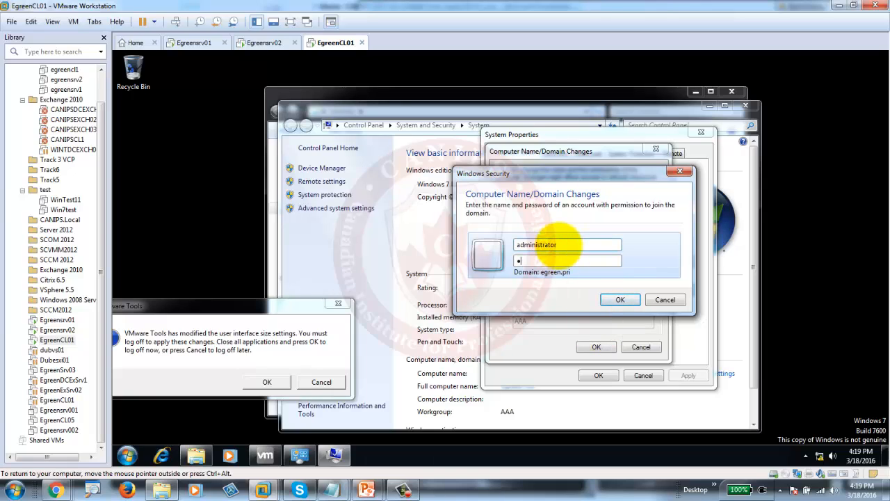
pyautogui.write('*****')
pyautogui.press('Return')
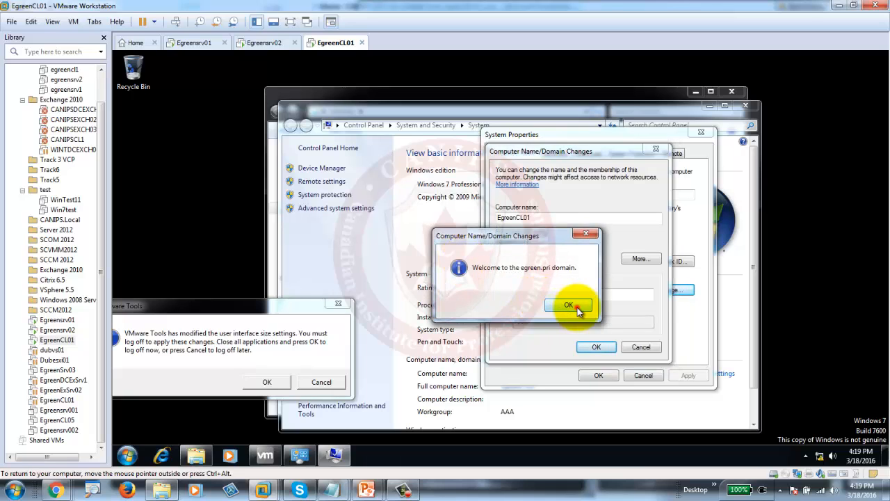
pyautogui.click(569, 302)
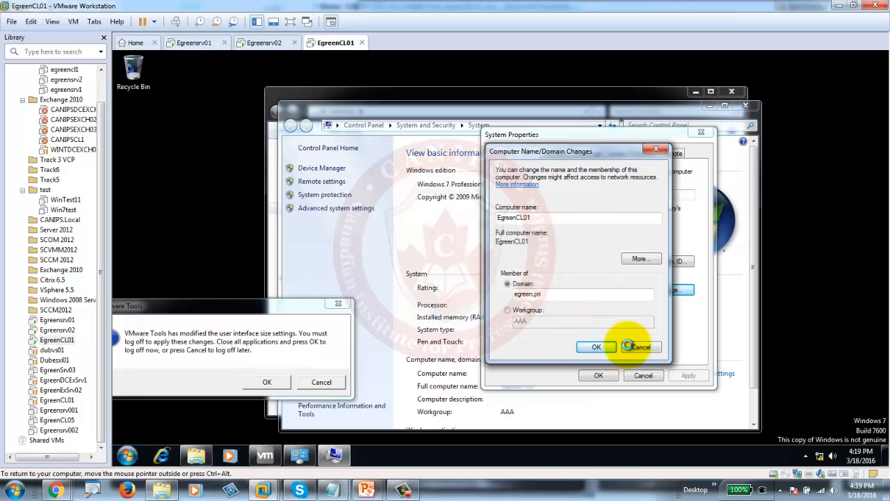
# - Confirm the membership change, close System Properties and restart the client
pyautogui.click(570, 267)
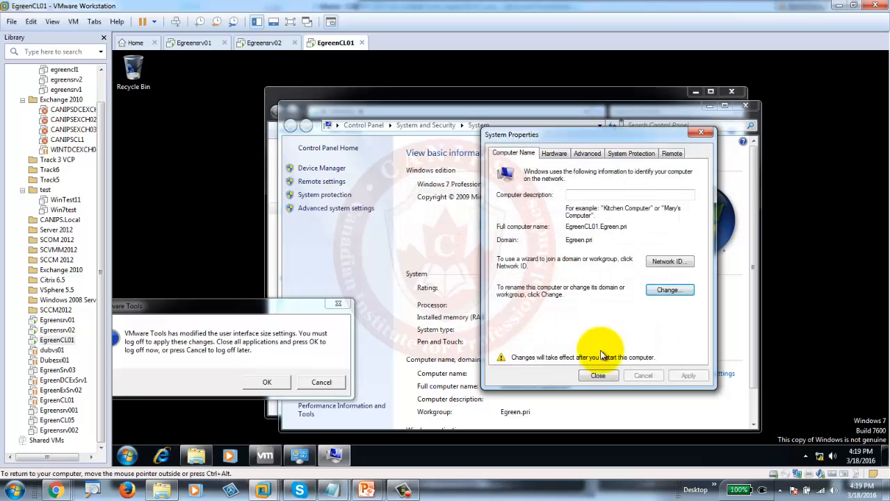
pyautogui.click(600, 374)
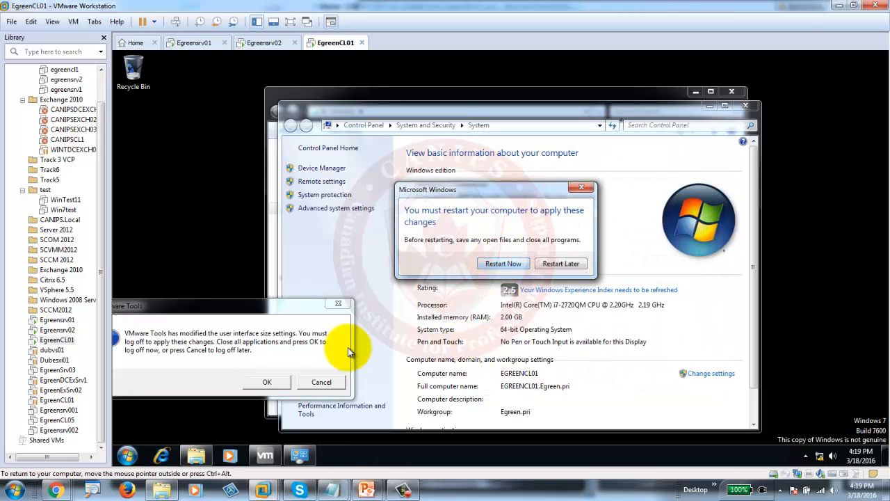
pyautogui.click(499, 265)
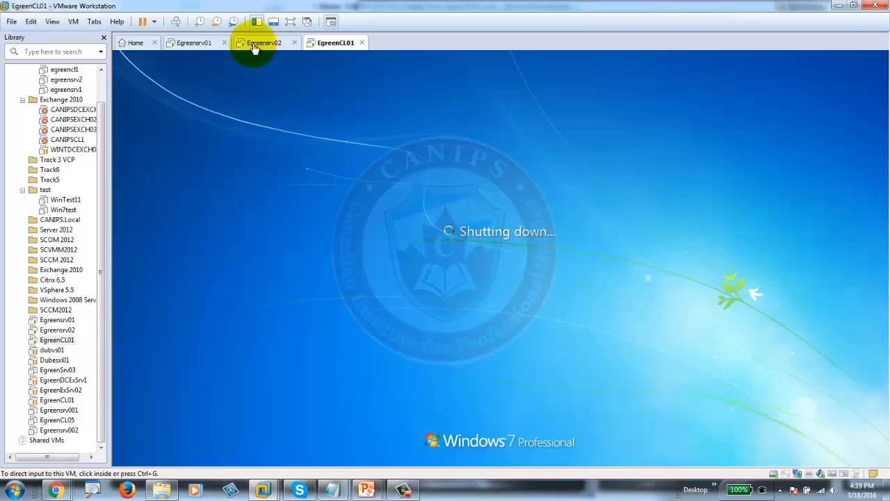
# - Sign Egreensrv02 in as administrator, then return to Egreensrv01's Update Services console
pyautogui.click(254, 44)
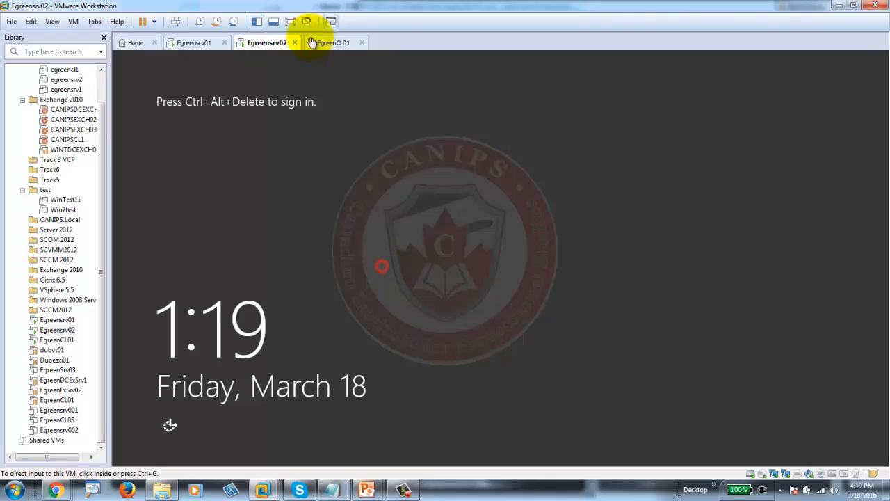
pyautogui.click(176, 22)
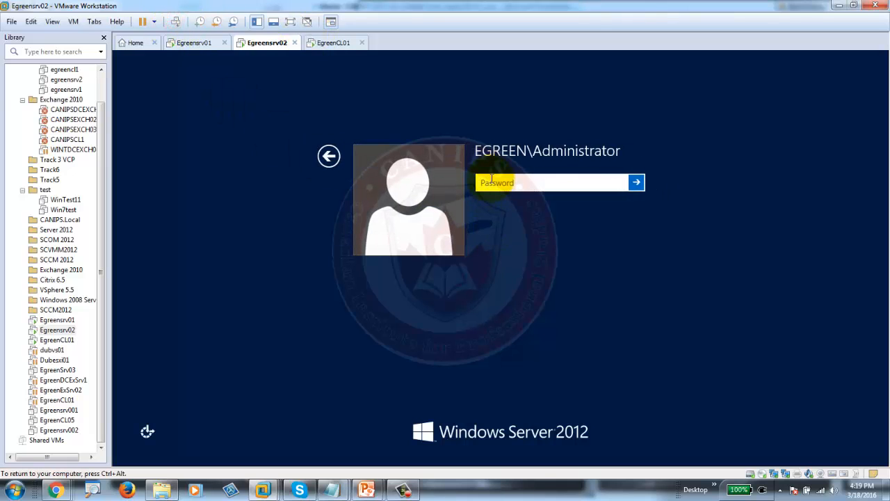
pyautogui.write('••')
pyautogui.press('Return')
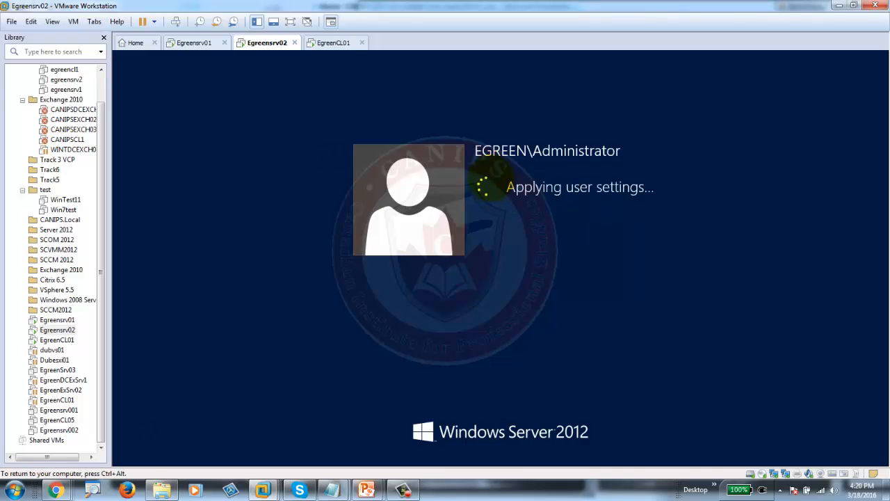
pyautogui.click(194, 42)
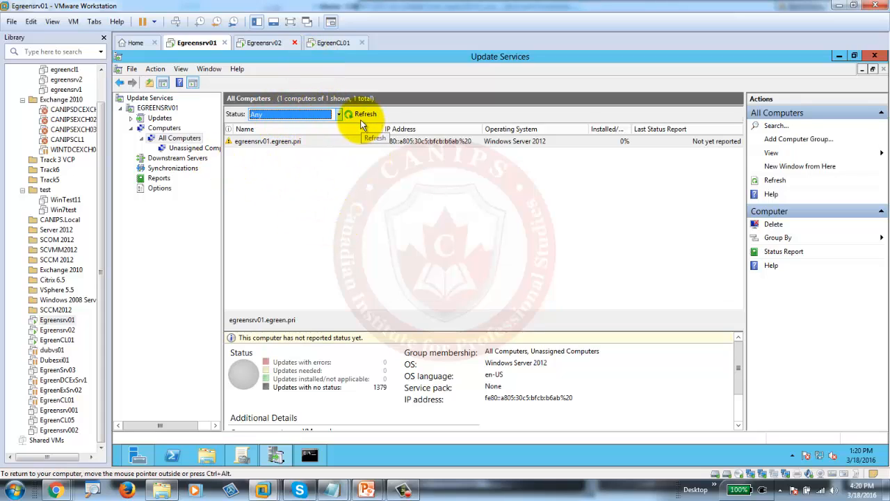
# - Expand Updates under EGREENSRV01 and view Critical Updates, which lists no unapproved or needed updates
pyautogui.click(154, 120)
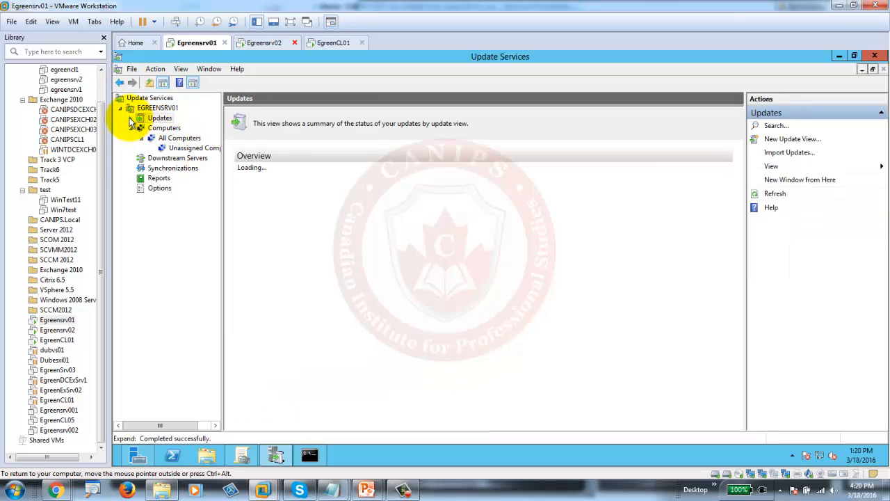
pyautogui.click(130, 119)
pyautogui.click(172, 128)
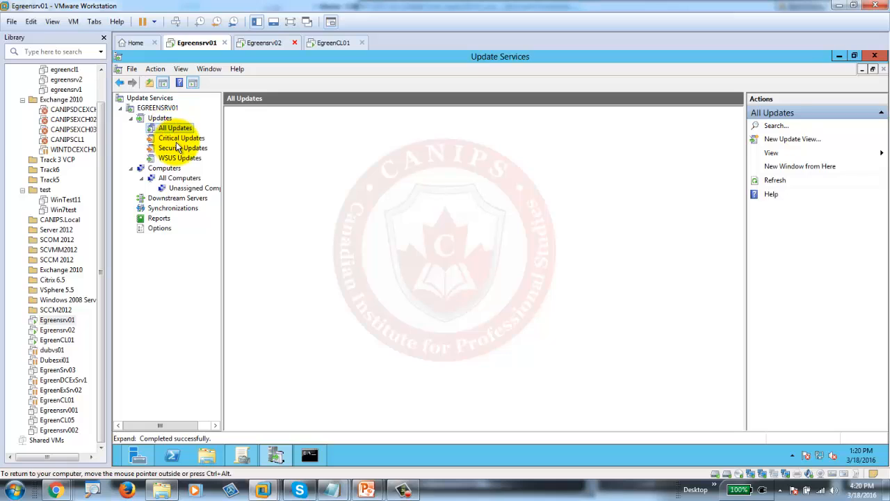
pyautogui.click(178, 140)
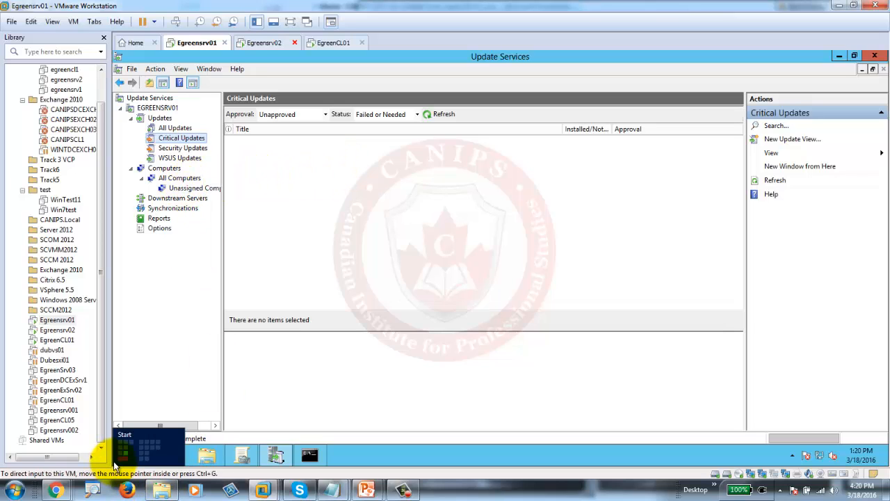
# - Search Start for 'windows up' and list the Settings results, including Windows Update entries
pyautogui.click(118, 463)
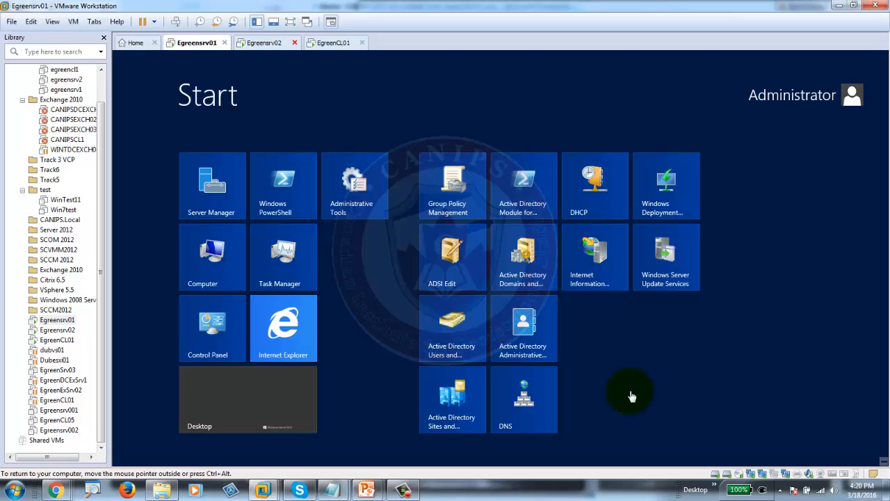
pyautogui.write('window')
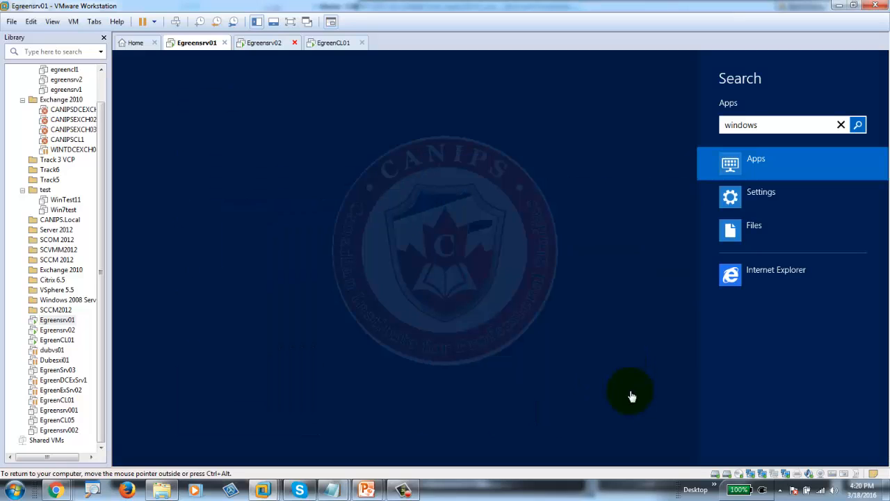
pyautogui.write('s')
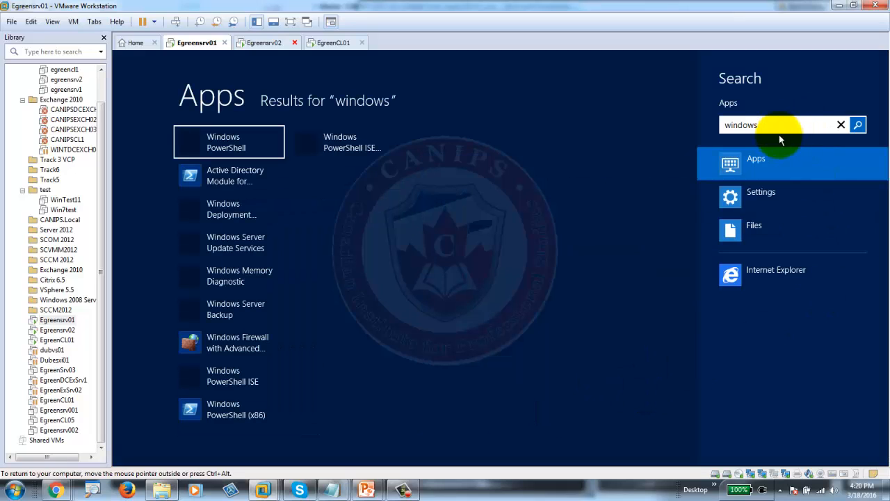
pyautogui.write(' up')
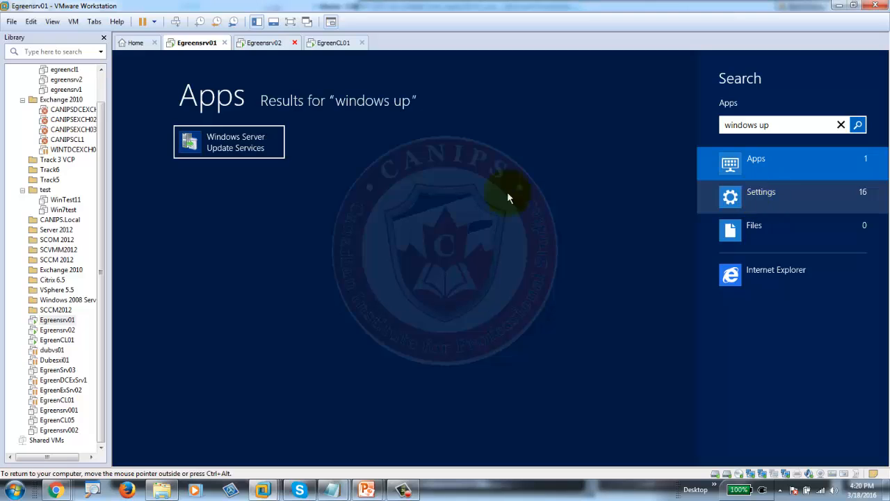
pyautogui.click(243, 144)
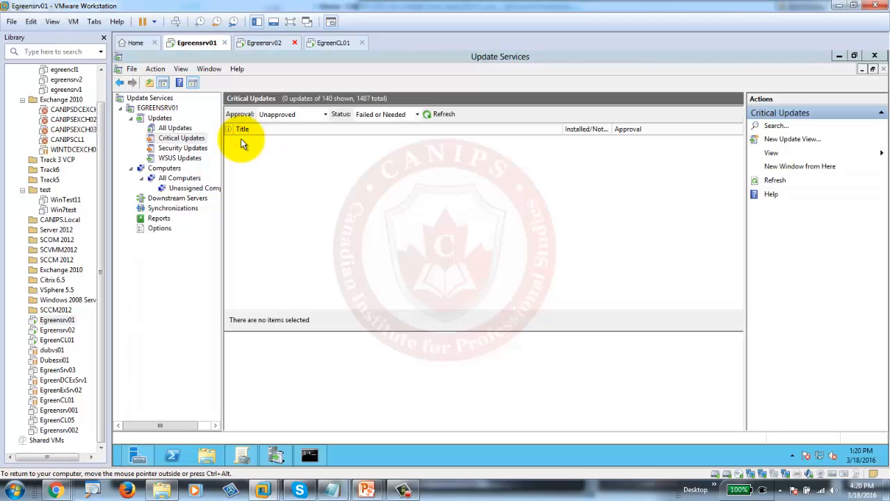
pyautogui.click(113, 459)
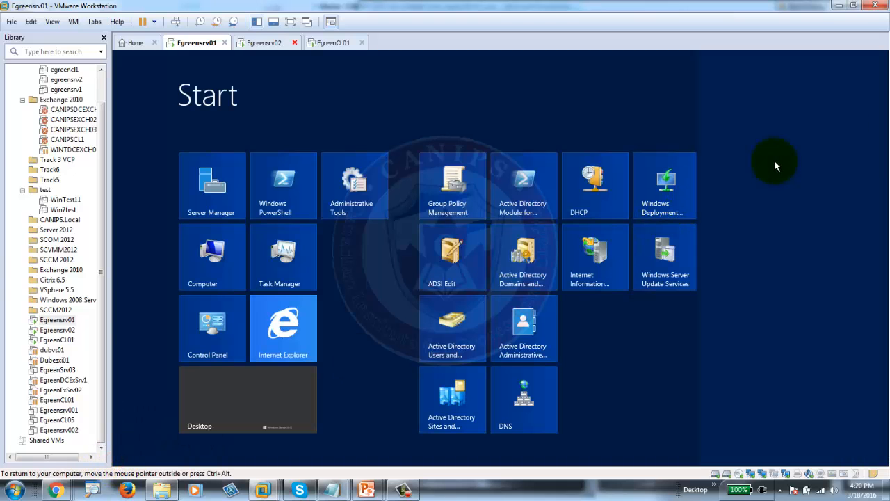
pyautogui.write('windows up')
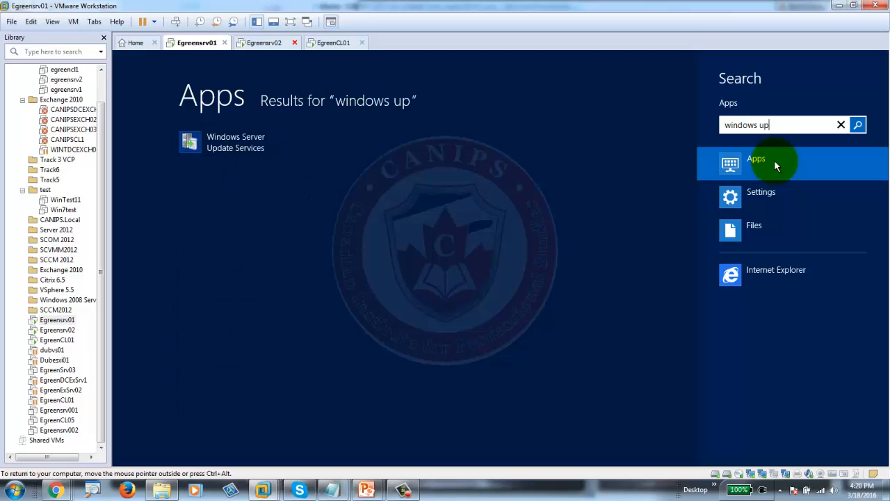
pyautogui.click(775, 198)
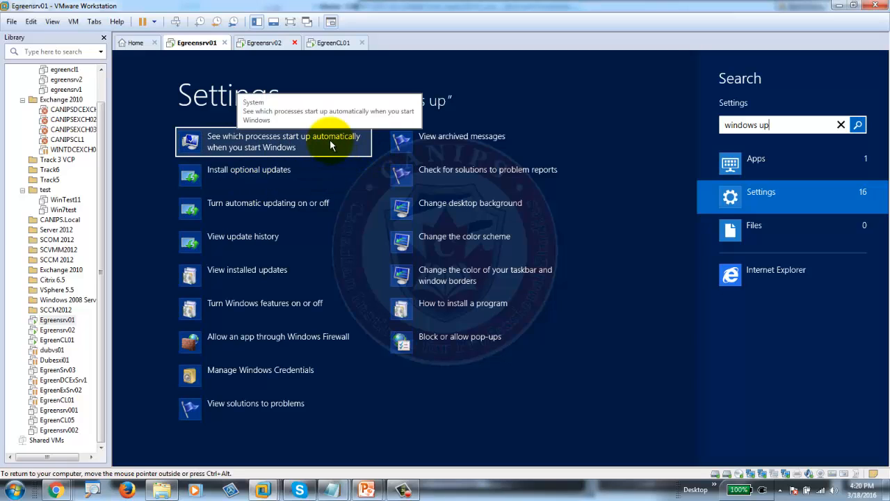
# - Open the server's Windows Update page showing no updates, beside a smaller Update Services console
pyautogui.click(269, 239)
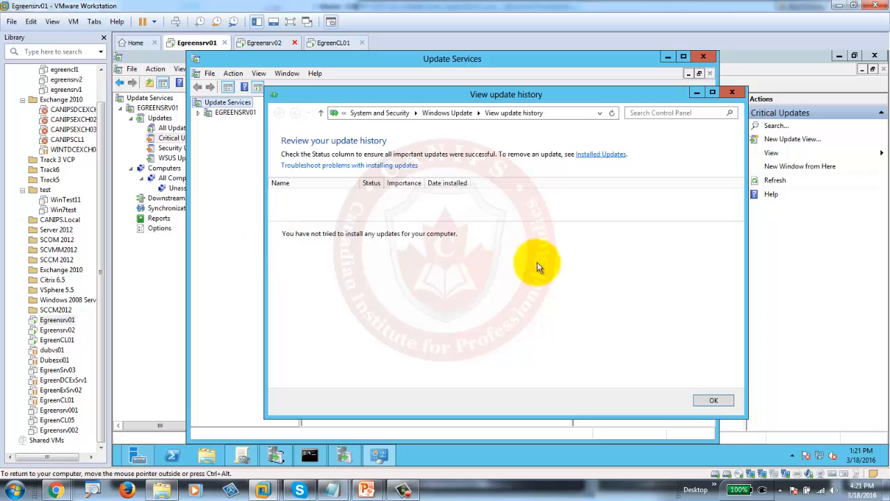
pyautogui.click(446, 113)
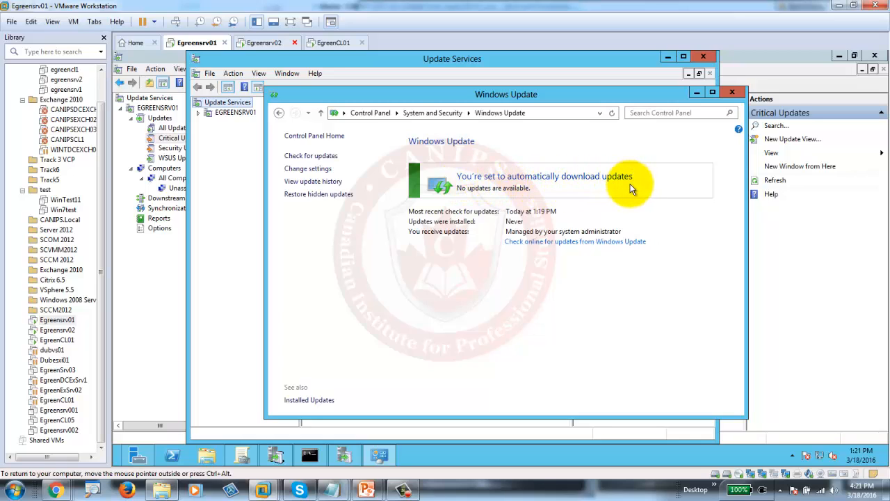
pyautogui.moveTo(514, 101)
pyautogui.mouseDown()
pyautogui.moveTo(645, 139)
pyautogui.moveTo(664, 120)
pyautogui.moveTo(677, 122)
pyautogui.mouseUp()
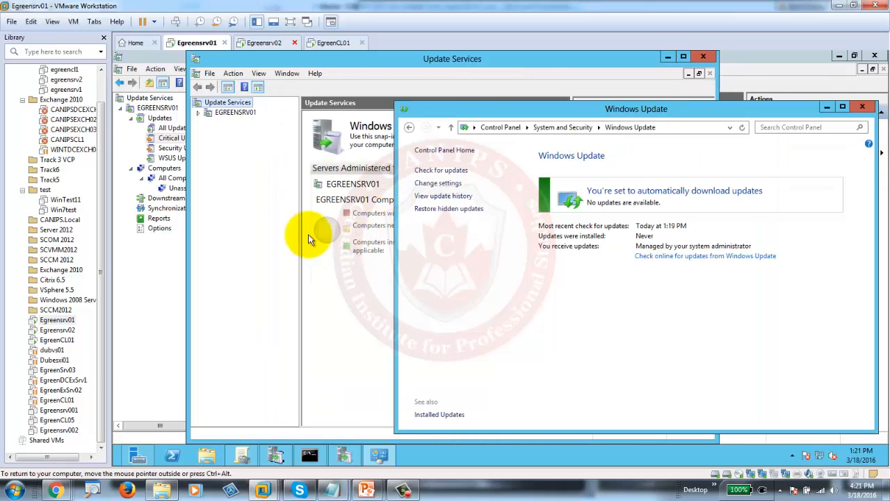
pyautogui.click(704, 55)
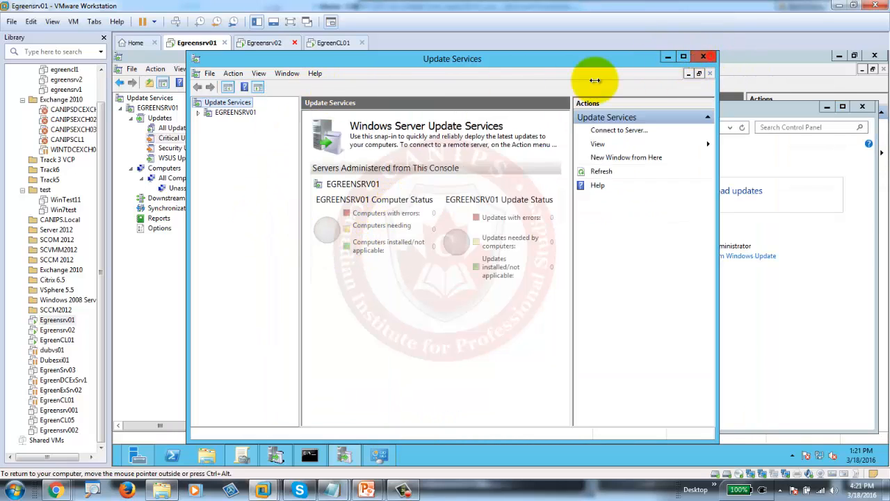
pyautogui.click(174, 280)
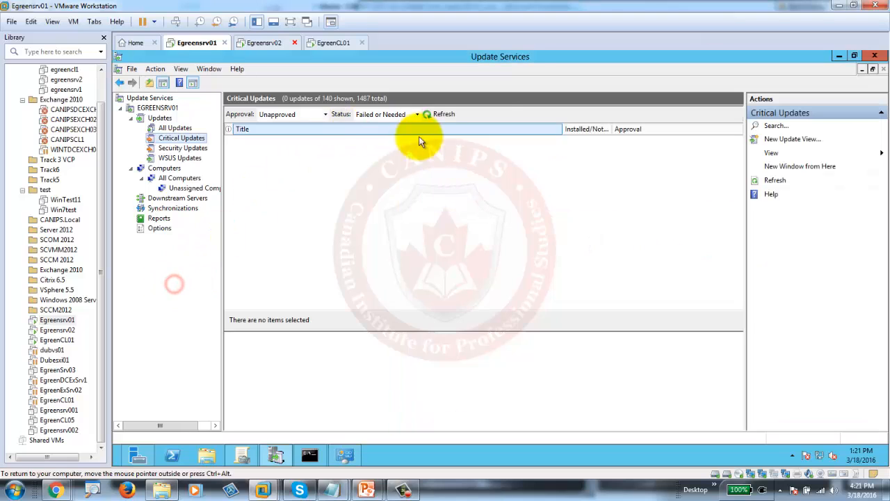
pyautogui.doubleClick(523, 55)
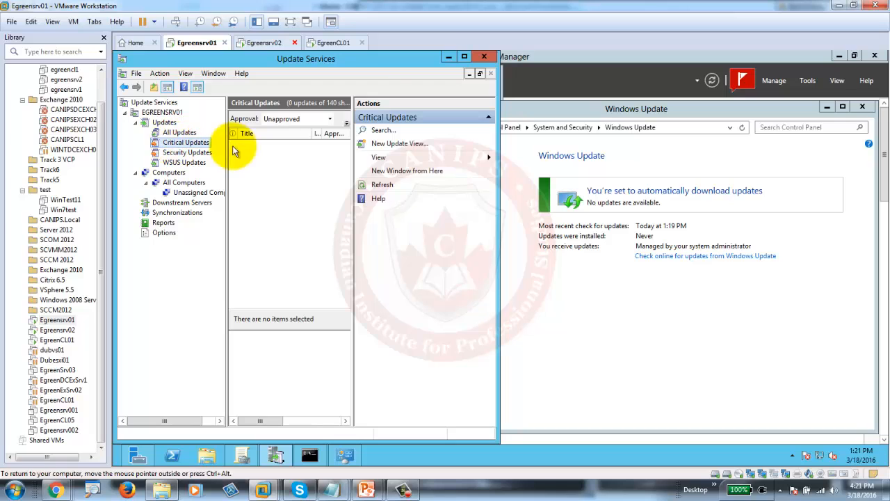
# - Filter the update list to Approval 'Any Except Declined' and Status 'Any', then refresh
pyautogui.doubleClick(361, 61)
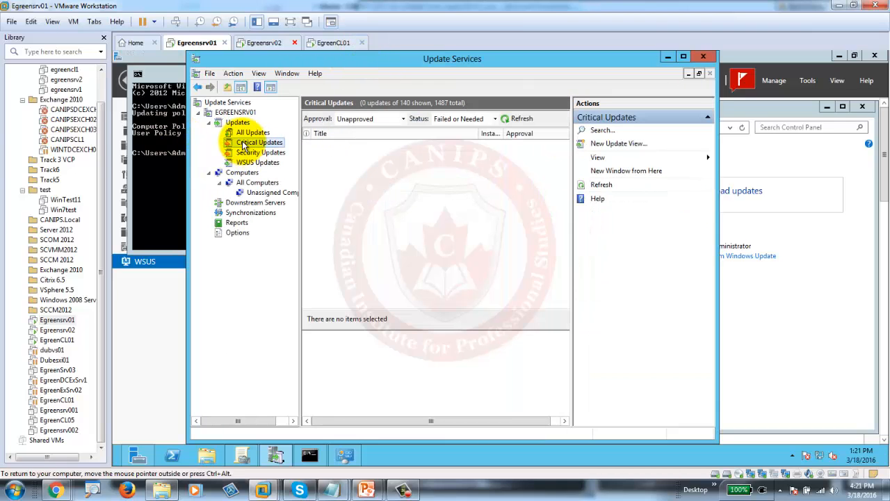
pyautogui.click(404, 120)
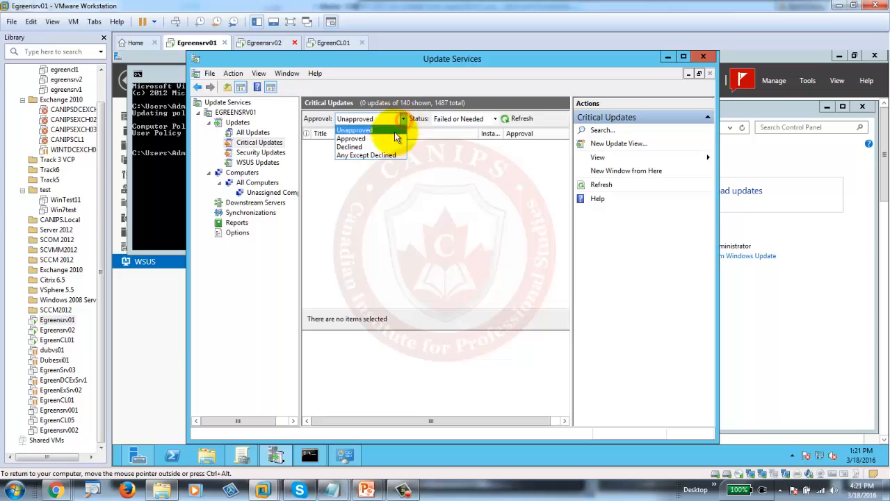
pyautogui.click(361, 156)
pyautogui.click(494, 119)
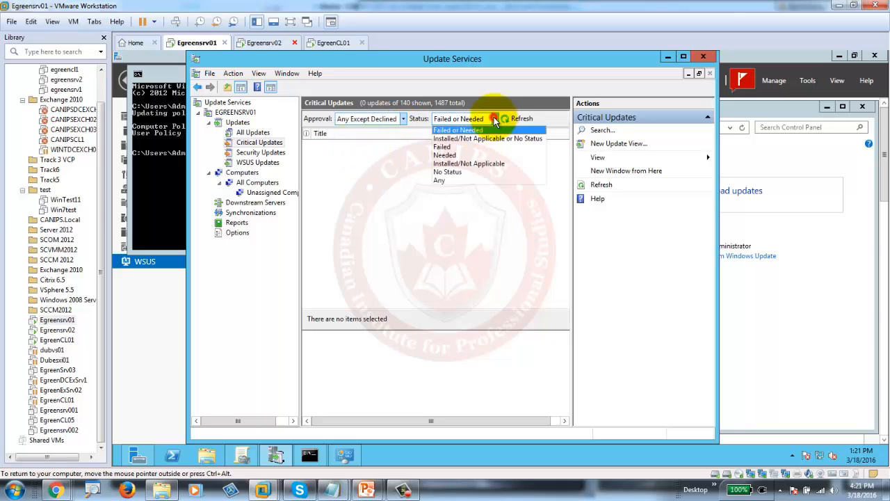
pyautogui.click(449, 180)
pyautogui.click(512, 118)
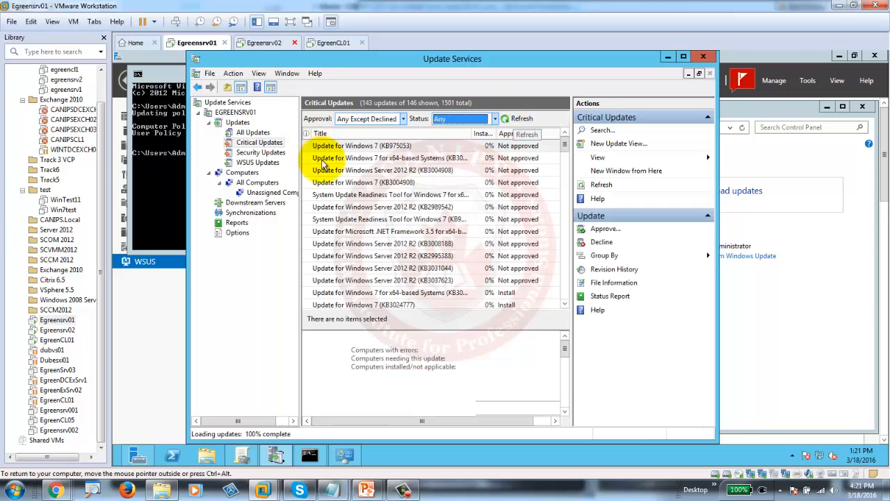
# - Approve KB3004908 for install on All Computers and Unassigned Computers, then close the progress report
pyautogui.click(416, 171)
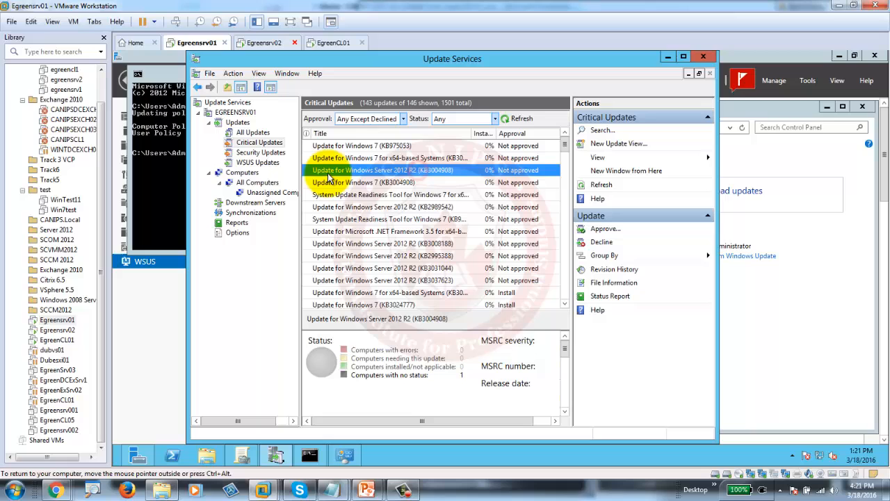
pyautogui.rightClick(450, 173)
pyautogui.click(482, 178)
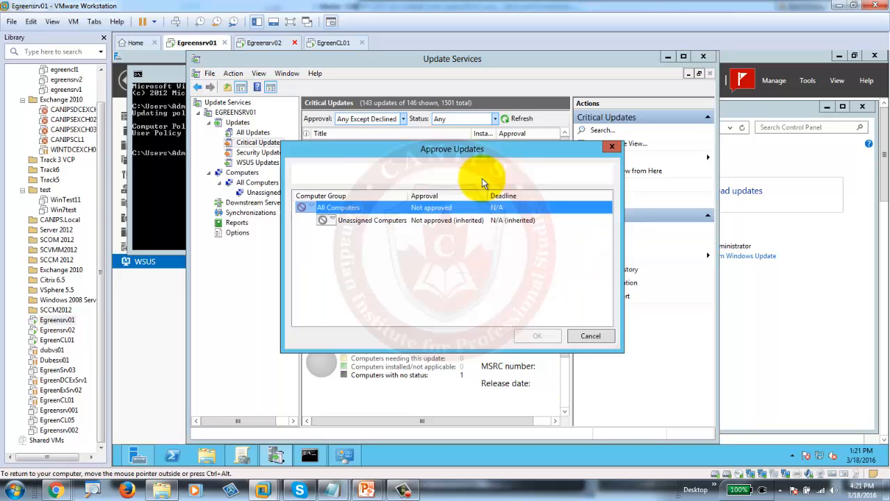
pyautogui.click(311, 216)
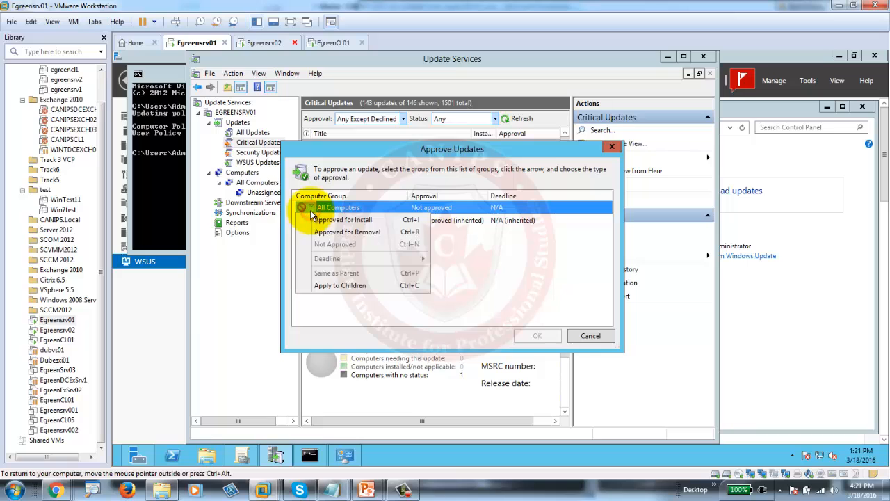
pyautogui.click(320, 224)
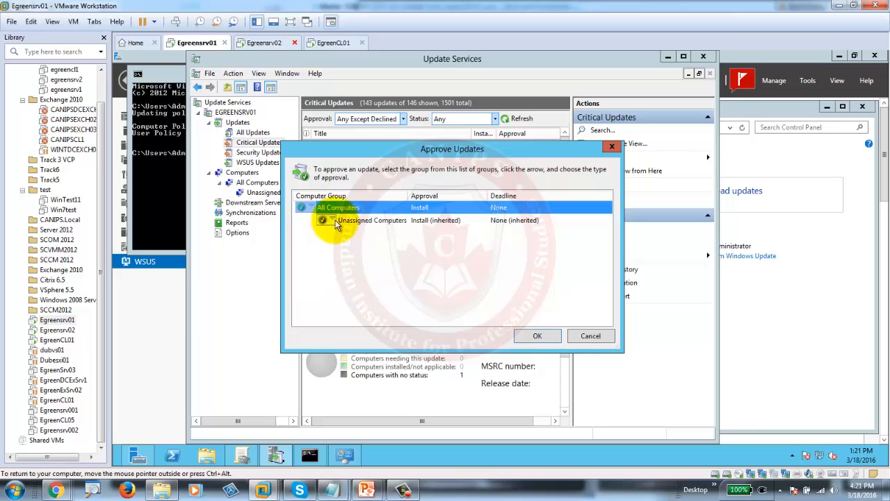
pyautogui.click(335, 221)
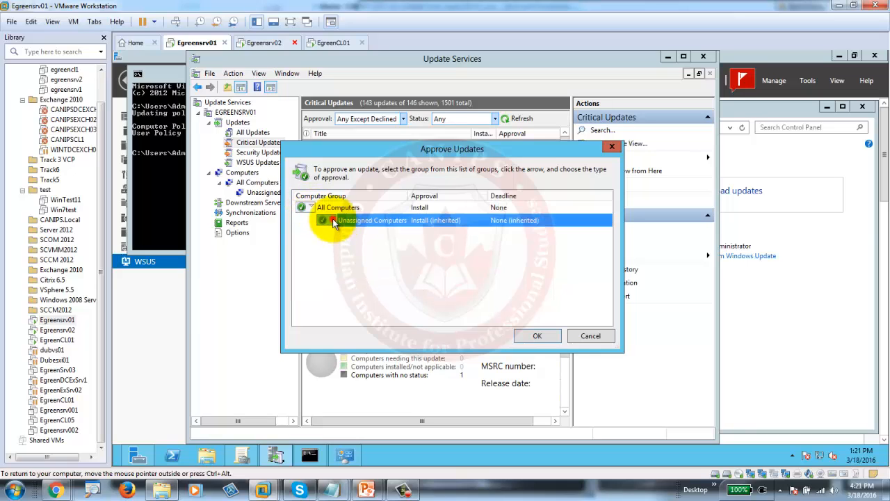
pyautogui.click(364, 232)
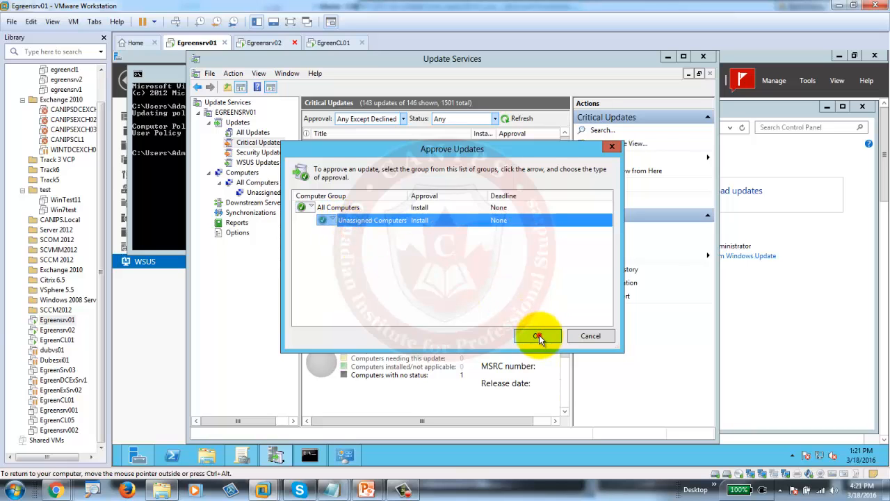
pyautogui.click(538, 336)
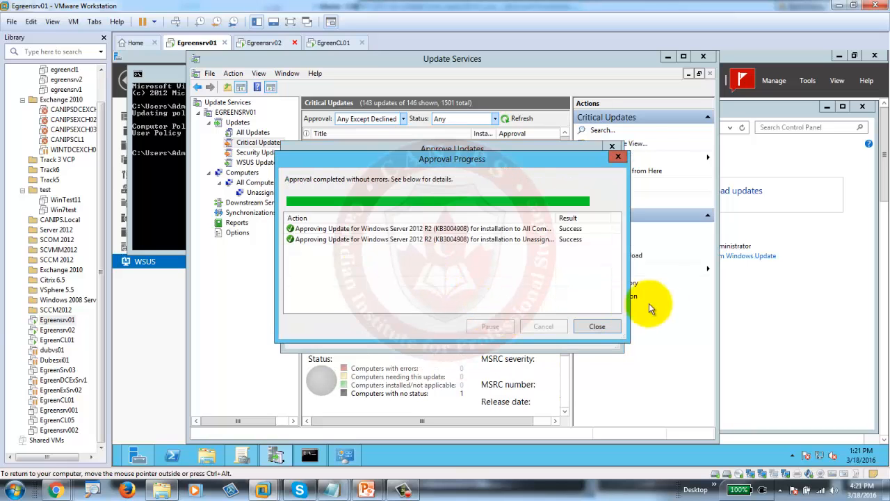
pyautogui.click(790, 296)
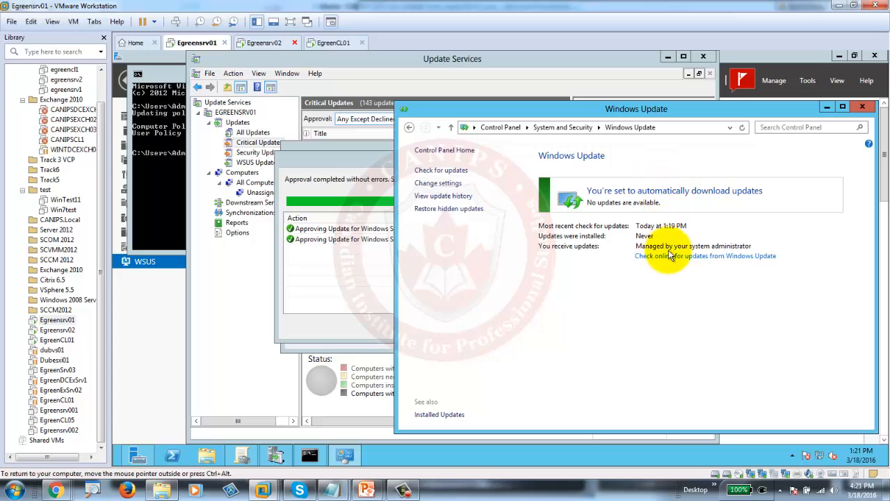
pyautogui.click(362, 283)
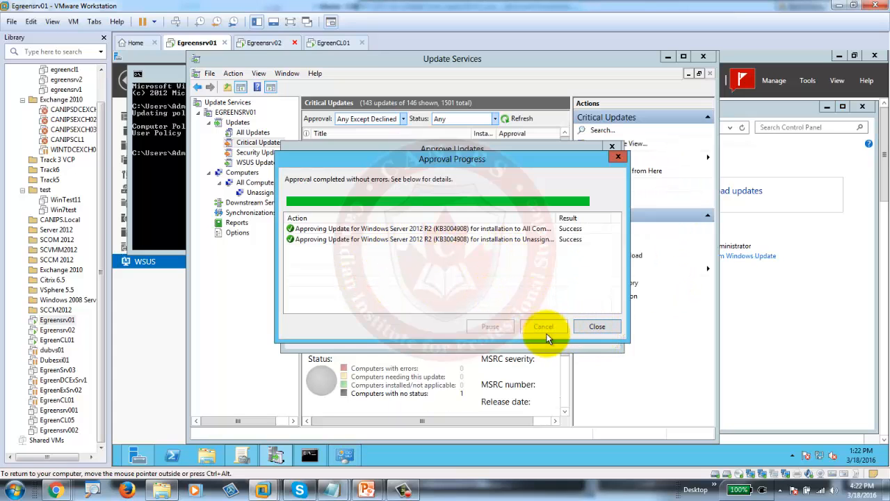
pyautogui.click(605, 327)
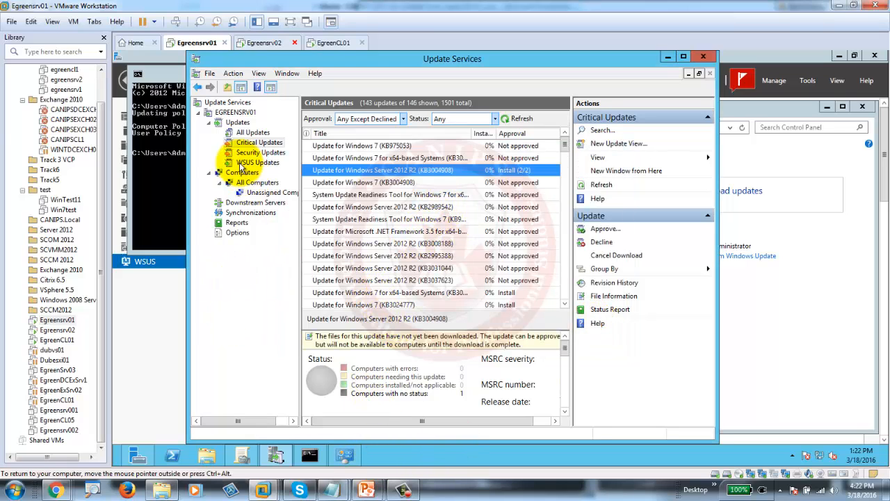
# - Check online for updates from Windows Update and install the new Windows Update software
pyautogui.click(784, 330)
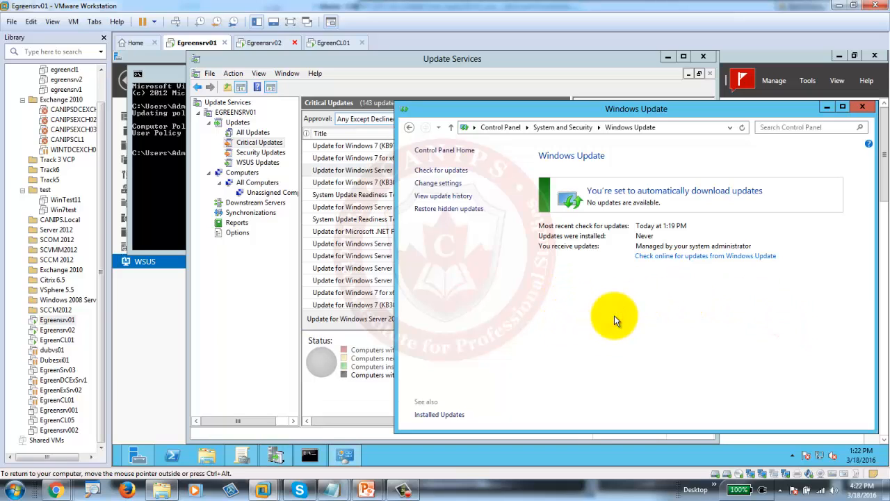
pyautogui.click(686, 256)
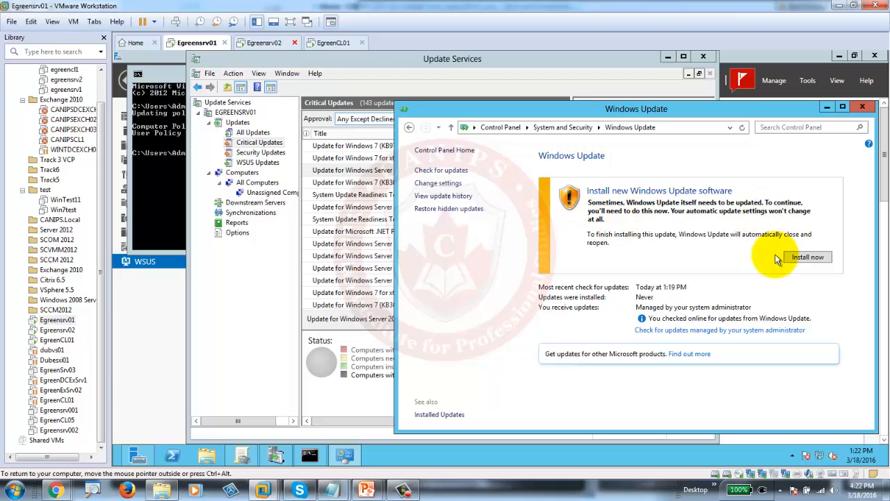
pyautogui.click(807, 258)
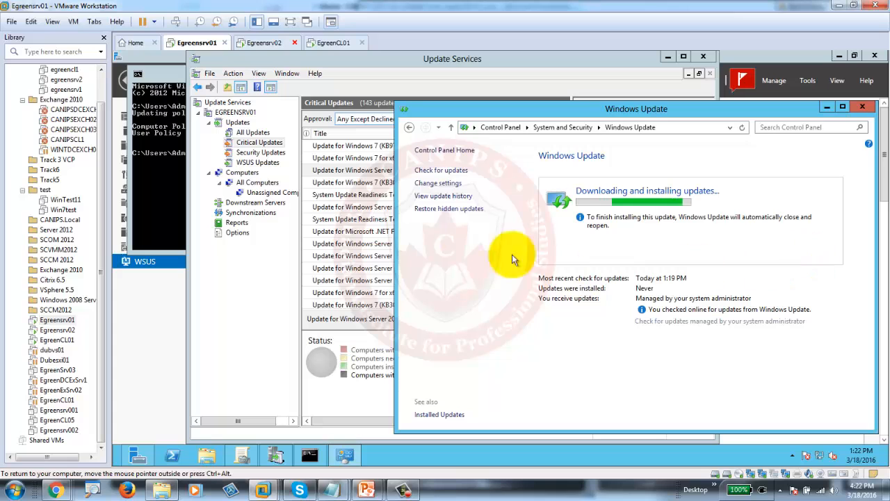
pyautogui.click(353, 195)
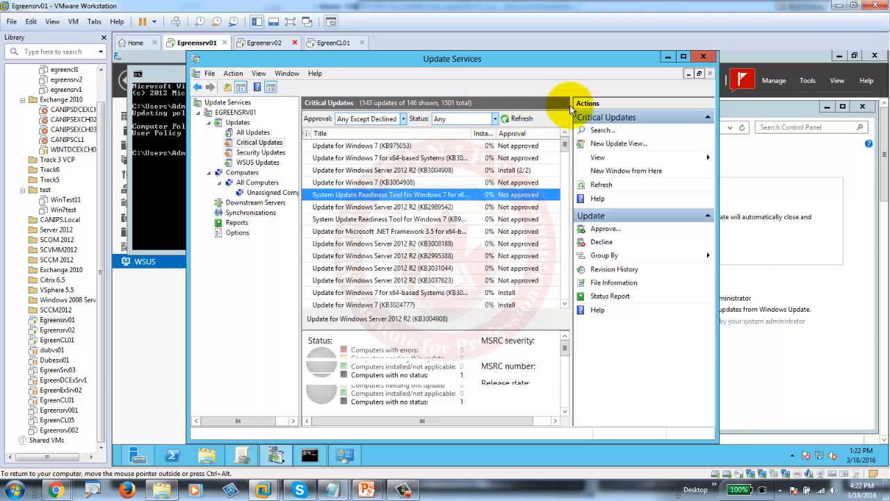
# - Maximize the Update Services console and sort the Critical Updates by title
pyautogui.click(795, 285)
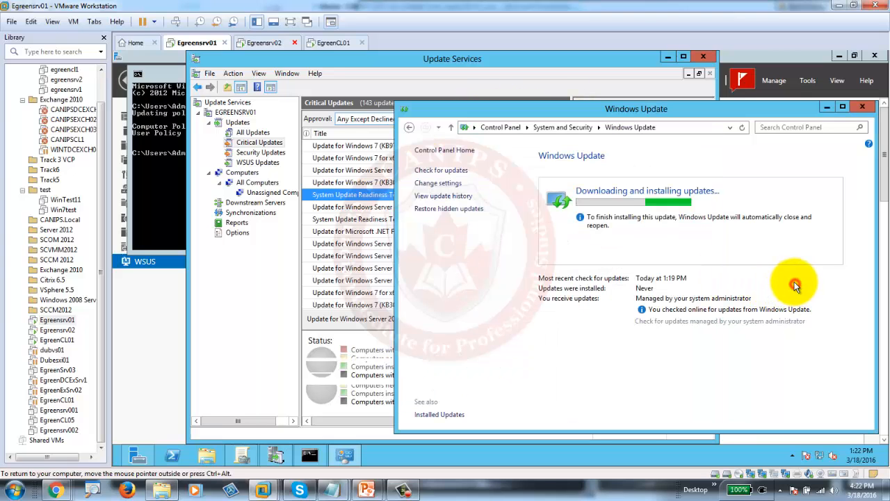
pyautogui.doubleClick(401, 56)
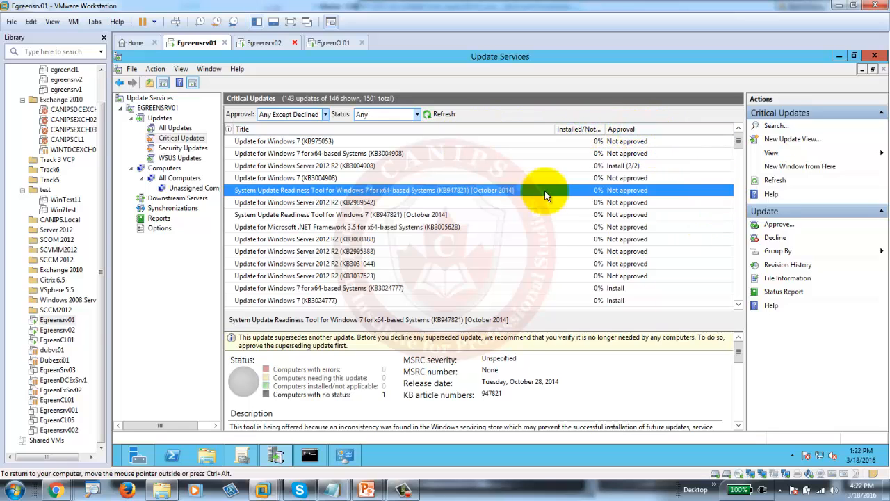
pyautogui.click(313, 128)
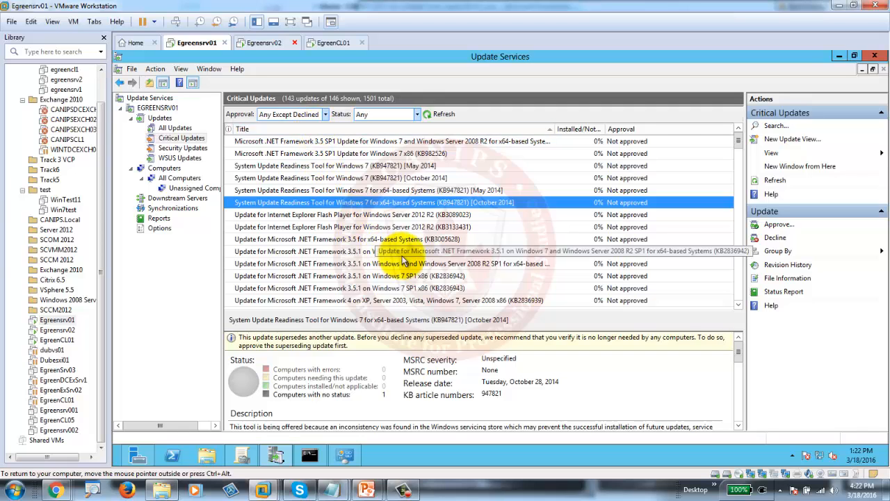
# - Select updates KB2928680 through KB2956575 and bring up their actions menu
pyautogui.scroll(-5, 402, 261)
pyautogui.scroll(-20, 402, 261)
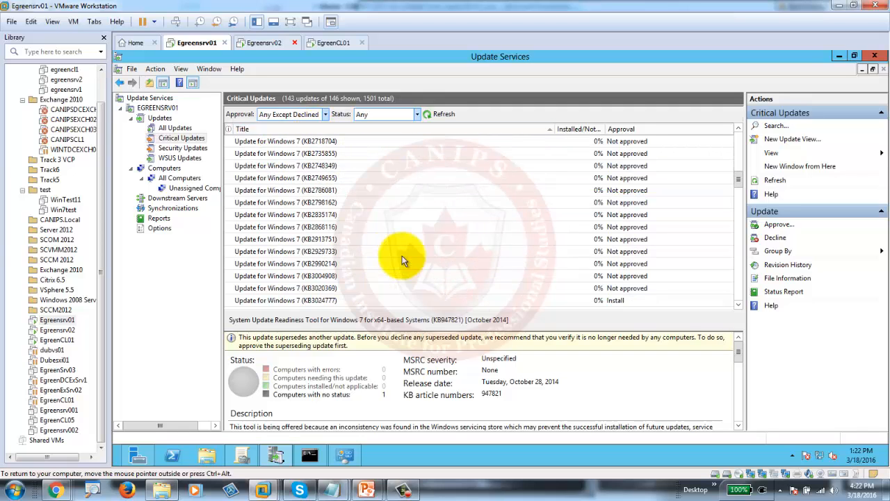
pyautogui.scroll(-3, 402, 261)
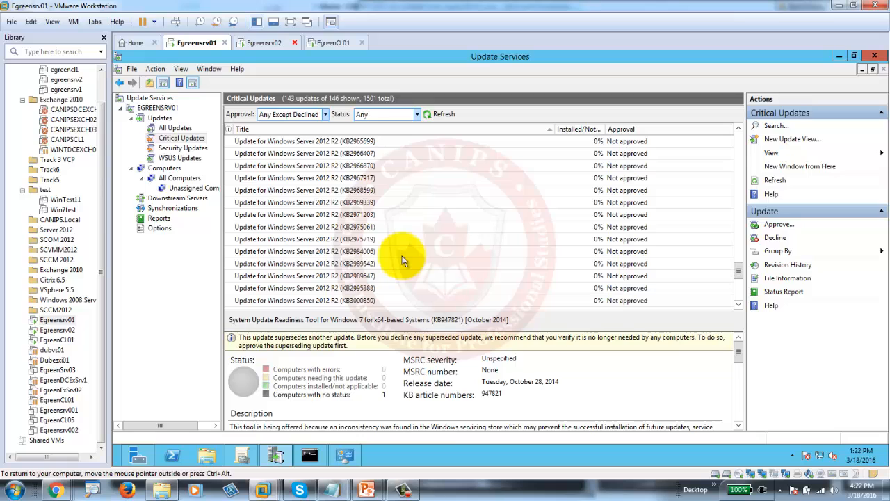
pyautogui.click(327, 165)
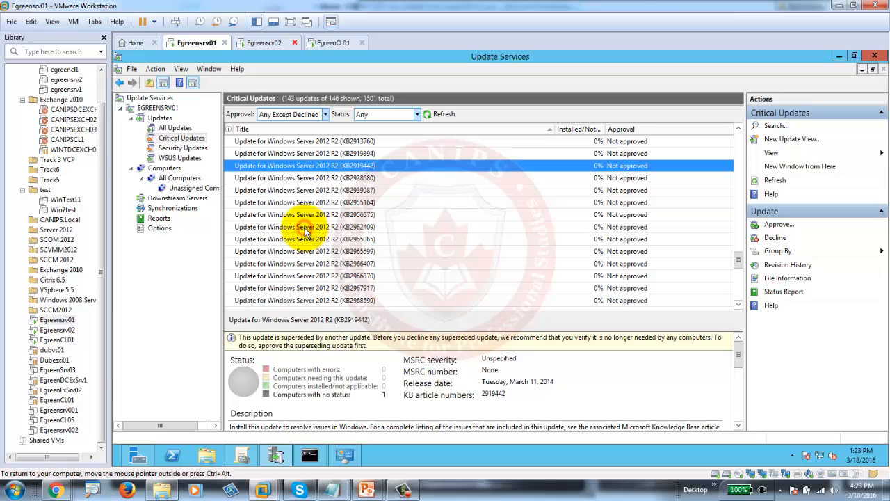
pyautogui.click(310, 180)
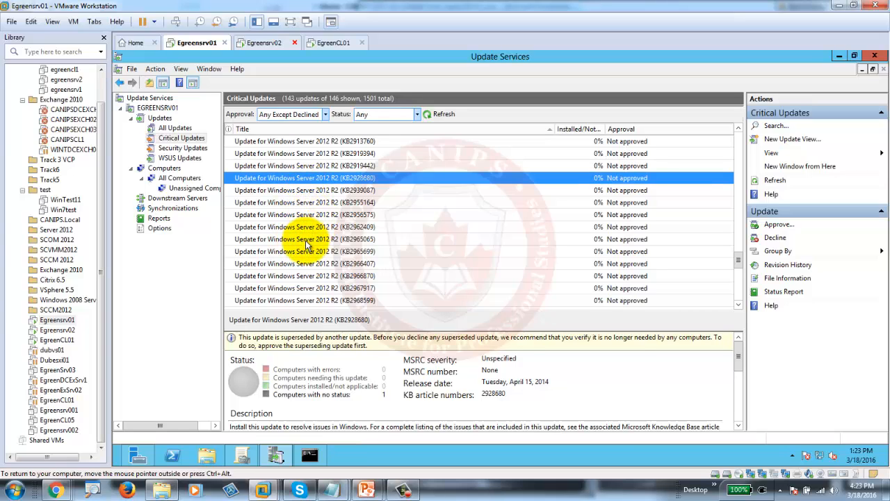
pyautogui.keyDown('shift'); pyautogui.click(312, 215); pyautogui.keyUp('shift')
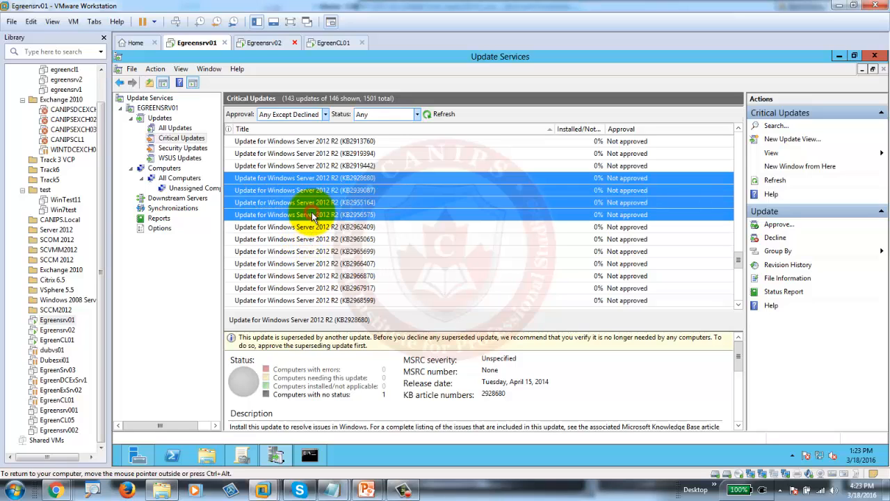
pyautogui.rightClick(312, 215)
# - Approve KB2928680–KB2956575 for install on All Computers and Unassigned Computers, then close the progress report
pyautogui.click(346, 220)
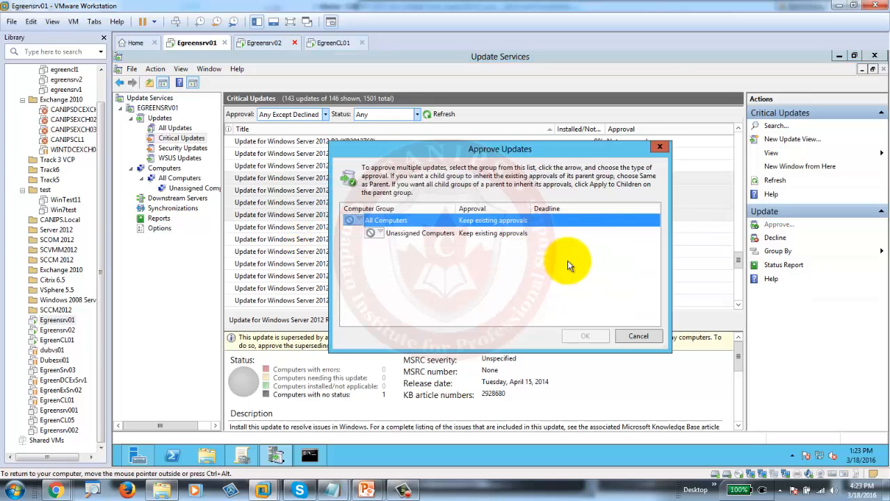
pyautogui.click(356, 224)
pyautogui.click(379, 227)
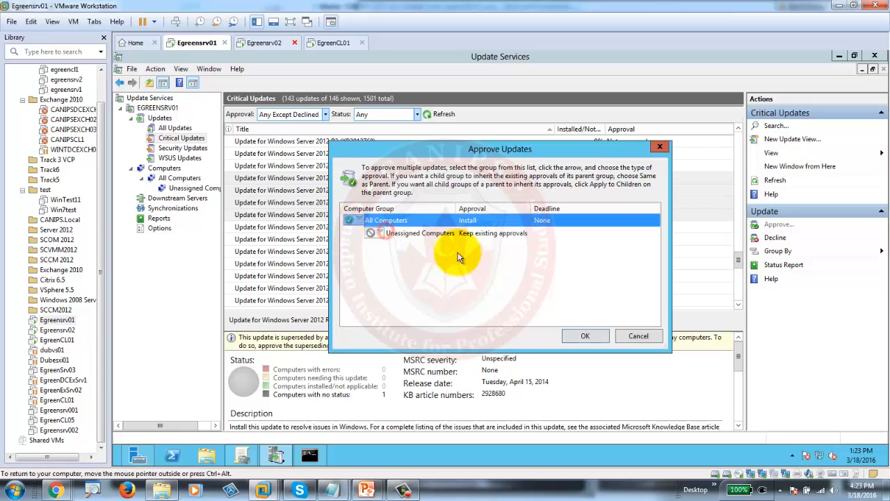
pyautogui.click(381, 234)
pyautogui.click(390, 243)
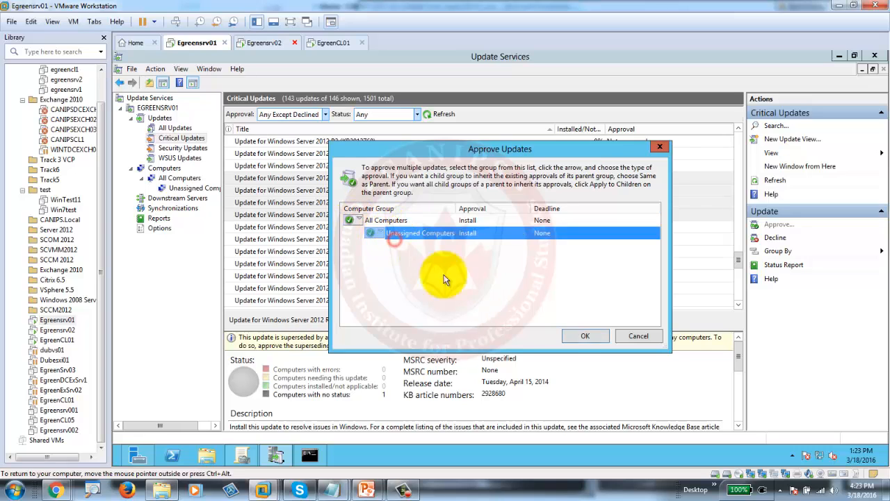
pyautogui.click(585, 337)
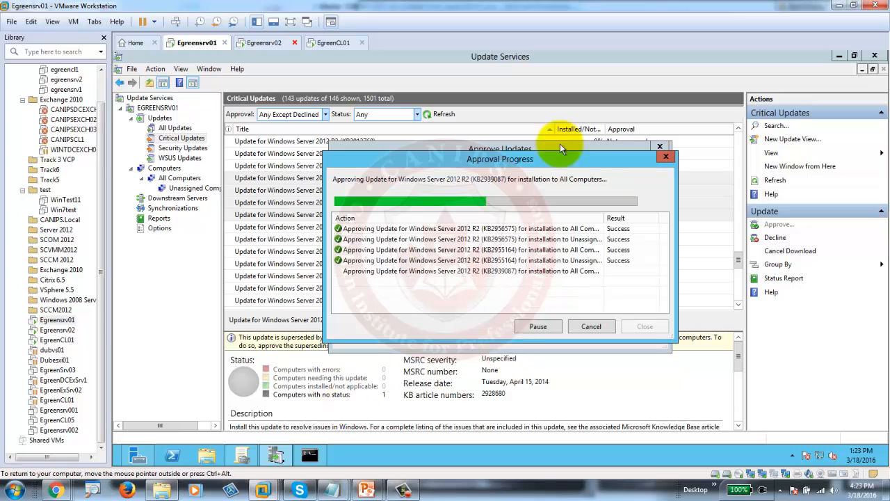
pyautogui.click(277, 454)
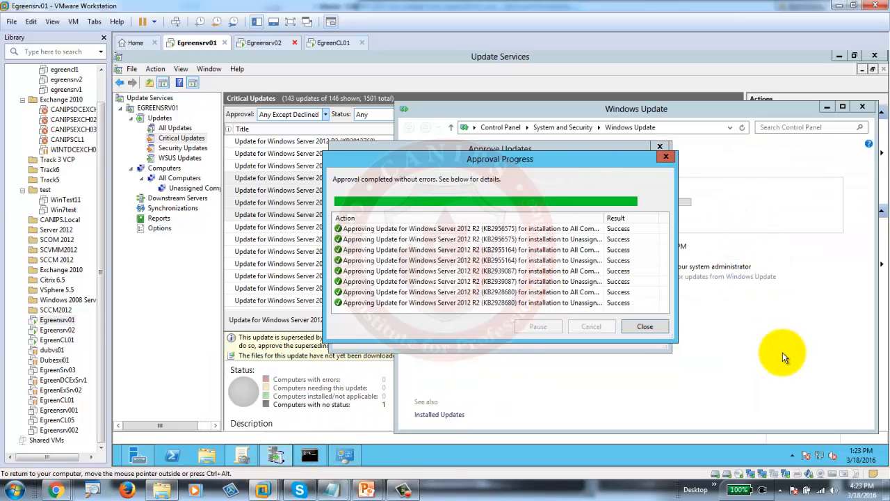
pyautogui.click(645, 326)
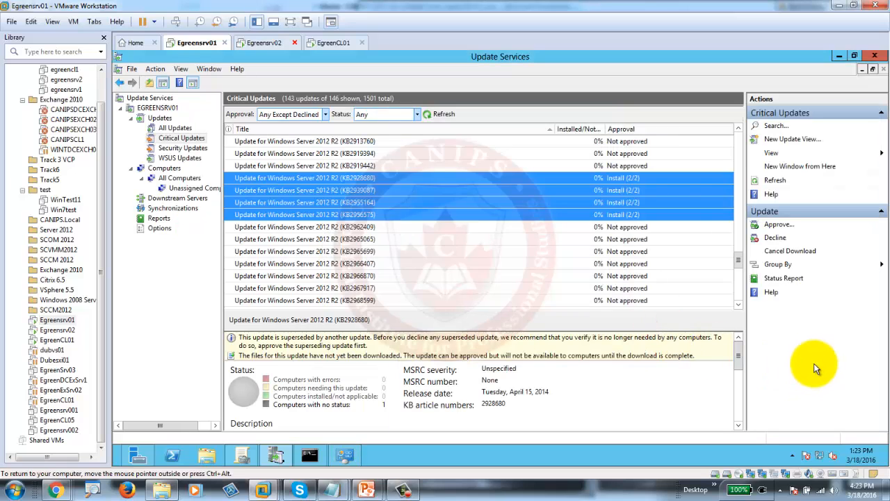
# - Minimize Update Services, review the server's installed updates, and bring Server Manager's WSUS page forward
pyautogui.click(841, 56)
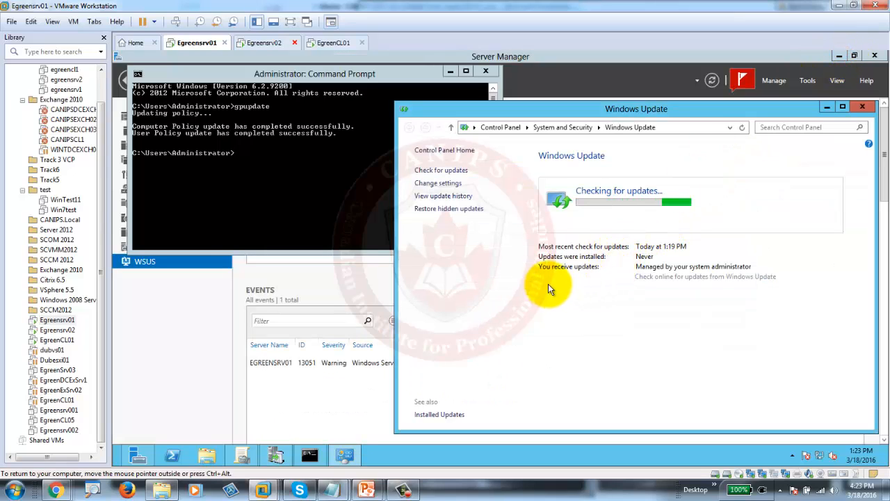
pyautogui.click(437, 195)
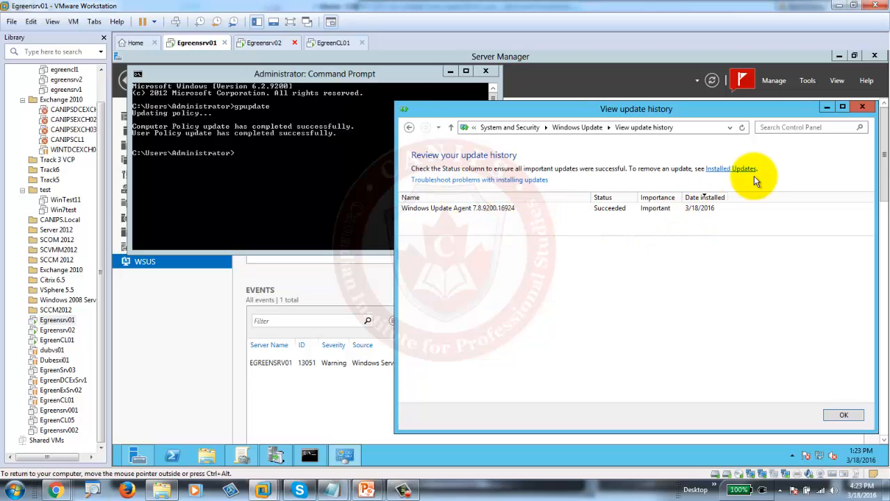
pyautogui.click(731, 169)
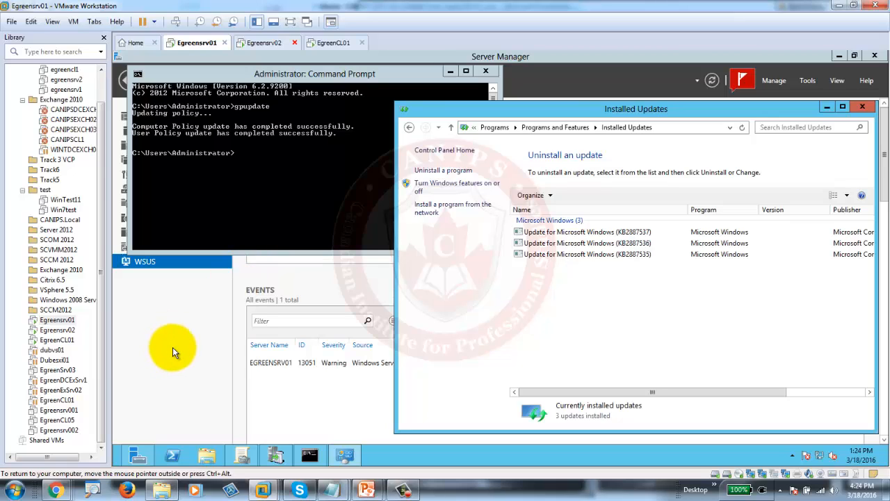
pyautogui.click(146, 271)
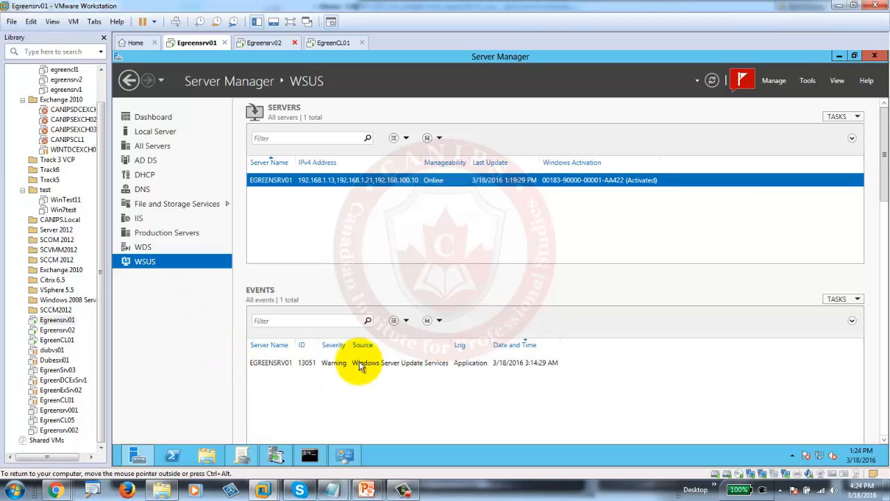
# - Switch to the EgreenCL01 Windows 7 client VM using the taskbar thumbnails
pyautogui.click(402, 489)
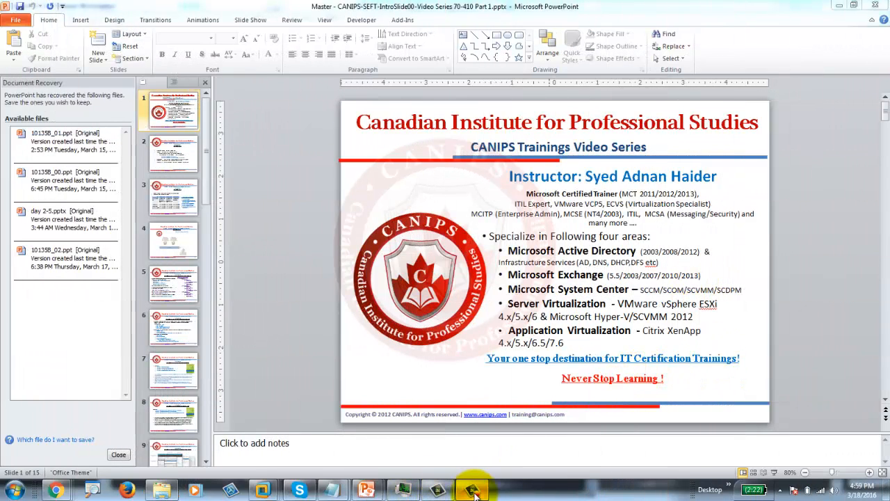
pyautogui.moveTo(397, 493)
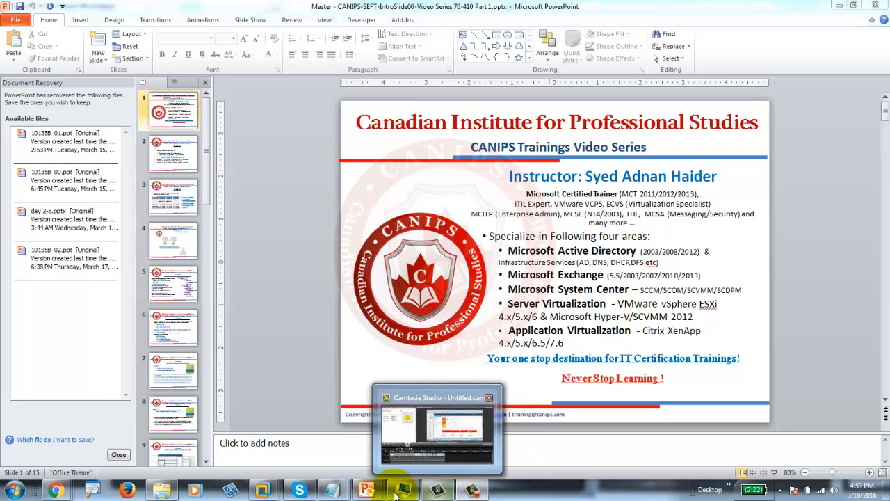
pyautogui.moveTo(263, 489)
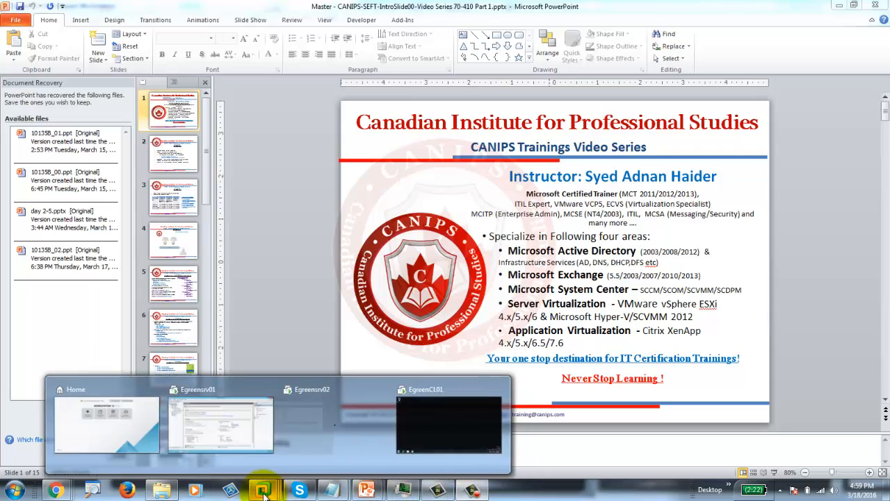
pyautogui.click(411, 421)
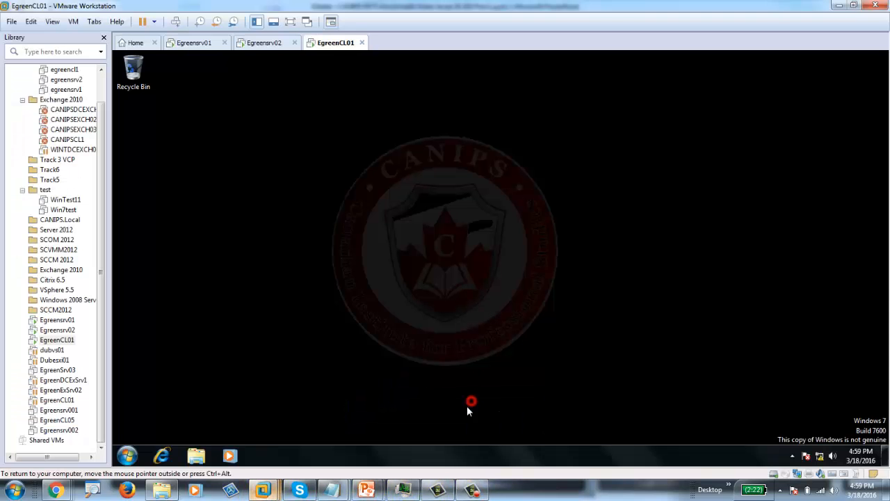
# - Open a Command Prompt on the client via Start search and run gpupdate
pyautogui.click(335, 44)
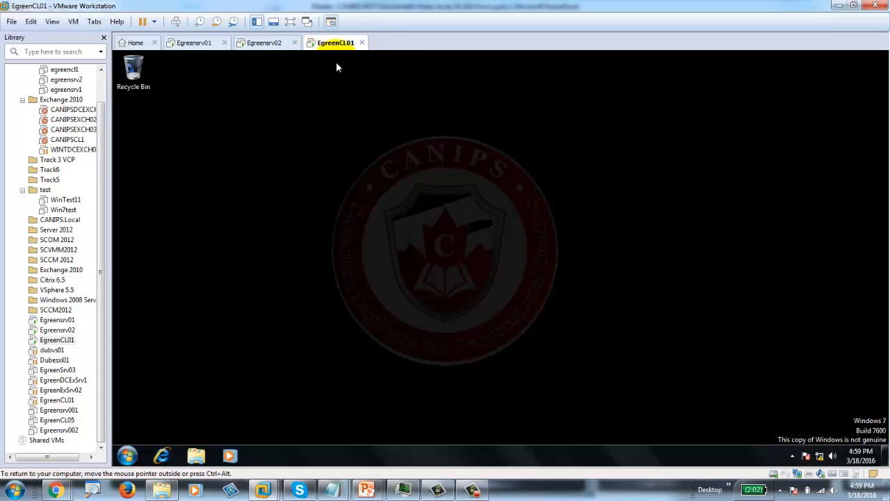
pyautogui.click(127, 455)
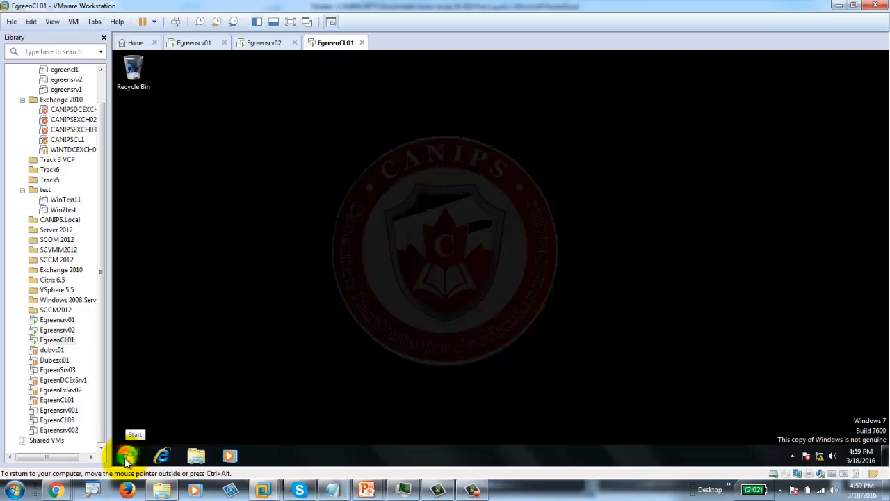
pyautogui.click(180, 425)
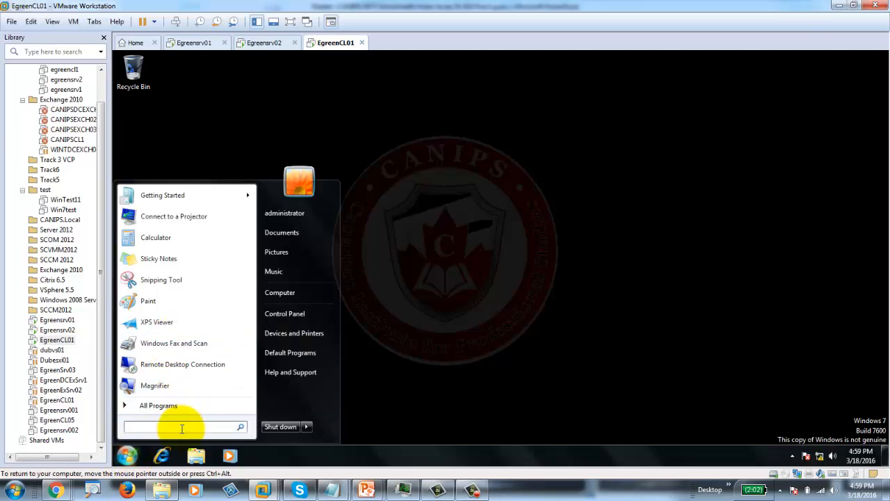
pyautogui.write('cmd')
pyautogui.press('Return')
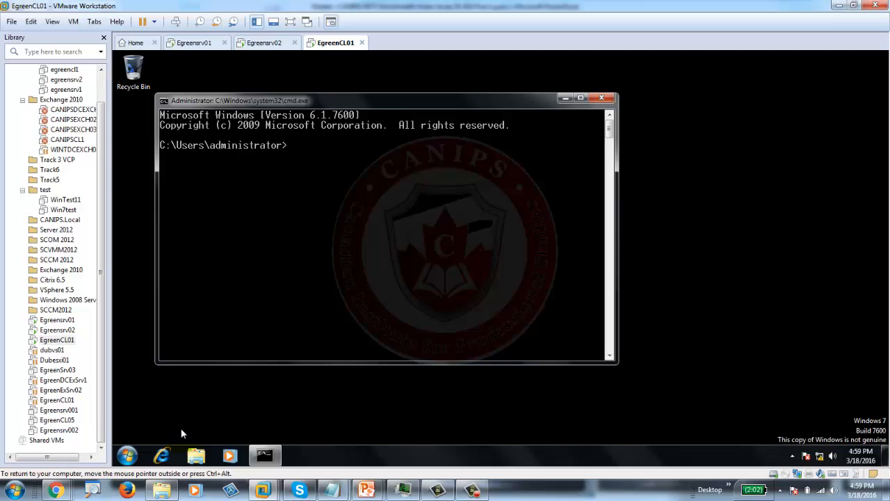
pyautogui.write('gpupdate')
pyautogui.press('Return')
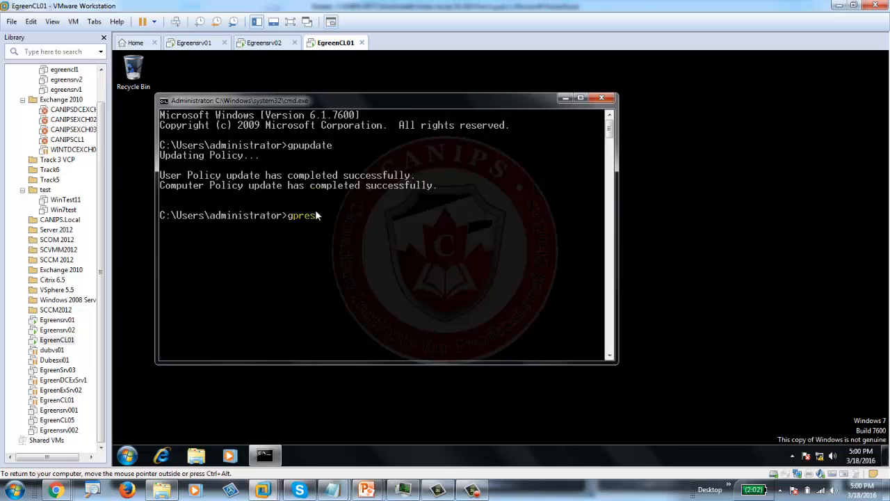
# - Run gpresult /r on the client, confirm WSUS New Setting is applied, then return to Egreensrv01
pyautogui.write('ult /r')
pyautogui.press('Return')
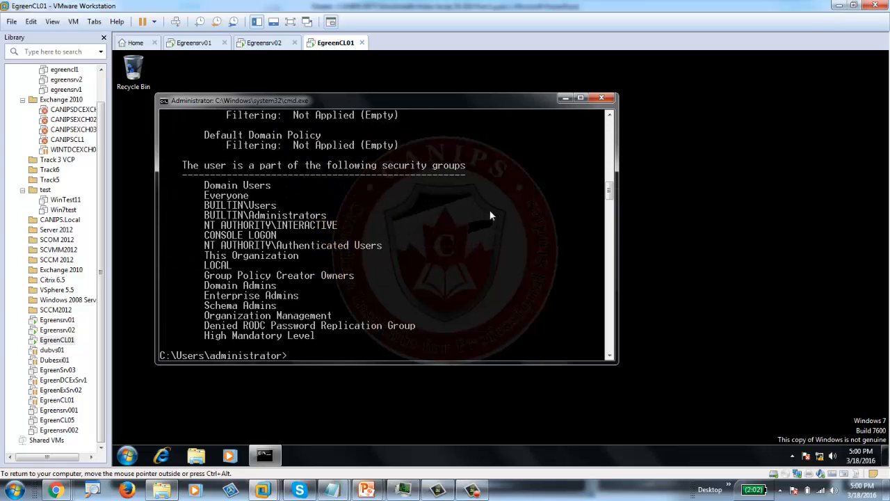
pyautogui.moveTo(609, 193); pyautogui.dragTo(608, 120)
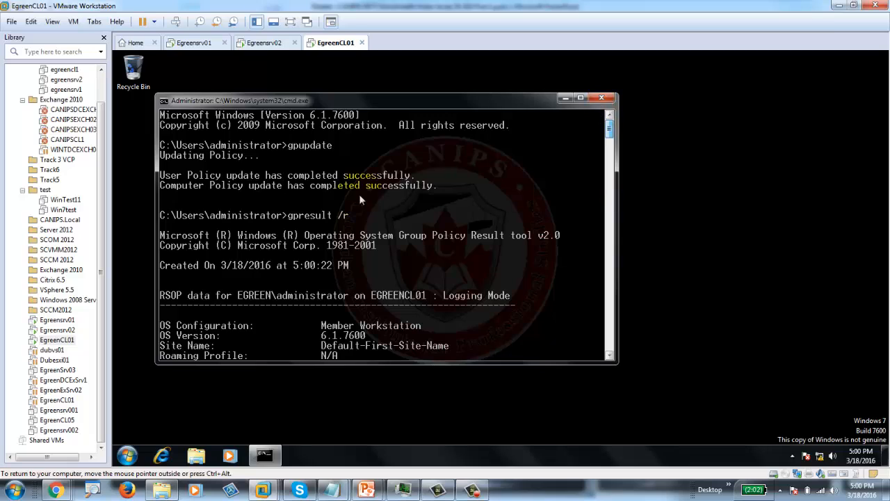
pyautogui.scroll(-4, 359, 194)
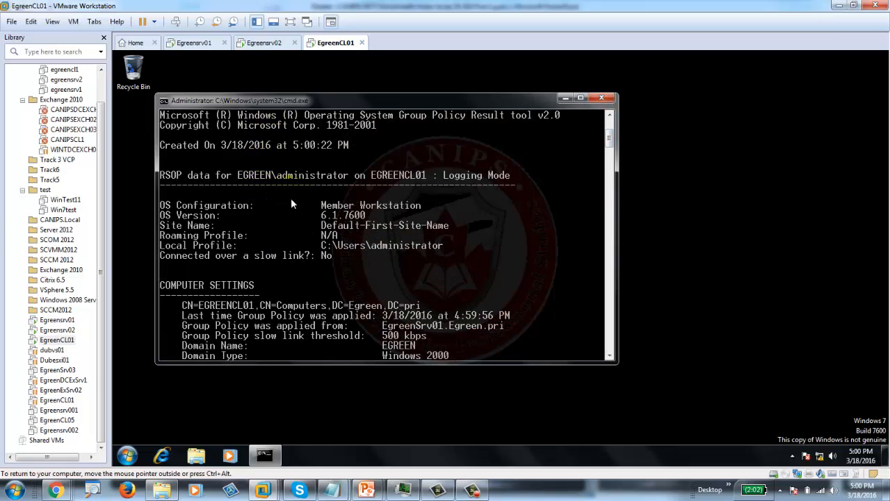
pyautogui.scroll(4, 292, 202)
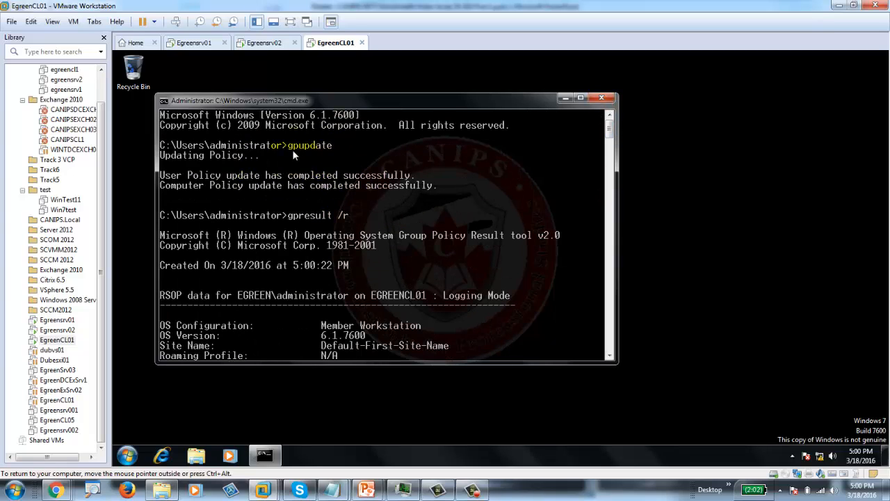
pyautogui.scroll(-2, 327, 209)
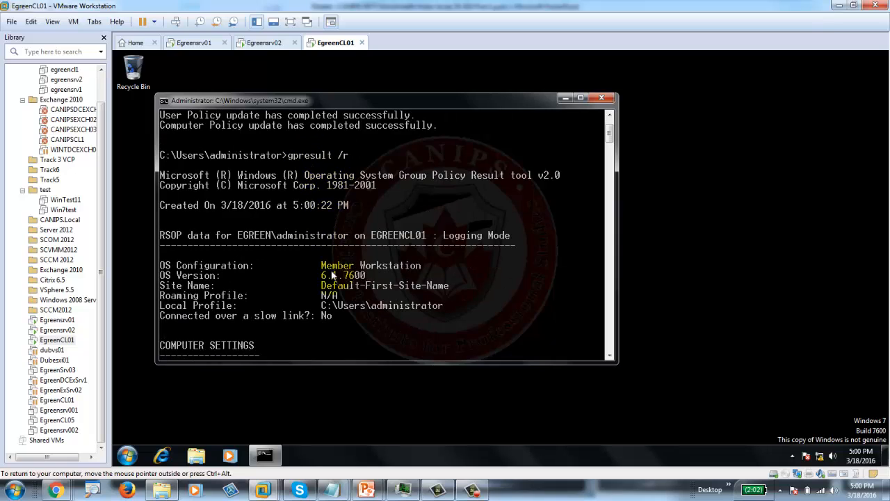
pyautogui.scroll(-6, 331, 272)
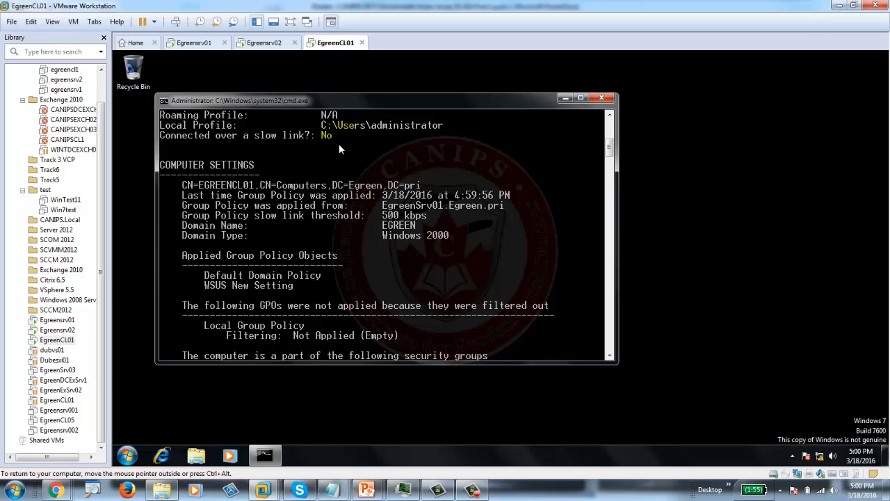
pyautogui.click(191, 42)
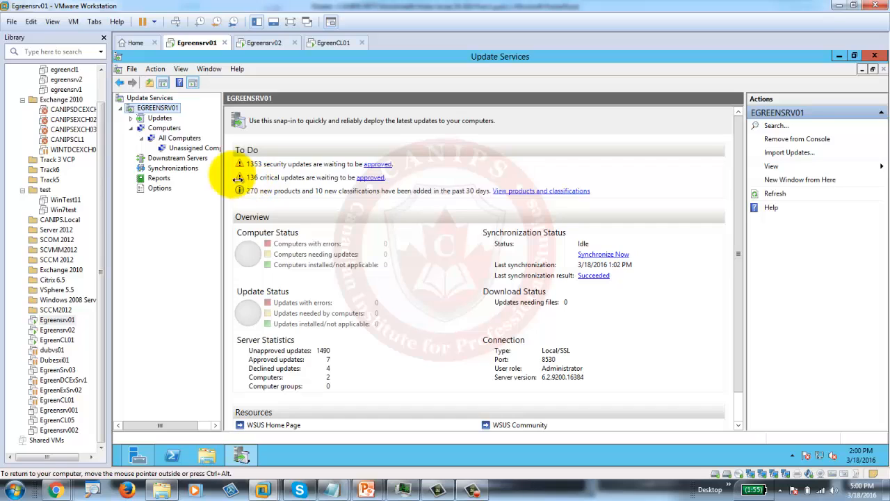
# - List All Computers in WSUS, inspect egreencl01's unreported status, then go back to the client
pyautogui.click(174, 139)
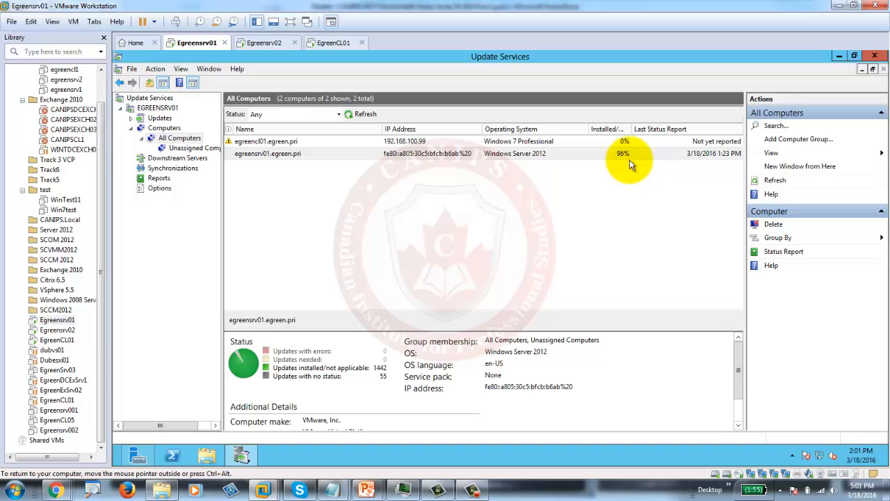
pyautogui.click(281, 143)
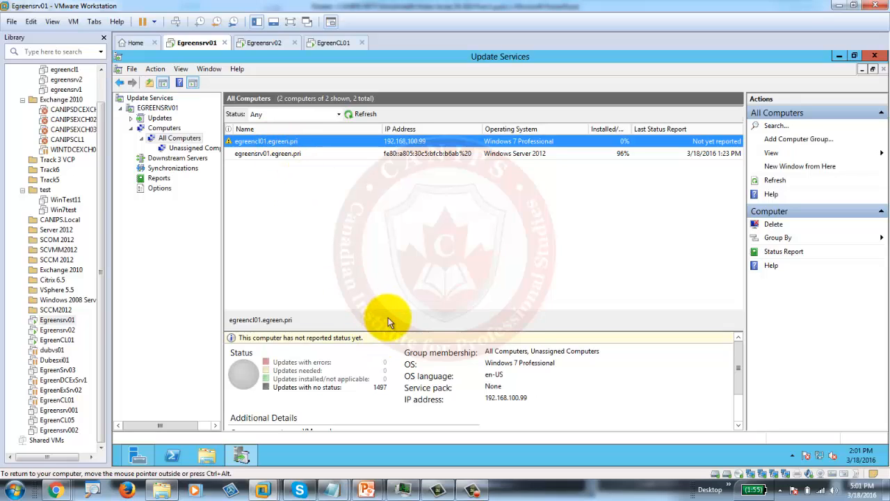
pyautogui.moveTo(388, 311); pyautogui.dragTo(388, 235)
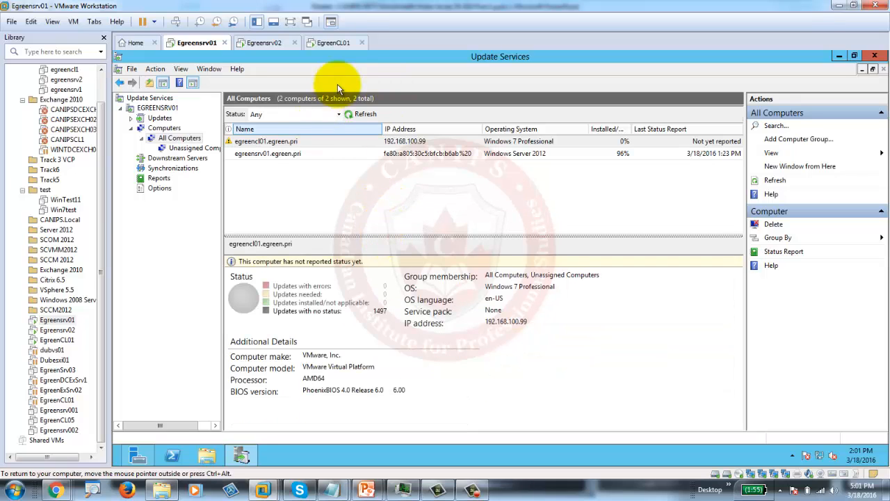
pyautogui.click(335, 43)
# - On the client, open Windows Update, review update history, and check for updates, which finds none
pyautogui.click(127, 455)
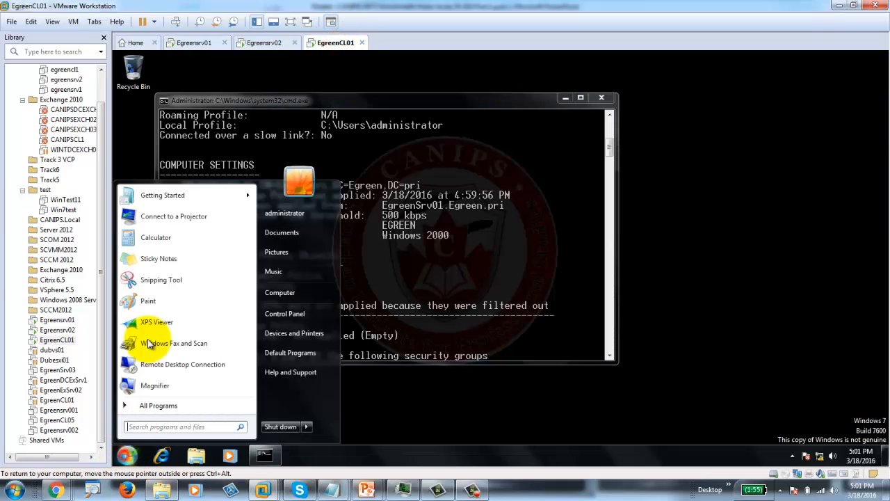
pyautogui.click(181, 403)
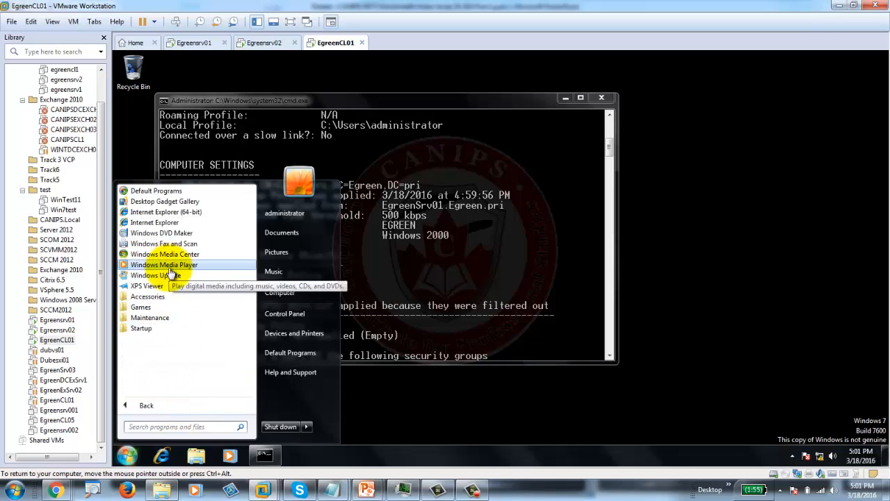
pyautogui.click(172, 279)
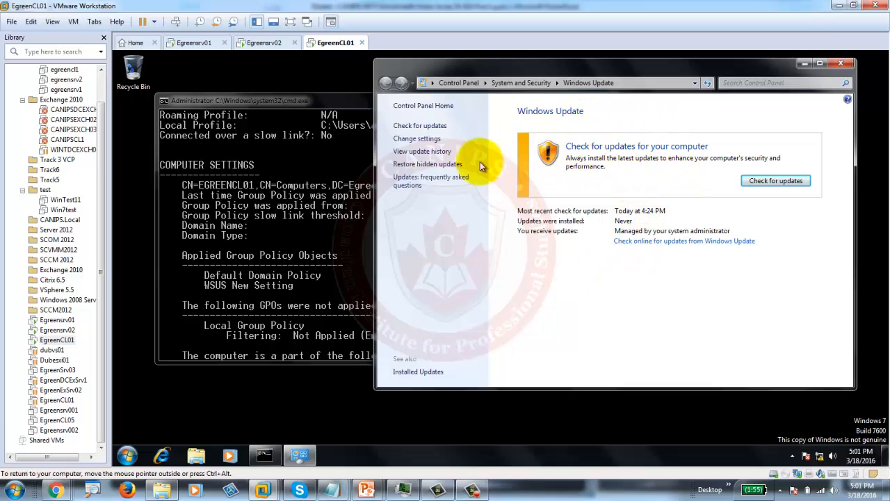
pyautogui.click(422, 152)
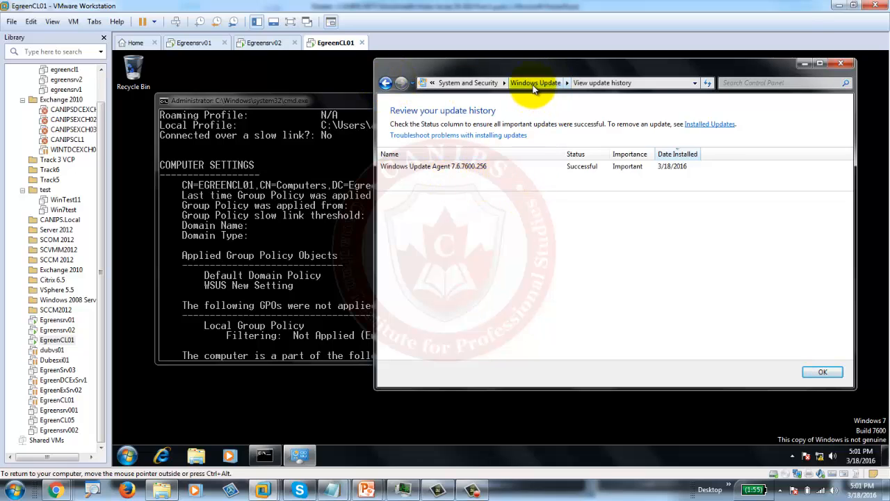
pyautogui.click(387, 83)
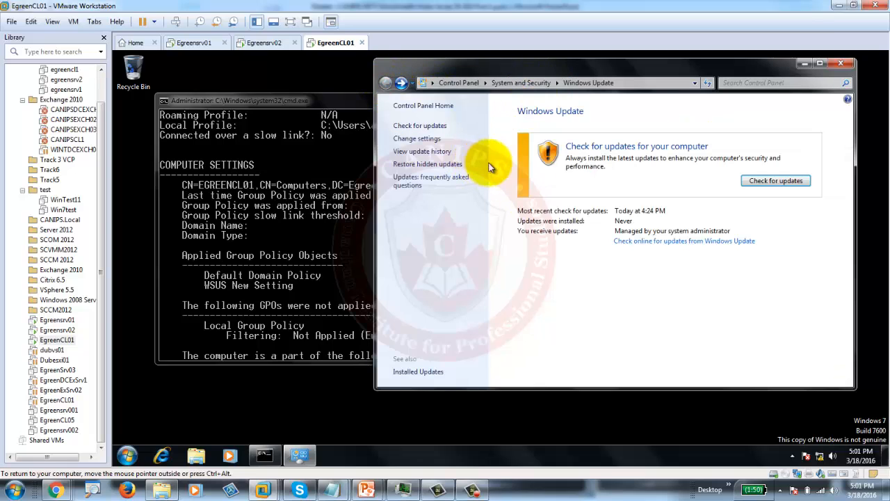
pyautogui.click(758, 181)
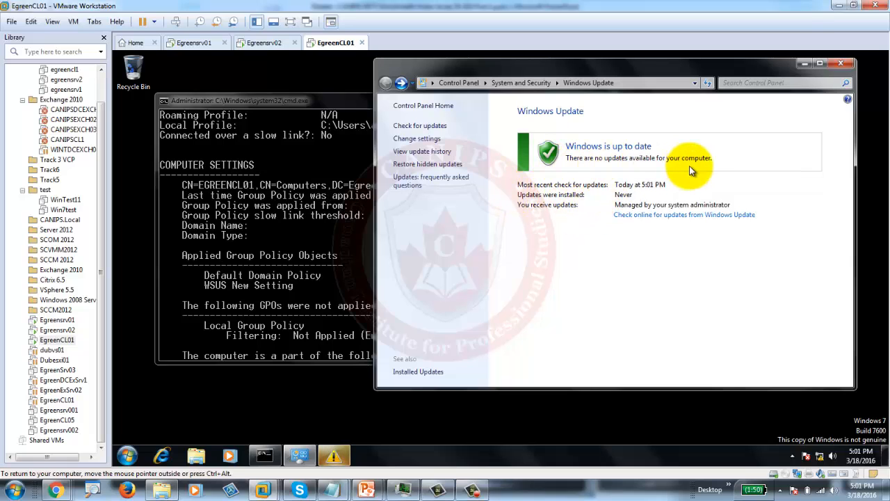
pyautogui.click(190, 43)
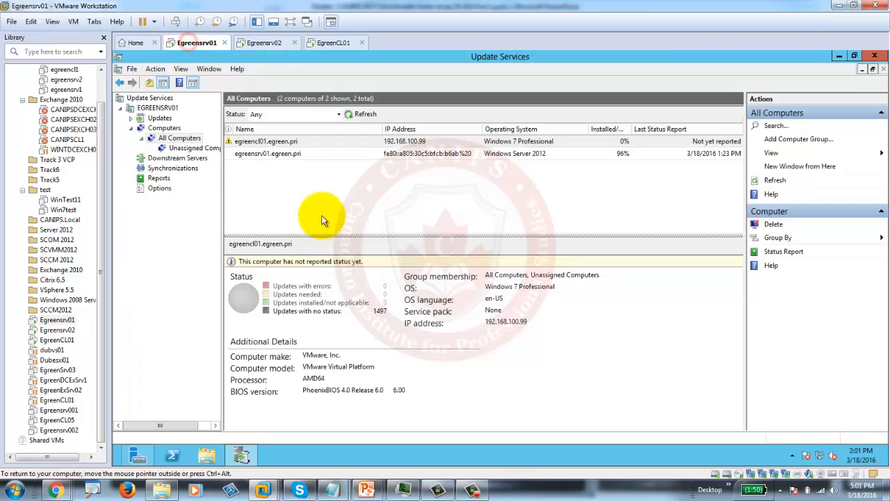
# - Show All Updates in WSUS with the status filter set to Any and refresh the list
pyautogui.click(153, 118)
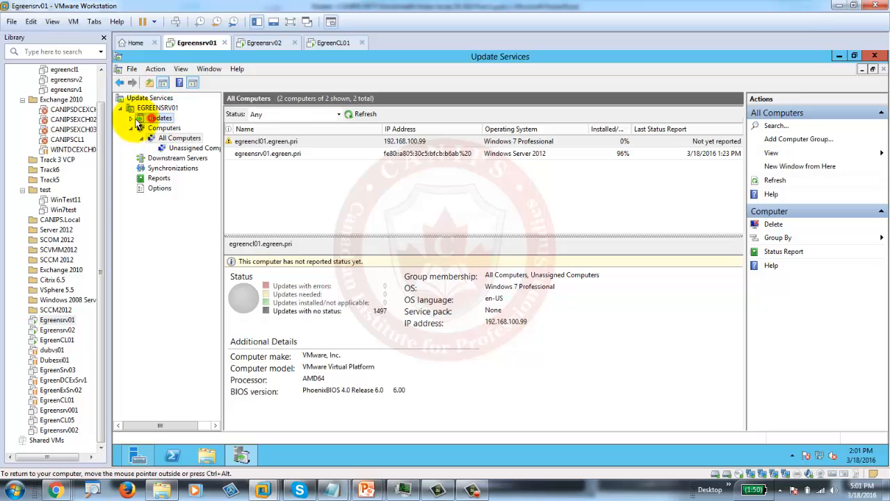
pyautogui.click(131, 119)
pyautogui.click(174, 128)
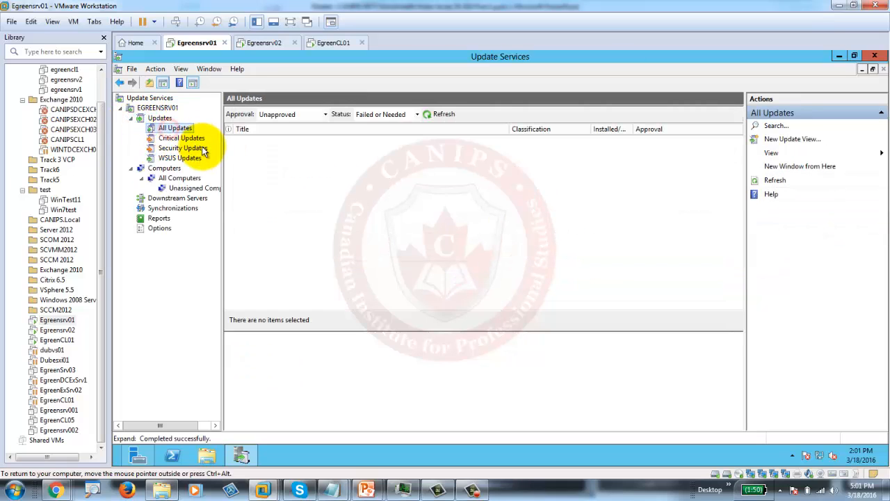
pyautogui.click(416, 115)
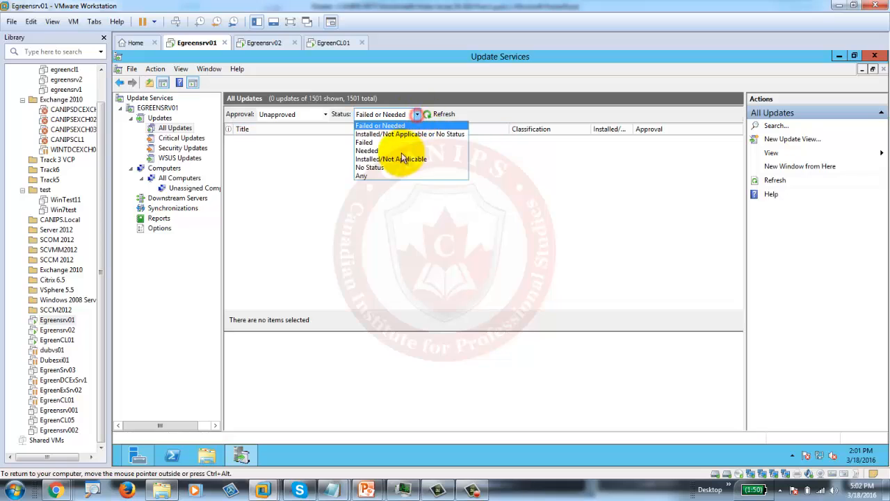
pyautogui.click(370, 174)
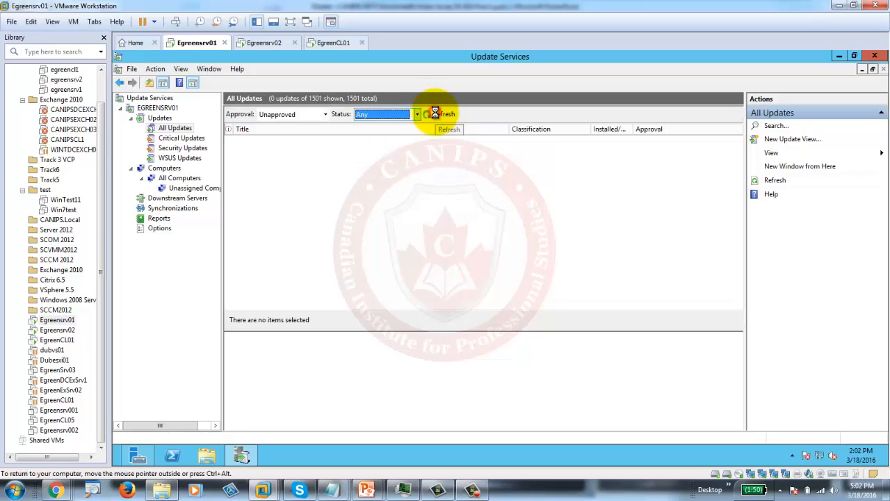
pyautogui.click(435, 113)
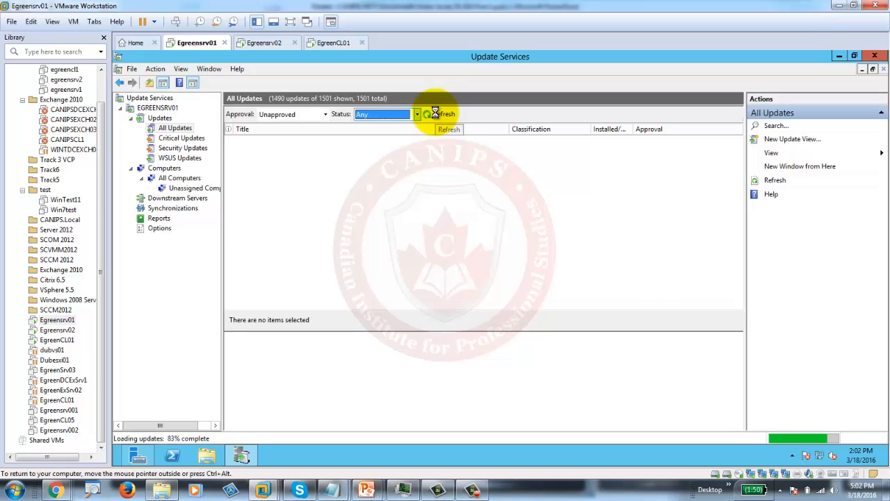
# - Sort updates by title and select the x64 security updates KB2475792 through KB2485376
pyautogui.click(344, 141)
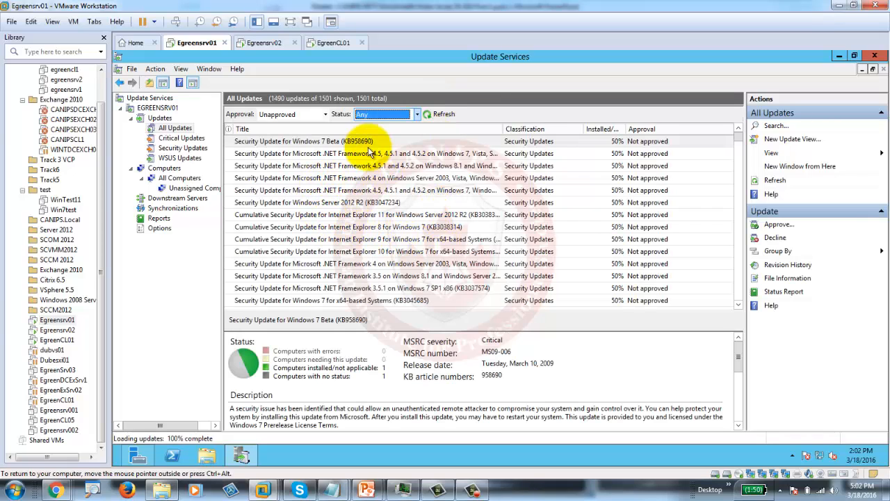
pyautogui.click(332, 129)
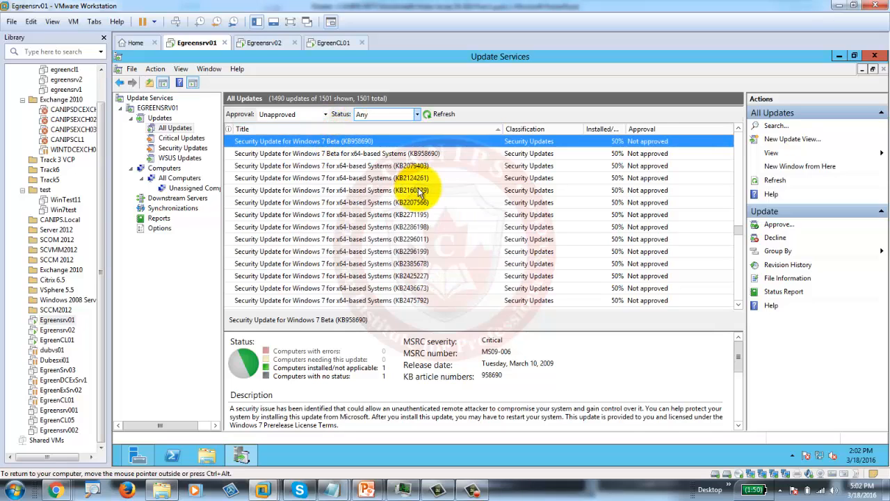
pyautogui.scroll(-3, 418, 195)
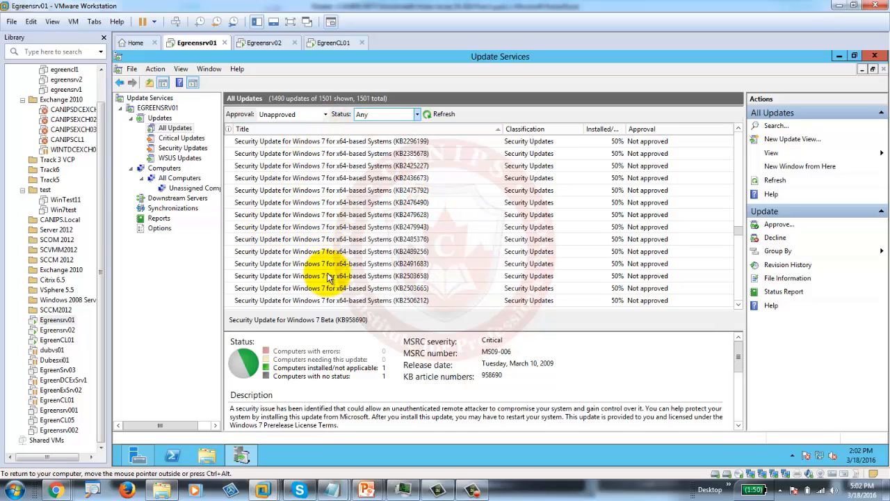
pyautogui.click(331, 194)
pyautogui.keyDown('shift'); pyautogui.click(331, 238); pyautogui.keyUp('shift')
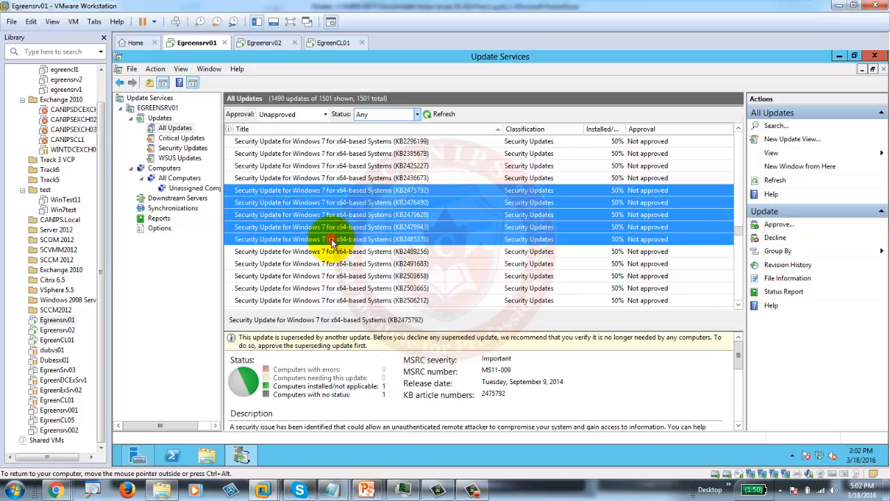
# - Approve KB2475792–KB2485376 for install on All Computers and Unassigned Computers
pyautogui.rightClick(380, 228)
pyautogui.click(402, 234)
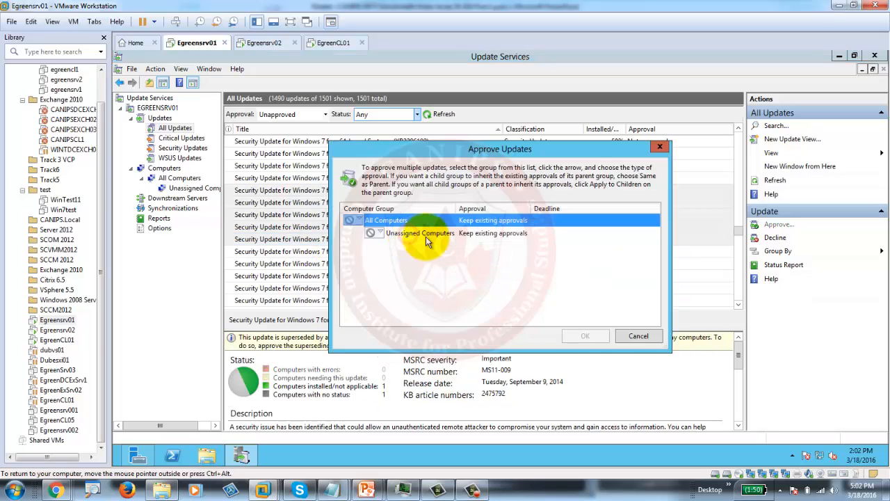
pyautogui.click(351, 221)
pyautogui.click(369, 233)
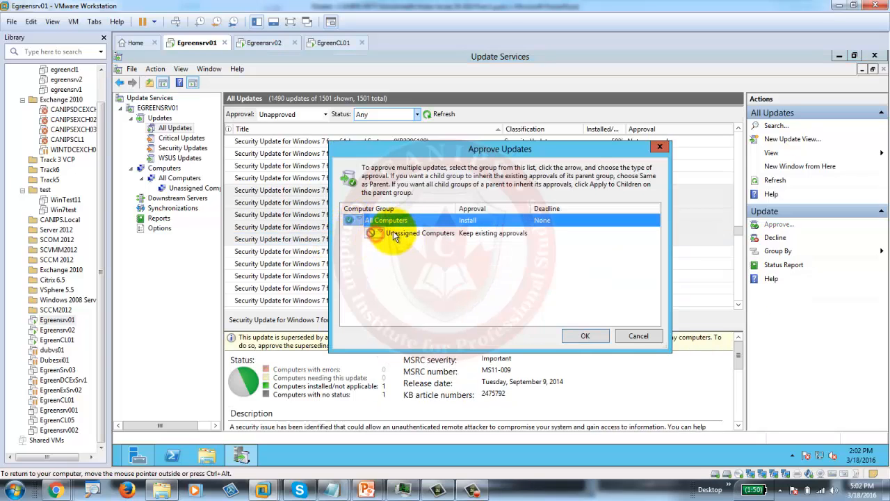
pyautogui.click(380, 233)
pyautogui.click(412, 245)
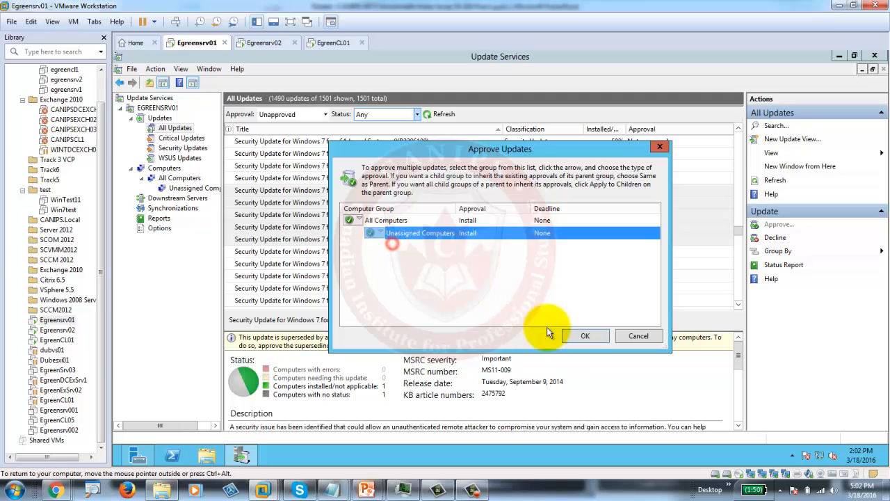
pyautogui.click(581, 338)
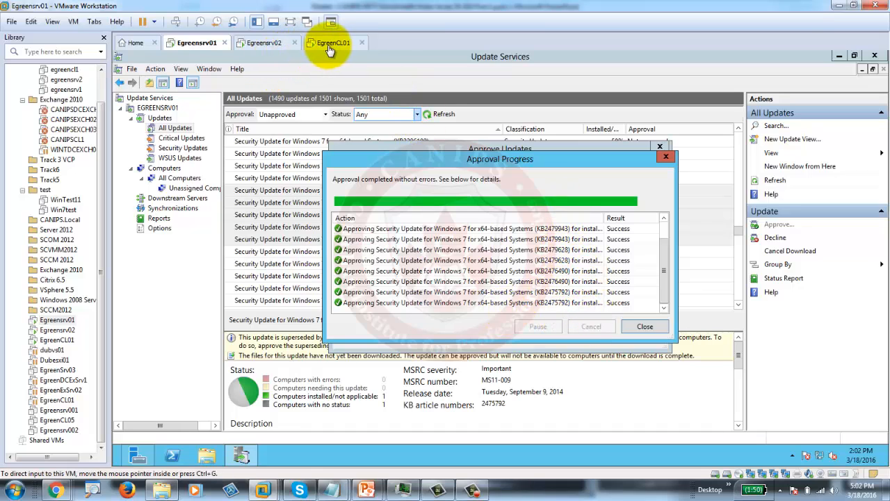
pyautogui.click(331, 44)
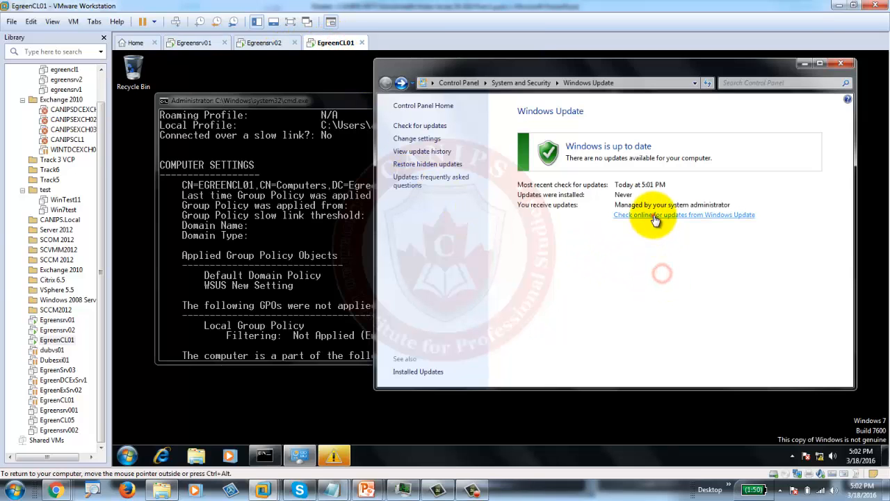
# - Restart the Windows 7 client's update check and select the wuauclt /detectnow line in the host notes
pyautogui.click(654, 215)
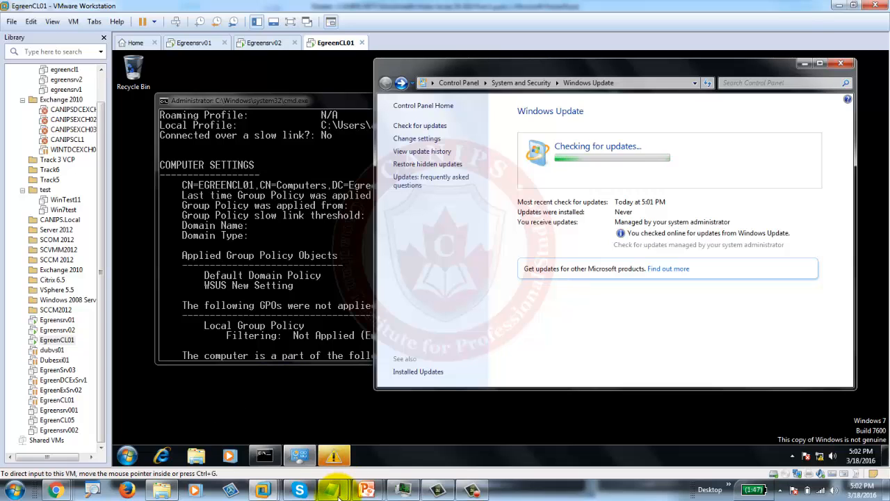
pyautogui.moveTo(332, 490)
pyautogui.click(378, 437)
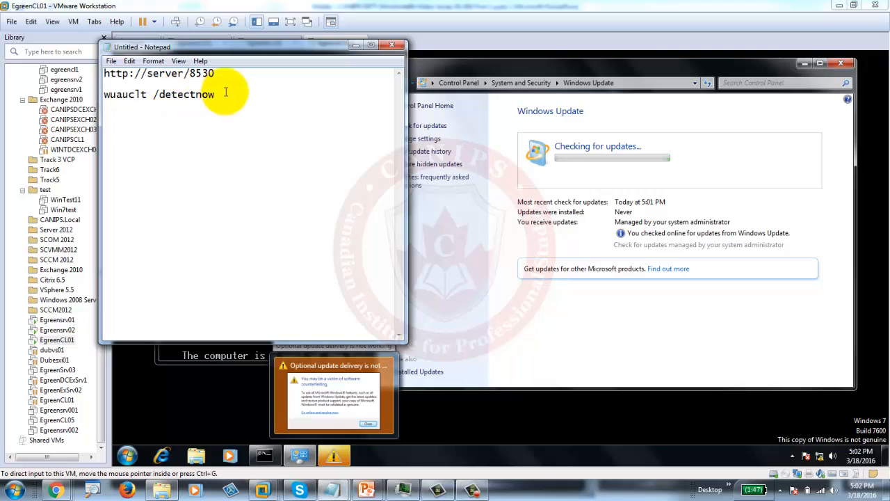
pyautogui.moveTo(217, 94); pyautogui.dragTo(103, 101)
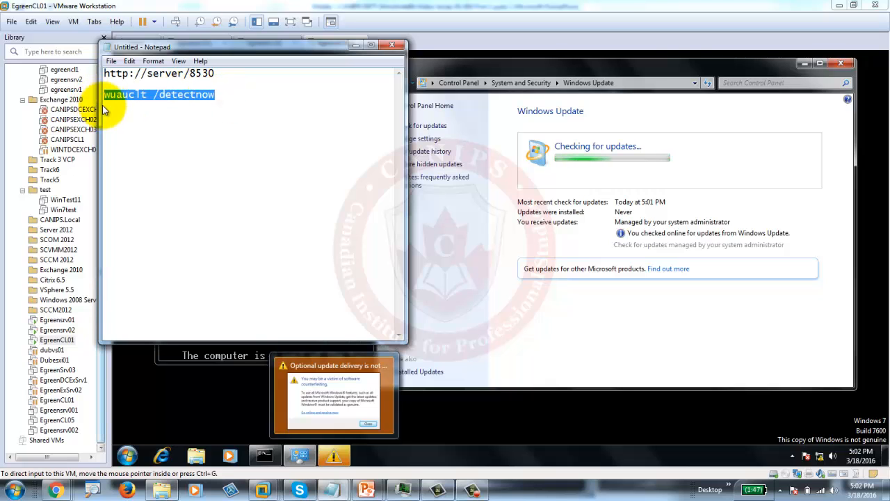
pyautogui.click(600, 337)
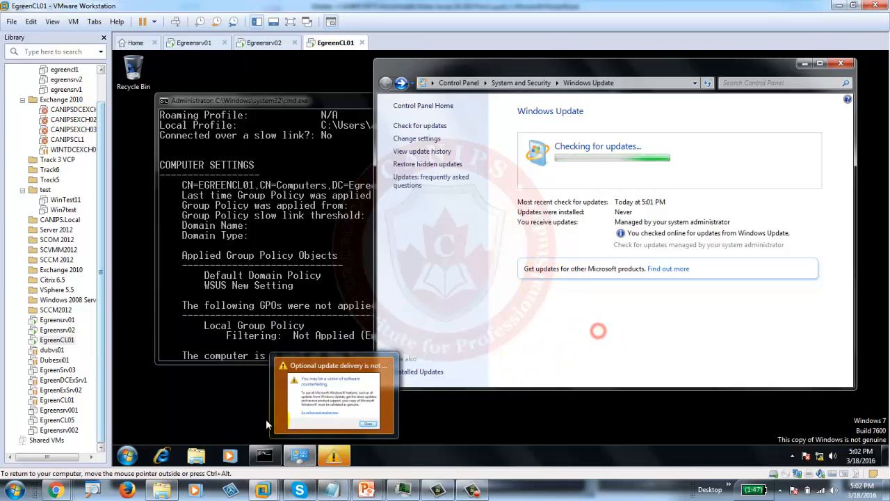
# - Bring up the client's command prompt and check the Windows Update search result for 'wuau'
pyautogui.click(128, 456)
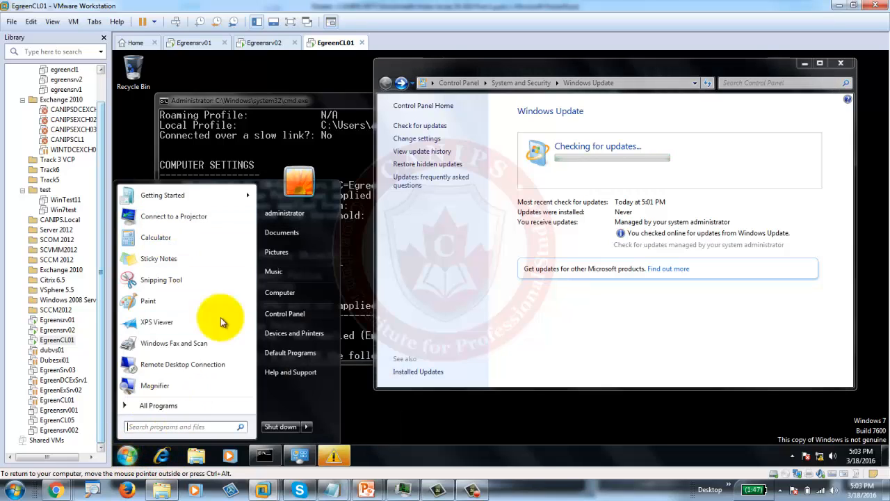
pyautogui.click(268, 156)
pyautogui.scroll(-7, 307, 226)
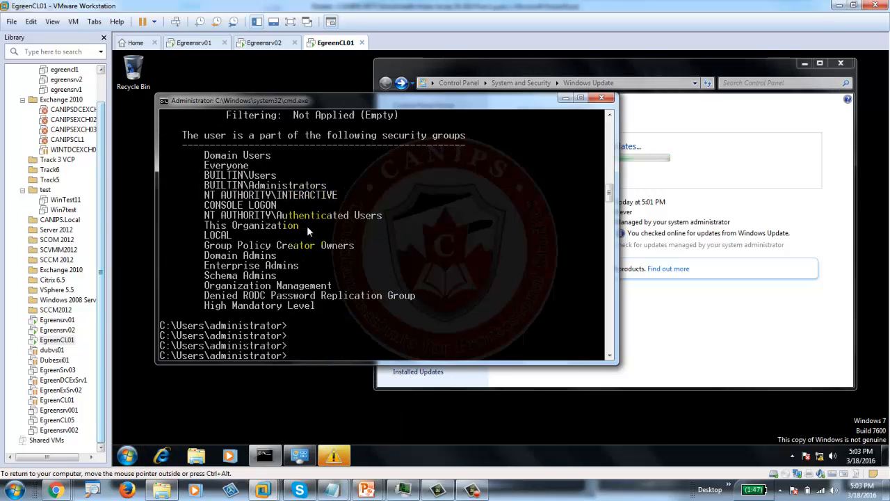
pyautogui.write('w')
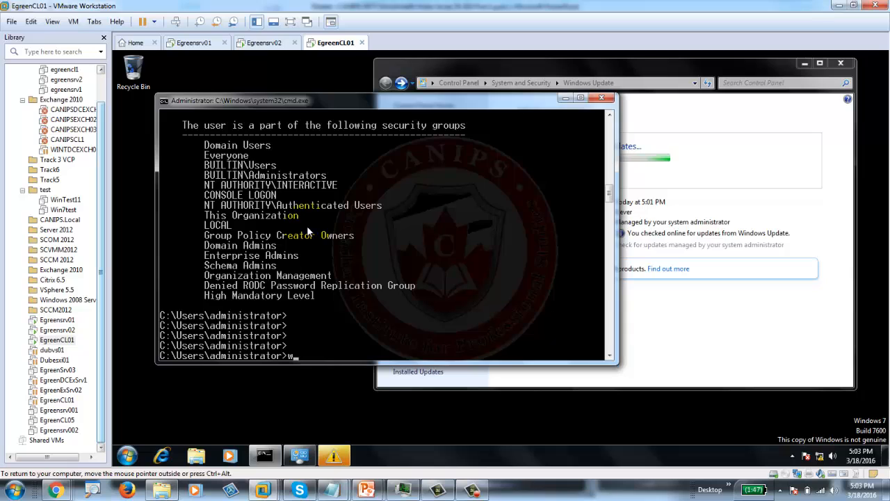
pyautogui.write('uau')
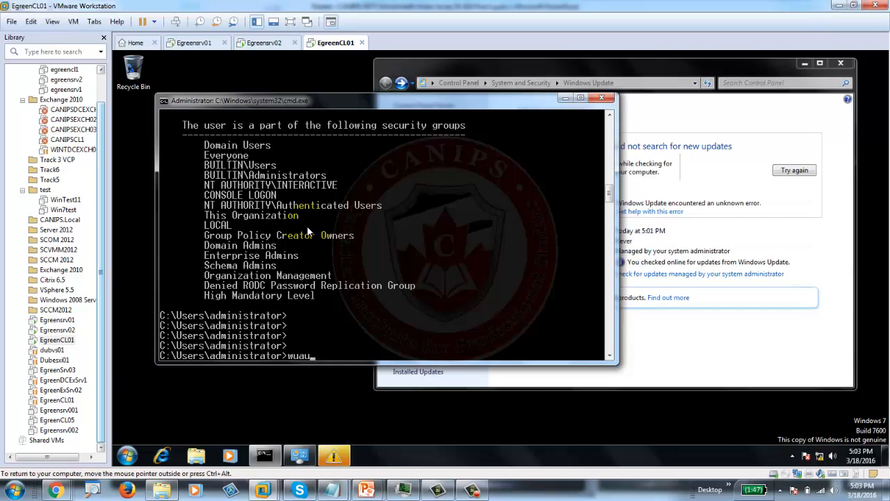
pyautogui.click(755, 356)
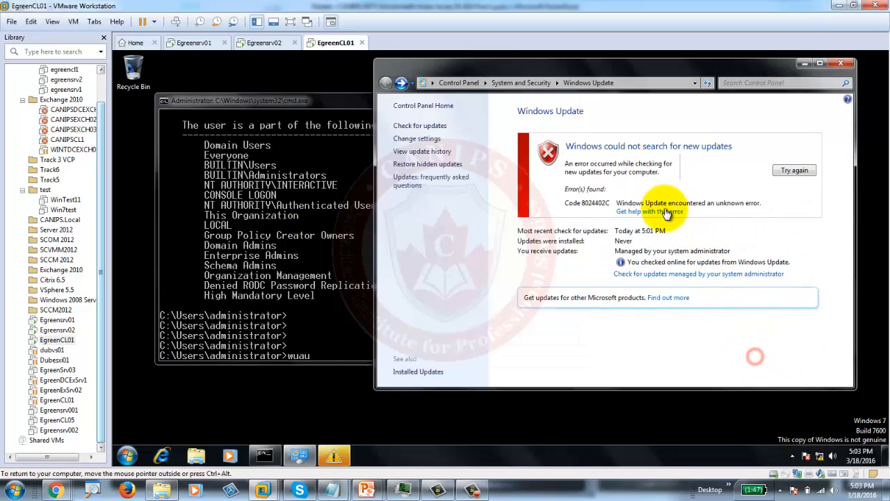
pyautogui.click(327, 355)
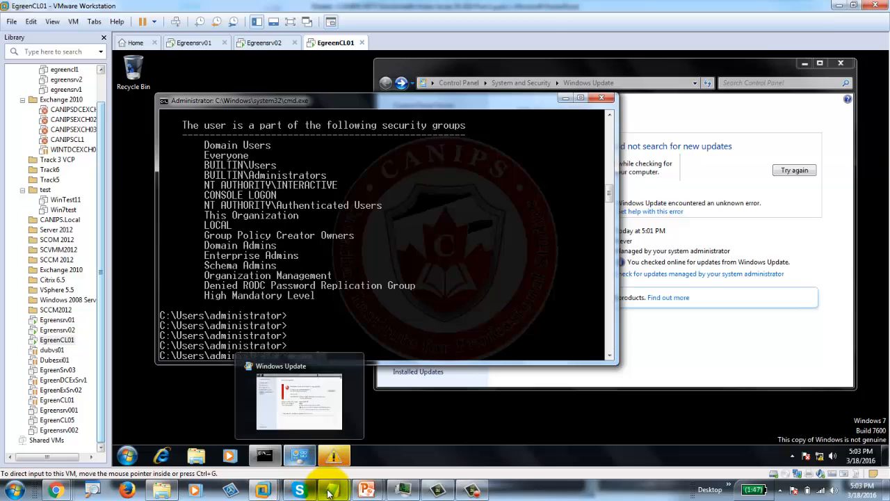
# - Run wuauclt /detectnow in the command prompt and dismiss the counterfeiting warning
pyautogui.moveTo(330, 489)
pyautogui.click(378, 421)
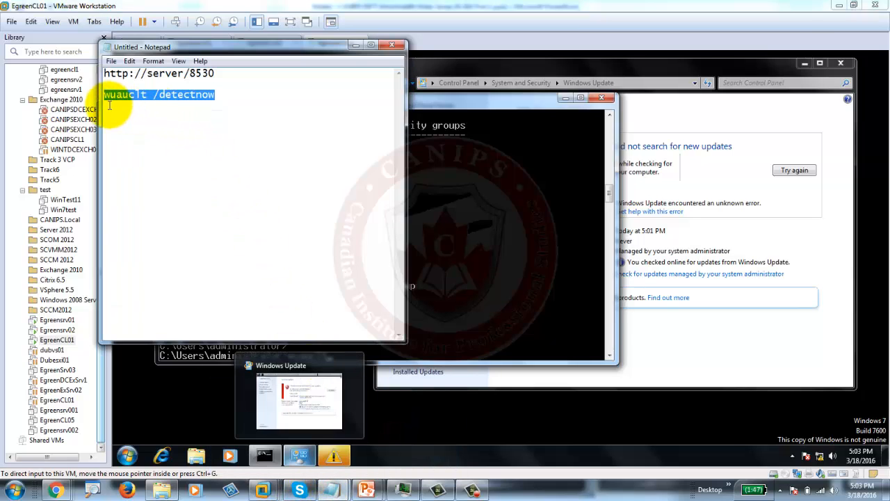
pyautogui.click(473, 291)
pyautogui.write('wuauclt')
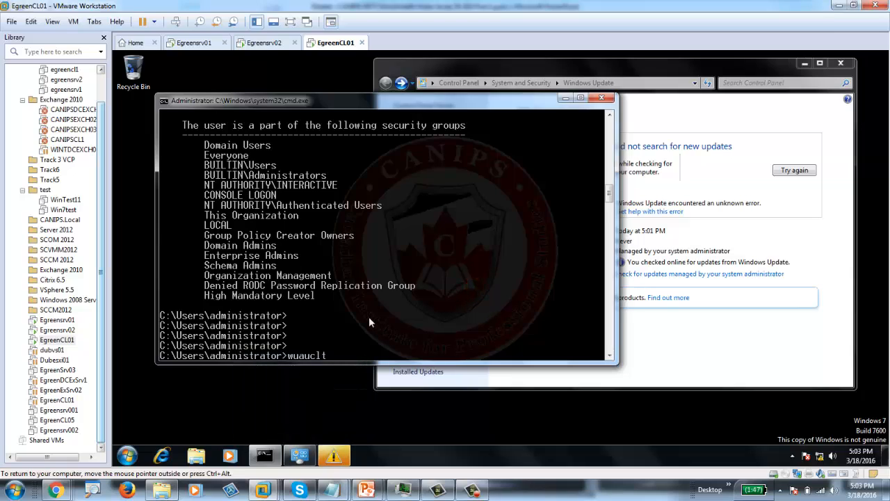
pyautogui.write(' /detectnow')
pyautogui.press('Return')
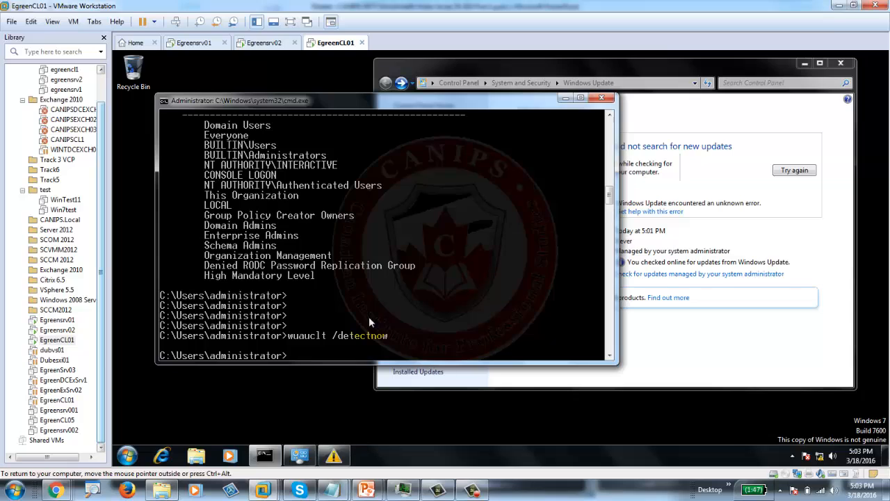
pyautogui.click(333, 456)
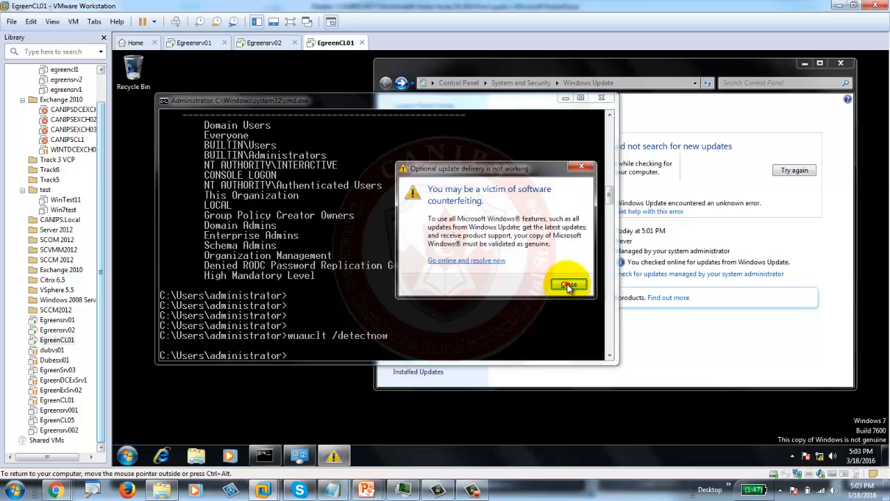
pyautogui.click(568, 286)
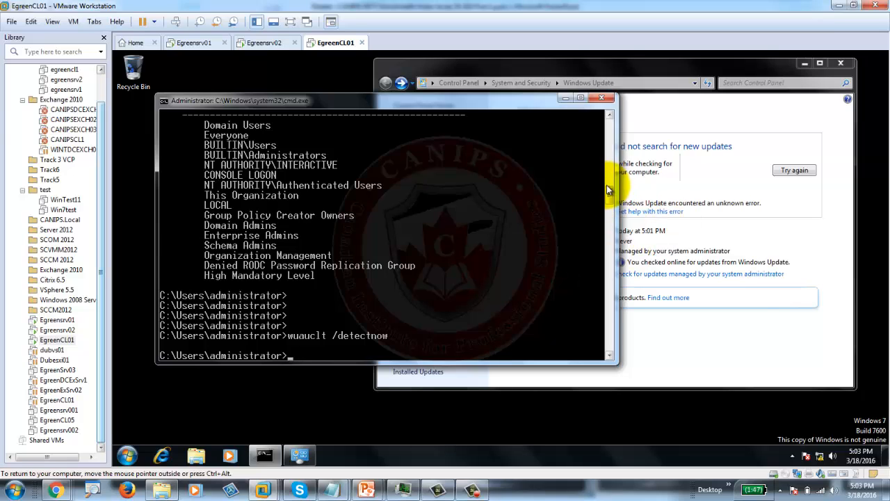
# - Move the command prompt lower, rerun wuauclt /detectnow, and dismiss the counterfeiting warning
pyautogui.moveTo(493, 104); pyautogui.dragTo(482, 147)
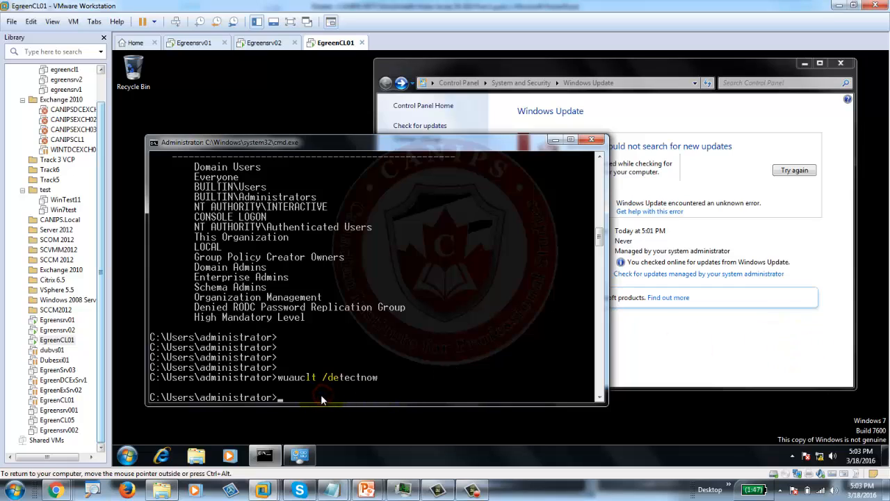
pyautogui.press('Up')
pyautogui.press('Return')
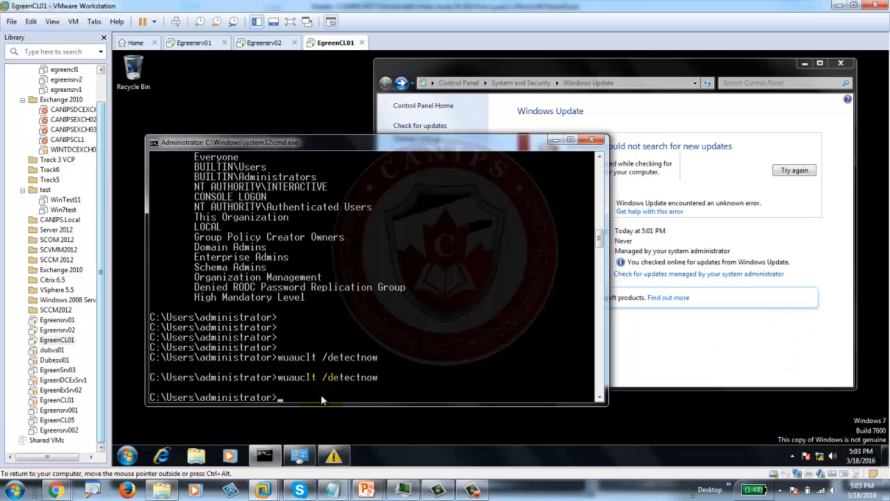
pyautogui.click(334, 455)
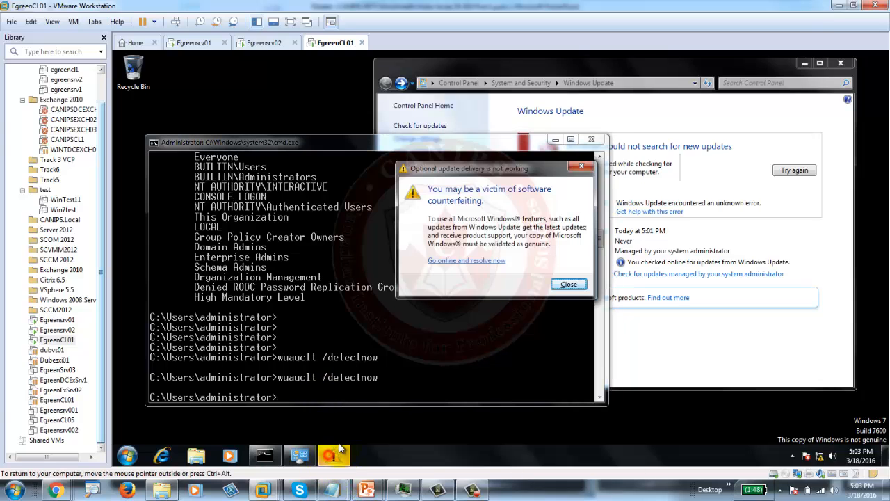
pyautogui.click(581, 168)
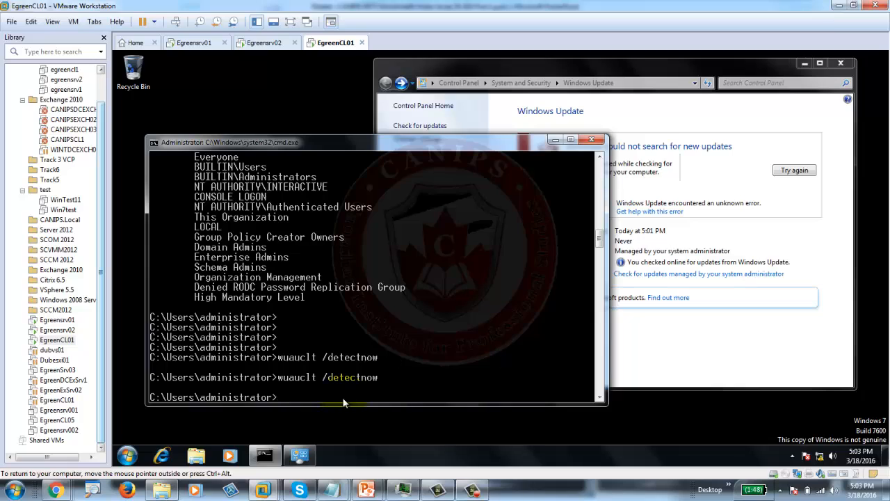
# - Run wuauclt /detectnow a third time, dismiss the warning, and close the command prompt
pyautogui.press('Return')
pyautogui.press('Up')
pyautogui.press('Return')
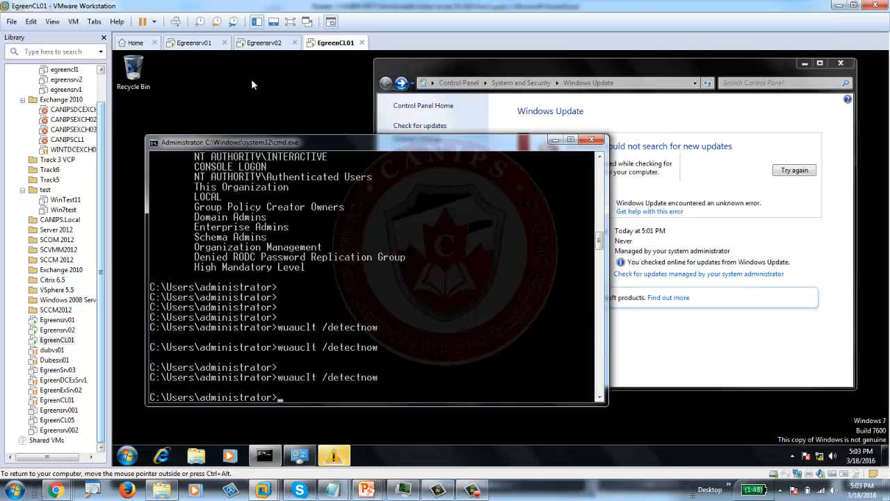
pyautogui.click(334, 456)
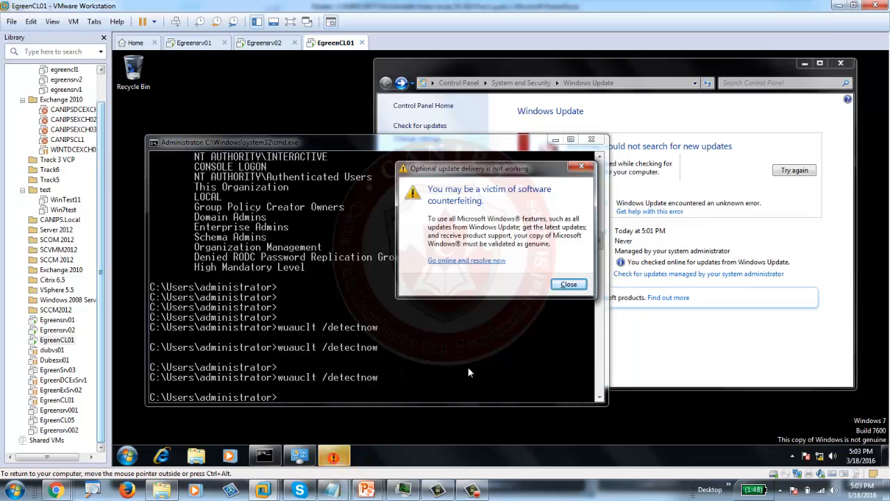
pyautogui.click(582, 169)
pyautogui.click(591, 140)
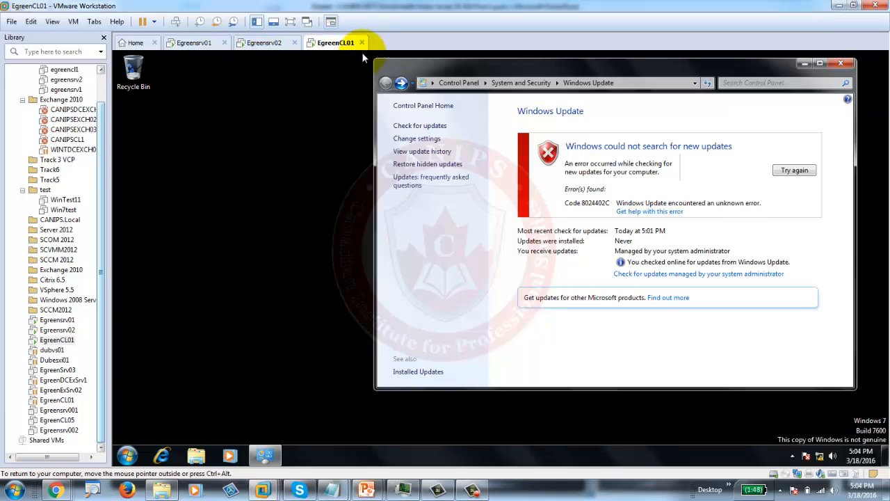
# - Return to Egreensrv01's WSUS console and move the Approval Progress report aside to reveal Approve Updates
pyautogui.click(197, 43)
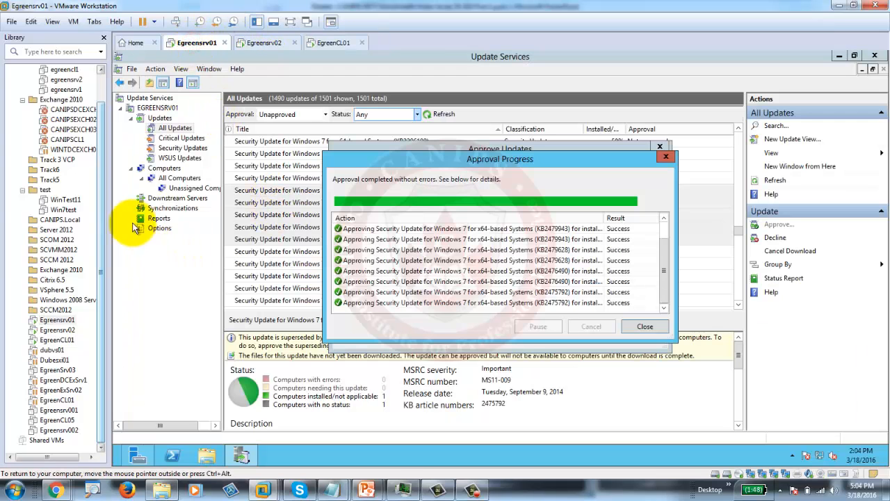
pyautogui.moveTo(511, 159); pyautogui.dragTo(388, 225)
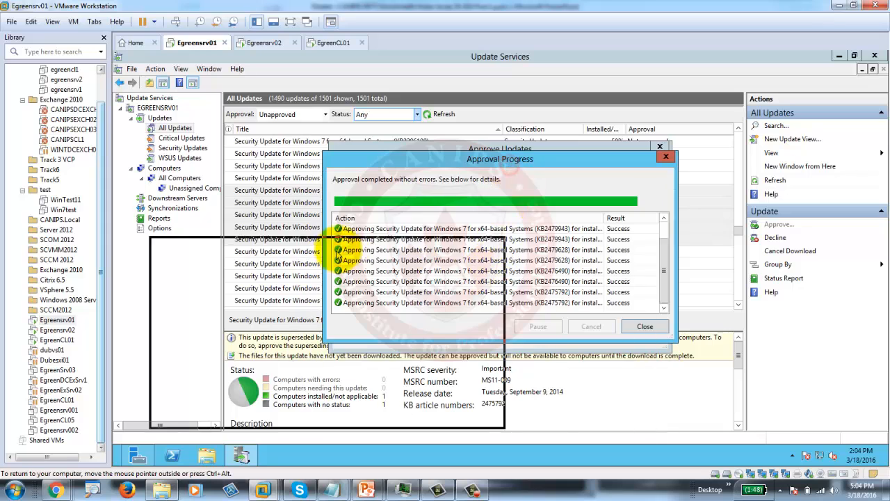